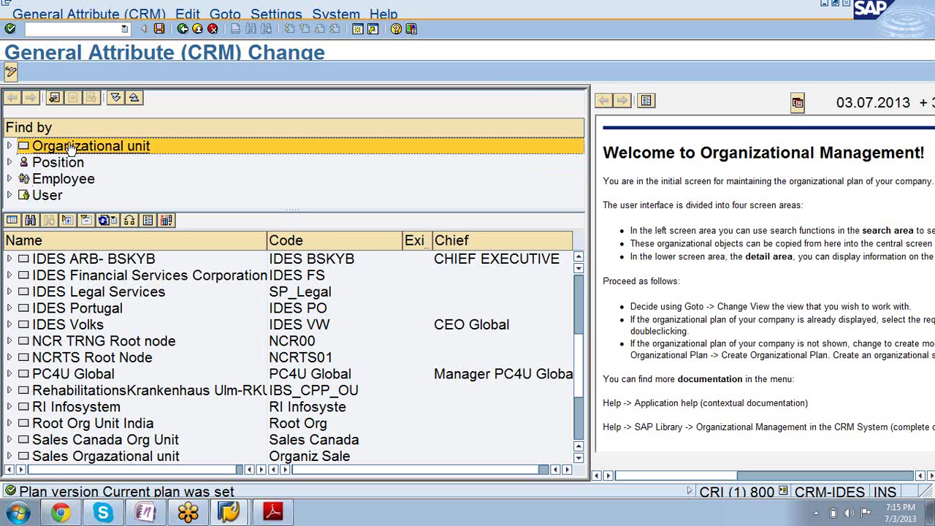
Step: Switch to Adobe Reader and examine the three steps for defining organizational management in Figure 39 of the CR100 PDF
{"action": "left_click", "coordinate": [272, 512]}
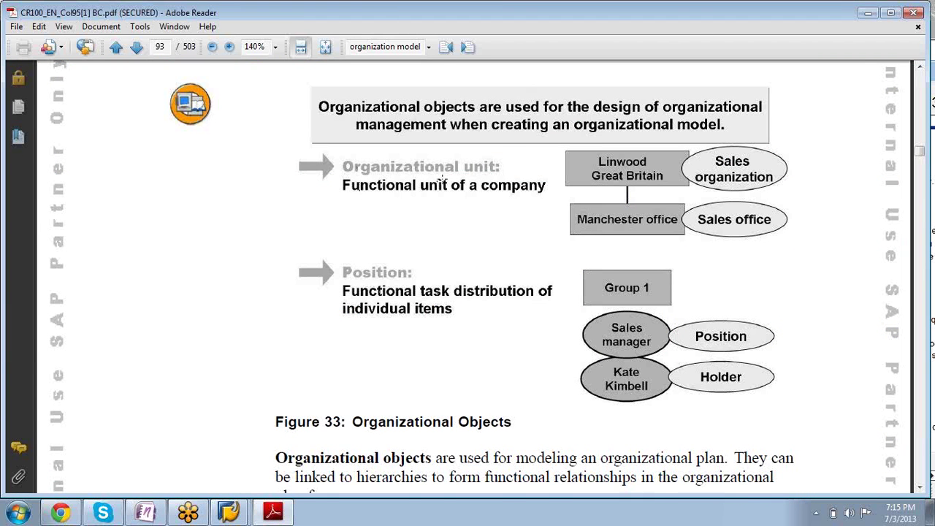
{"action": "scroll", "coordinate": [438, 184], "scroll_direction": "down", "scroll_amount": 3}
{"action": "scroll", "coordinate": [438, 186], "scroll_direction": "down", "scroll_amount": 20}
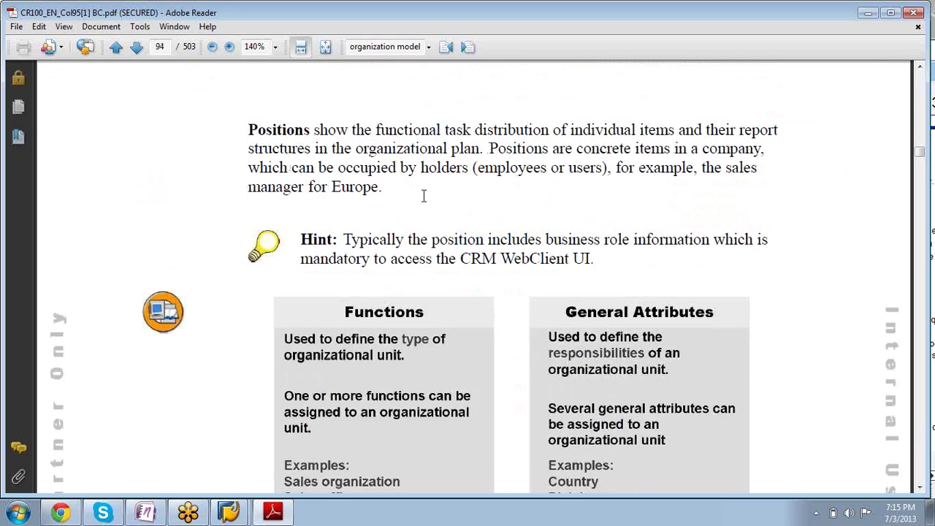
{"action": "scroll", "coordinate": [424, 196], "scroll_direction": "down", "scroll_amount": 15}
{"action": "scroll", "coordinate": [424, 196], "scroll_direction": "down", "scroll_amount": 20}
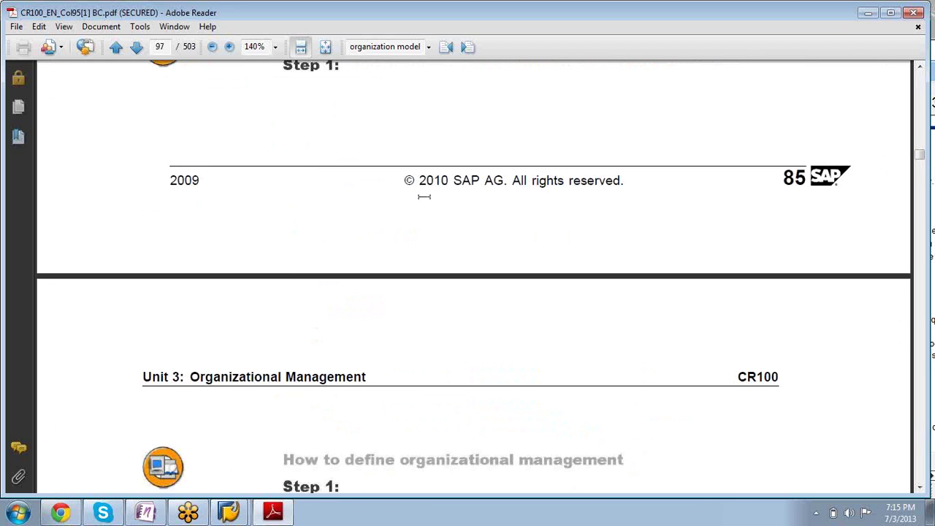
{"action": "scroll", "coordinate": [424, 195], "scroll_direction": "up", "scroll_amount": 3}
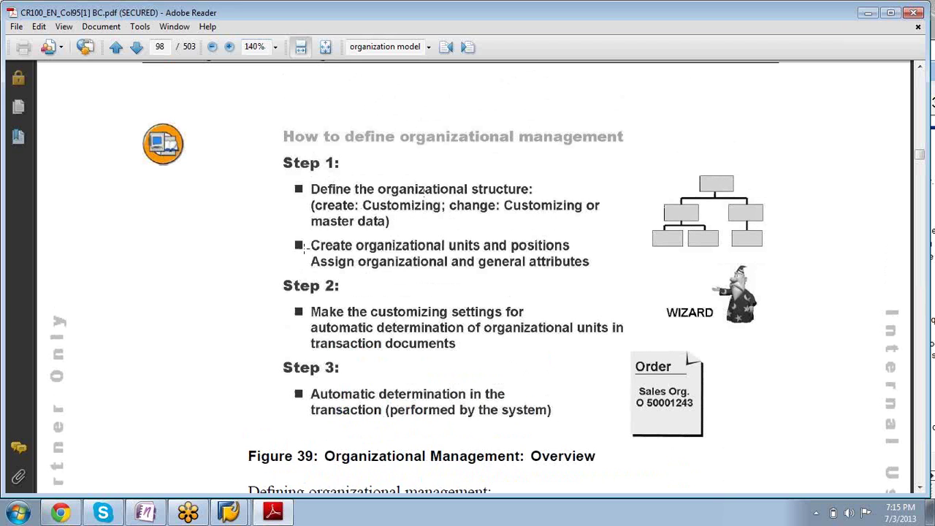
{"action": "left_click", "coordinate": [344, 173]}
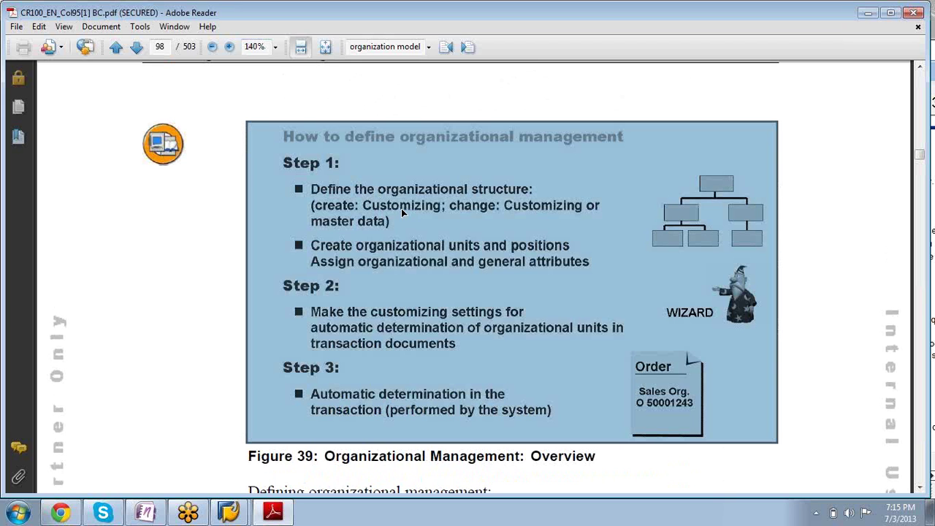
{"action": "left_click", "coordinate": [654, 226]}
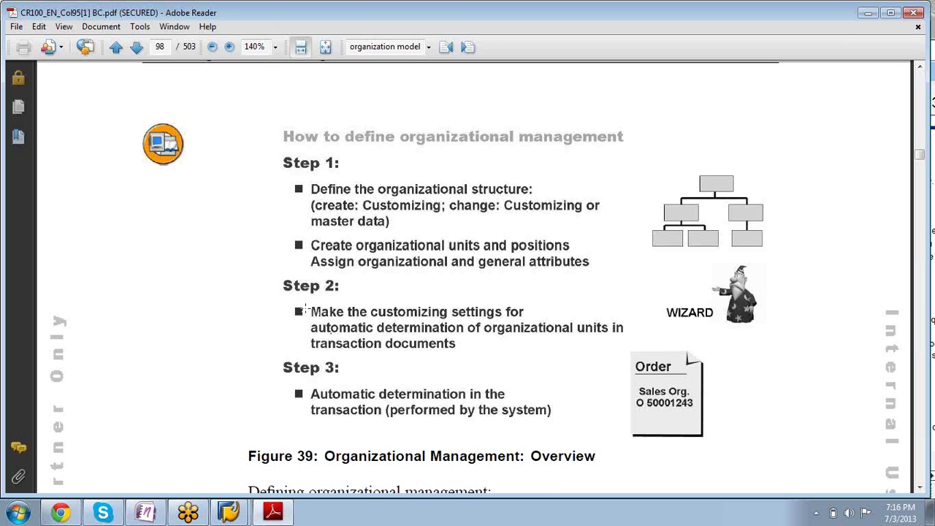
{"action": "left_click_drag", "start_coordinate": [306, 309], "coordinate": [628, 352]}
{"action": "left_click_drag", "start_coordinate": [311, 395], "coordinate": [562, 420]}
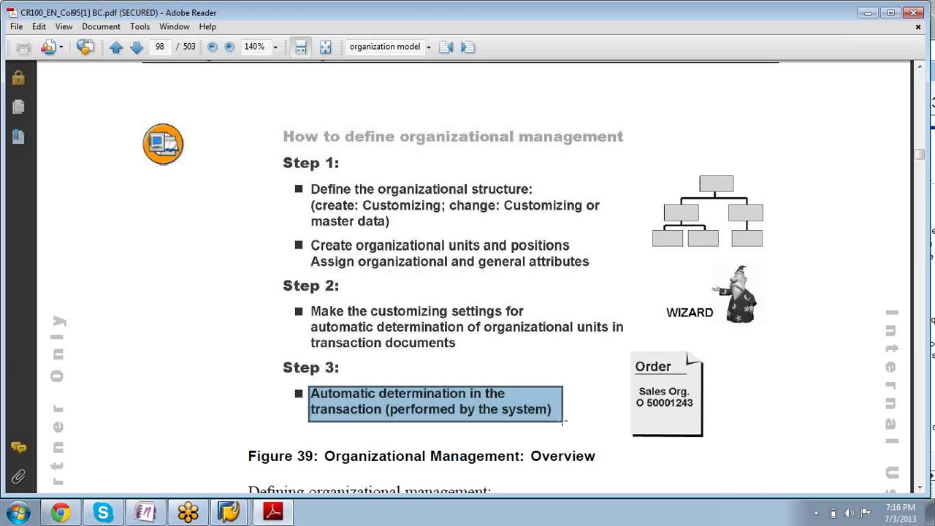
{"action": "left_click", "coordinate": [554, 414]}
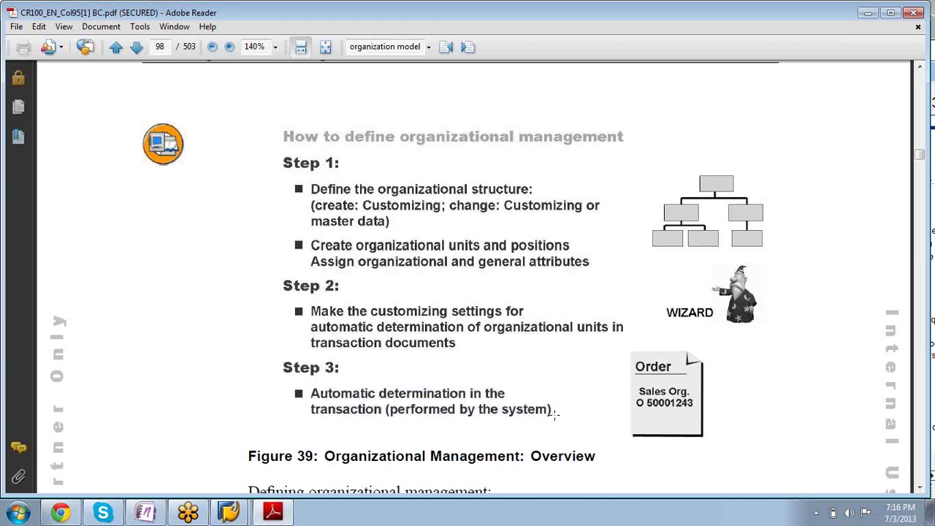
Step: Read through Exercise 6 on maintaining the organizational model, including its tasks, attribute tables and solution steps
{"action": "scroll", "coordinate": [554, 414], "scroll_direction": "down", "scroll_amount": 10}
{"action": "scroll", "coordinate": [375, 315], "scroll_direction": "down", "scroll_amount": 12}
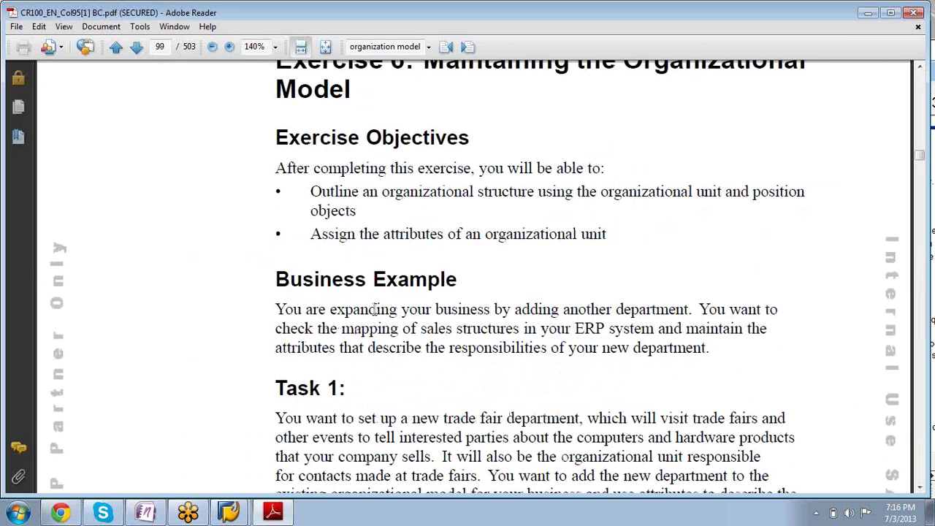
{"action": "scroll", "coordinate": [375, 310], "scroll_direction": "down", "scroll_amount": 10}
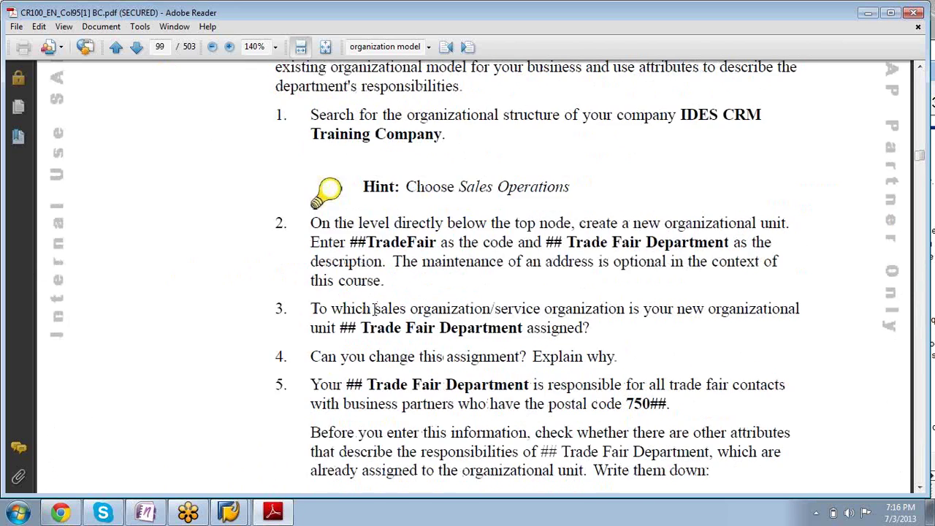
{"action": "scroll", "coordinate": [375, 310], "scroll_direction": "down", "scroll_amount": 12}
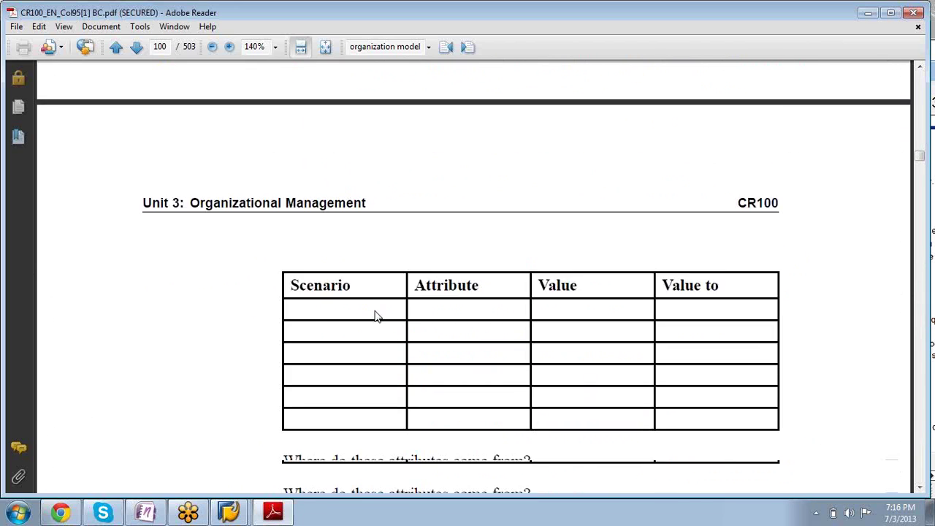
{"action": "scroll", "coordinate": [375, 309], "scroll_direction": "down", "scroll_amount": 5}
{"action": "scroll", "coordinate": [375, 317], "scroll_direction": "down", "scroll_amount": 10}
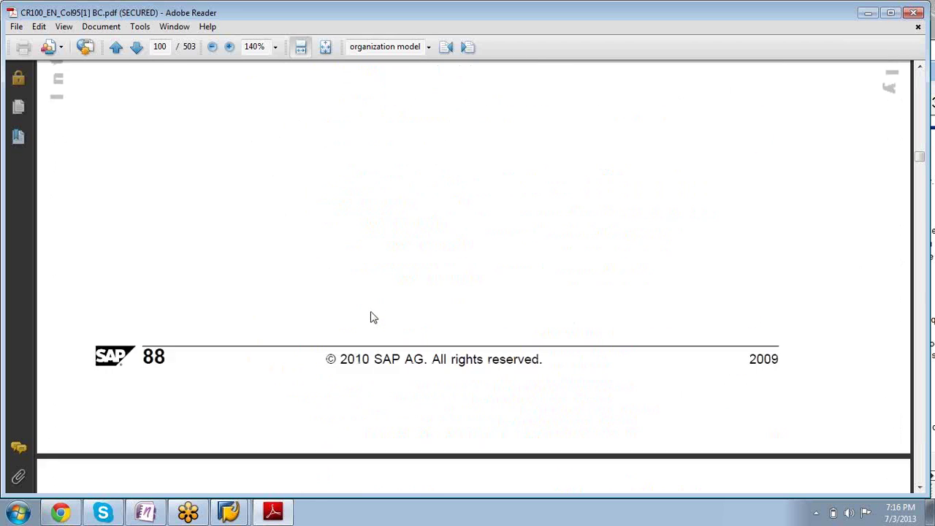
{"action": "scroll", "coordinate": [371, 310], "scroll_direction": "down", "scroll_amount": 4}
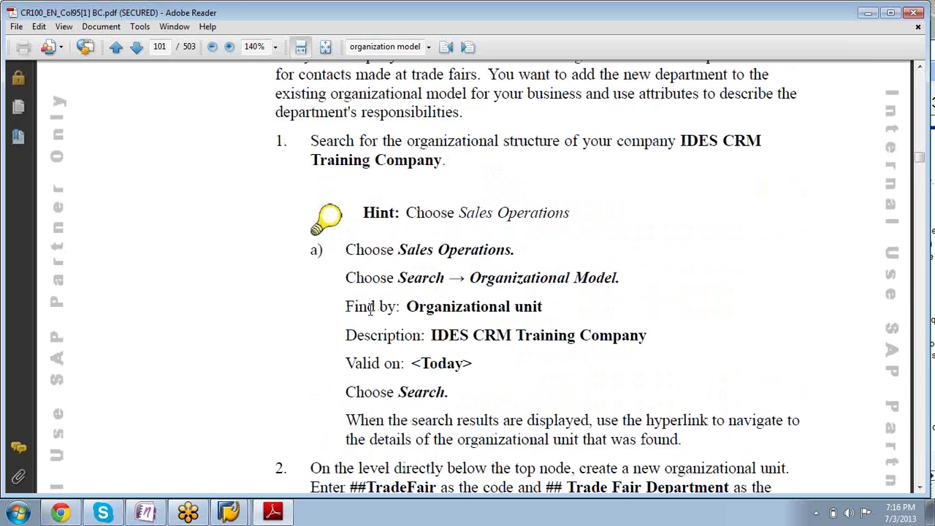
{"action": "scroll", "coordinate": [370, 310], "scroll_direction": "down", "scroll_amount": 3}
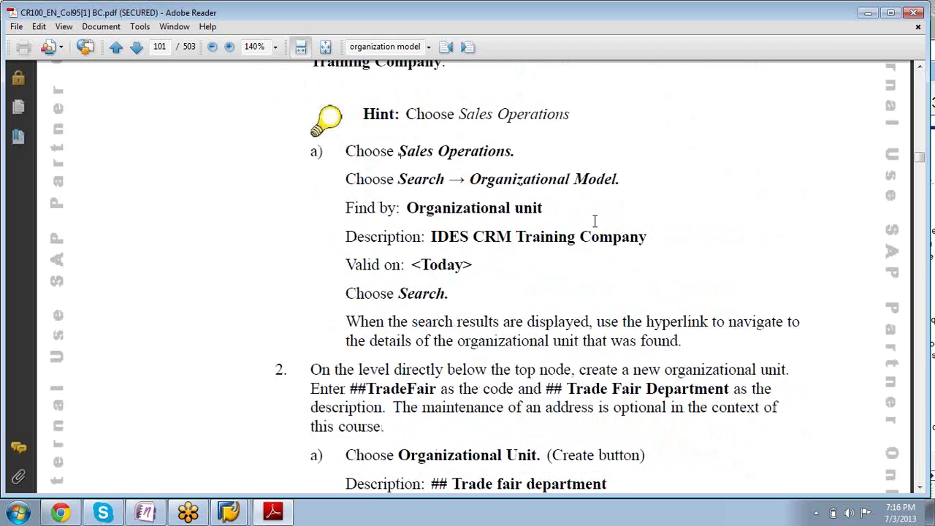
{"action": "scroll", "coordinate": [594, 221], "scroll_direction": "down", "scroll_amount": 4}
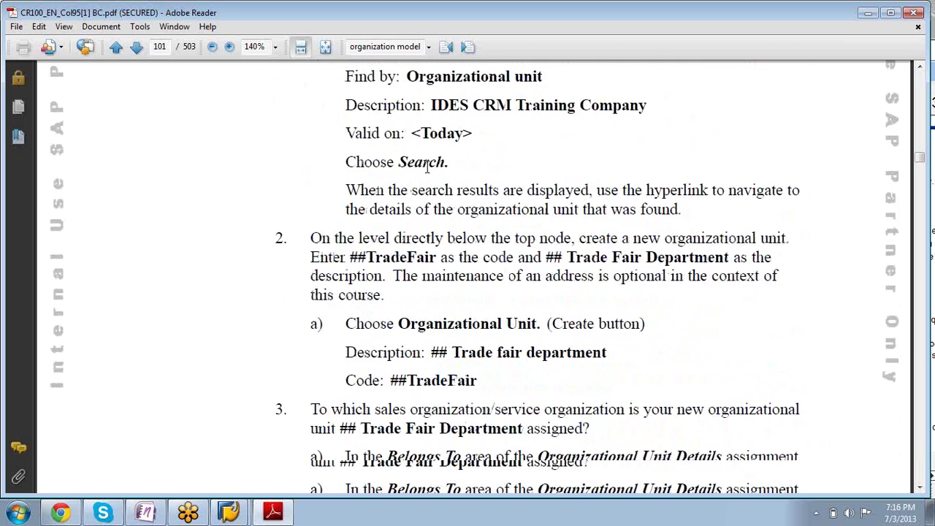
{"action": "scroll", "coordinate": [428, 167], "scroll_direction": "down", "scroll_amount": 5}
{"action": "scroll", "coordinate": [538, 233], "scroll_direction": "down", "scroll_amount": 20}
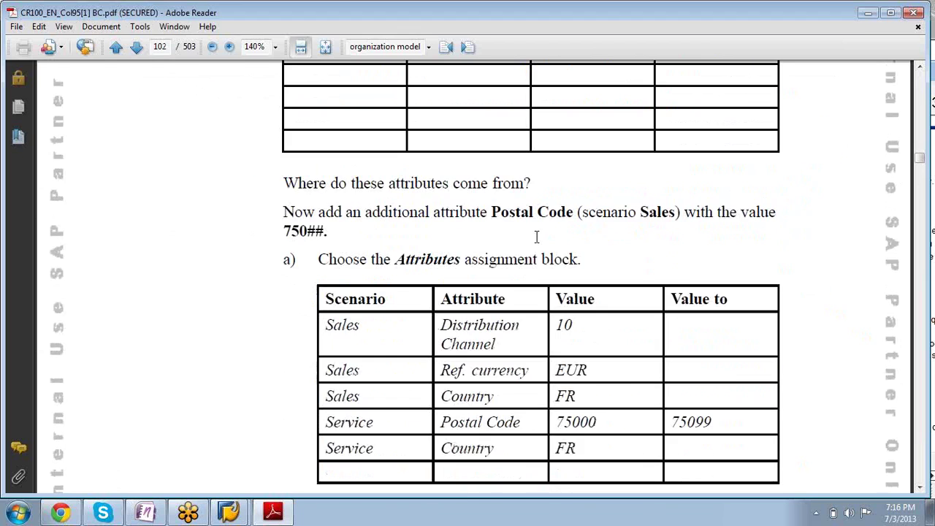
{"action": "scroll", "coordinate": [537, 236], "scroll_direction": "down", "scroll_amount": 20}
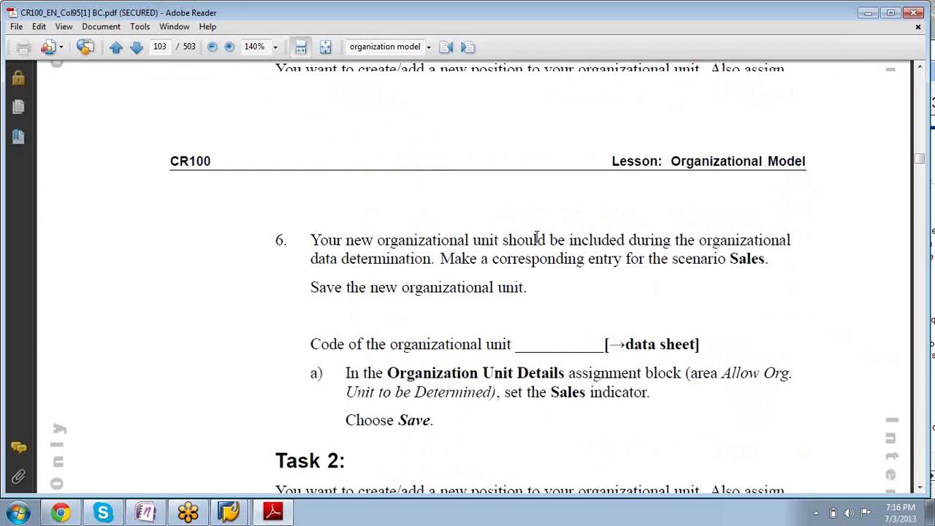
{"action": "scroll", "coordinate": [536, 243], "scroll_direction": "down", "scroll_amount": 10}
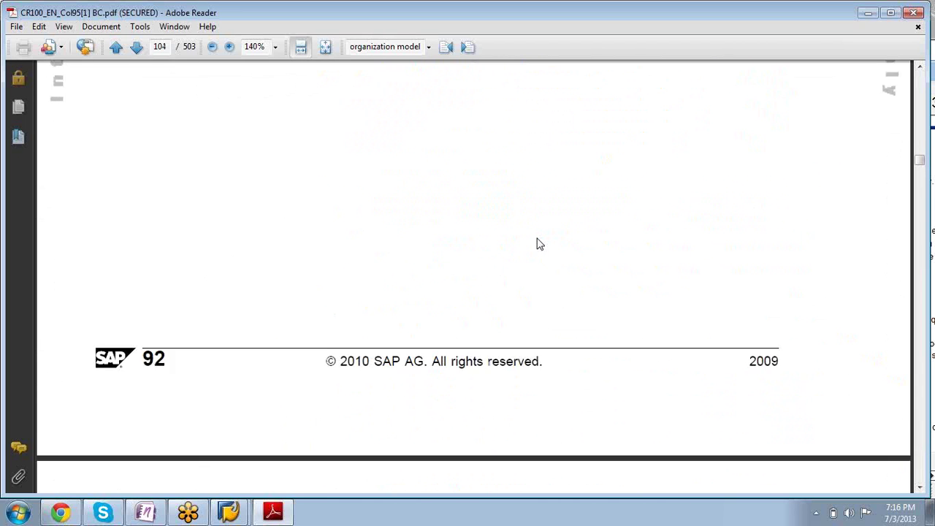
Step: Read the lesson on organizational data determination in transactions, examining the rule types in the Figure 44 overview
{"action": "scroll", "coordinate": [538, 241], "scroll_direction": "down", "scroll_amount": 10}
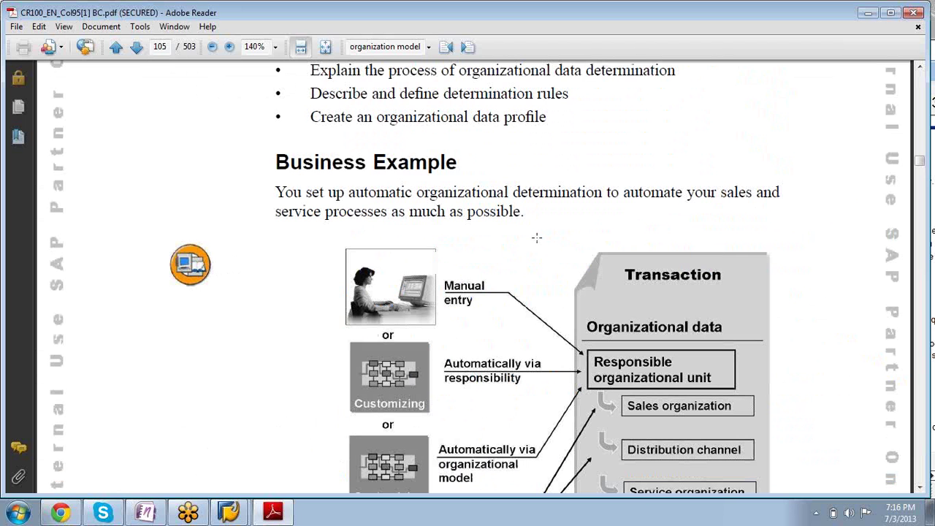
{"action": "scroll", "coordinate": [536, 236], "scroll_direction": "down", "scroll_amount": 20}
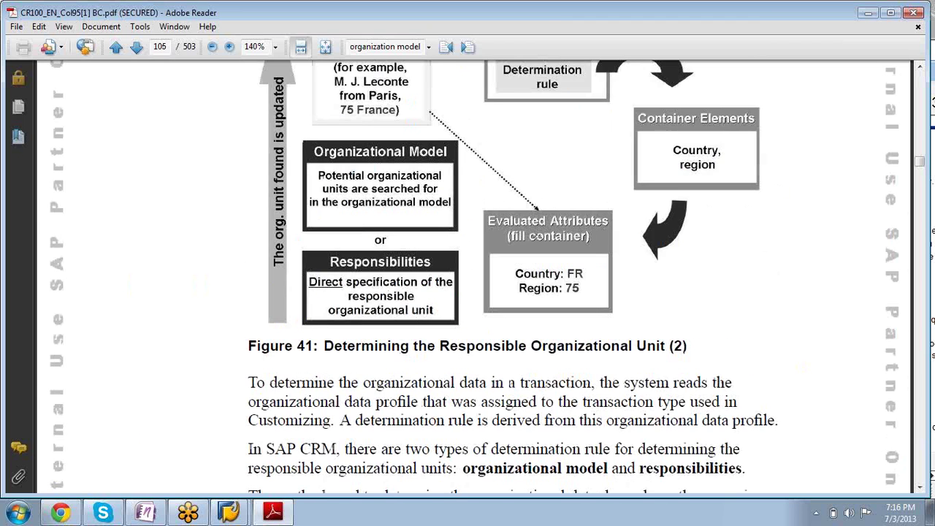
{"action": "scroll", "coordinate": [536, 236], "scroll_direction": "down", "scroll_amount": 20}
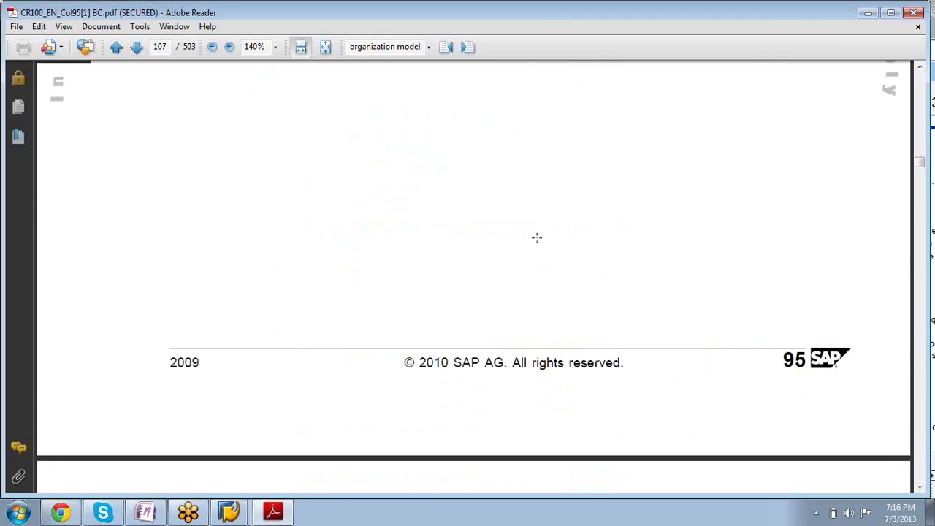
{"action": "scroll", "coordinate": [538, 239], "scroll_direction": "down", "scroll_amount": 20}
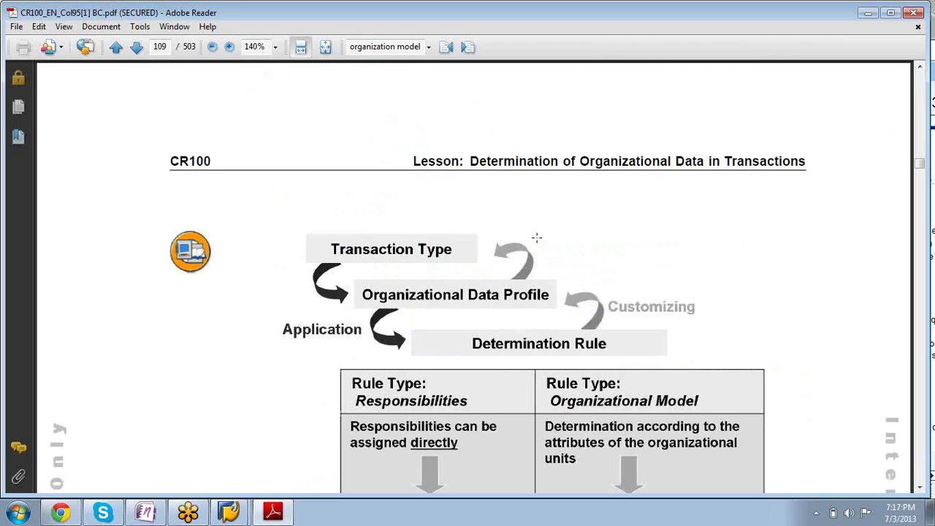
{"action": "scroll", "coordinate": [536, 237], "scroll_direction": "down", "scroll_amount": 2}
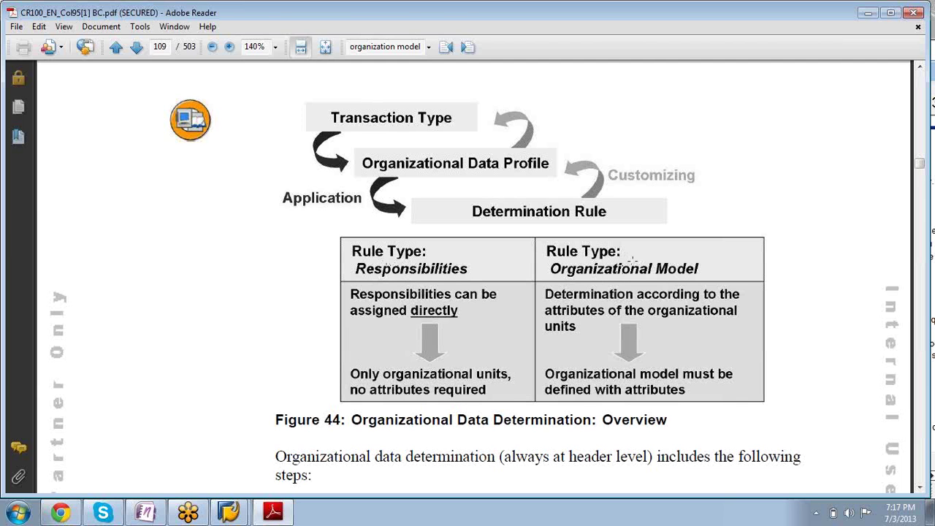
{"action": "scroll", "coordinate": [621, 266], "scroll_direction": "down", "scroll_amount": 1}
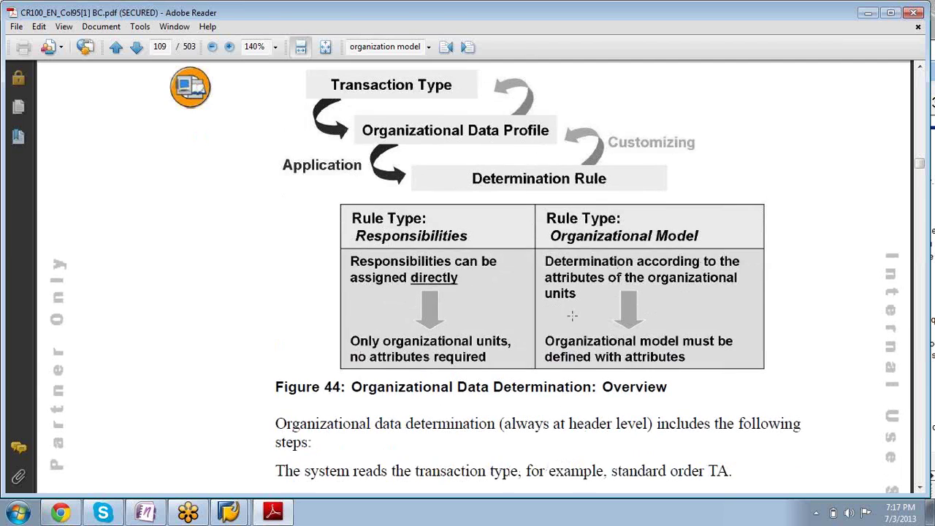
Step: Switch back to SAP and open the business transaction search with the transaction code /ncrmd_order
{"action": "left_click", "coordinate": [228, 508]}
{"action": "left_click", "coordinate": [228, 486]}
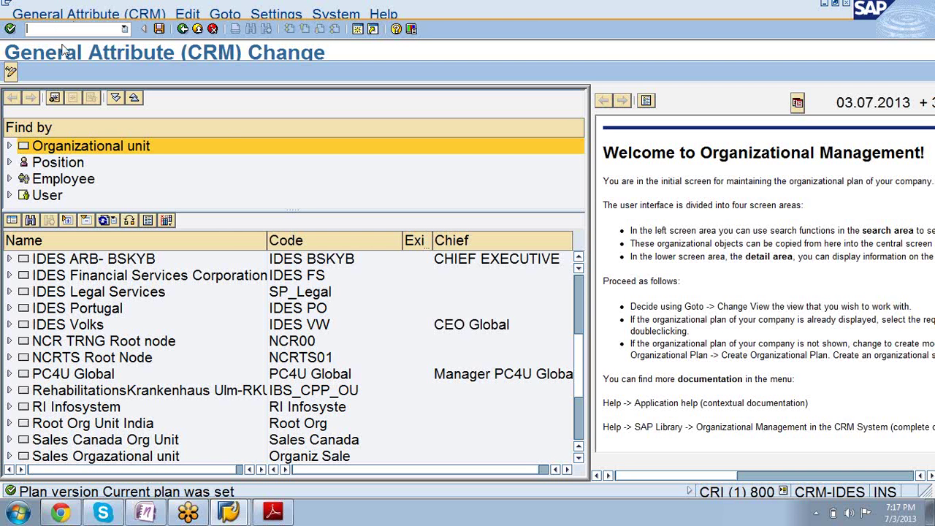
{"action": "type", "text": "/ncrm"}
{"action": "key", "text": "BackSpace"}
{"action": "key", "text": "BackSpace"}
{"action": "key", "text": "BackSpace"}
{"action": "key", "text": "BackSpace"}
{"action": "key", "text": "BackSpace"}
{"action": "type", "text": "/ncr"}
{"action": "key", "text": "BackSpace"}
{"action": "key", "text": "BackSpace"}
{"action": "key", "text": "BackSpace"}
{"action": "type", "text": "ncrmd_order"}
{"action": "key", "text": "Return"}
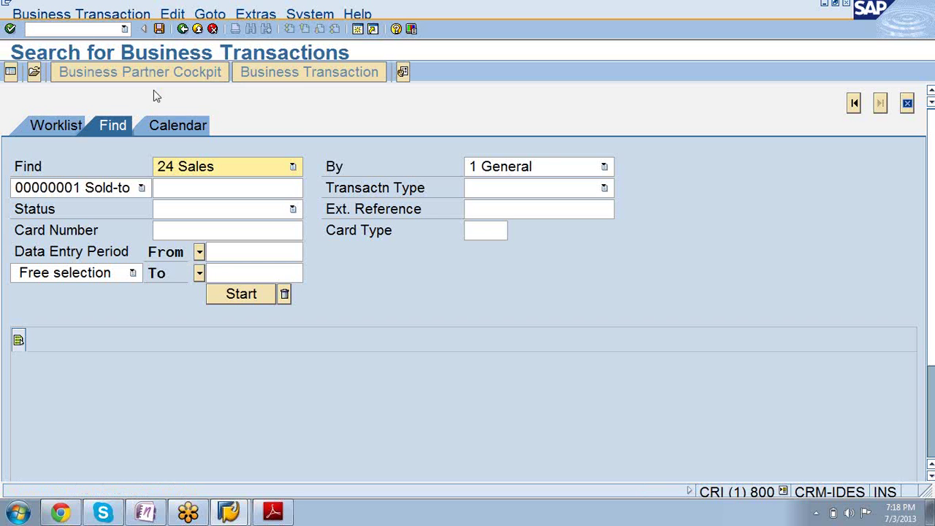
Step: Create a new Quotation ERP business transaction and enter the customer number as its sold-to party
{"action": "left_click", "coordinate": [29, 15]}
{"action": "left_click", "coordinate": [37, 30]}
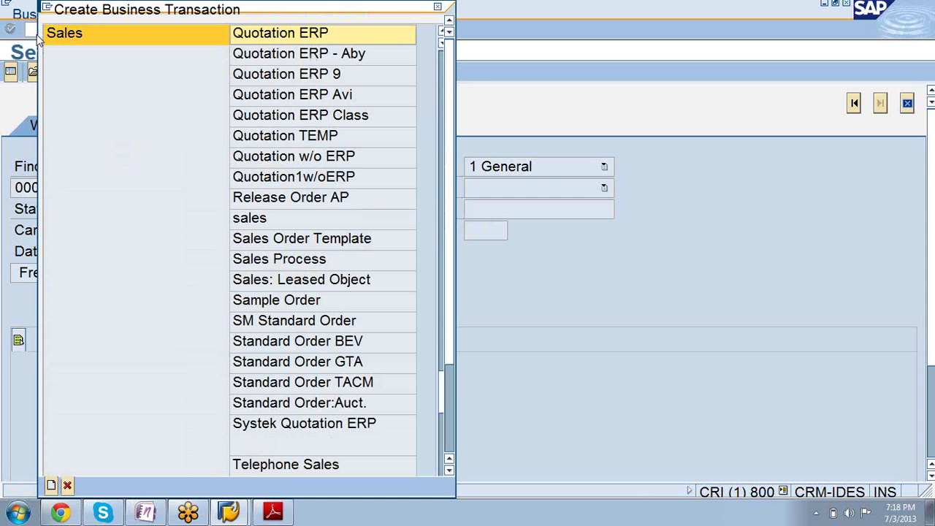
{"action": "left_click", "coordinate": [248, 42]}
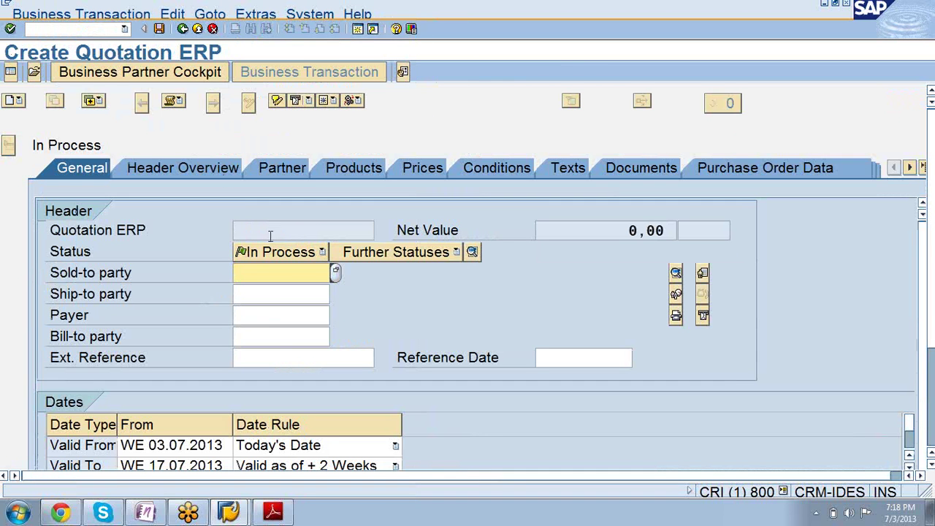
{"action": "type", "text": "3"}
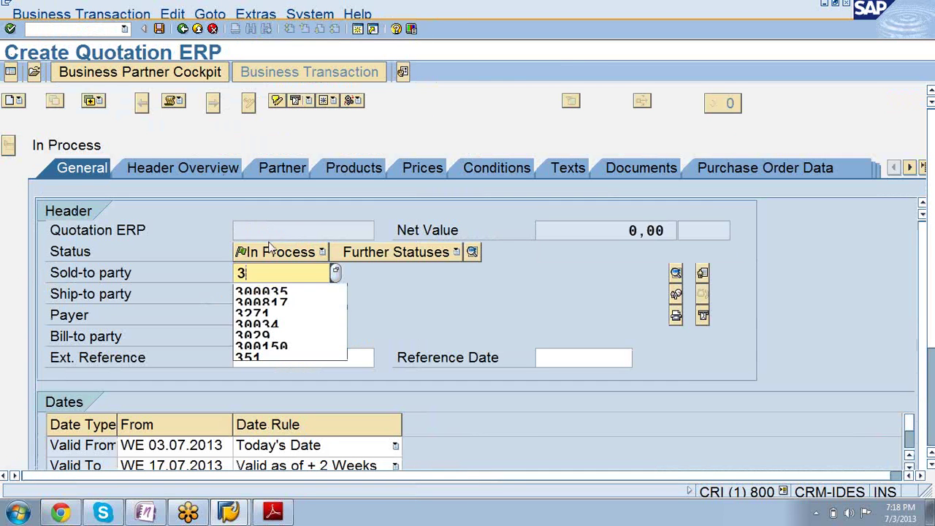
{"action": "left_click", "coordinate": [254, 292]}
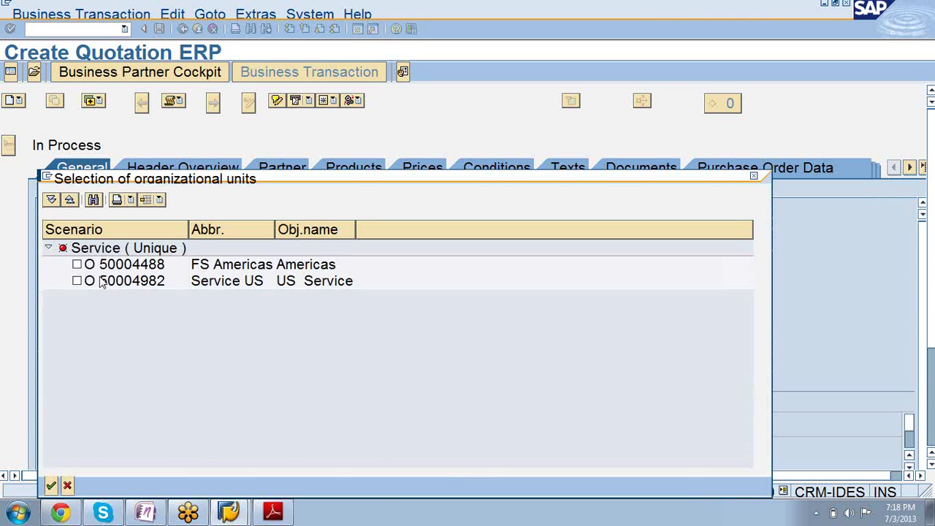
Step: Assign the Service US organizational unit and the US Internet Group 1 attributes with division 00 Cross-division to the quotation
{"action": "left_click", "coordinate": [77, 282]}
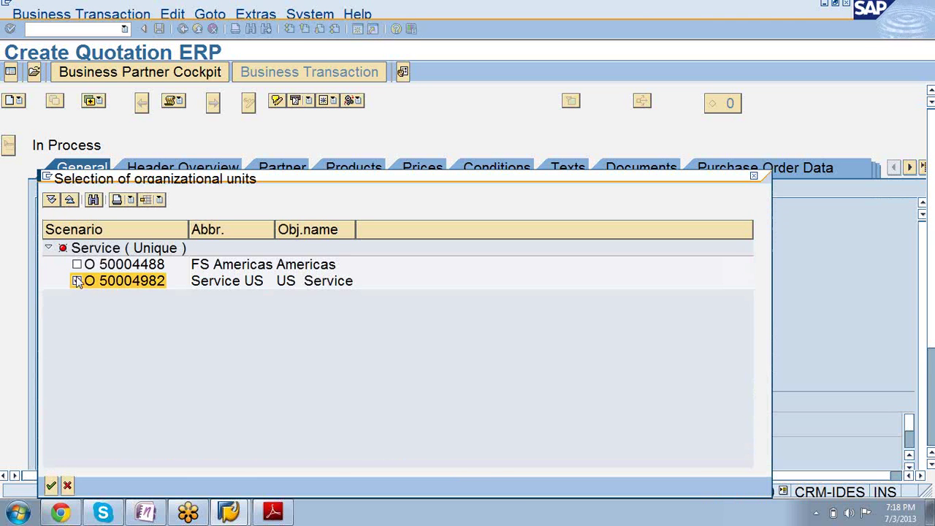
{"action": "left_click", "coordinate": [52, 485]}
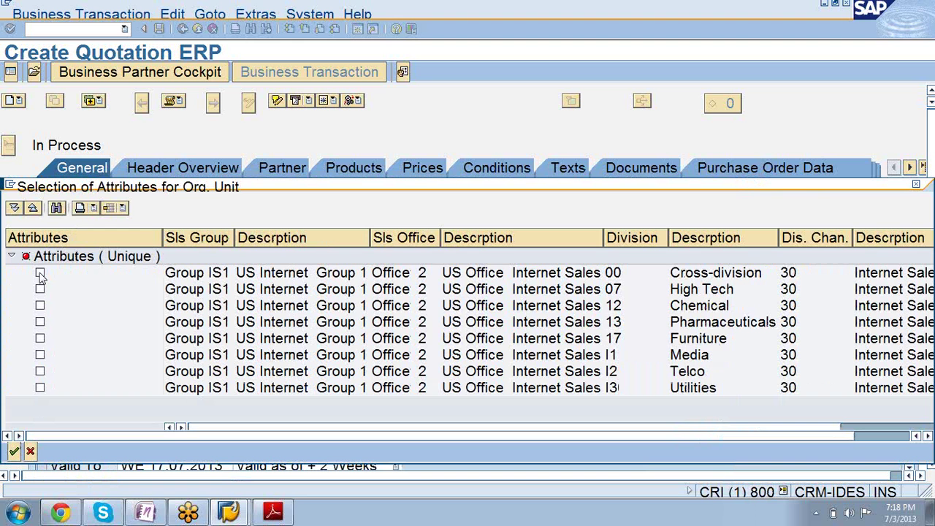
{"action": "left_click", "coordinate": [41, 273]}
{"action": "left_click", "coordinate": [15, 452]}
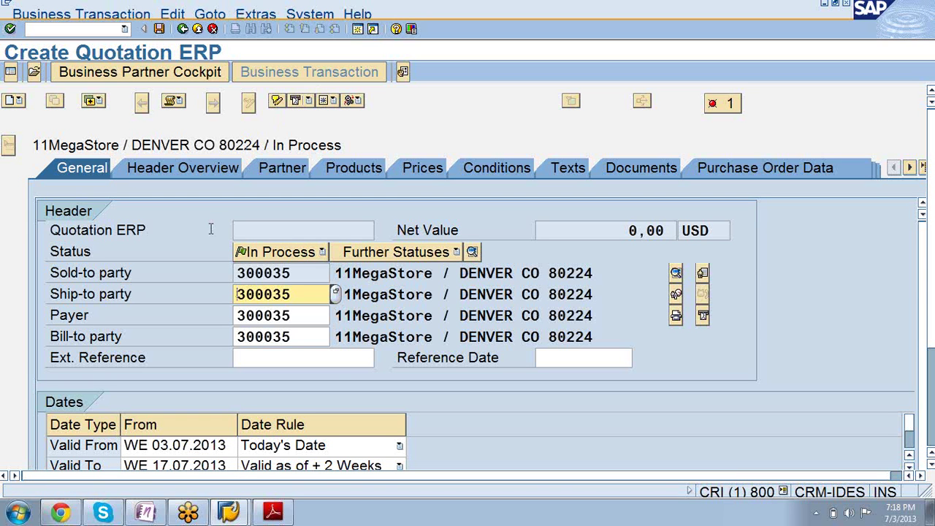
Step: Display the quotation's Organization data to examine the determined sales and service organizational units
{"action": "left_click", "coordinate": [910, 167]}
{"action": "left_click", "coordinate": [910, 168]}
{"action": "left_click", "coordinate": [910, 170]}
{"action": "left_click", "coordinate": [910, 169]}
{"action": "left_click", "coordinate": [910, 170]}
{"action": "left_click", "coordinate": [715, 174]}
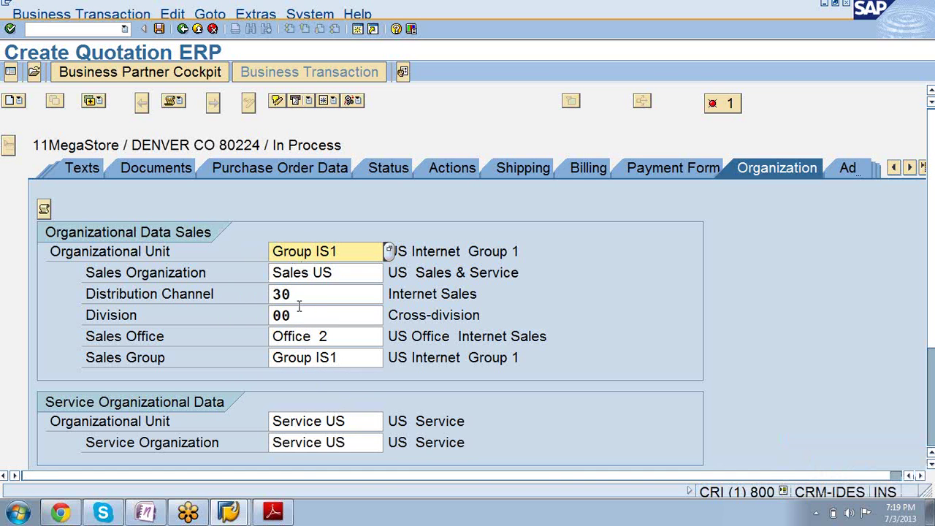
Step: Consult the Organizational Data Determination overview in the Adobe Reader guide and return to the SAP quotation
{"action": "left_click", "coordinate": [287, 511]}
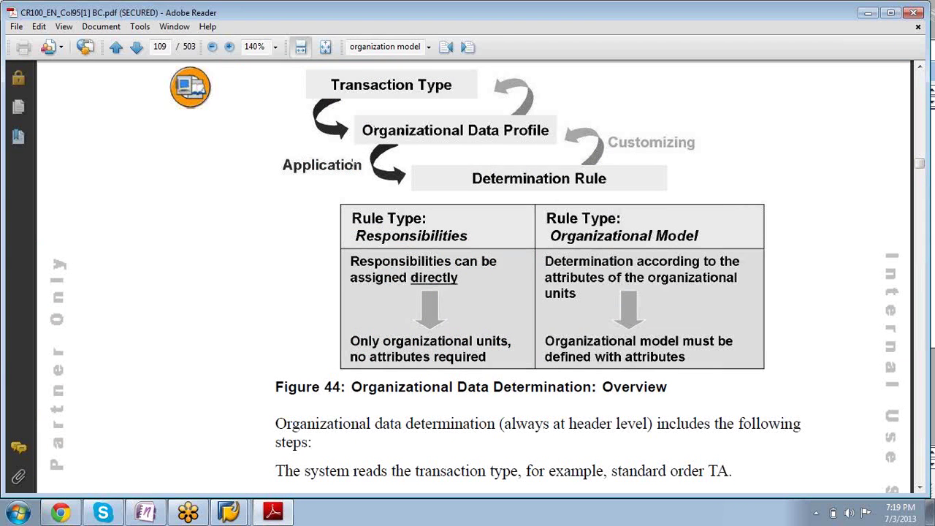
{"action": "left_click", "coordinate": [229, 512]}
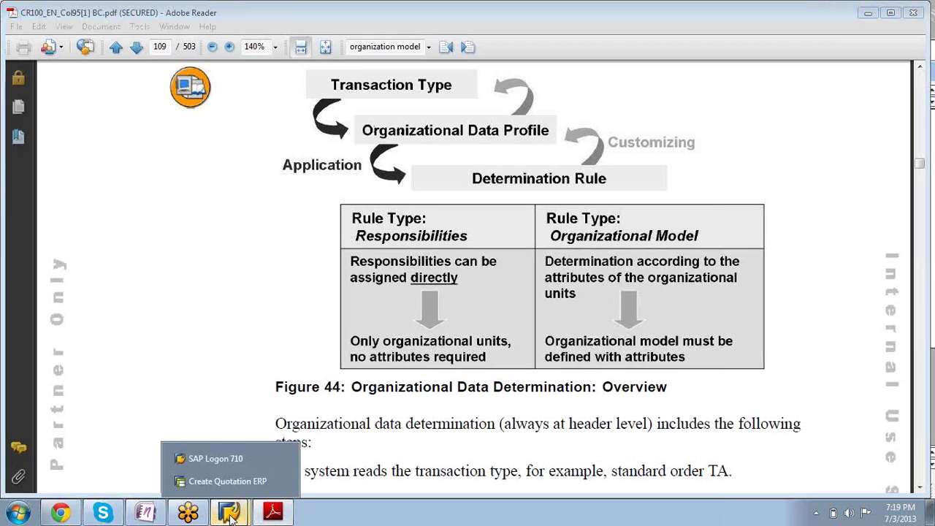
{"action": "left_click", "coordinate": [230, 486]}
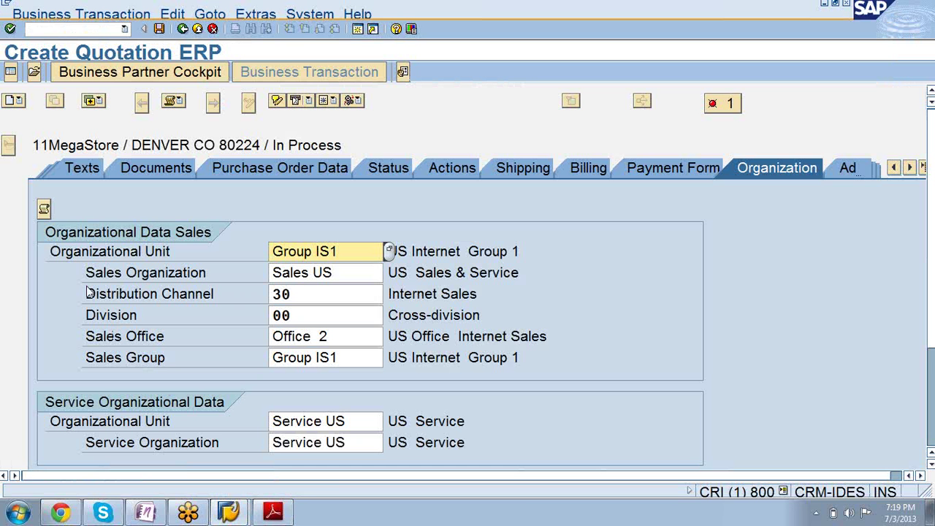
Step: Display the quotation's organizational data determination log and examine the transaction type, organizational data profile and responsibilities entries for sales and service
{"action": "left_click", "coordinate": [44, 210]}
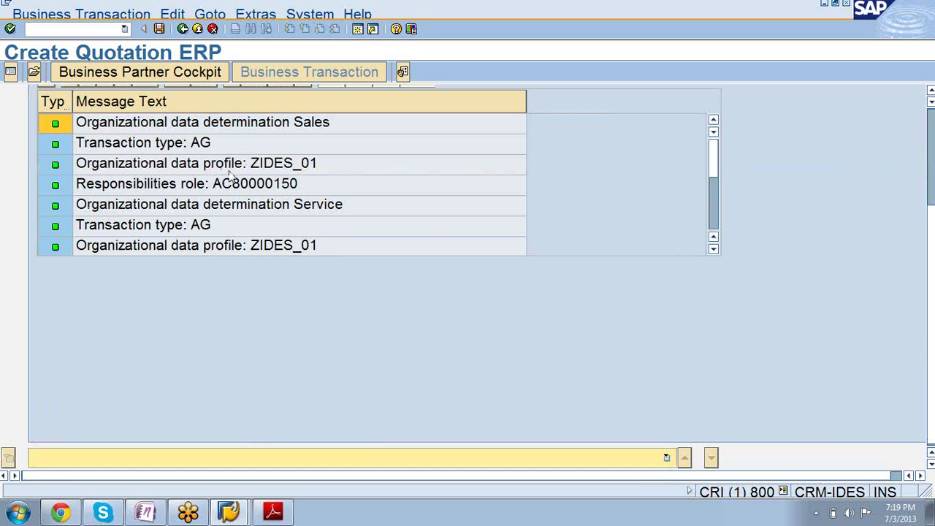
{"action": "left_click", "coordinate": [200, 142]}
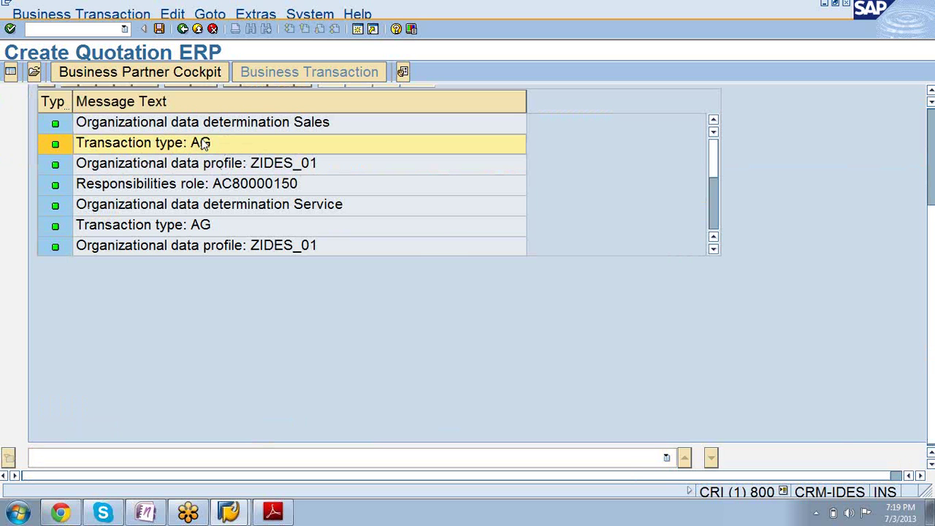
{"action": "left_click", "coordinate": [267, 168]}
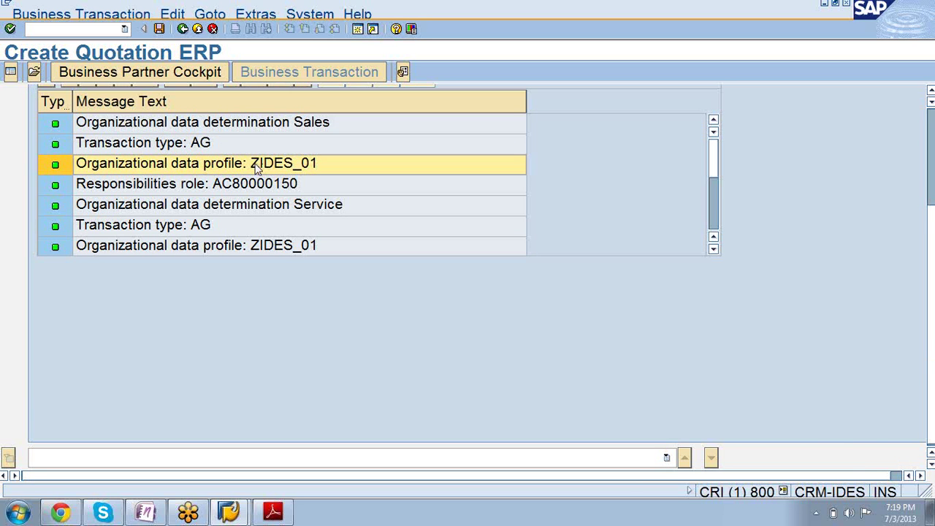
{"action": "left_click", "coordinate": [232, 188]}
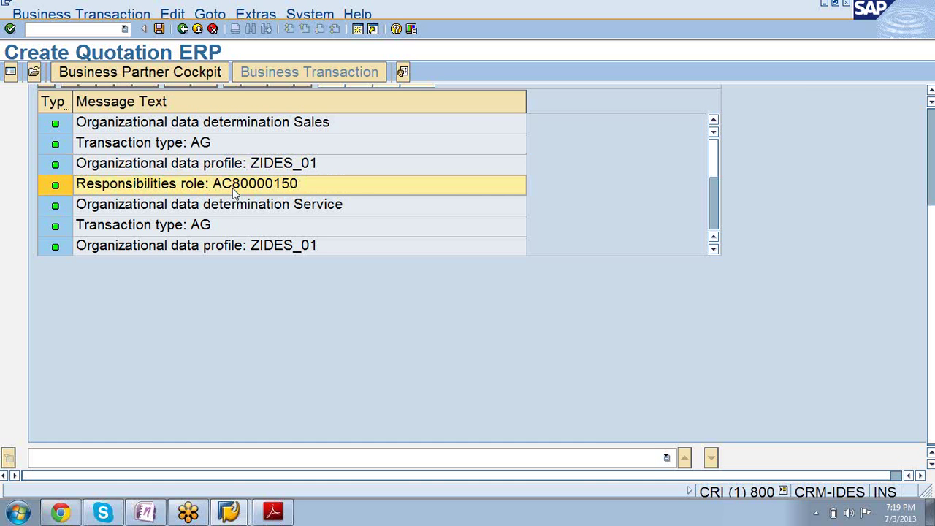
{"action": "left_click", "coordinate": [306, 130]}
{"action": "left_click", "coordinate": [241, 207]}
{"action": "left_click", "coordinate": [152, 229]}
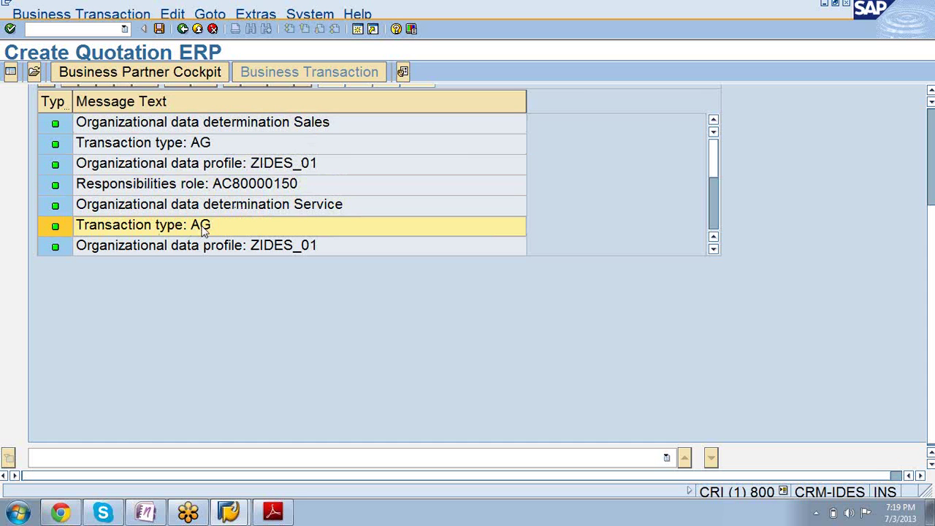
{"action": "left_click", "coordinate": [108, 253]}
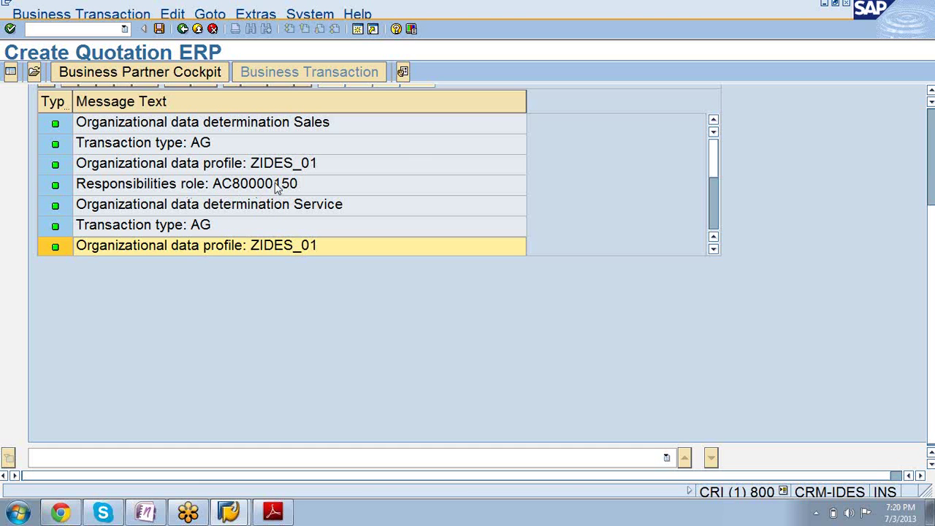
Step: Compare the log with the determination figure in the Adobe Reader guide and switch back to SAP
{"action": "left_click", "coordinate": [824, 6]}
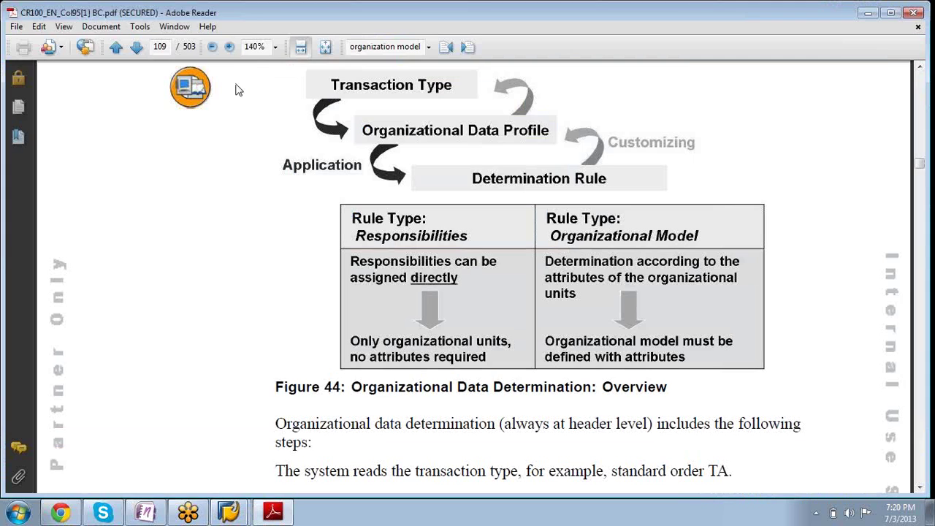
{"action": "mouse_move", "coordinate": [227, 513]}
{"action": "left_click", "coordinate": [211, 480]}
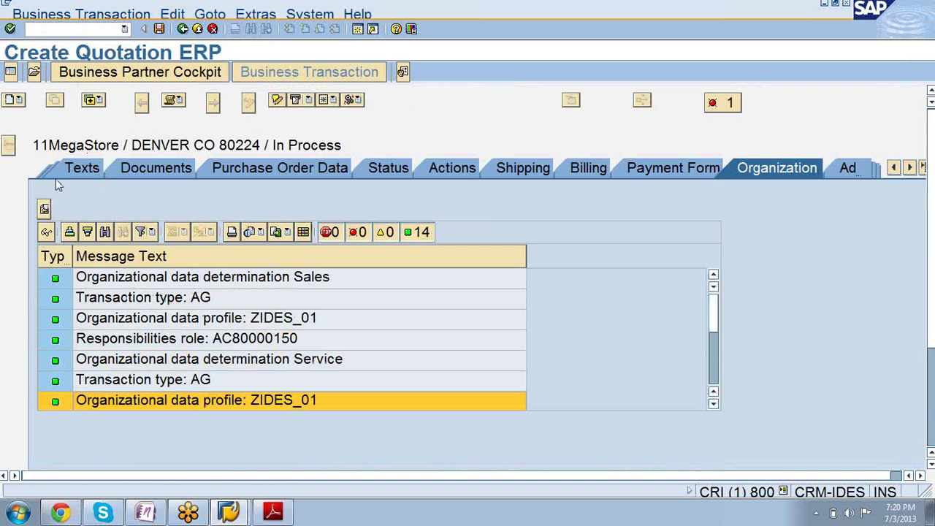
Step: Review the quotation's General header data and return to the determination log in its Organization data
{"action": "left_click", "coordinate": [895, 171]}
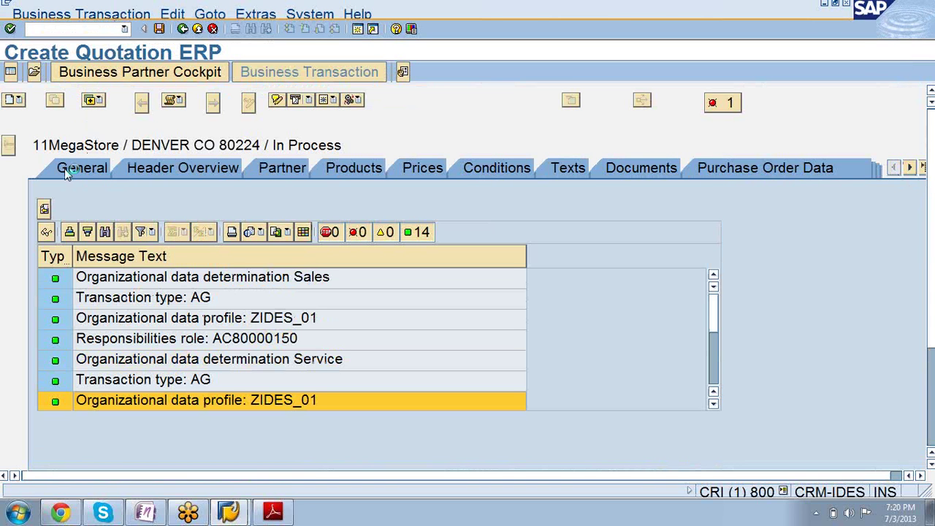
{"action": "left_click", "coordinate": [66, 172]}
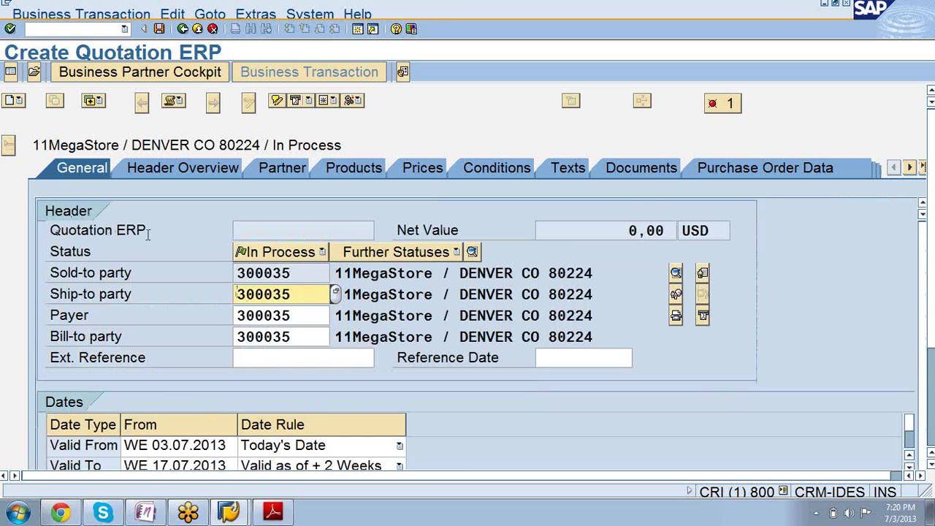
{"action": "left_click", "coordinate": [909, 168]}
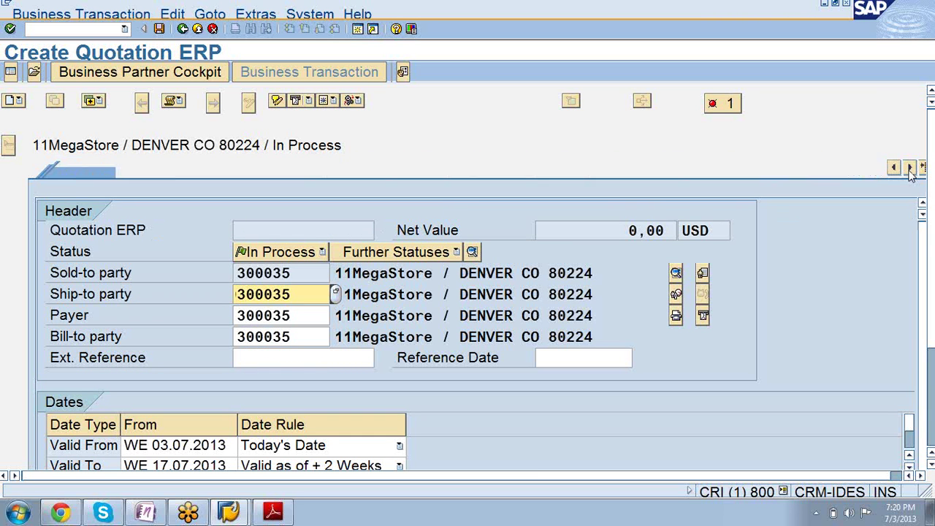
{"action": "left_click", "coordinate": [909, 168]}
{"action": "left_click", "coordinate": [739, 168]}
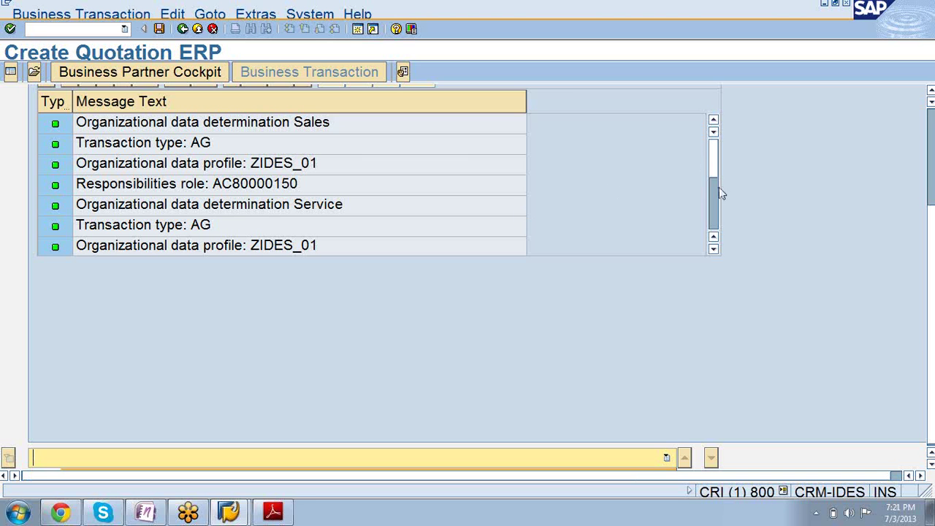
{"action": "left_click_drag", "start_coordinate": [715, 219], "coordinate": [713, 200]}
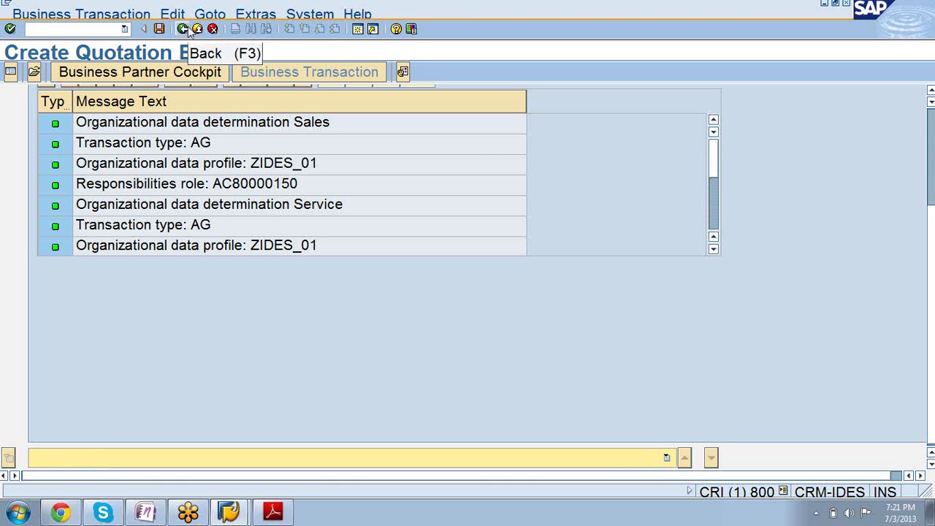
{"action": "mouse_move", "coordinate": [229, 514]}
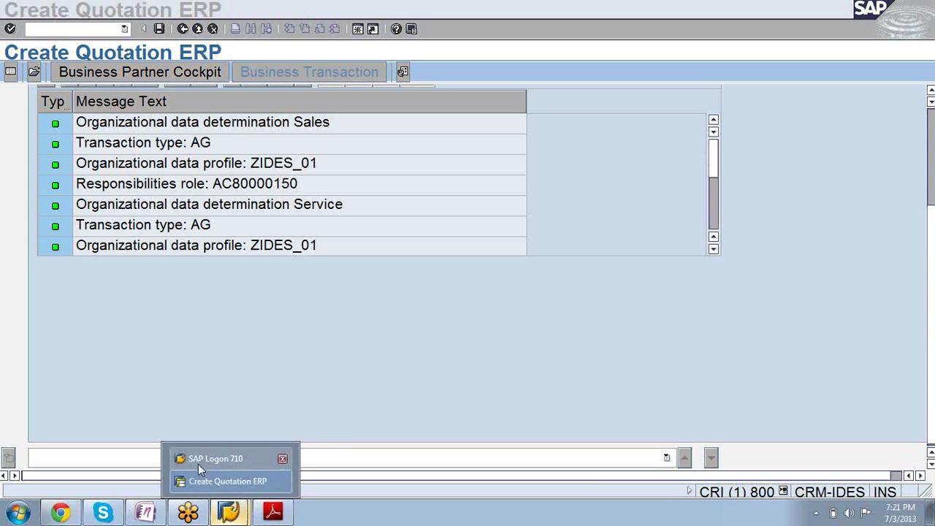
{"action": "left_click", "coordinate": [222, 482]}
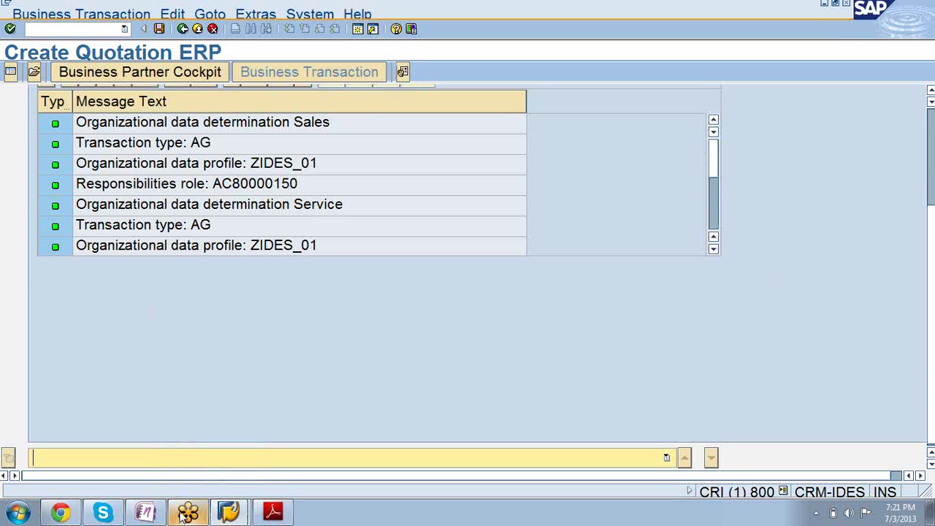
{"action": "left_click", "coordinate": [228, 514]}
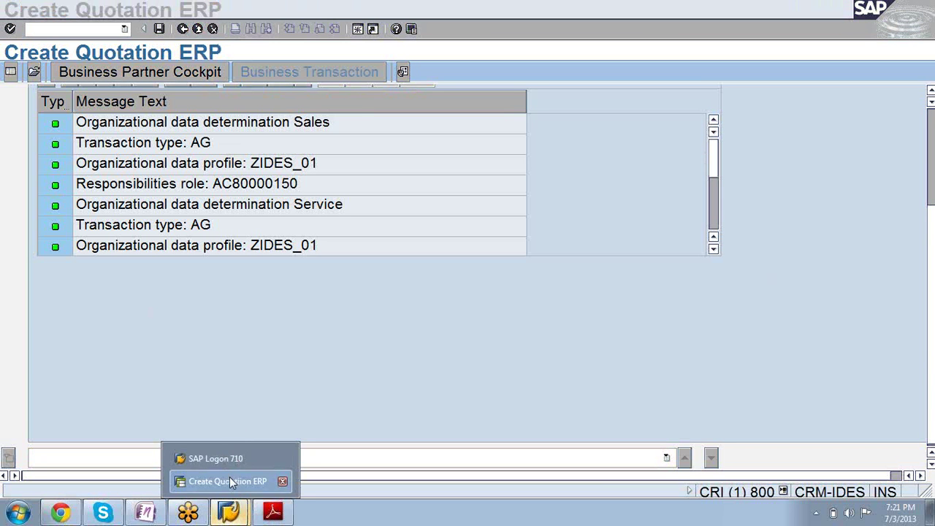
{"action": "left_click", "coordinate": [229, 477]}
{"action": "left_click", "coordinate": [228, 513]}
{"action": "left_click", "coordinate": [230, 457]}
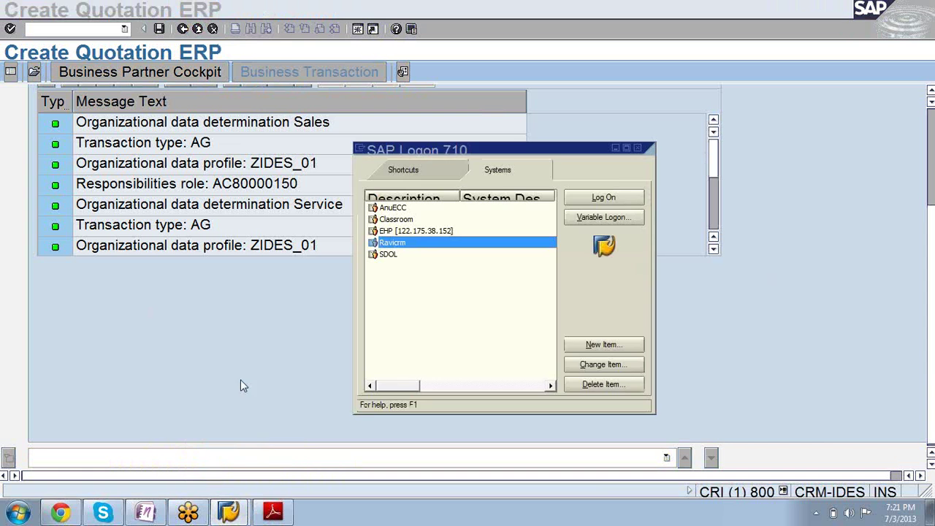
{"action": "left_click", "coordinate": [229, 514]}
{"action": "left_click", "coordinate": [248, 480]}
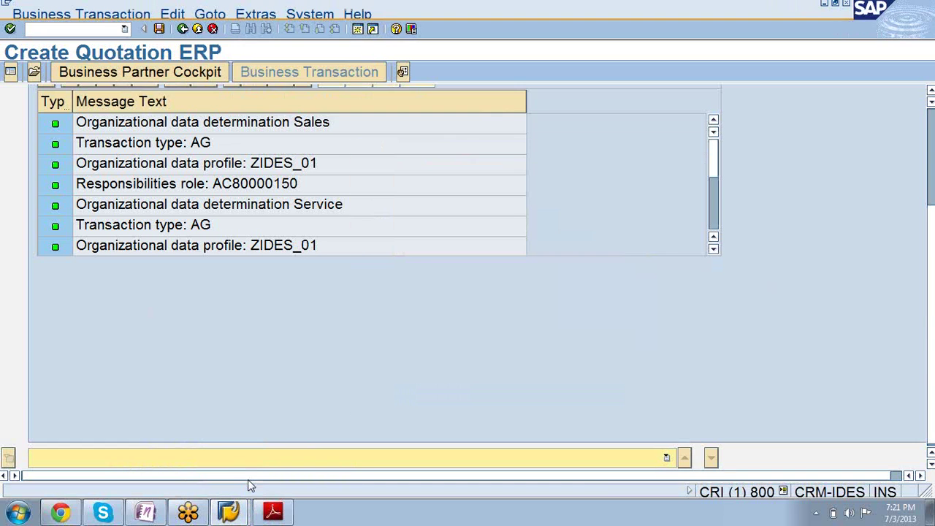
Step: Open a new SAP session, start Customizing with SPRO and display the SAP Reference IMG
{"action": "left_click", "coordinate": [357, 29]}
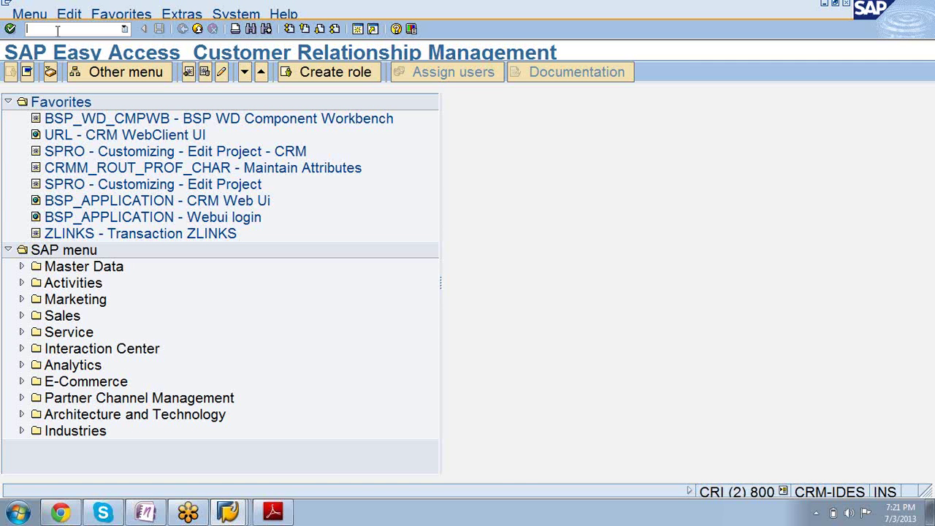
{"action": "type", "text": "/"}
{"action": "type", "text": "se80"}
{"action": "key", "text": "Return"}
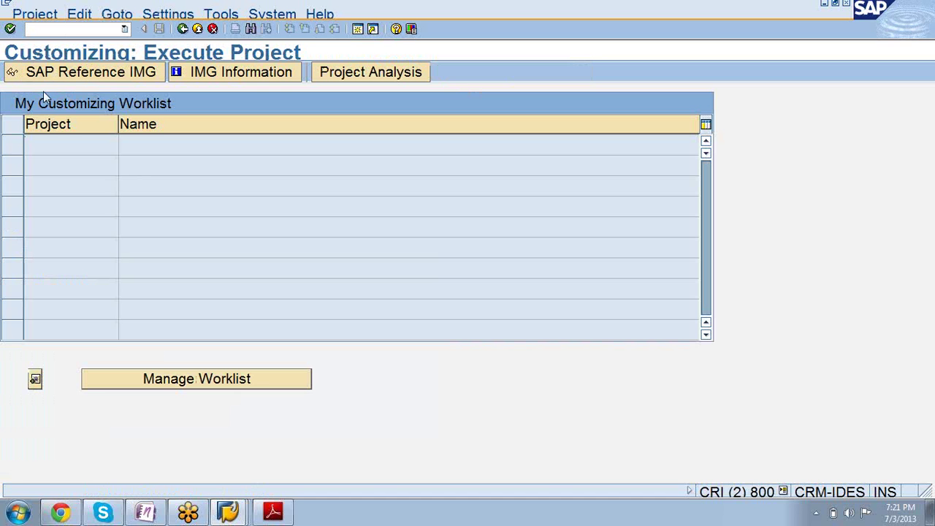
{"action": "left_click", "coordinate": [51, 76]}
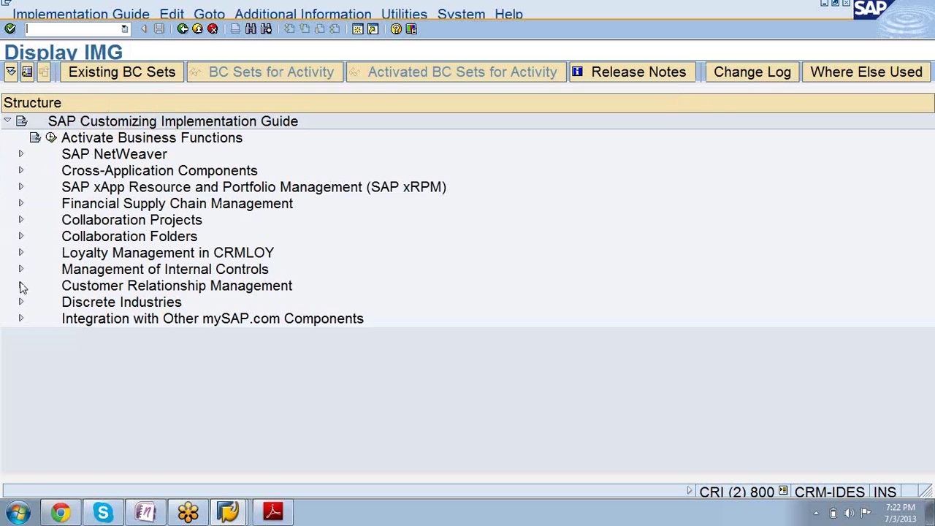
Step: Open Assign Organizational Data Profile To Transaction Type under Customer Relationship Management, Master Data, Organizational Management, Organizational Data Determination, Change Rules and Profiles
{"action": "left_click", "coordinate": [20, 286]}
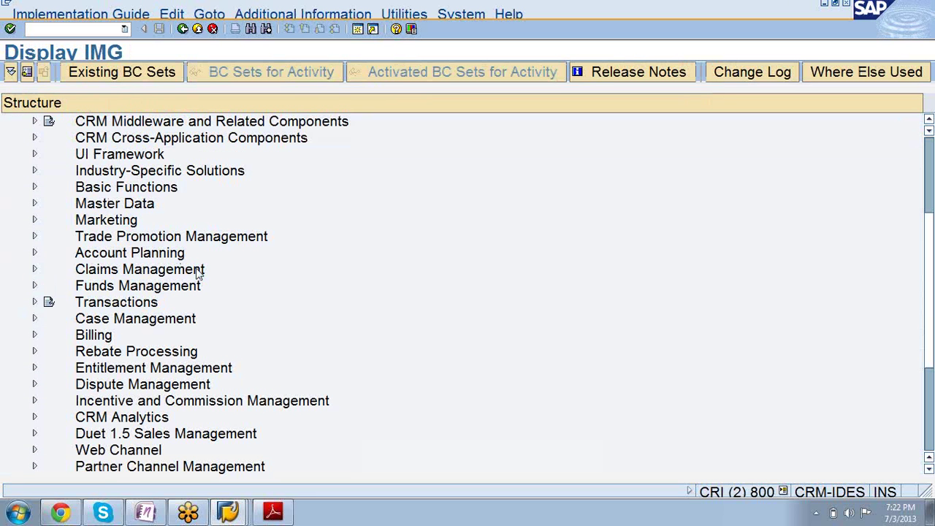
{"action": "left_click", "coordinate": [34, 203]}
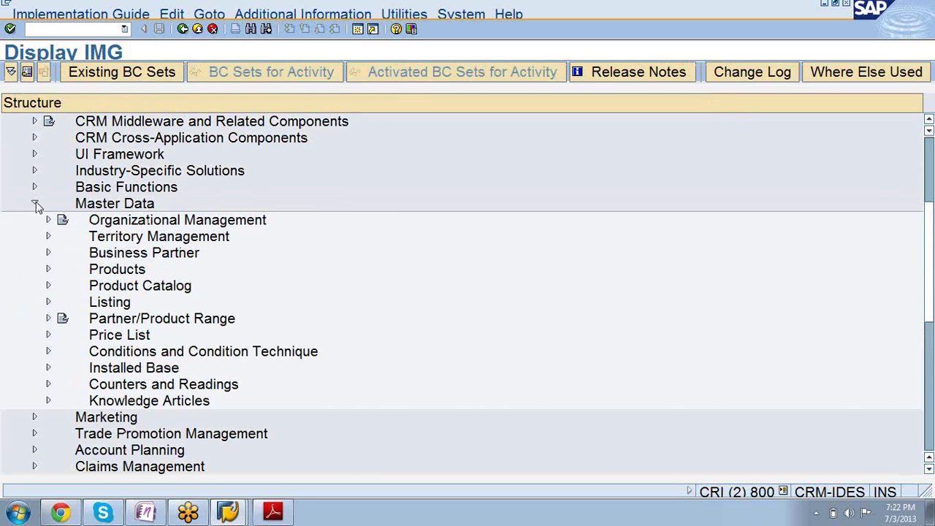
{"action": "scroll", "coordinate": [409, 212], "scroll_direction": "down", "scroll_amount": 1}
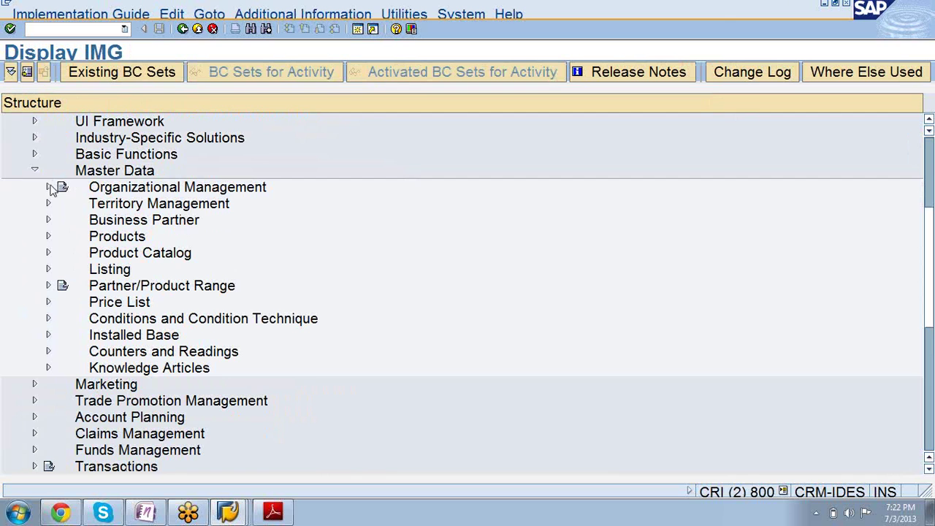
{"action": "left_click", "coordinate": [48, 187]}
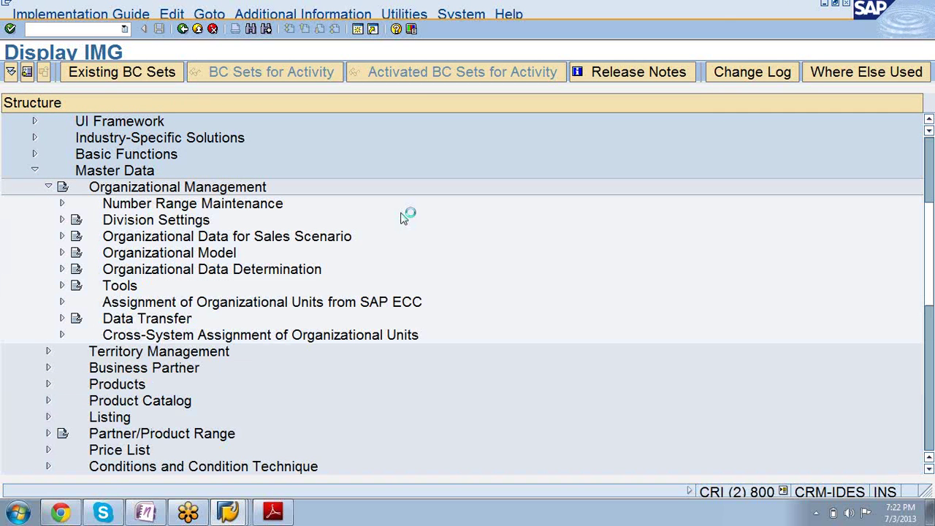
{"action": "scroll", "coordinate": [398, 211], "scroll_direction": "down", "scroll_amount": 1}
{"action": "left_click", "coordinate": [162, 207]}
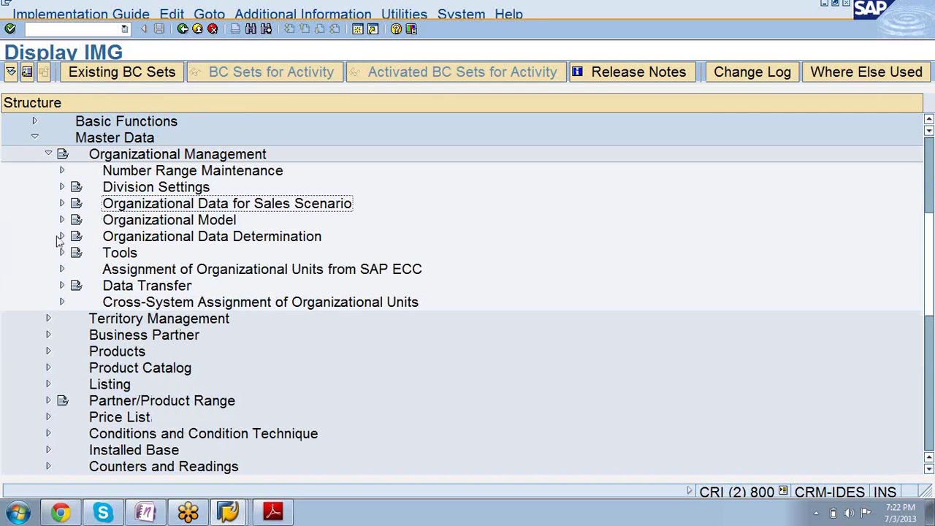
{"action": "left_click", "coordinate": [61, 237]}
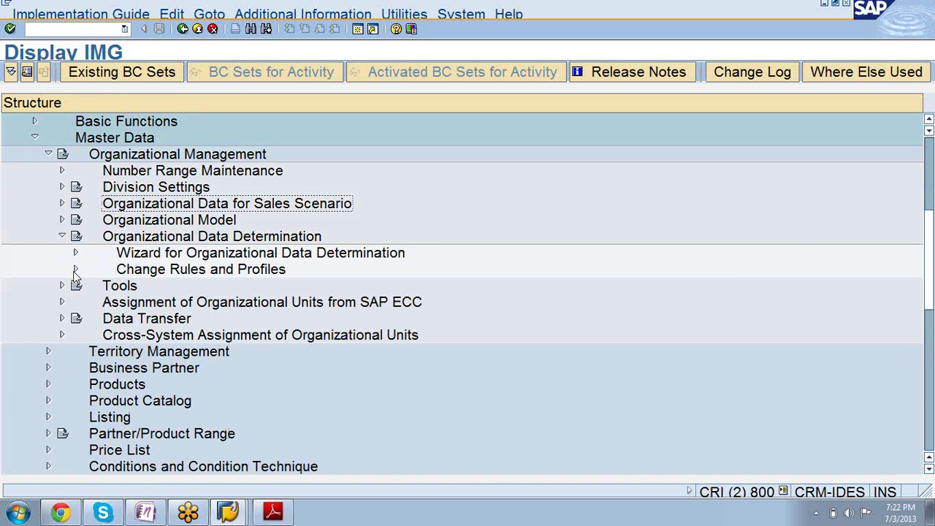
{"action": "left_click", "coordinate": [75, 270]}
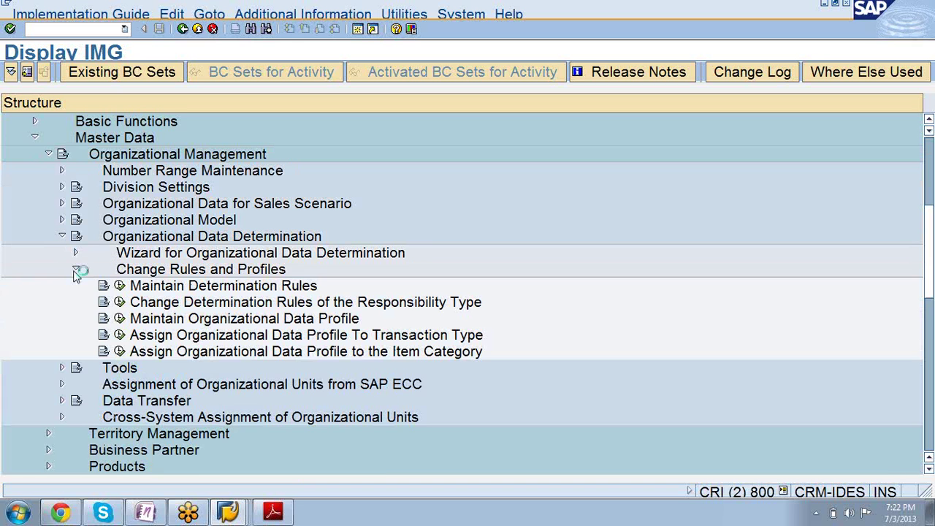
{"action": "left_click", "coordinate": [267, 337]}
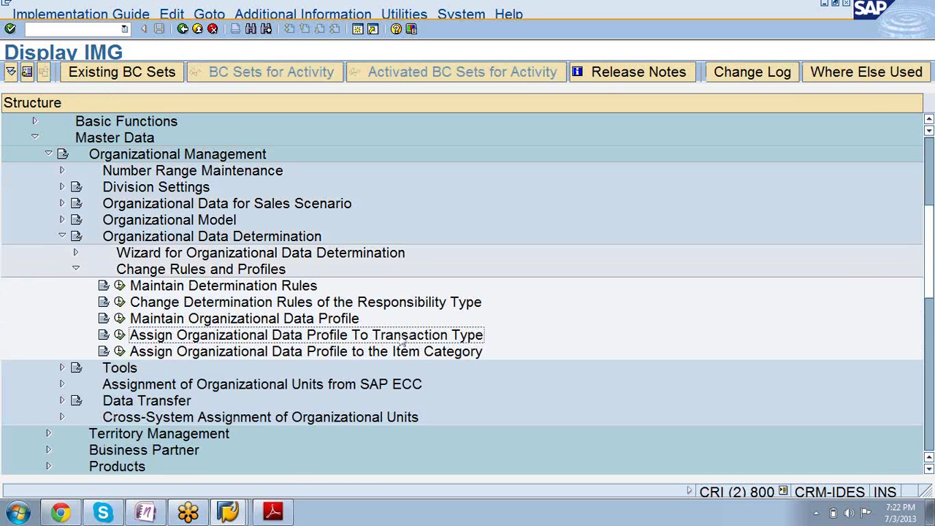
{"action": "left_click", "coordinate": [120, 335]}
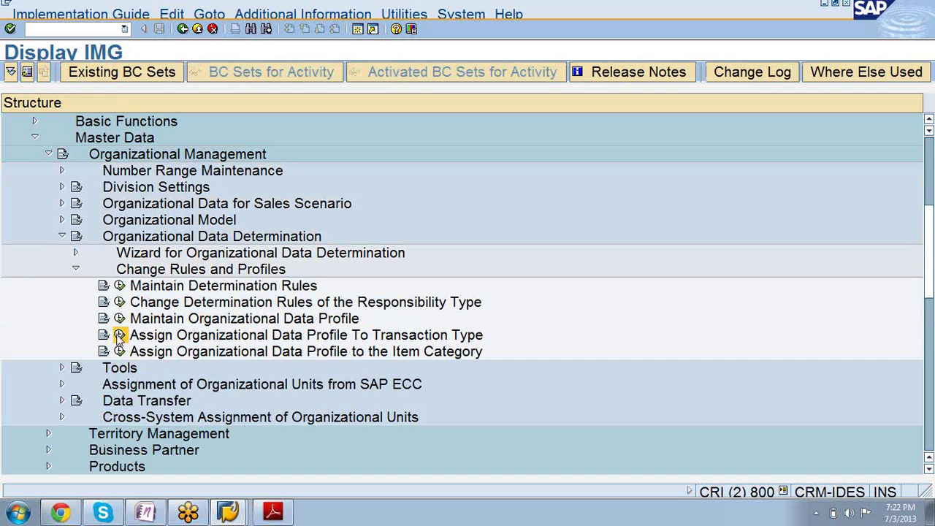
Step: Check the transaction type in the quotation's determination log and return to the Definition of transaction types overview
{"action": "left_click", "coordinate": [229, 515]}
{"action": "left_click", "coordinate": [222, 456]}
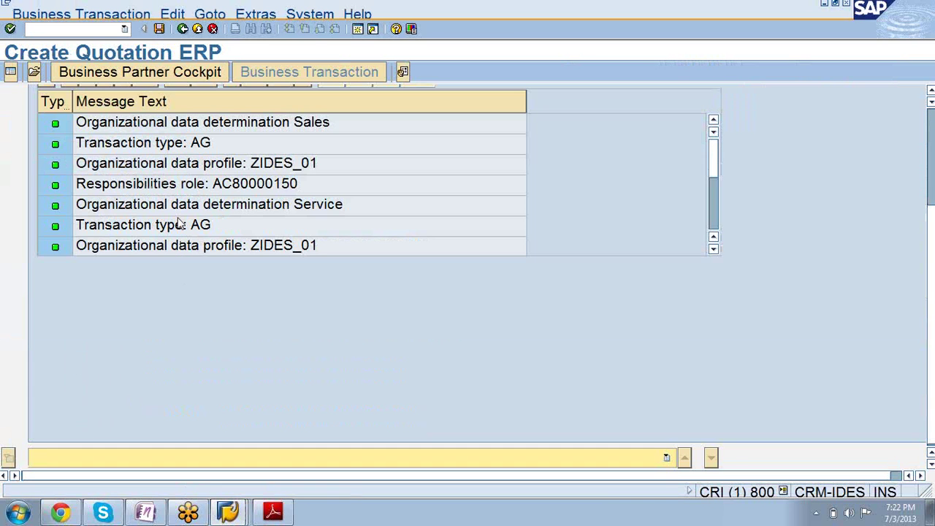
{"action": "left_click", "coordinate": [234, 514]}
{"action": "left_click", "coordinate": [212, 481]}
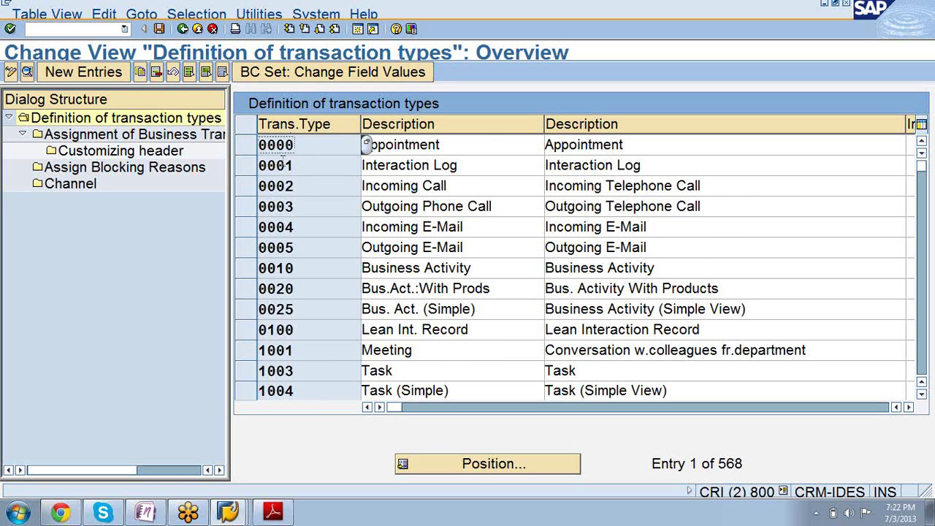
Step: Select transaction type AG, Quotation ERP, in the Definition of transaction types overview
{"action": "scroll", "coordinate": [322, 249], "scroll_direction": "down", "scroll_amount": 1}
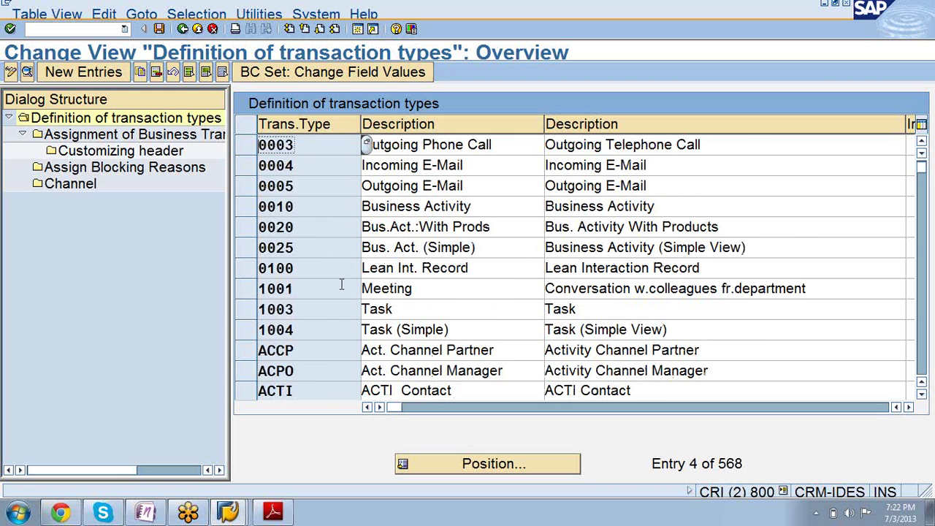
{"action": "scroll", "coordinate": [335, 292], "scroll_direction": "down", "scroll_amount": 1}
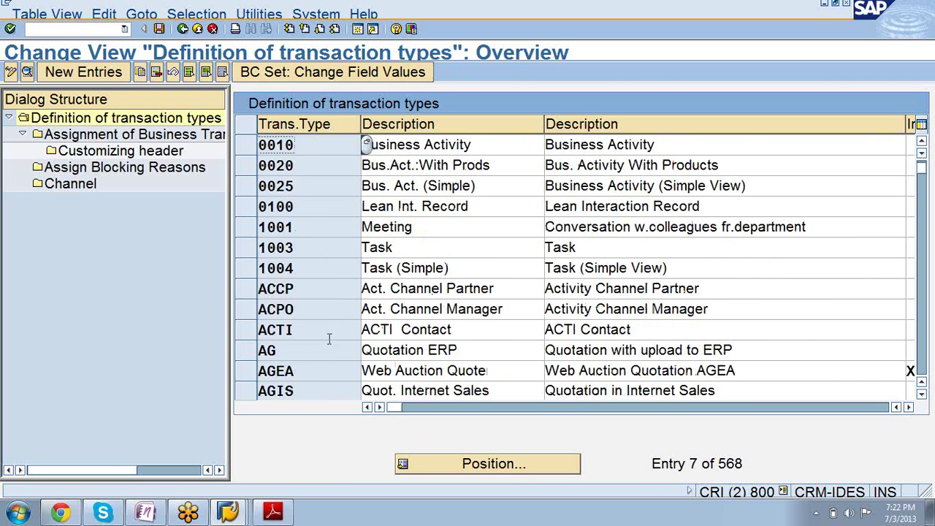
{"action": "left_click", "coordinate": [244, 351]}
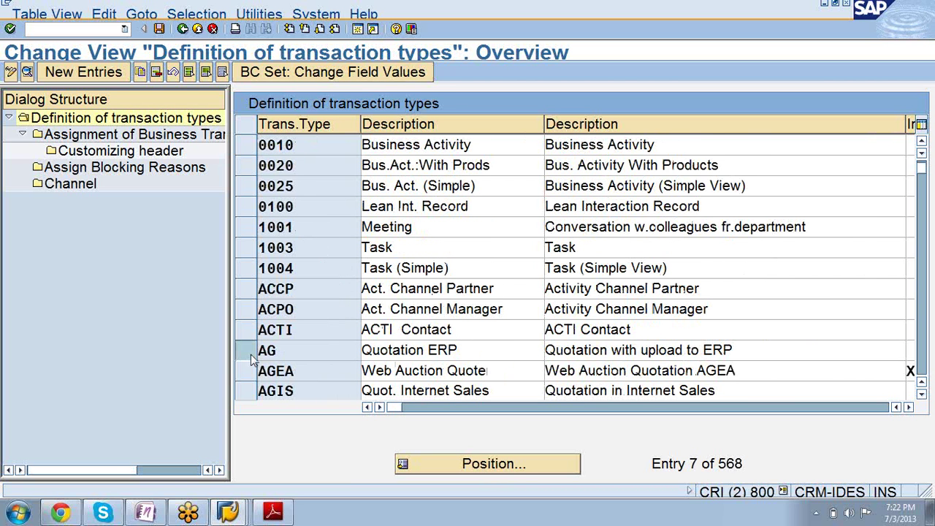
Step: Switch to the Create Quotation ERP session, display the quotation's General header data and return to the transaction types overview
{"action": "left_click", "coordinate": [227, 512]}
{"action": "left_click", "coordinate": [211, 461]}
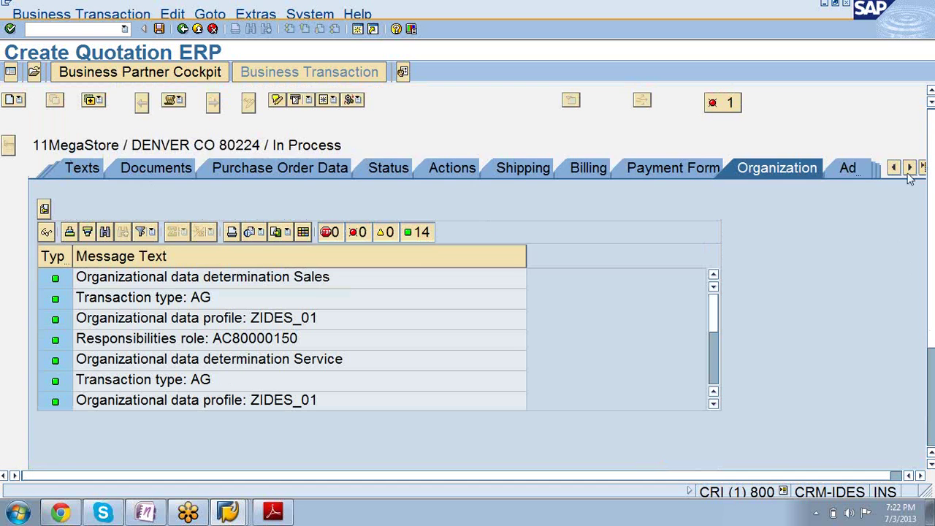
{"action": "left_click", "coordinate": [892, 168]}
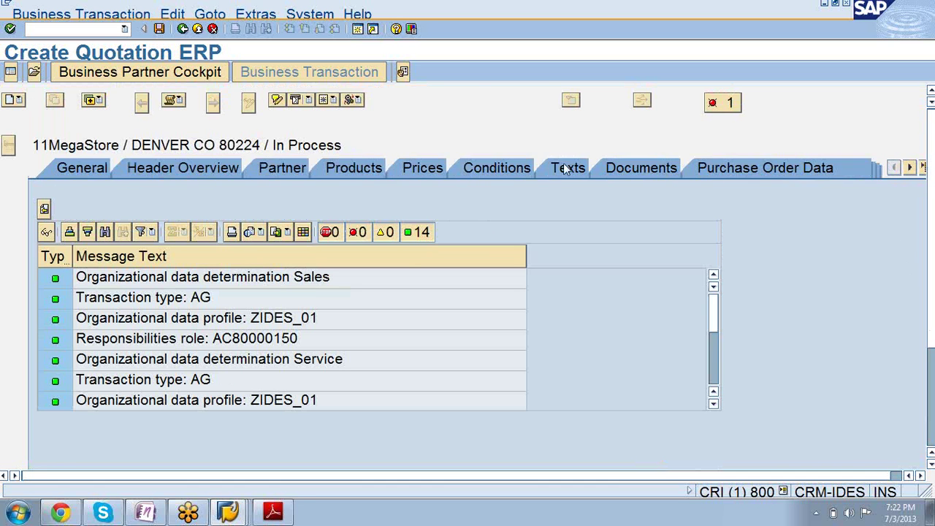
{"action": "left_click", "coordinate": [73, 170]}
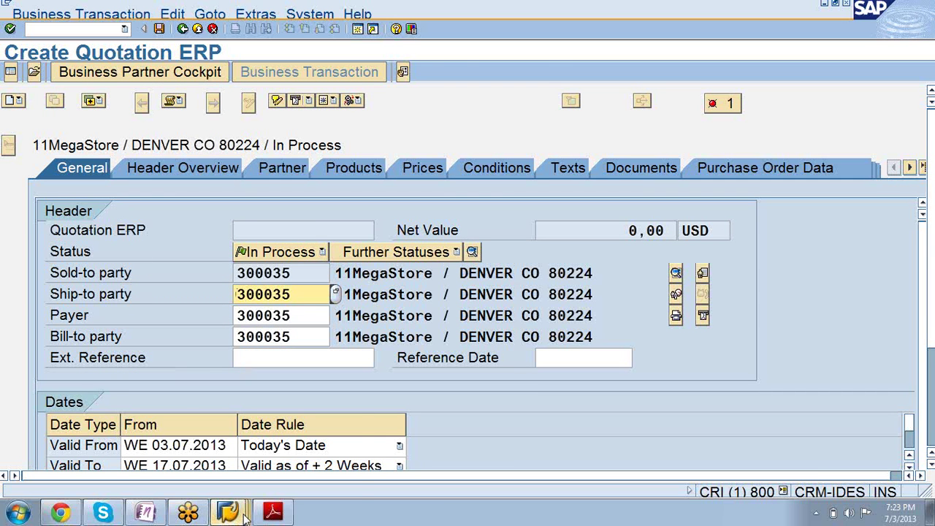
{"action": "mouse_move", "coordinate": [245, 515]}
{"action": "left_click", "coordinate": [209, 478]}
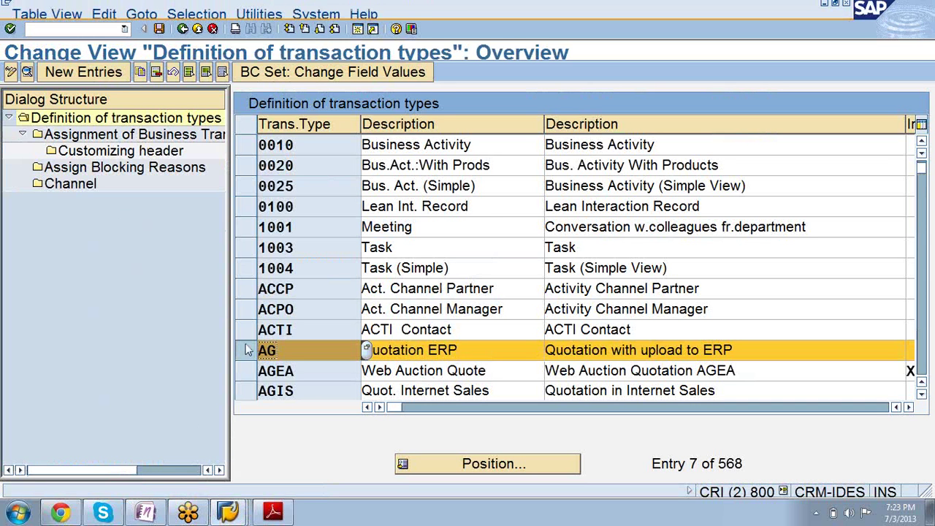
Step: Display the details of transaction type AG, highlight the organizational data profile in its Profiles section and return to the overview
{"action": "left_click", "coordinate": [30, 67]}
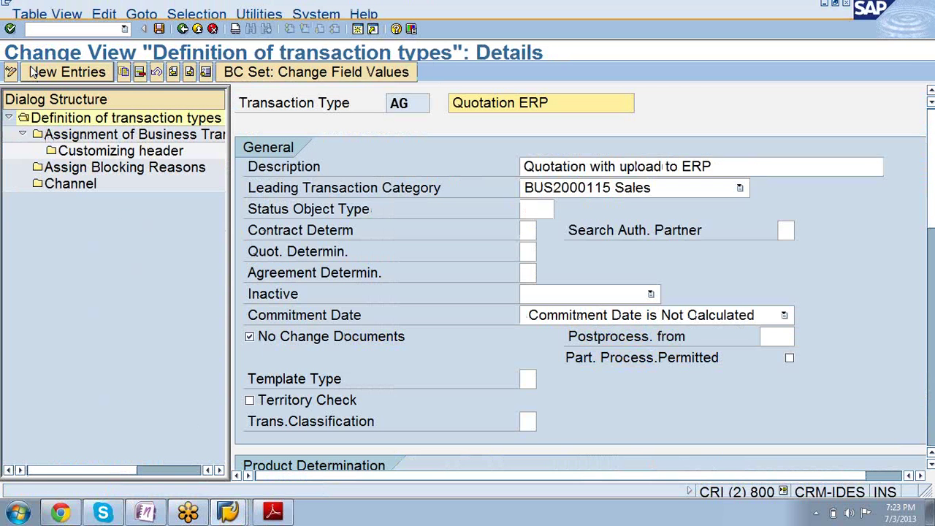
{"action": "scroll", "coordinate": [351, 332], "scroll_direction": "down", "scroll_amount": 5}
{"action": "scroll", "coordinate": [347, 334], "scroll_direction": "down", "scroll_amount": 5}
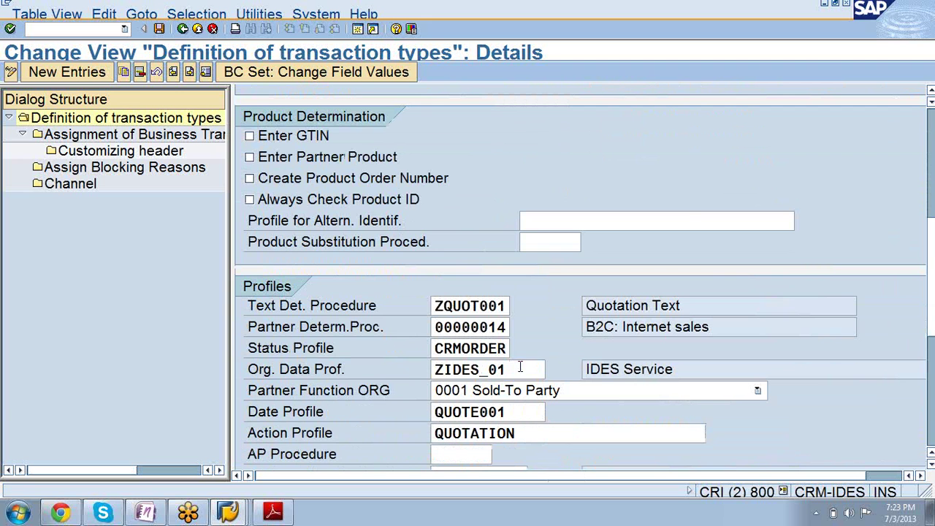
{"action": "left_click_drag", "start_coordinate": [520, 367], "coordinate": [413, 363]}
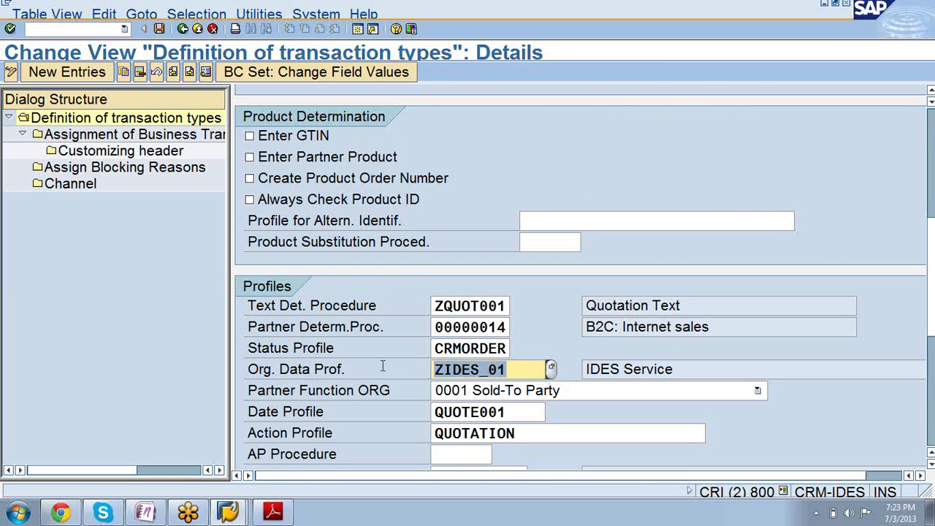
{"action": "left_click", "coordinate": [182, 29]}
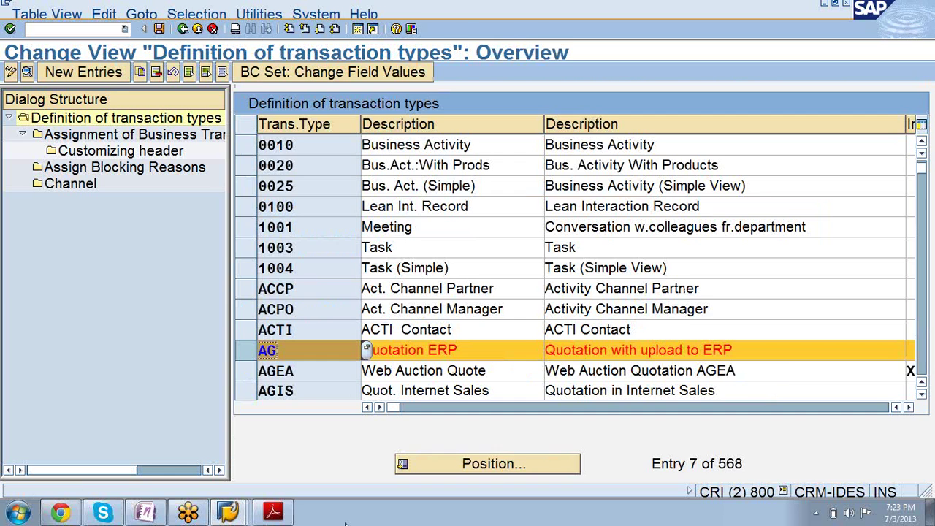
Step: Review the Organizational Data Profile stage of the determination overview figure in Adobe Reader and switch back to SAP's transaction types overview
{"action": "left_click", "coordinate": [287, 515]}
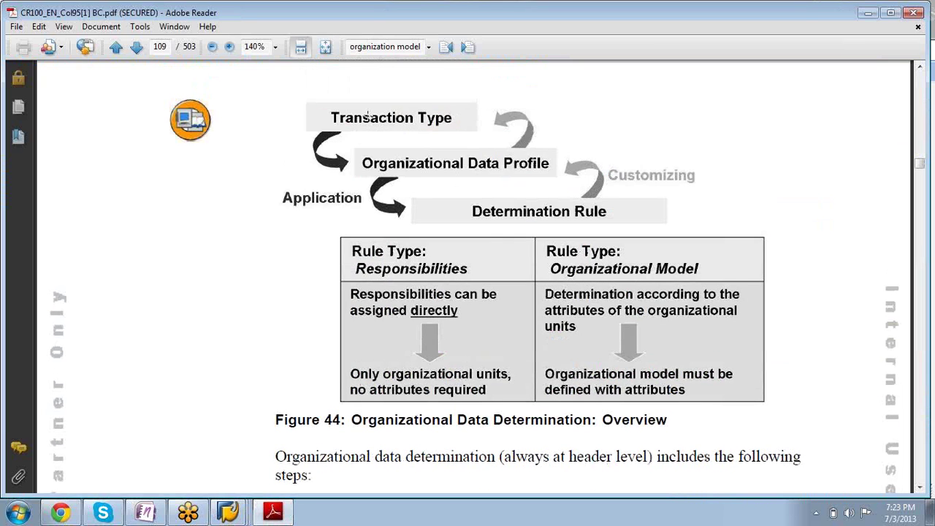
{"action": "left_click", "coordinate": [396, 167]}
{"action": "left_click", "coordinate": [396, 166]}
{"action": "left_click", "coordinate": [228, 515]}
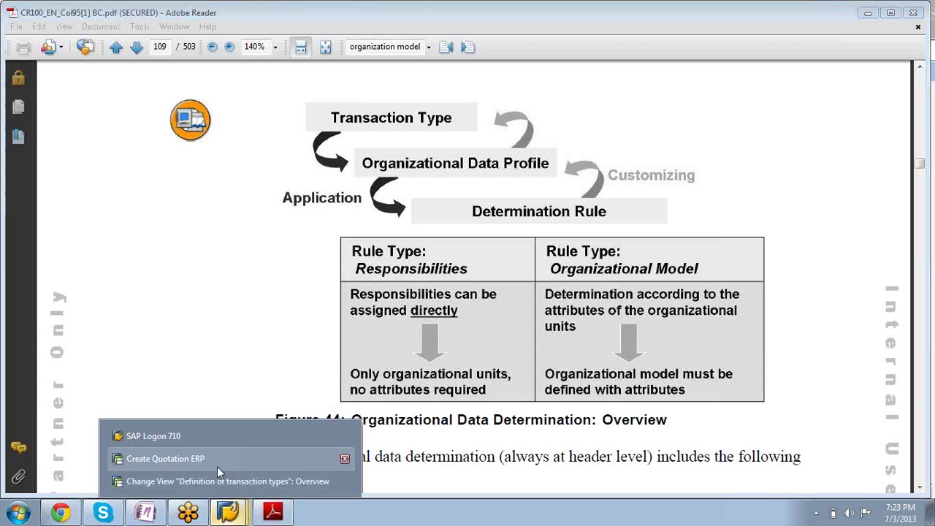
{"action": "left_click", "coordinate": [217, 474]}
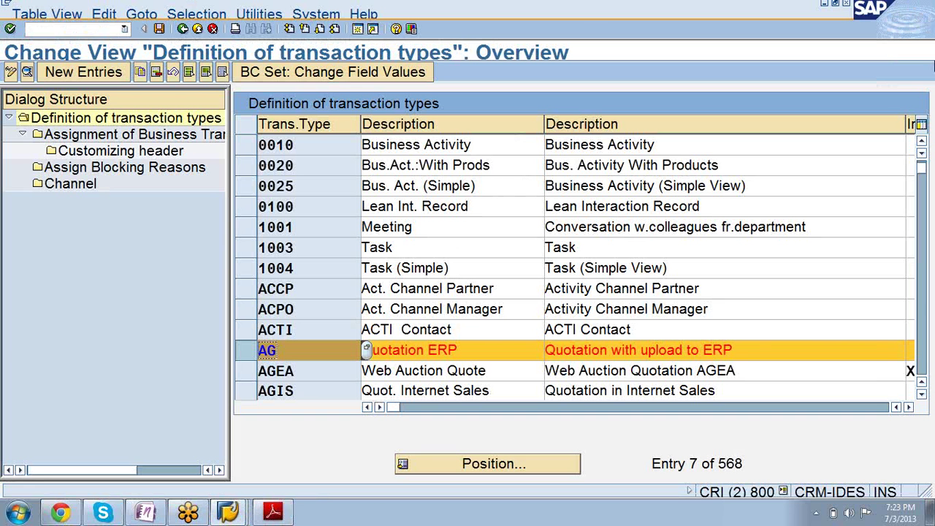
Step: Return to the IMG structure and open Maintain Organizational Data Profile under Organizational Data Determination, Change Rules and Profiles
{"action": "left_click", "coordinate": [184, 28]}
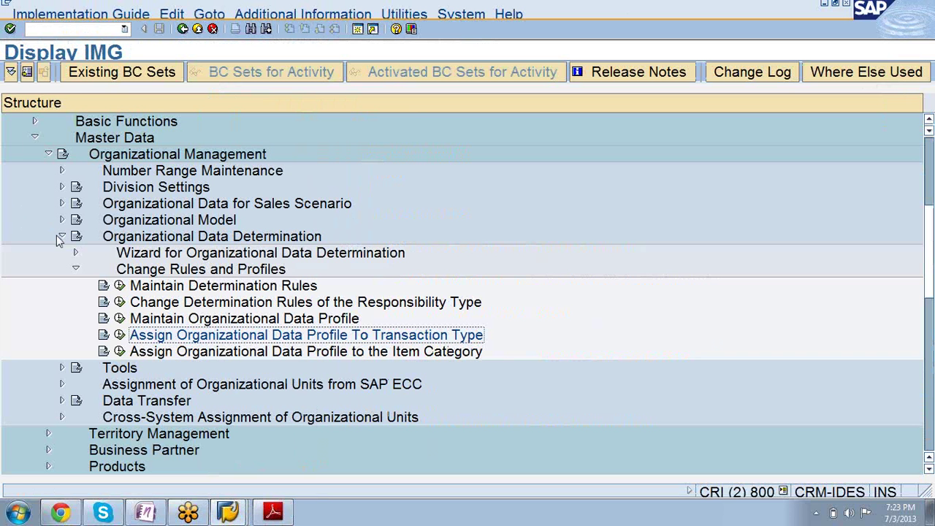
{"action": "left_click", "coordinate": [61, 237]}
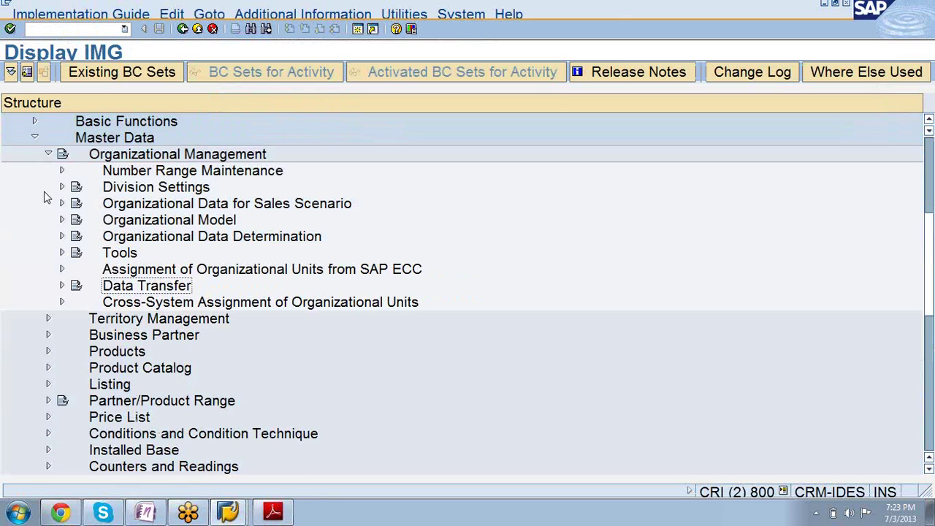
{"action": "left_click", "coordinate": [34, 137]}
{"action": "scroll", "coordinate": [175, 252], "scroll_direction": "up", "scroll_amount": 3}
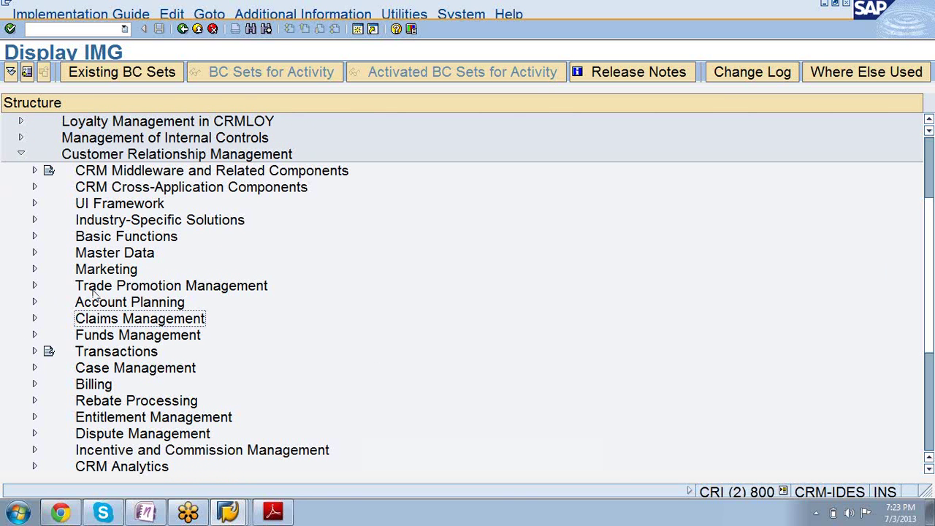
{"action": "left_click", "coordinate": [35, 253]}
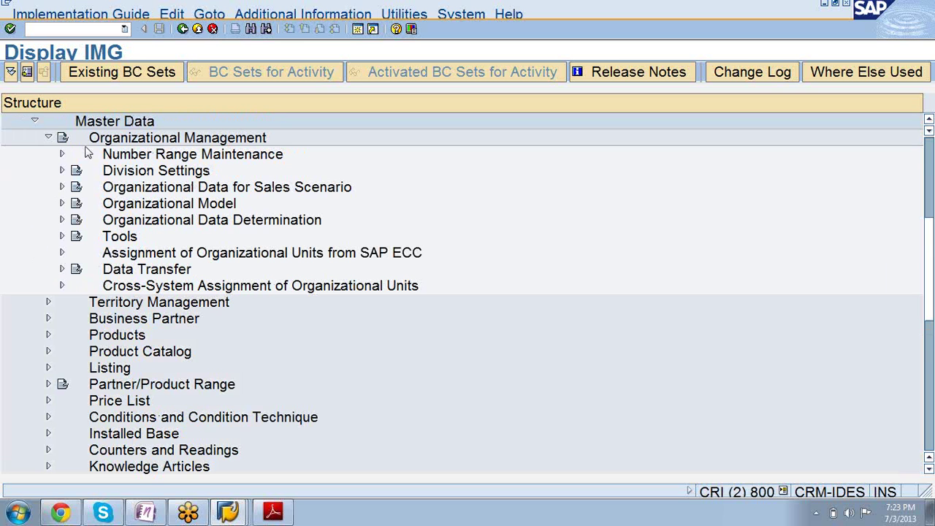
{"action": "left_click", "coordinate": [62, 220]}
{"action": "left_click", "coordinate": [168, 302]}
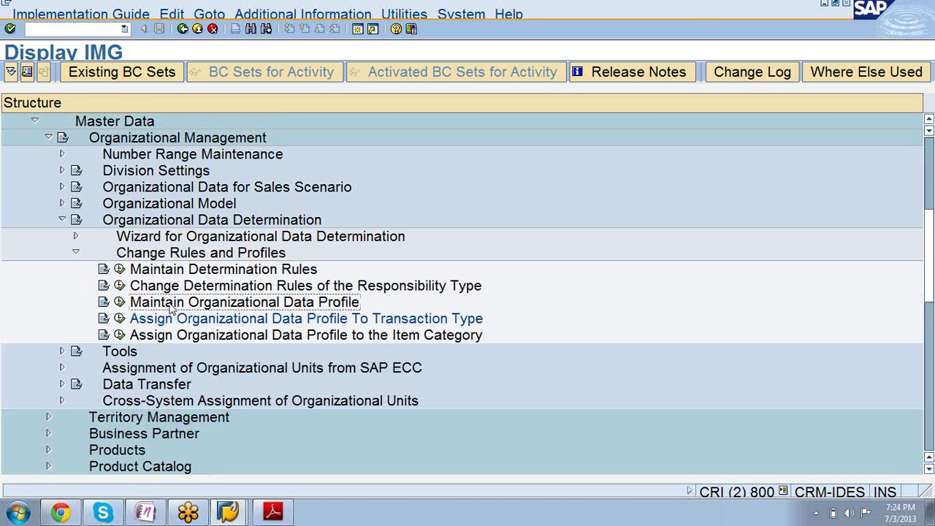
{"action": "left_click", "coordinate": [119, 302]}
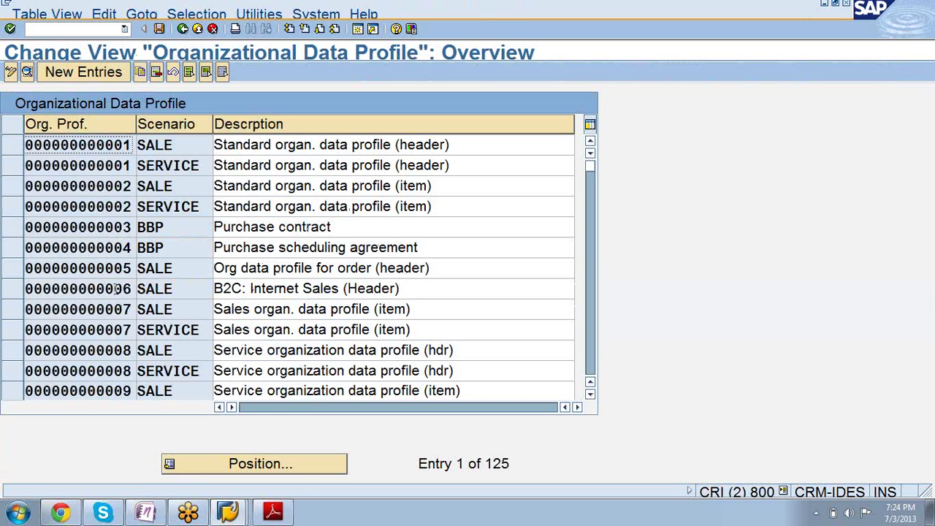
Step: Find organizational data profile ZIDES_01 with scenario SALE in the overview and open its details
{"action": "scroll", "coordinate": [159, 368], "scroll_direction": "down", "scroll_amount": 1}
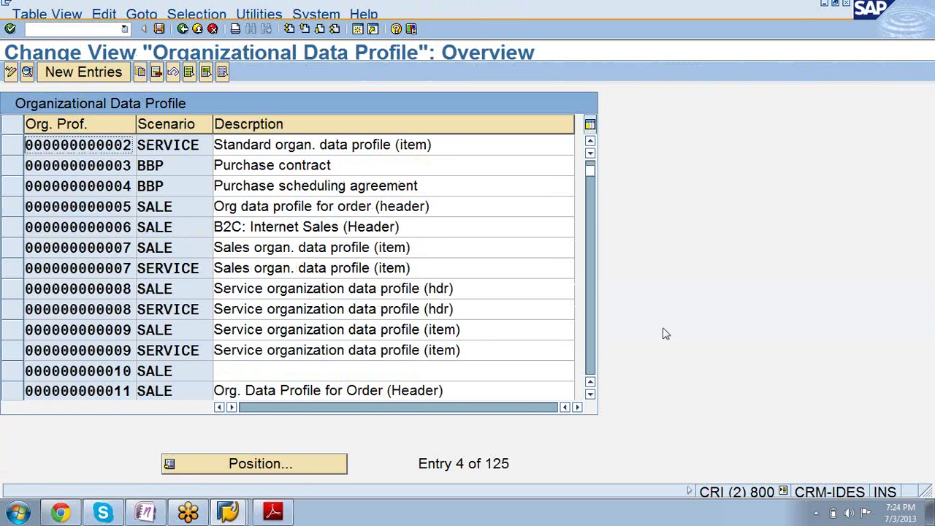
{"action": "left_click", "coordinate": [334, 28]}
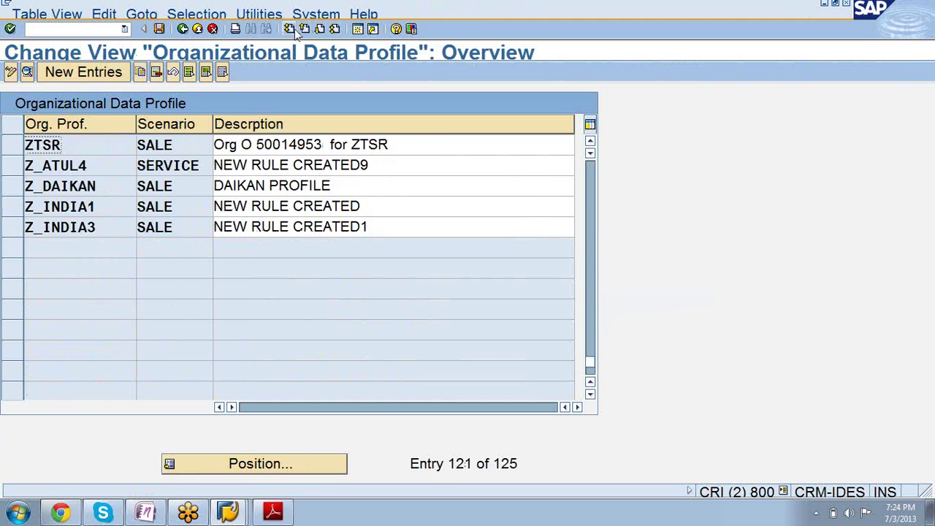
{"action": "left_click", "coordinate": [305, 29]}
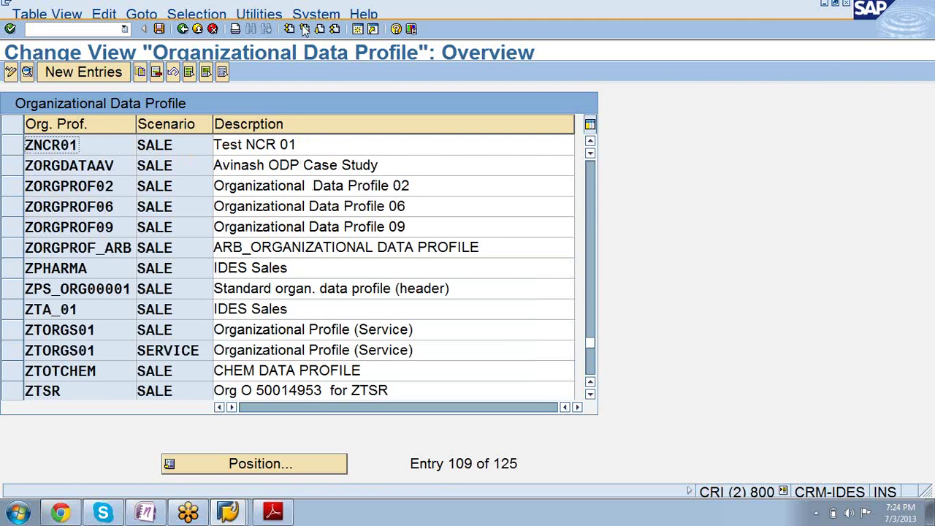
{"action": "left_click", "coordinate": [305, 29]}
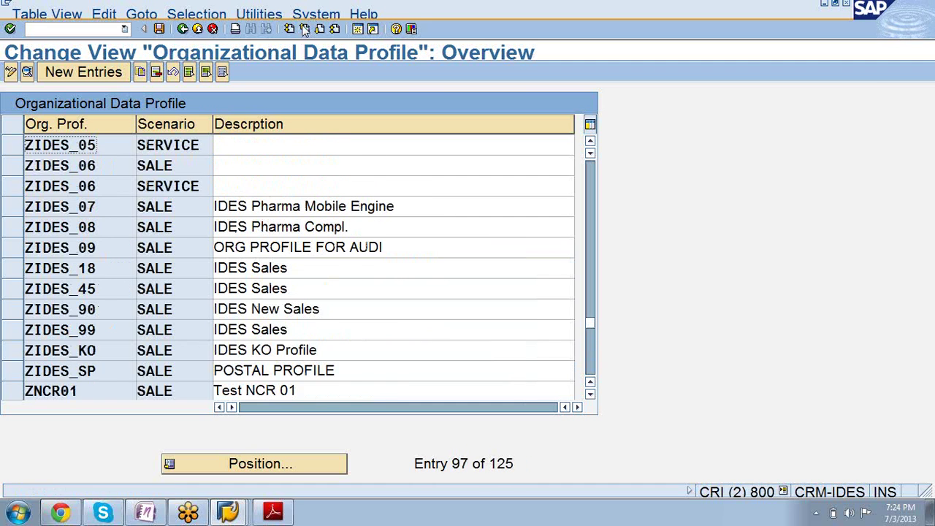
{"action": "left_click", "coordinate": [305, 29]}
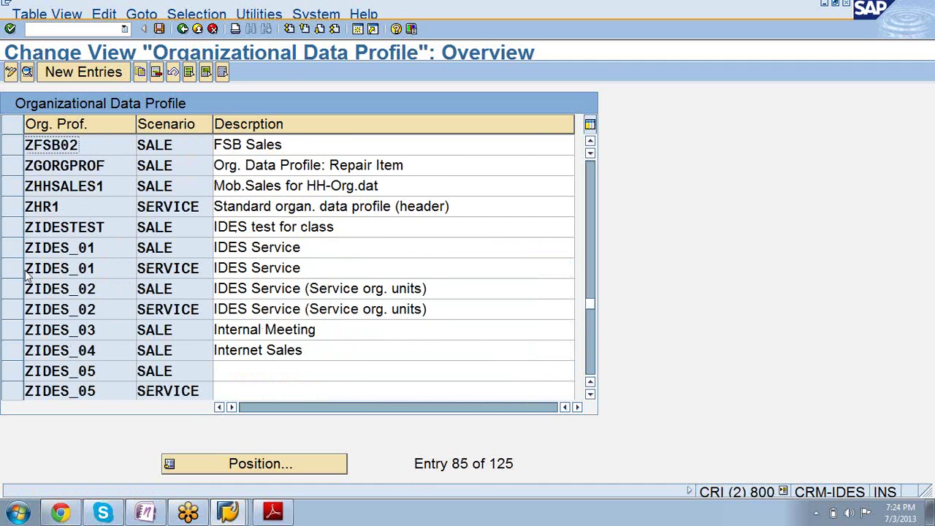
{"action": "left_click", "coordinate": [8, 250]}
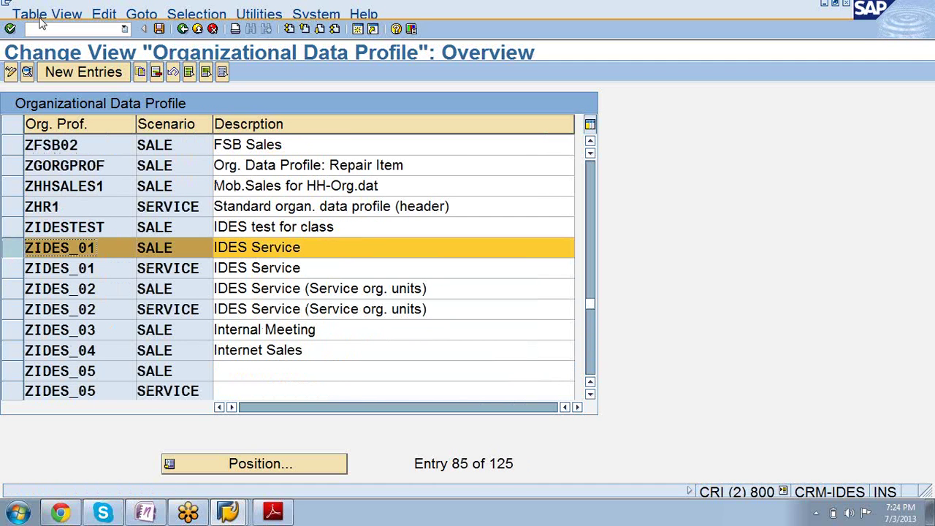
{"action": "left_click", "coordinate": [27, 74]}
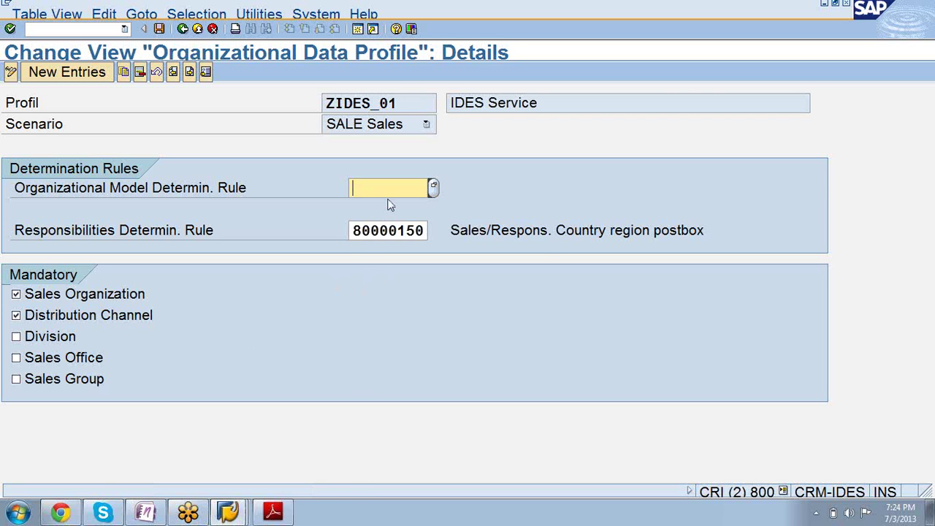
Step: Check the Responsibilities role message in the quotation's Organization determination log and return to the organizational data profile details
{"action": "left_click", "coordinate": [228, 512]}
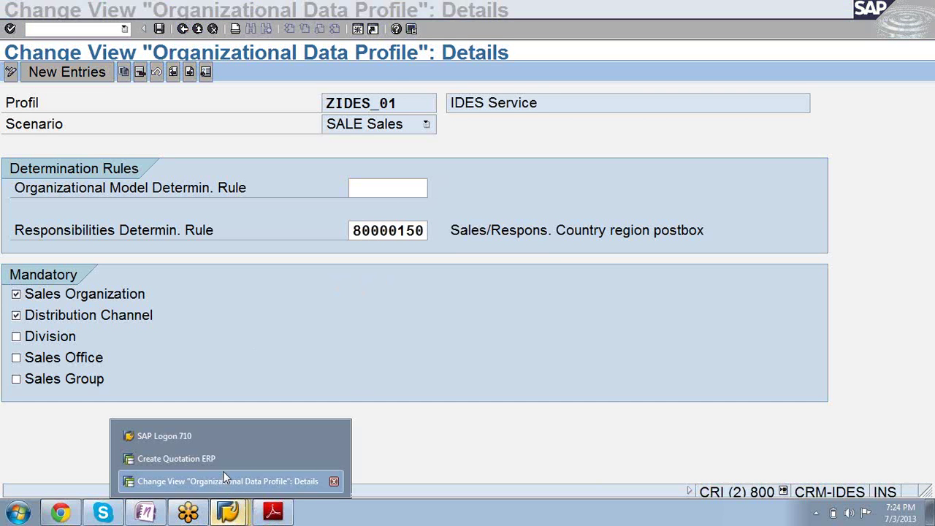
{"action": "left_click", "coordinate": [261, 458]}
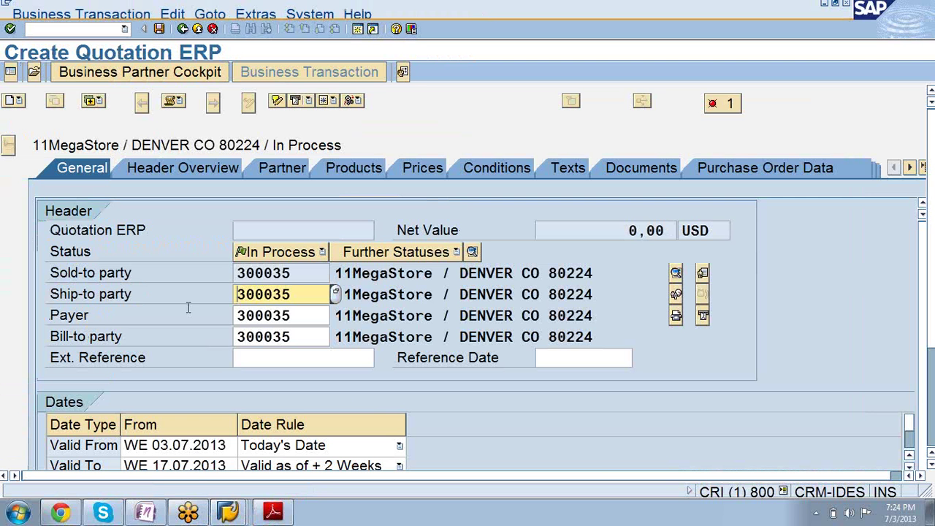
{"action": "left_click", "coordinate": [912, 167]}
{"action": "left_click", "coordinate": [912, 167]}
{"action": "left_click", "coordinate": [912, 167]}
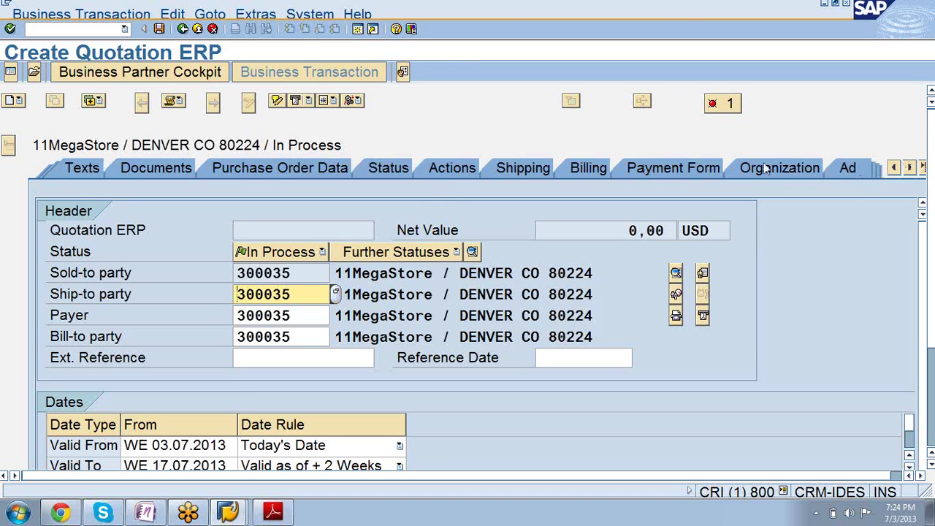
{"action": "left_click", "coordinate": [788, 167]}
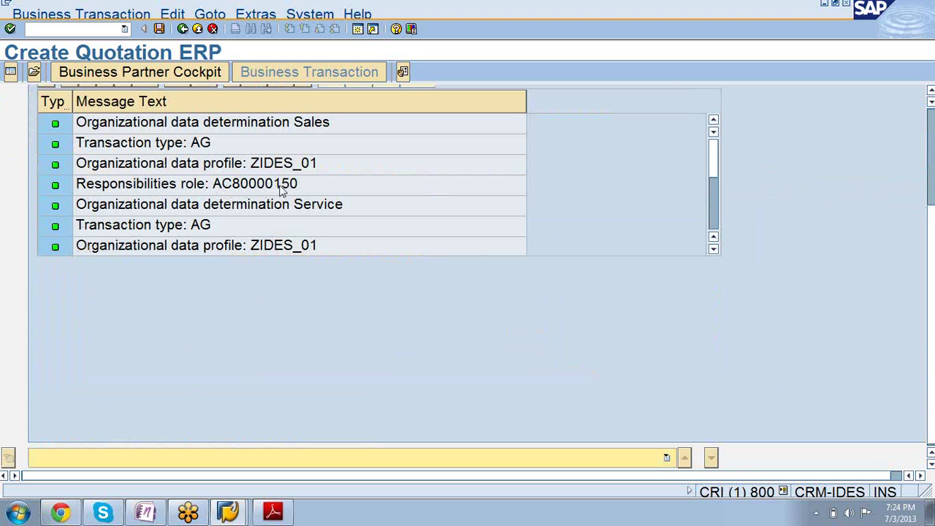
{"action": "left_click", "coordinate": [125, 187]}
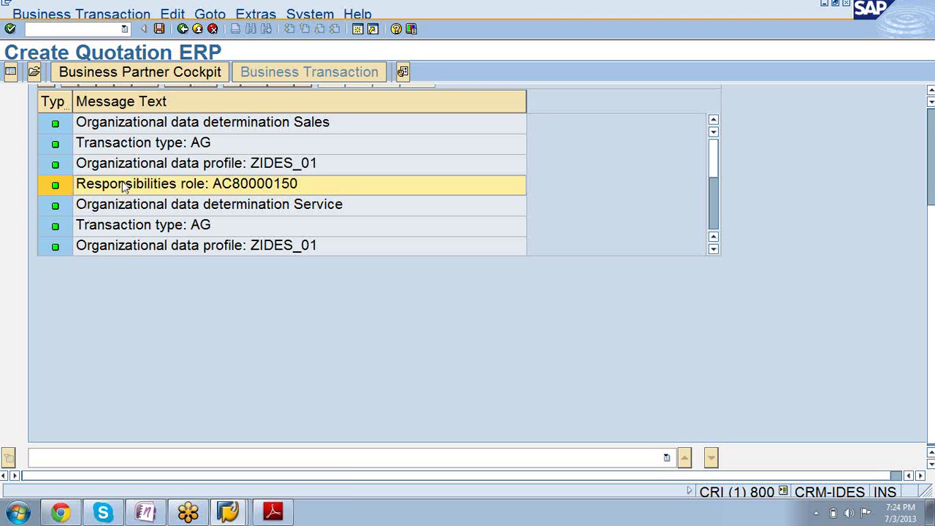
{"action": "mouse_move", "coordinate": [245, 515]}
{"action": "left_click", "coordinate": [205, 483]}
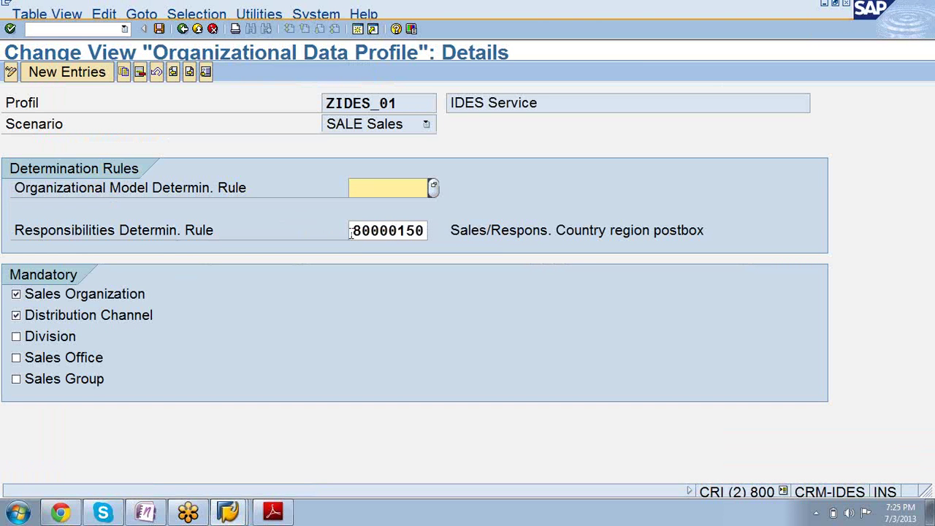
Step: Return to the Organizational Data Profile overview and switch to the Organizational Data Determination figure in Adobe Reader
{"action": "left_click", "coordinate": [182, 28]}
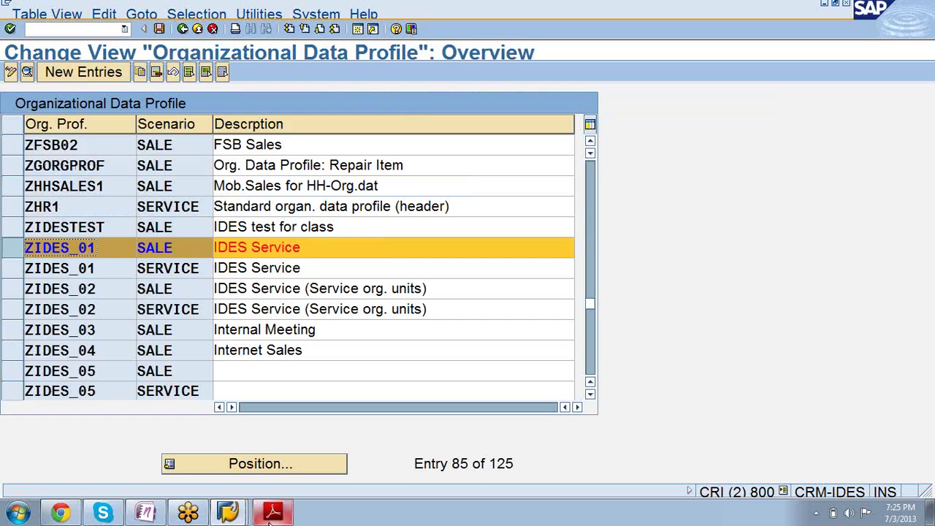
{"action": "left_click", "coordinate": [272, 514]}
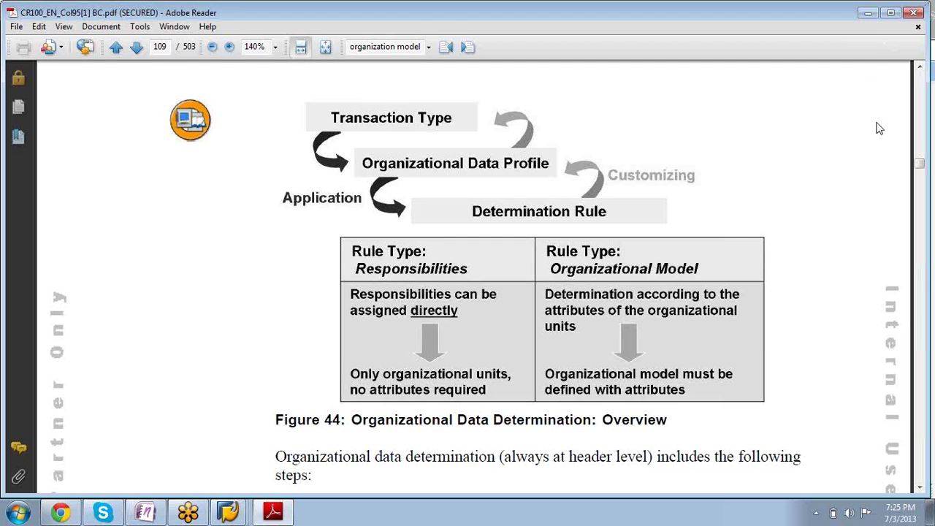
Step: Find Figure 45, Automatic Generation of the Organizational Model, and highlight the statement about creating the organizational model automatically
{"action": "scroll", "coordinate": [884, 150], "scroll_direction": "down", "scroll_amount": 4}
{"action": "scroll", "coordinate": [797, 339], "scroll_direction": "down", "scroll_amount": 20}
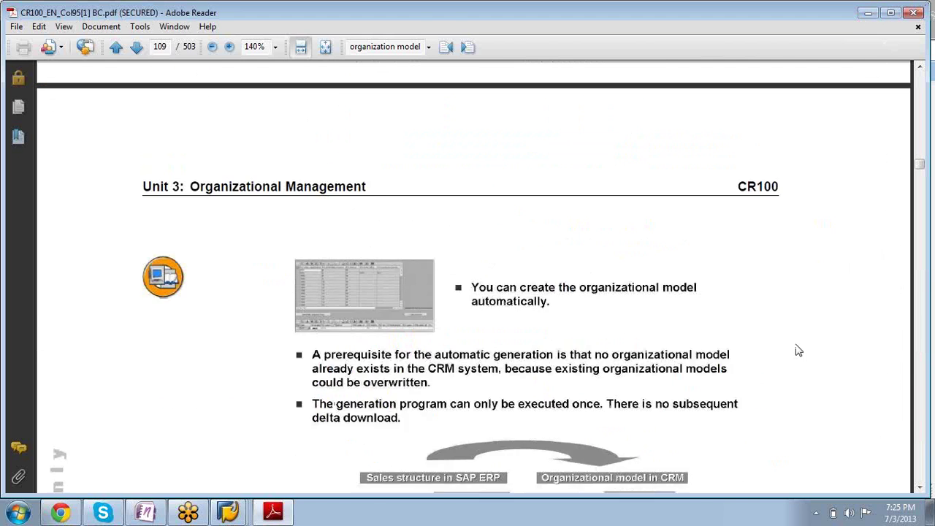
{"action": "scroll", "coordinate": [797, 349], "scroll_direction": "down", "scroll_amount": 3}
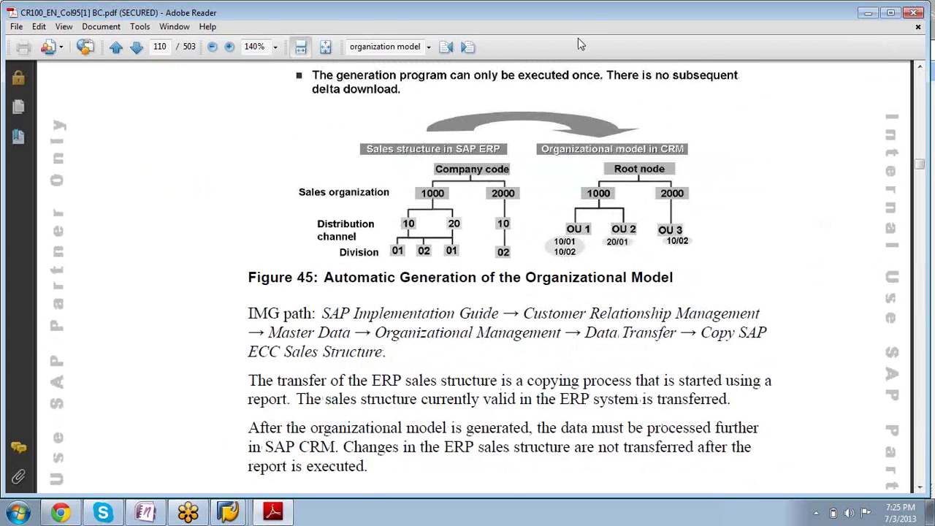
{"action": "scroll", "coordinate": [464, 247], "scroll_direction": "up", "scroll_amount": 4}
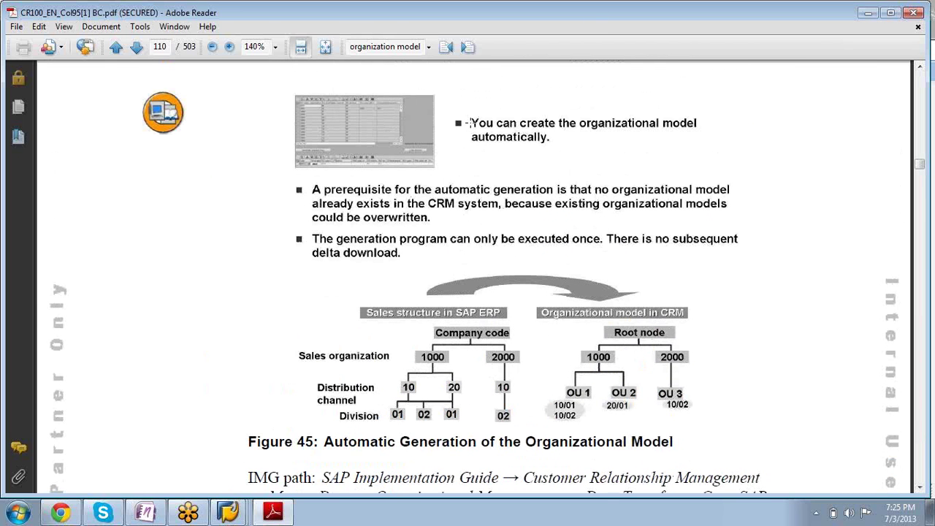
{"action": "left_click_drag", "start_coordinate": [470, 123], "coordinate": [544, 154]}
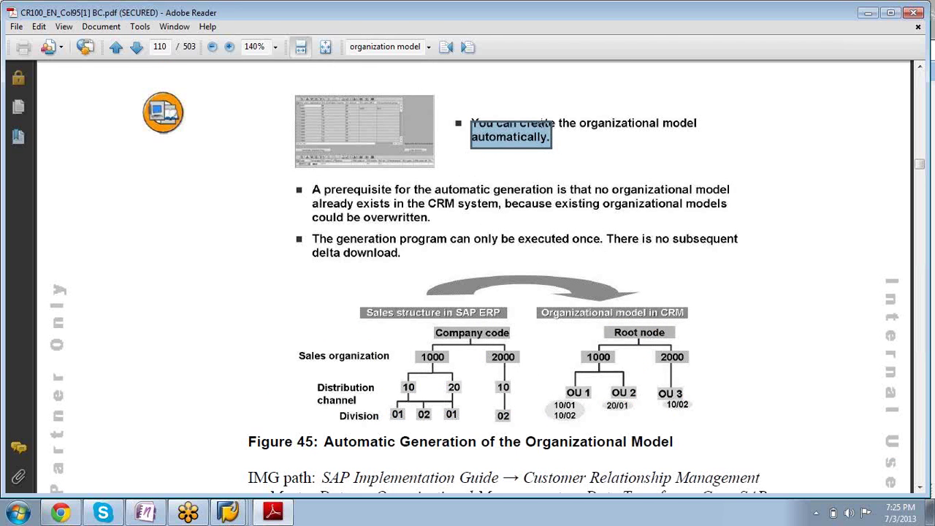
{"action": "left_click", "coordinate": [557, 146]}
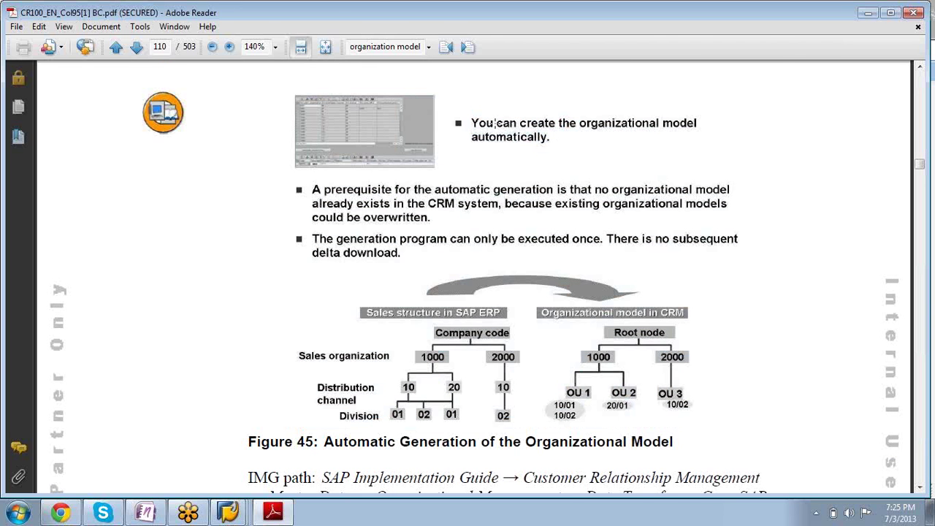
{"action": "left_click_drag", "start_coordinate": [469, 117], "coordinate": [709, 147]}
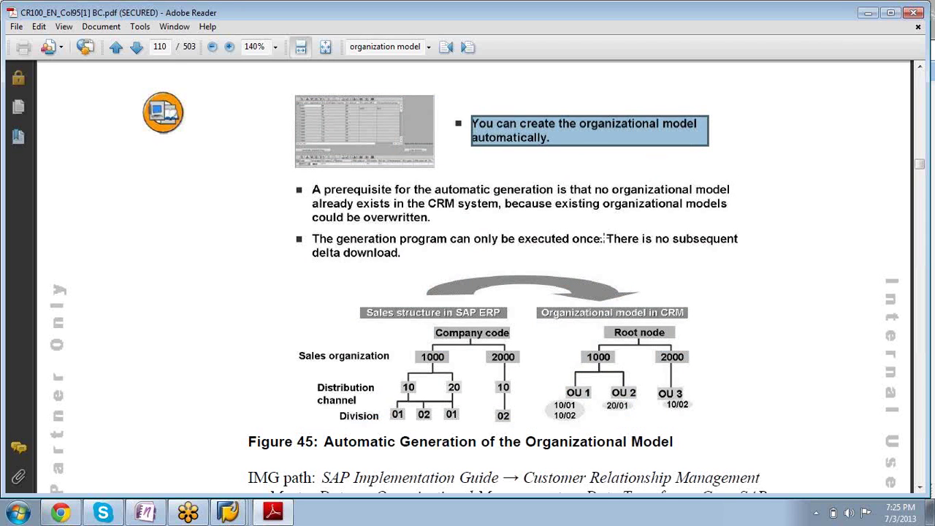
Step: Highlight the IMG path to Copy SAP ECC Sales Structure below Figure 45
{"action": "scroll", "coordinate": [600, 239], "scroll_direction": "down", "scroll_amount": 2}
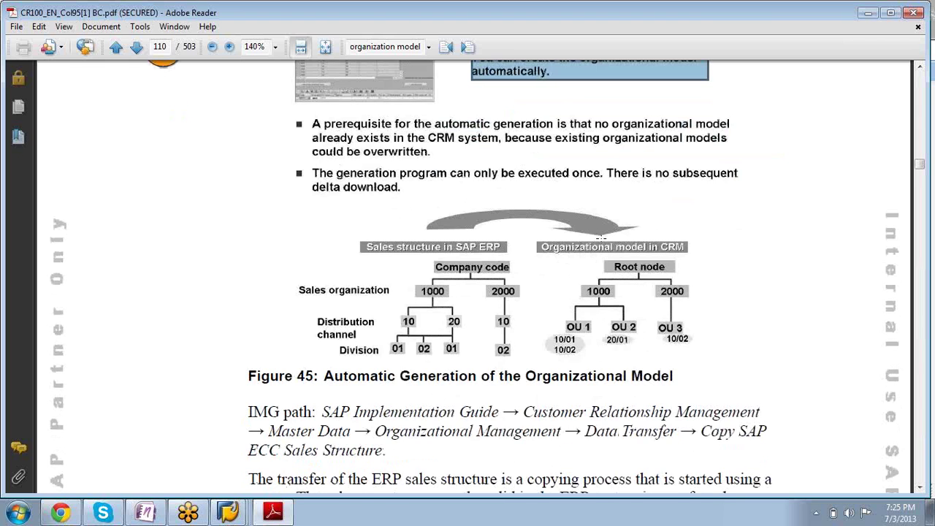
{"action": "scroll", "coordinate": [600, 238], "scroll_direction": "down", "scroll_amount": 2}
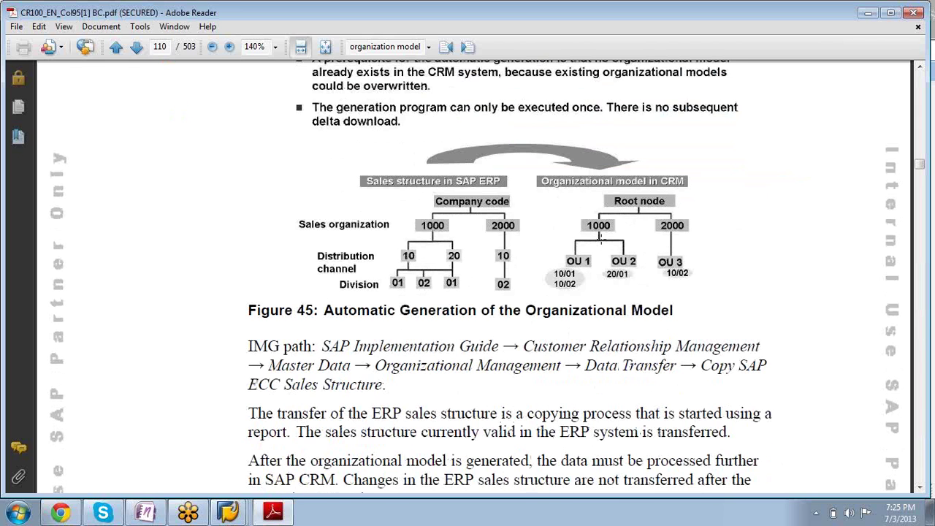
{"action": "left_click_drag", "start_coordinate": [247, 342], "coordinate": [387, 383]}
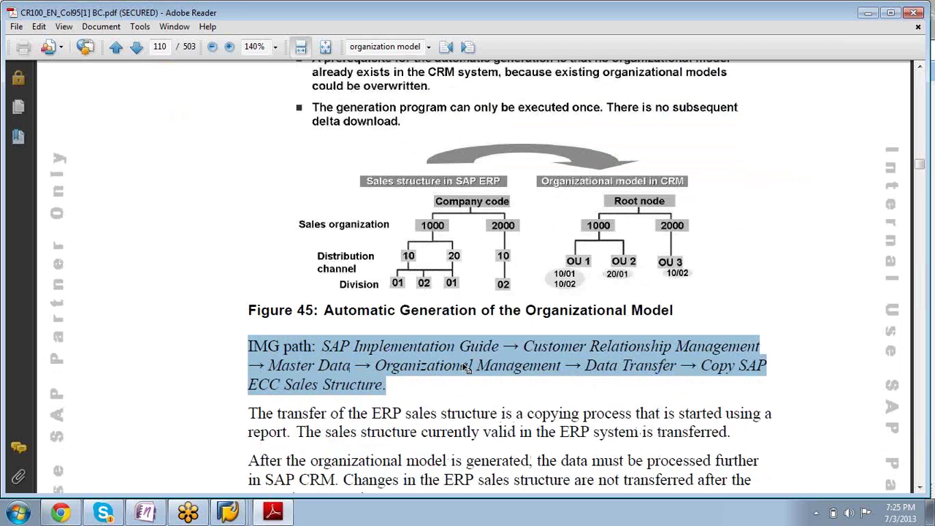
Step: Switch to Skype, call the contact who asked for a call, and start sharing the screen
{"action": "left_click", "coordinate": [105, 514]}
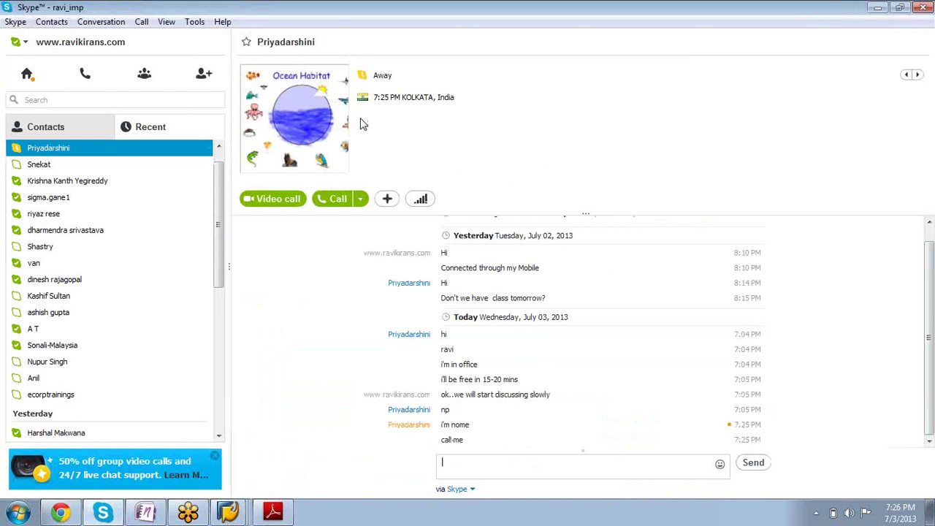
{"action": "left_click", "coordinate": [334, 203]}
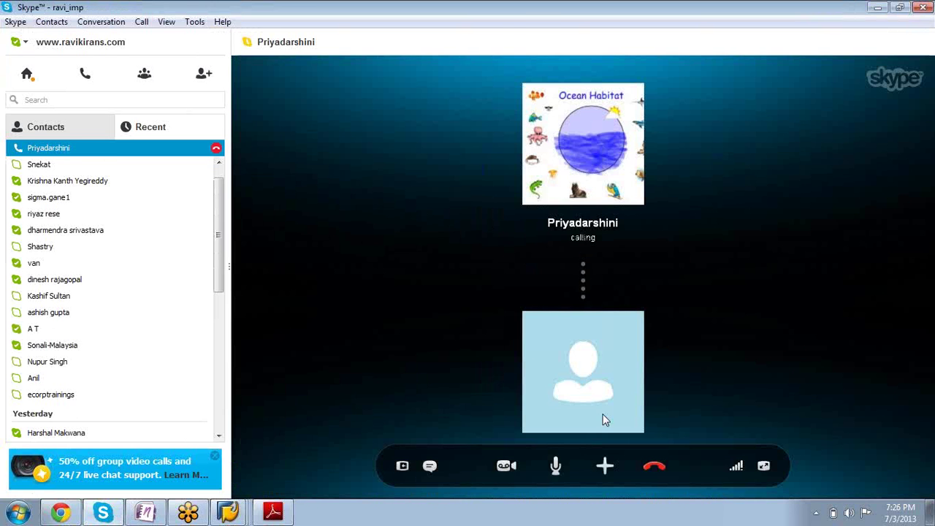
{"action": "left_click", "coordinate": [604, 466]}
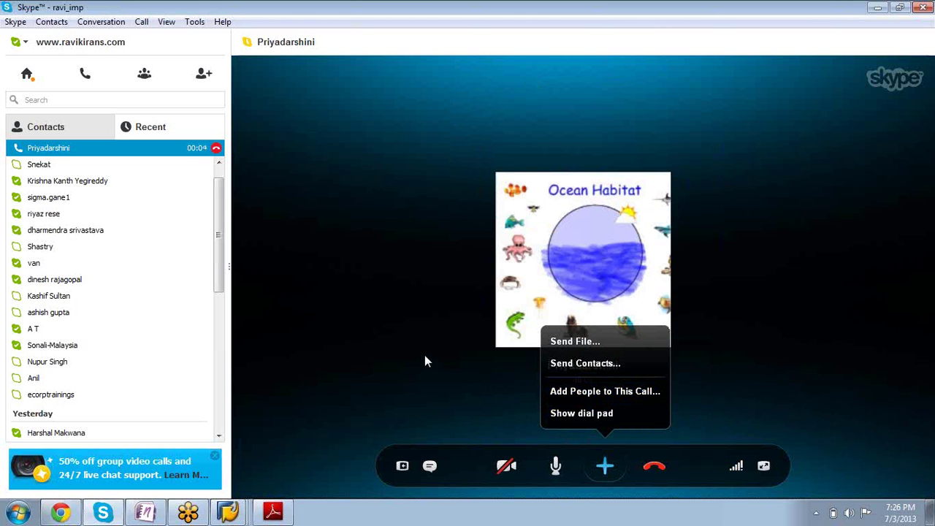
{"action": "left_click", "coordinate": [752, 356]}
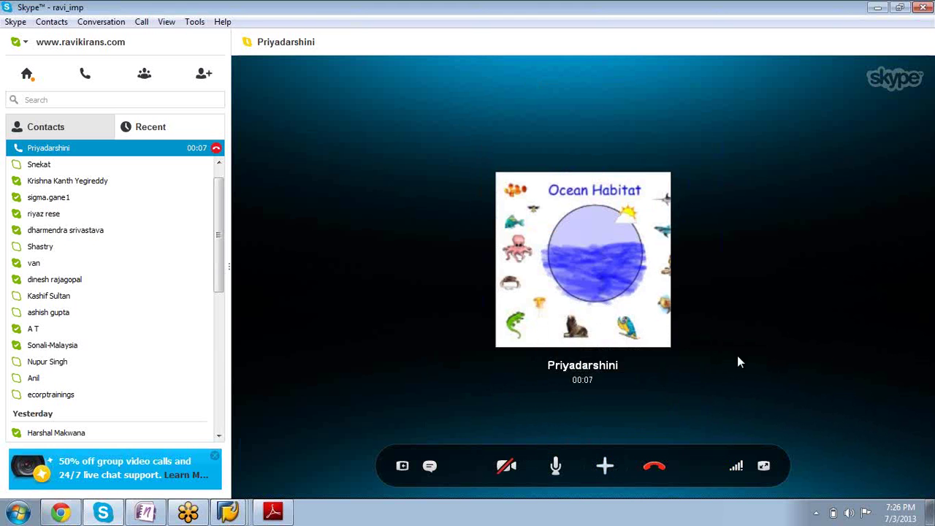
{"action": "left_click", "coordinate": [605, 466]}
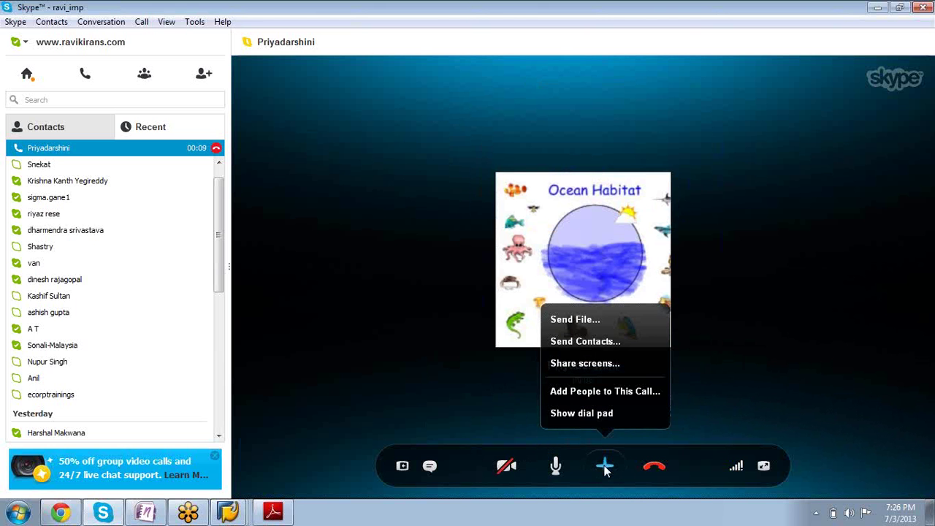
{"action": "left_click", "coordinate": [593, 362]}
{"action": "left_click", "coordinate": [526, 306]}
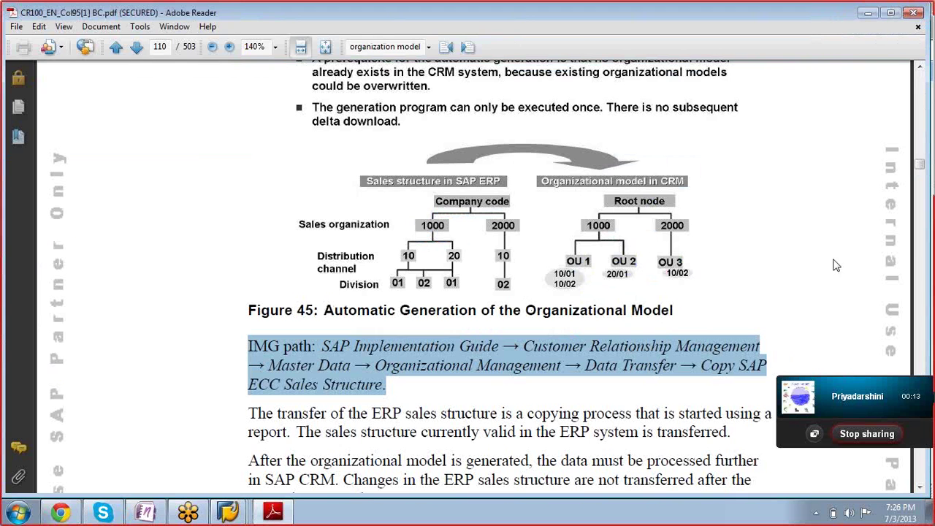
Step: Highlight the title of Figure 45 and the IMG path for copying the SAP ECC sales structure in the PDF
{"action": "left_click", "coordinate": [241, 263]}
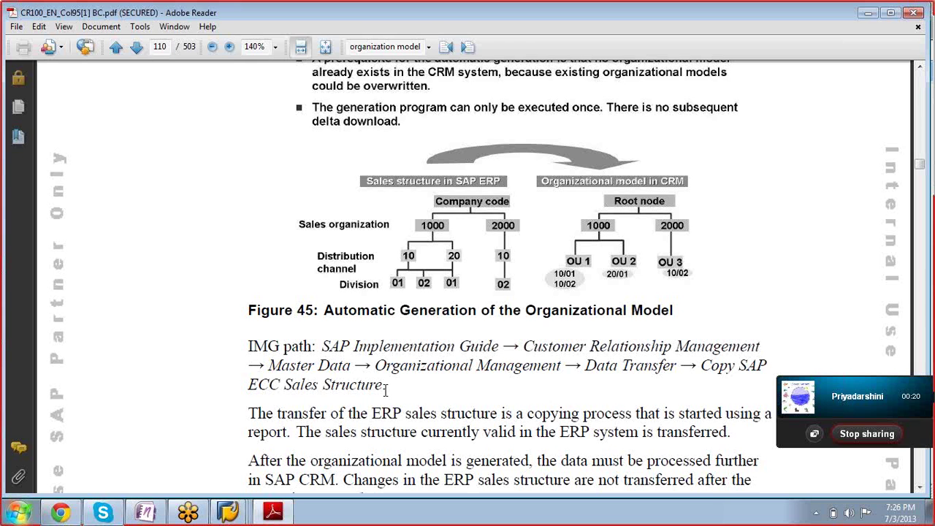
{"action": "left_click_drag", "start_coordinate": [386, 388], "coordinate": [246, 338]}
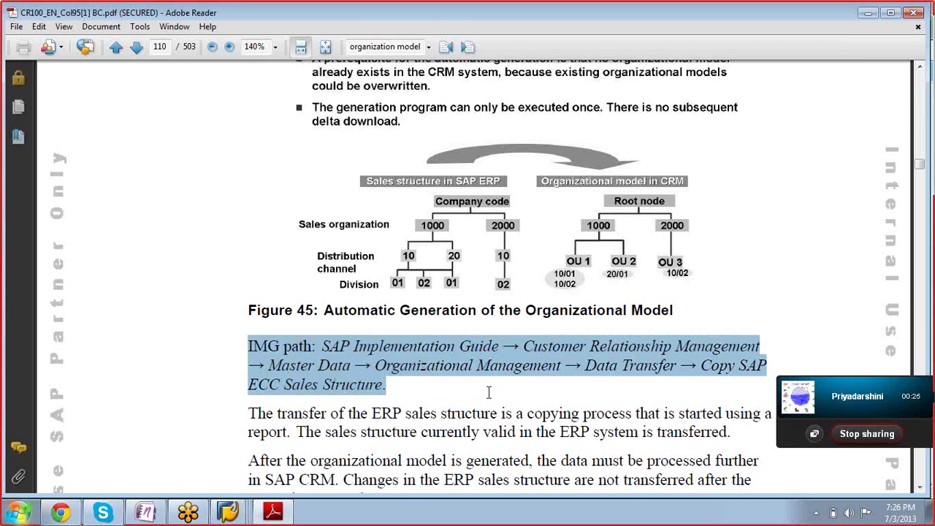
{"action": "left_click_drag", "start_coordinate": [326, 312], "coordinate": [671, 324]}
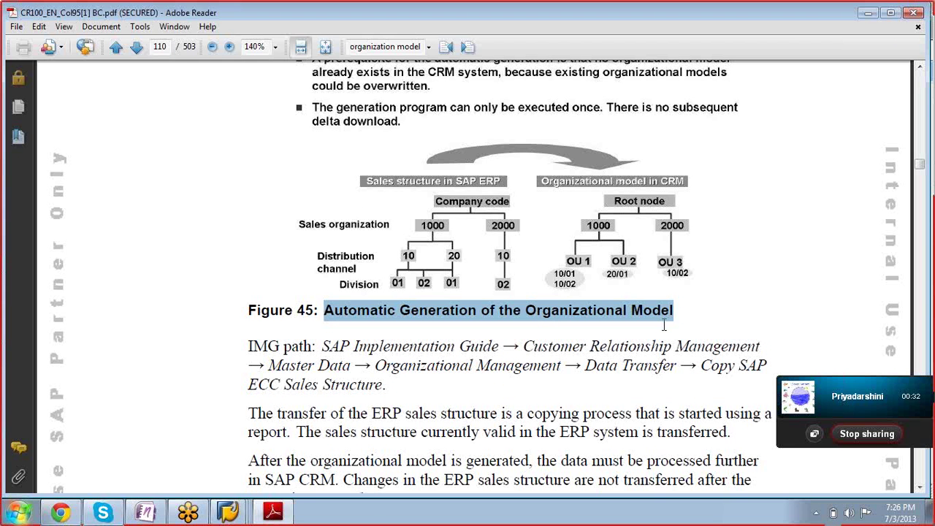
{"action": "left_click_drag", "start_coordinate": [387, 385], "coordinate": [252, 338]}
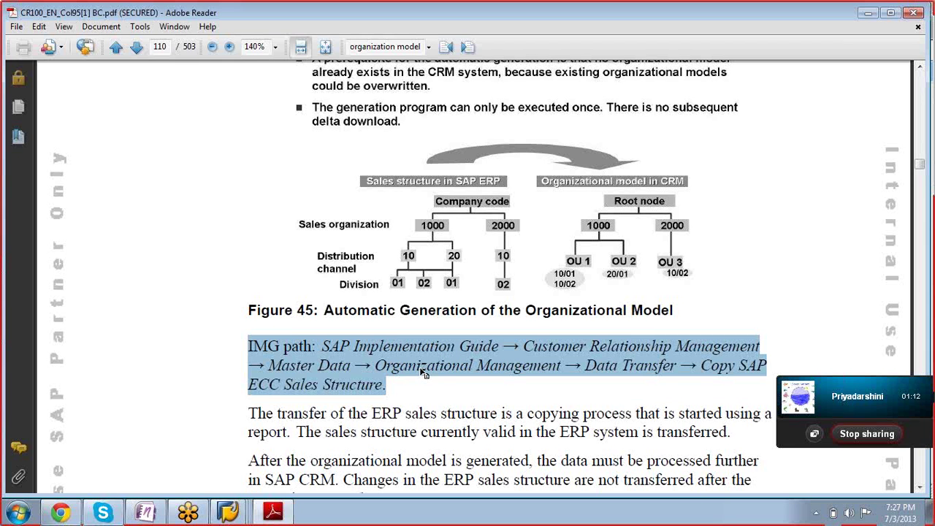
Step: Skim the organizational data determination exercise through to page 113 and move the call's sharing window out of the way
{"action": "scroll", "coordinate": [428, 370], "scroll_direction": "down", "scroll_amount": 4}
{"action": "scroll", "coordinate": [430, 369], "scroll_direction": "down", "scroll_amount": 12}
{"action": "scroll", "coordinate": [431, 383], "scroll_direction": "down", "scroll_amount": 15}
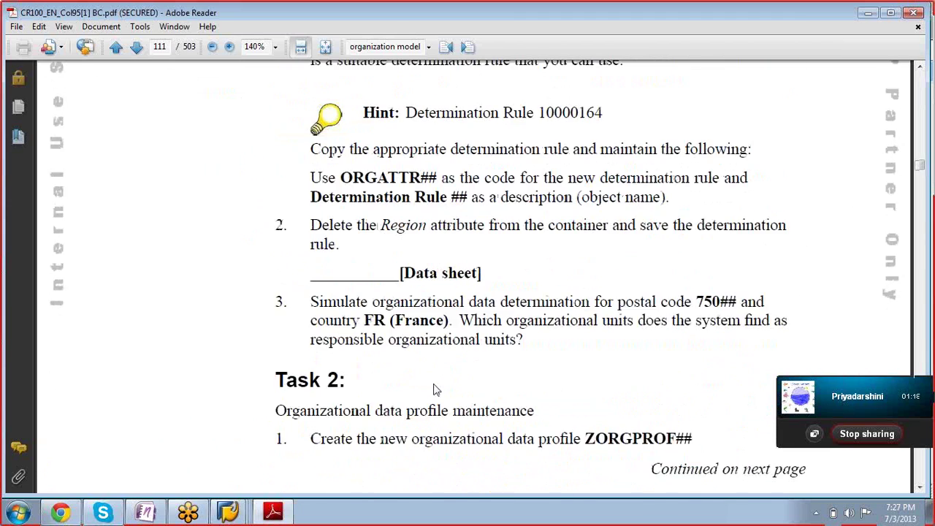
{"action": "scroll", "coordinate": [437, 383], "scroll_direction": "down", "scroll_amount": 6}
{"action": "scroll", "coordinate": [443, 378], "scroll_direction": "down", "scroll_amount": 20}
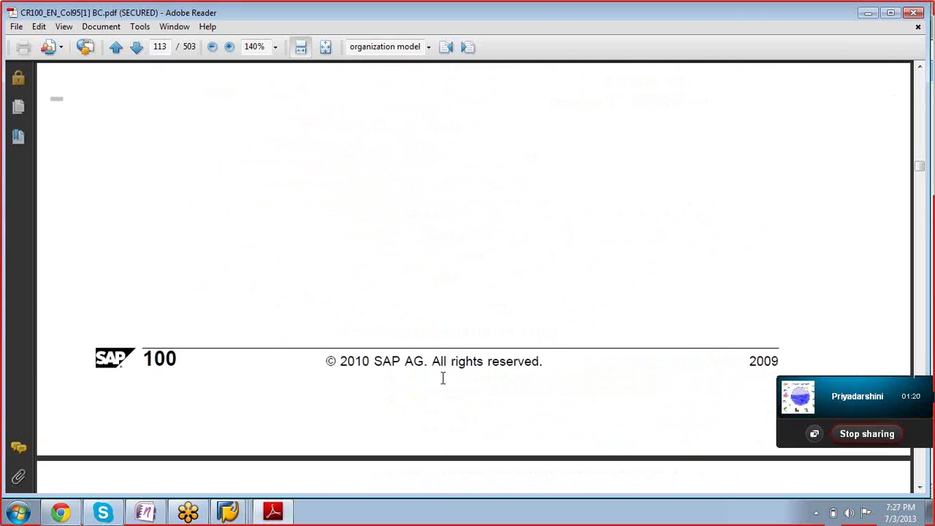
{"action": "scroll", "coordinate": [442, 379], "scroll_direction": "down", "scroll_amount": 20}
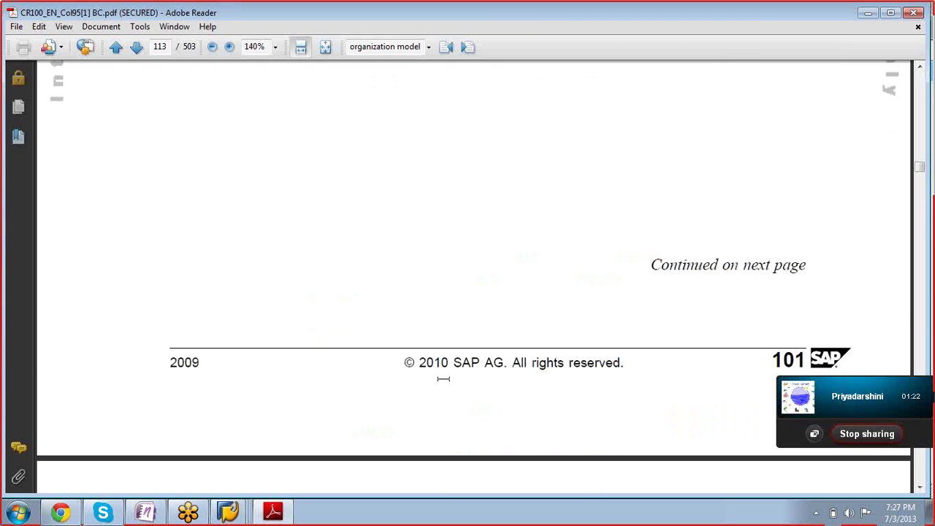
{"action": "left_click", "coordinate": [845, 381]}
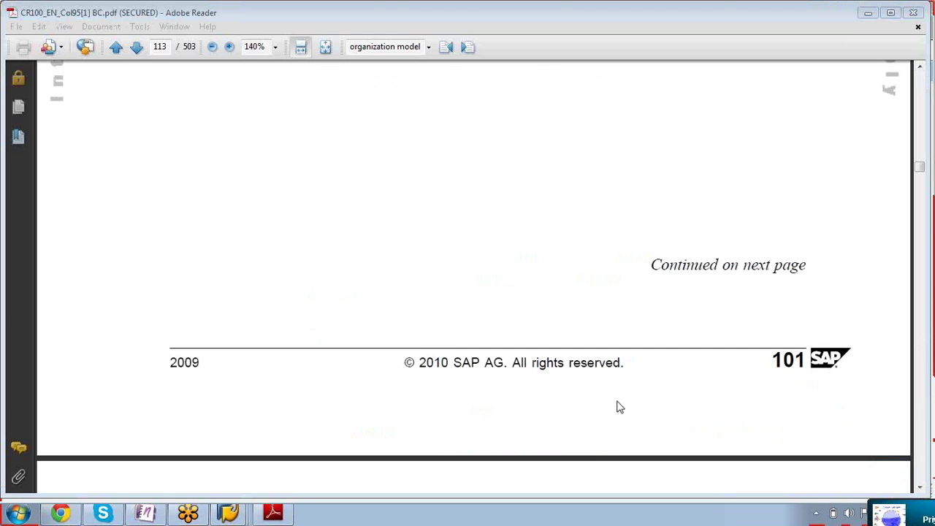
{"action": "left_click", "coordinate": [563, 392]}
Step: Find Task 1 of Solution 7: Setting Up Organizational Data Determination
{"action": "scroll", "coordinate": [565, 393], "scroll_direction": "down", "scroll_amount": 10}
{"action": "scroll", "coordinate": [567, 392], "scroll_direction": "down", "scroll_amount": 4}
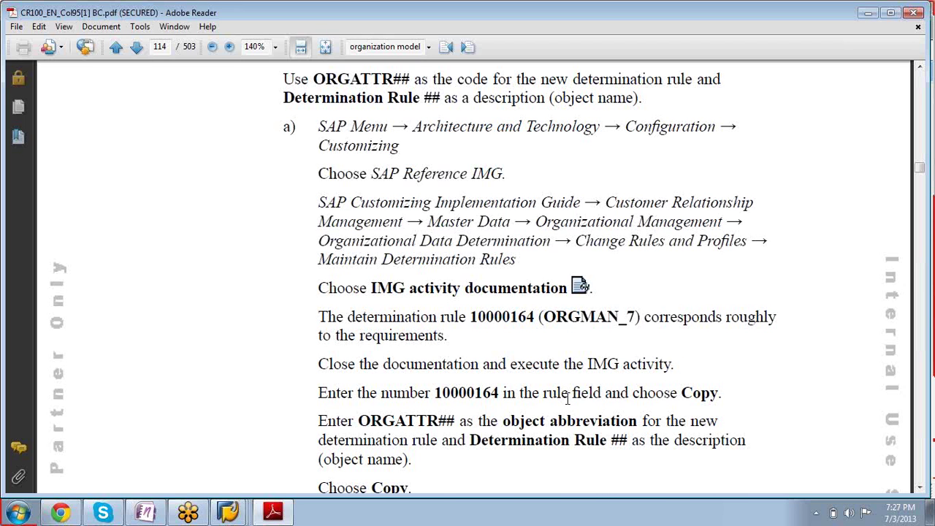
{"action": "scroll", "coordinate": [573, 394], "scroll_direction": "up", "scroll_amount": 3}
{"action": "scroll", "coordinate": [574, 394], "scroll_direction": "up", "scroll_amount": 15}
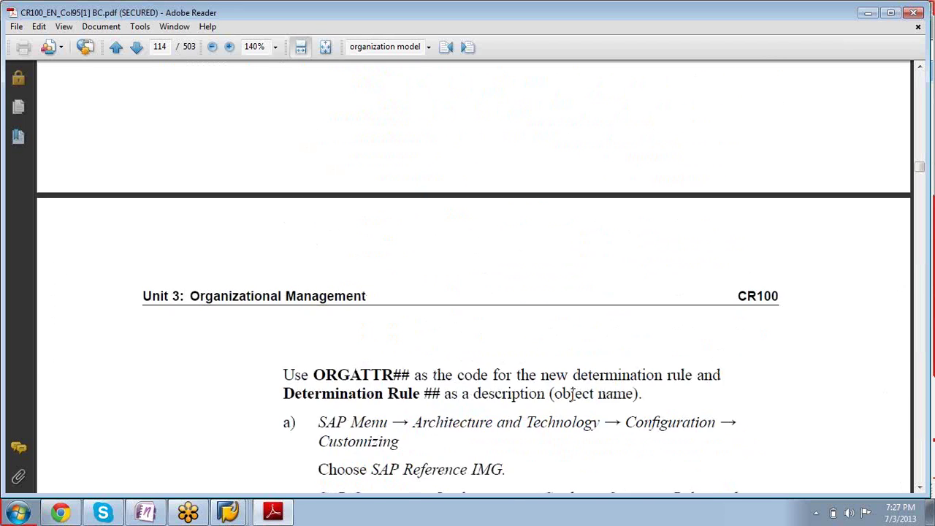
{"action": "scroll", "coordinate": [573, 400], "scroll_direction": "up", "scroll_amount": 3}
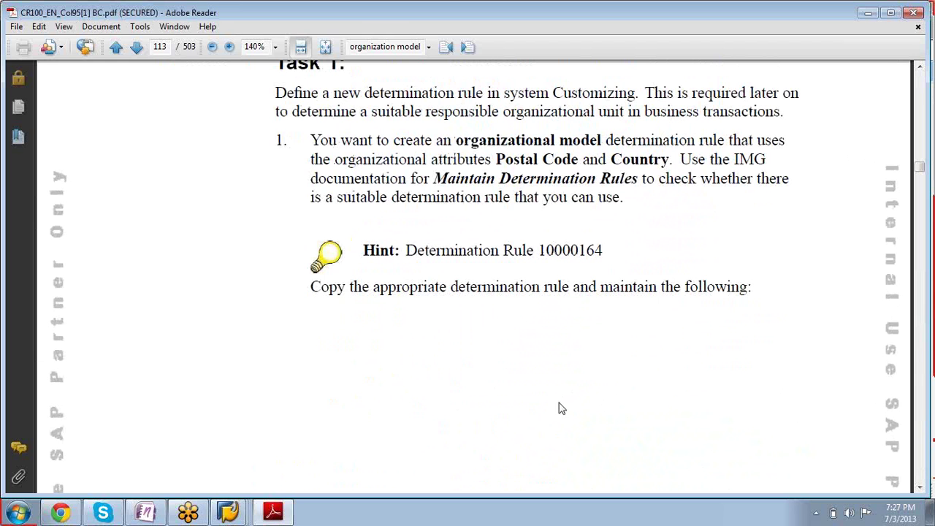
{"action": "scroll", "coordinate": [561, 408], "scroll_direction": "up", "scroll_amount": 3}
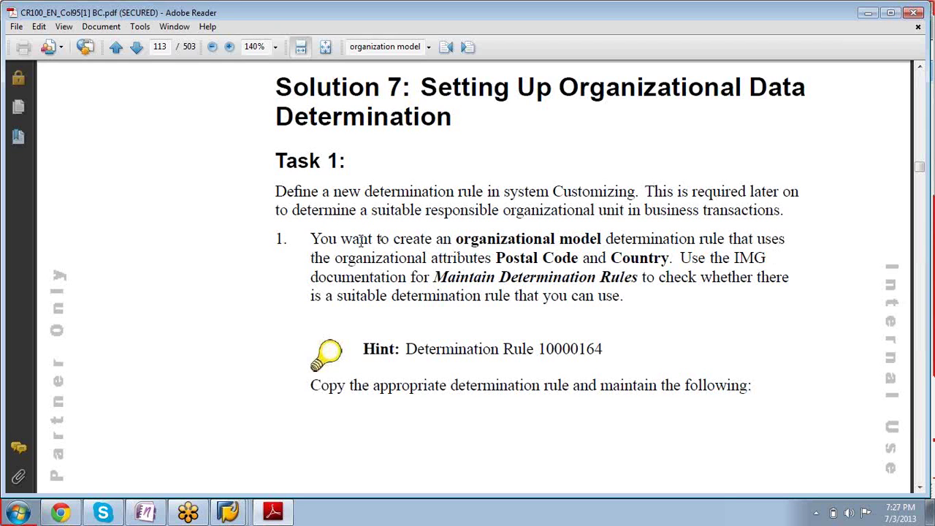
Step: Highlight Task 1's key points in turn: Country, Maintain Determination Rules, the suitable rule check and the Determination Rule 10000164 hint
{"action": "left_click_drag", "start_coordinate": [496, 257], "coordinate": [683, 262]}
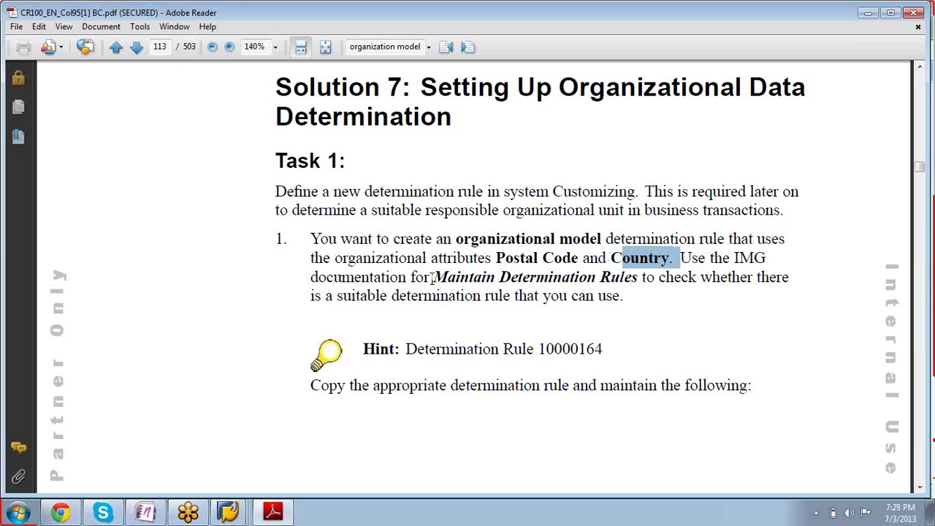
{"action": "left_click_drag", "start_coordinate": [434, 277], "coordinate": [638, 278]}
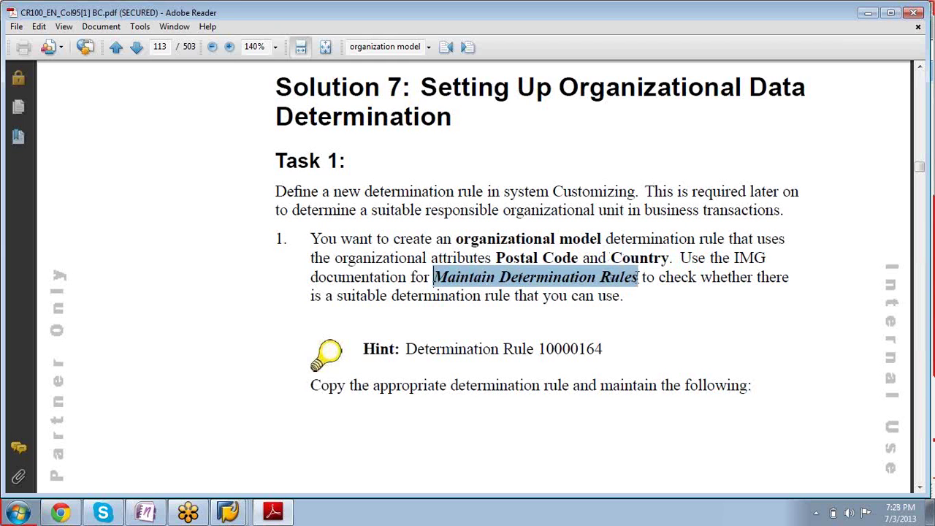
{"action": "left_click_drag", "start_coordinate": [301, 298], "coordinate": [638, 307]}
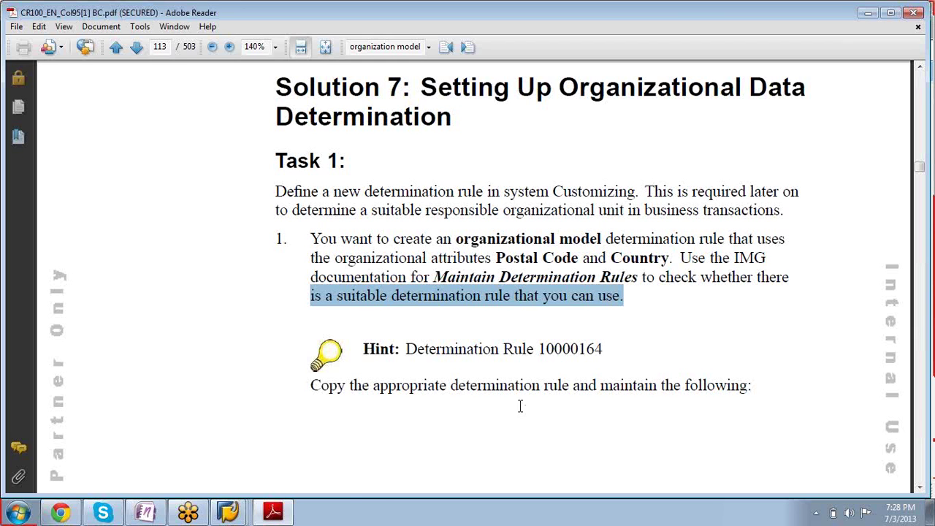
{"action": "left_click", "coordinate": [545, 349]}
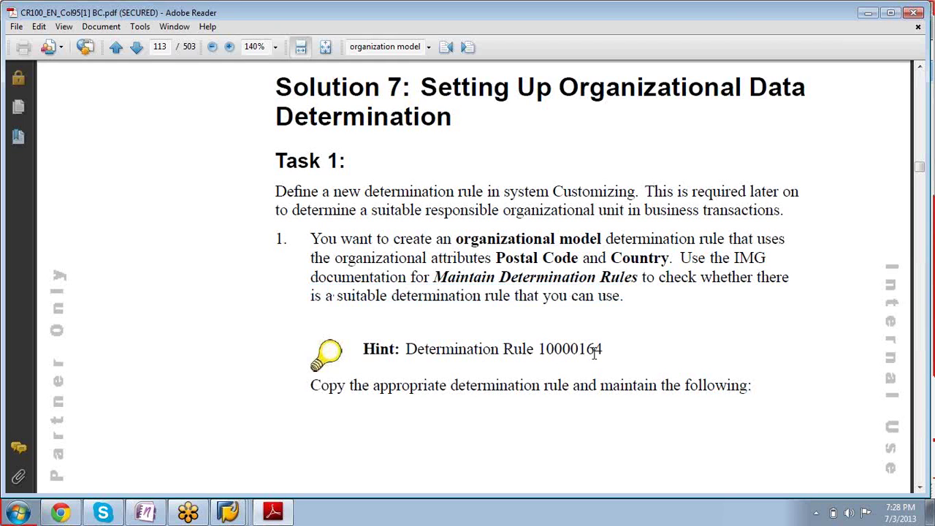
{"action": "left_click_drag", "start_coordinate": [601, 349], "coordinate": [406, 349]}
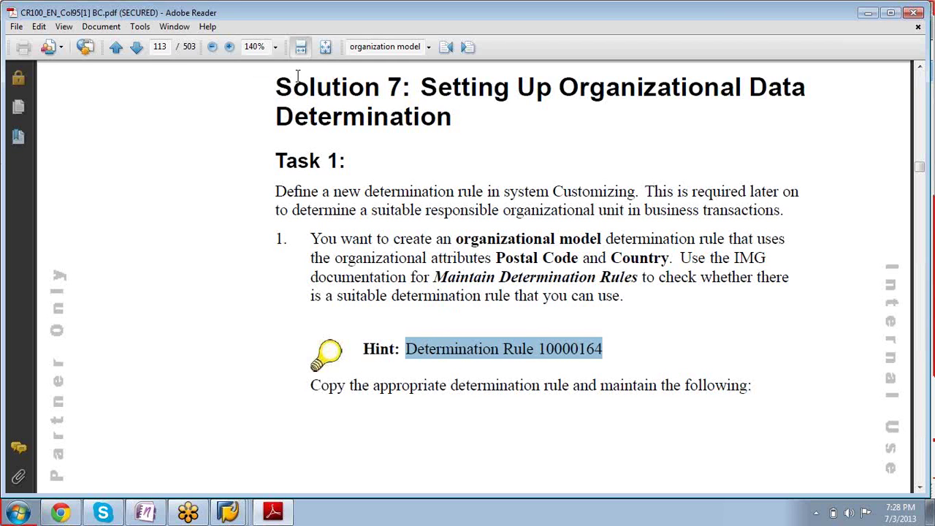
Step: Highlight the Postal Code and Country attributes in Task 1 and go on to the solution's Customizing path on page 114
{"action": "left_click", "coordinate": [498, 259]}
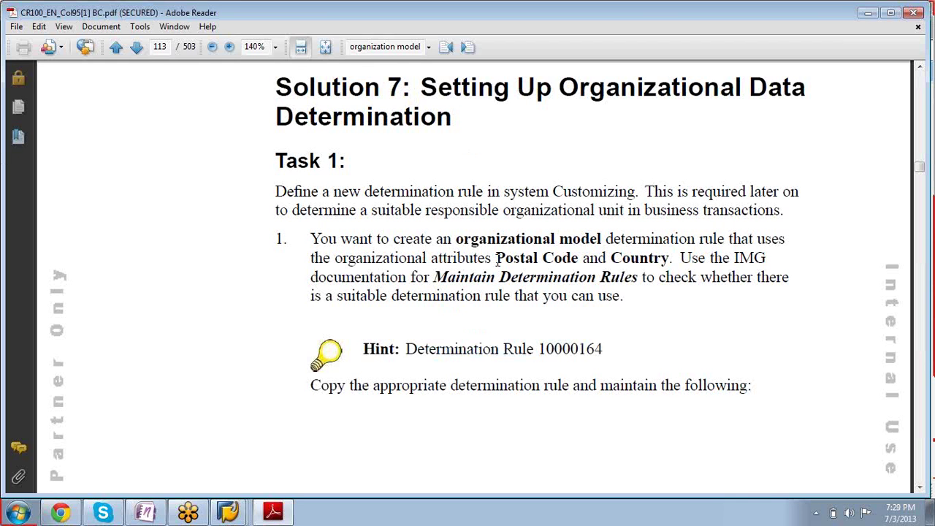
{"action": "left_click_drag", "start_coordinate": [497, 259], "coordinate": [660, 265]}
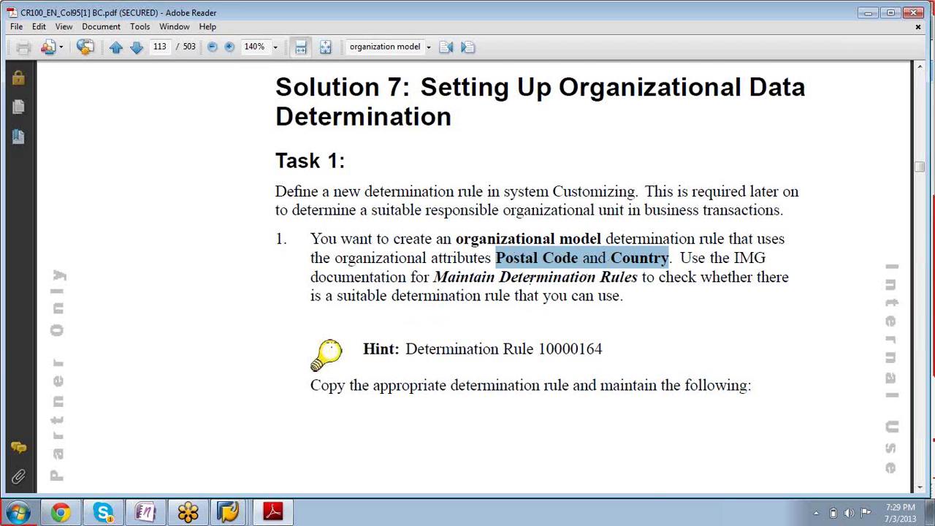
{"action": "scroll", "coordinate": [369, 337], "scroll_direction": "down", "scroll_amount": 3}
{"action": "scroll", "coordinate": [369, 338], "scroll_direction": "down", "scroll_amount": 20}
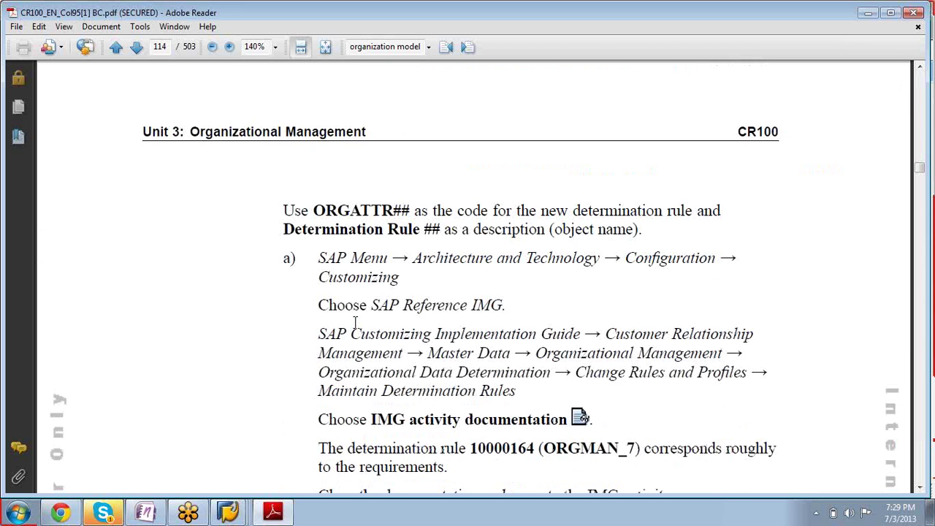
Step: Highlight the Customizing path to Maintain Determination Rules and the rule number 10000164 in the solution on page 114
{"action": "scroll", "coordinate": [355, 322], "scroll_direction": "down", "scroll_amount": 3}
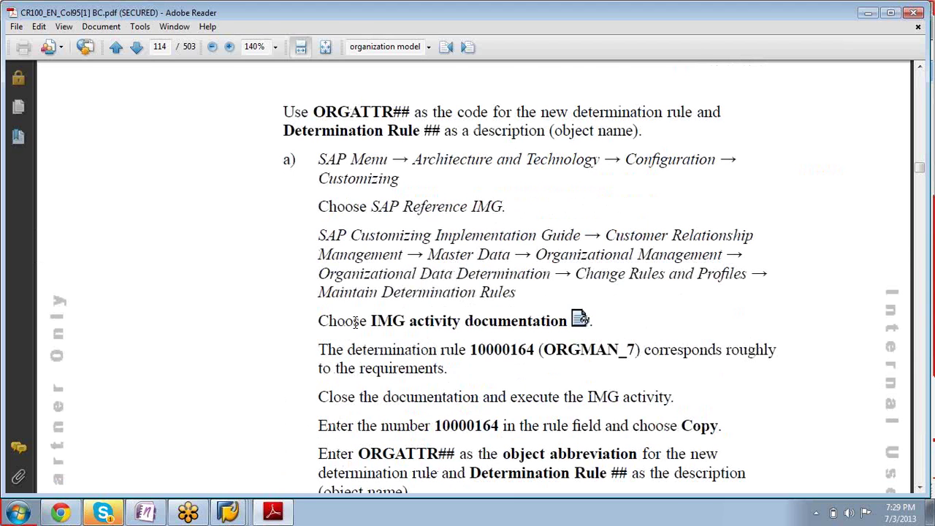
{"action": "scroll", "coordinate": [355, 322], "scroll_direction": "down", "scroll_amount": 1}
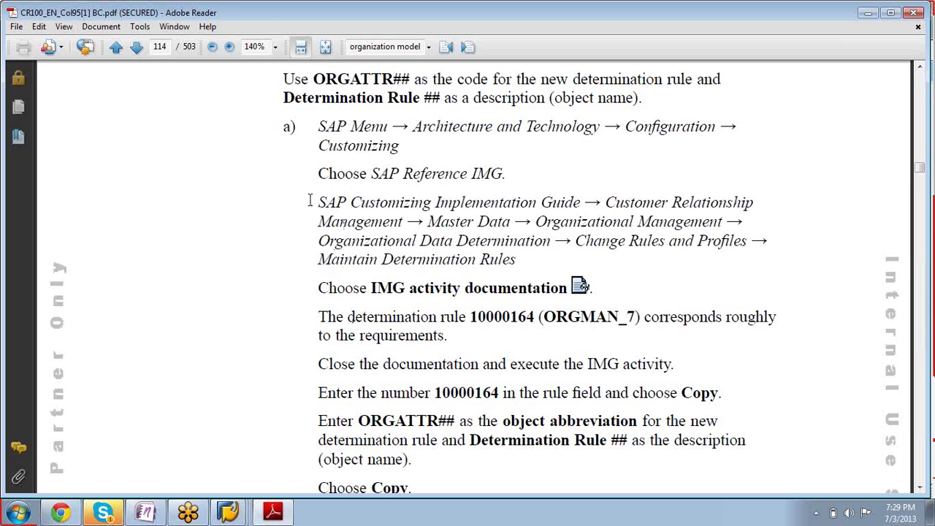
{"action": "left_click_drag", "start_coordinate": [319, 202], "coordinate": [527, 262]}
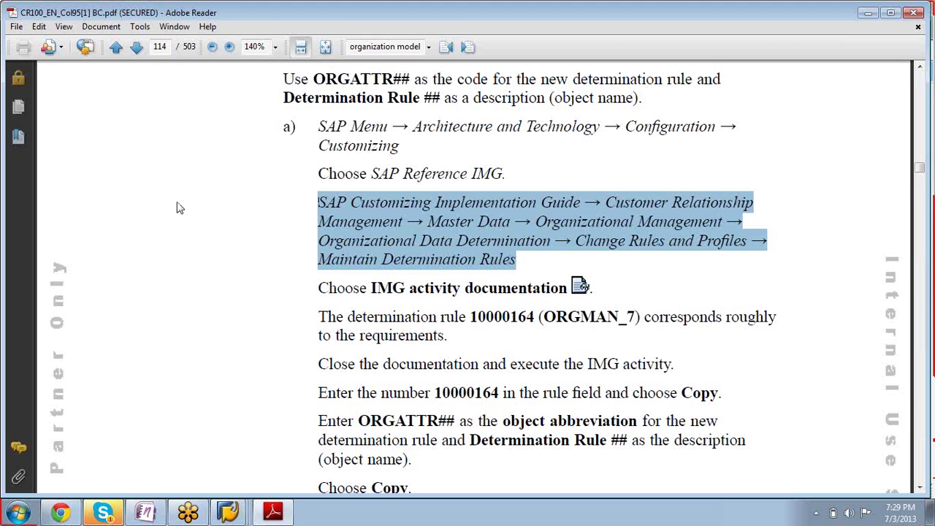
{"action": "scroll", "coordinate": [176, 208], "scroll_direction": "up", "scroll_amount": 1}
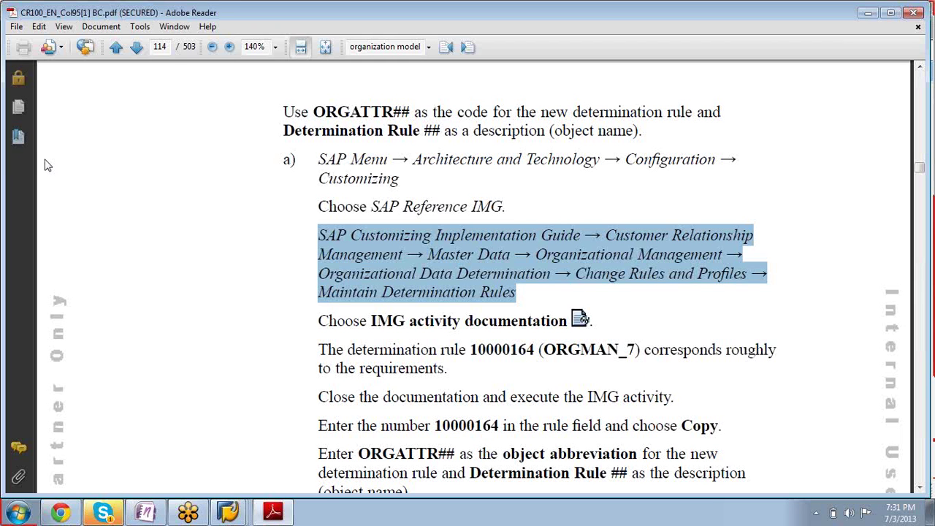
{"action": "scroll", "coordinate": [422, 268], "scroll_direction": "down", "scroll_amount": 3}
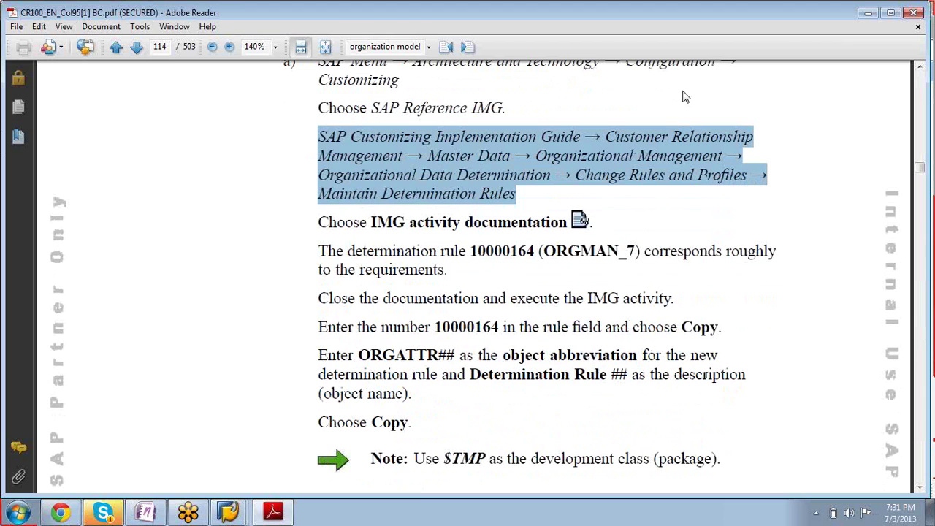
{"action": "left_click", "coordinate": [473, 251]}
{"action": "left_click_drag", "start_coordinate": [472, 251], "coordinate": [534, 252]}
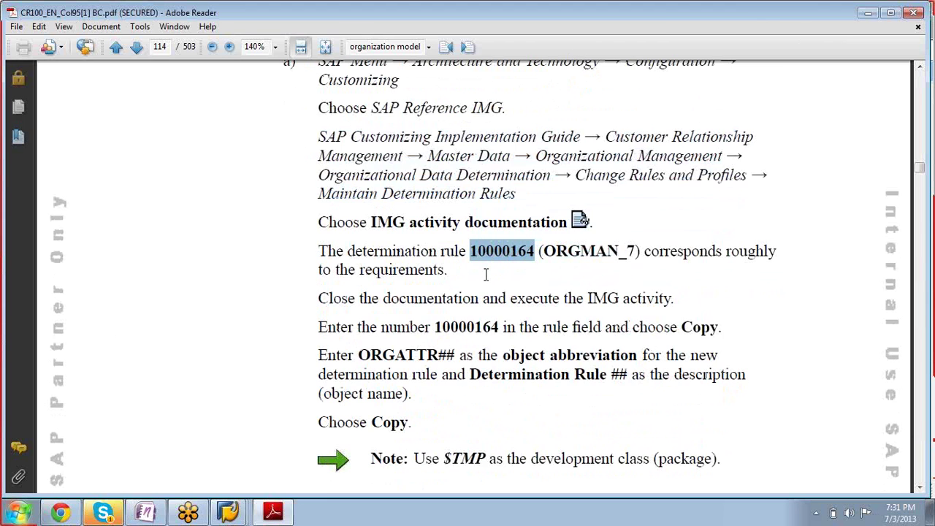
{"action": "scroll", "coordinate": [482, 276], "scroll_direction": "up", "scroll_amount": 2}
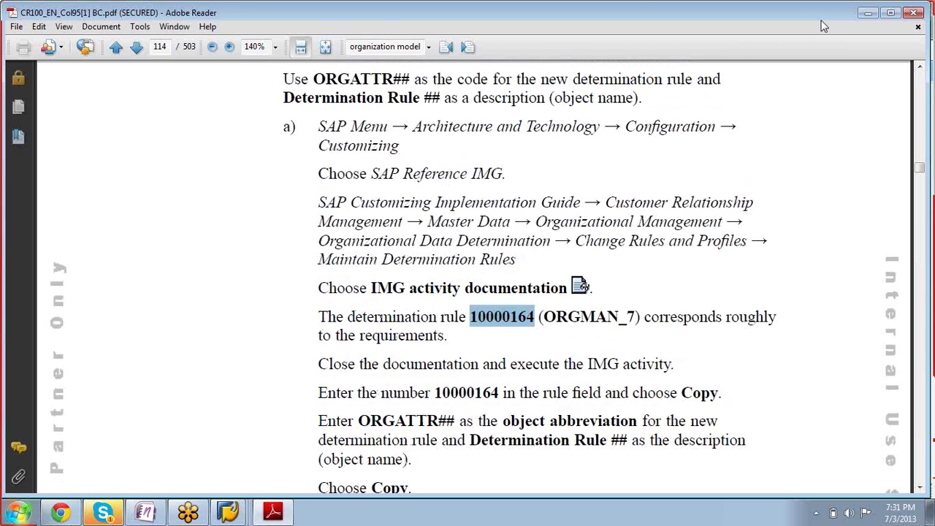
Step: Switch to SAP, leave the organizational data profile overview and open Maintain Determination Rules under Organizational Data Determination, Change Rules and Profiles
{"action": "left_click", "coordinate": [868, 13]}
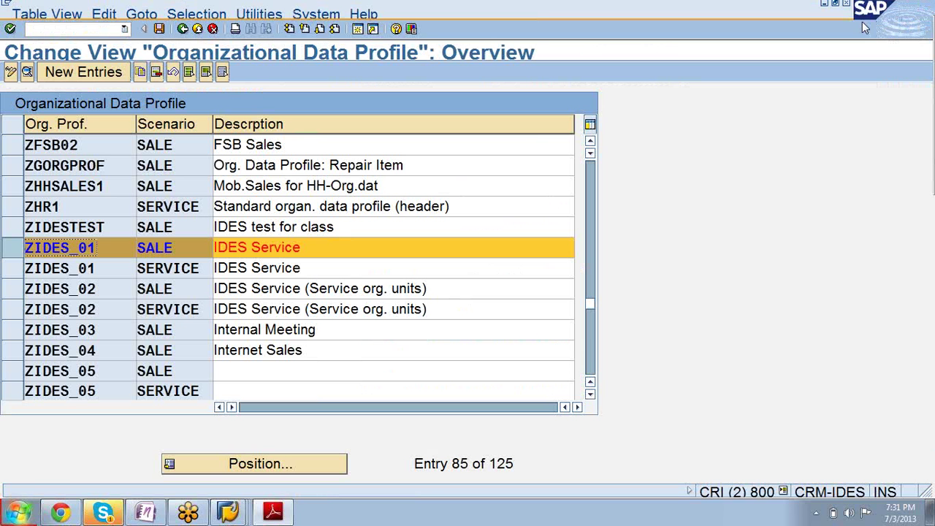
{"action": "left_click", "coordinate": [184, 32]}
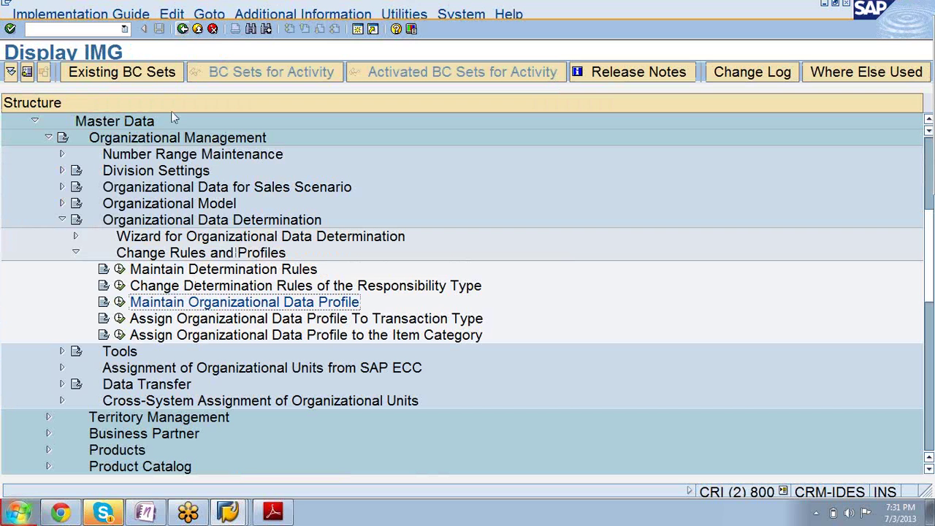
{"action": "left_click", "coordinate": [62, 219]}
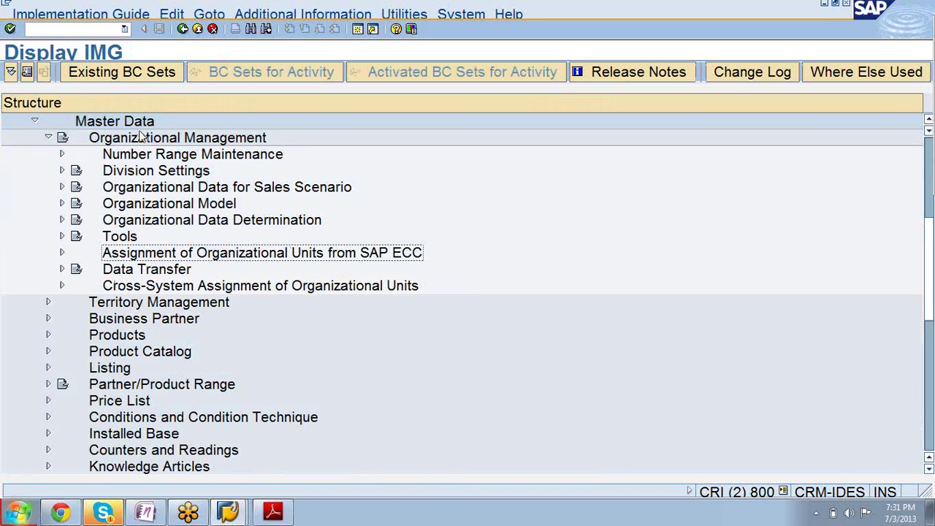
{"action": "left_click", "coordinate": [144, 224]}
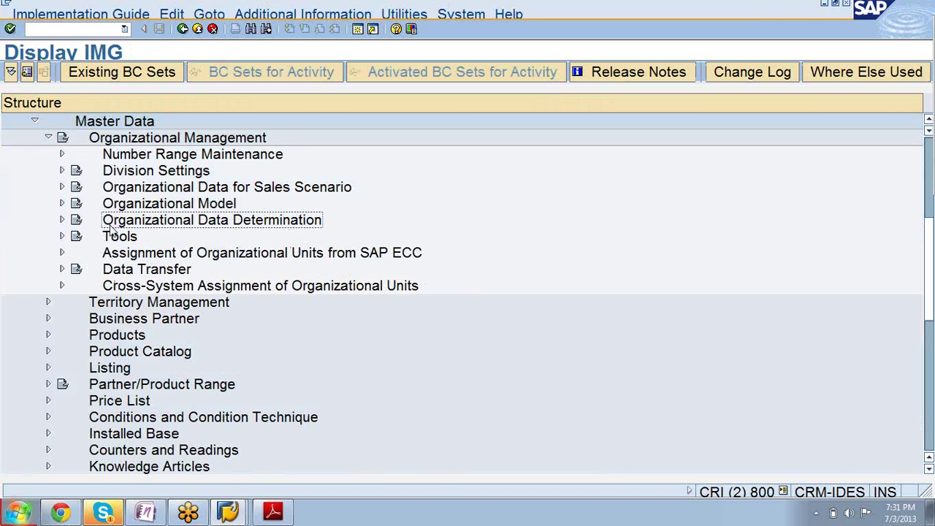
{"action": "left_click", "coordinate": [62, 219]}
{"action": "left_click", "coordinate": [256, 272]}
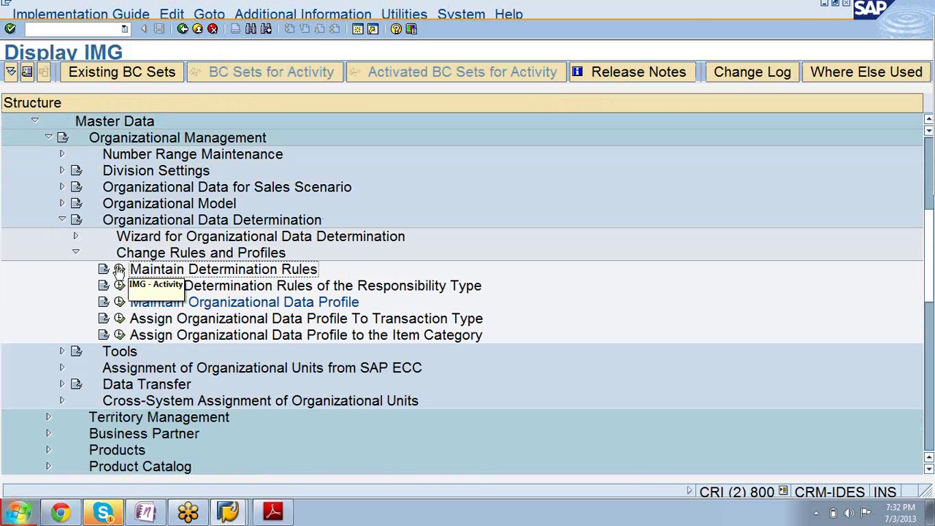
{"action": "left_click", "coordinate": [119, 269]}
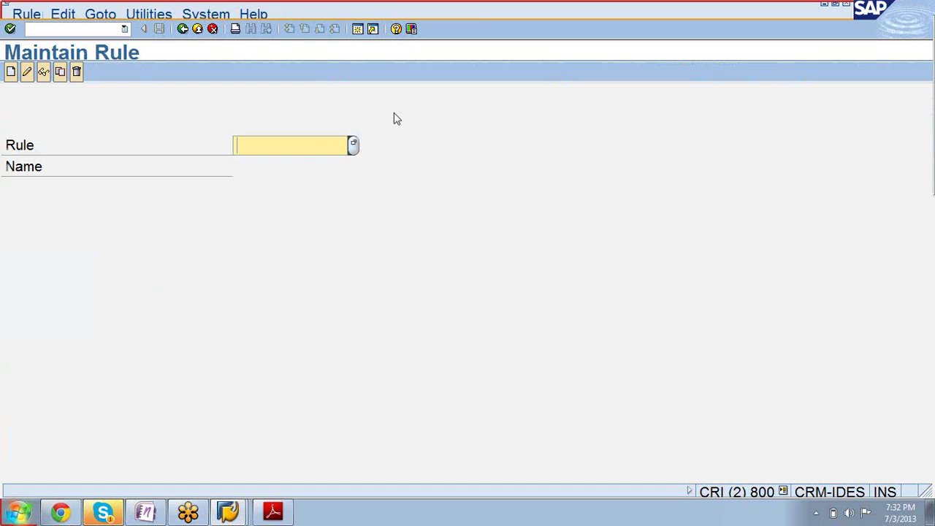
Step: Enter 10000164 as the rule to maintain
{"action": "type", "text": "1"}
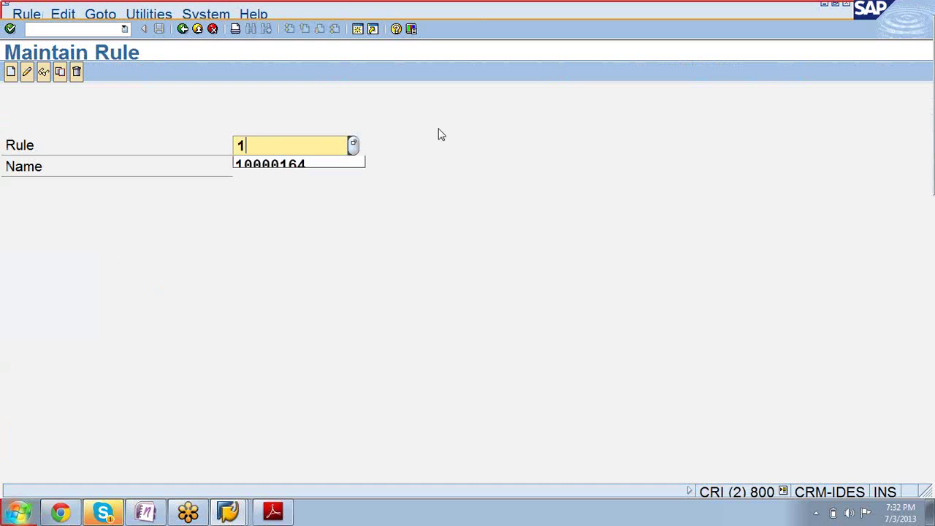
{"action": "key", "text": "Down"}
{"action": "key", "text": "Return"}
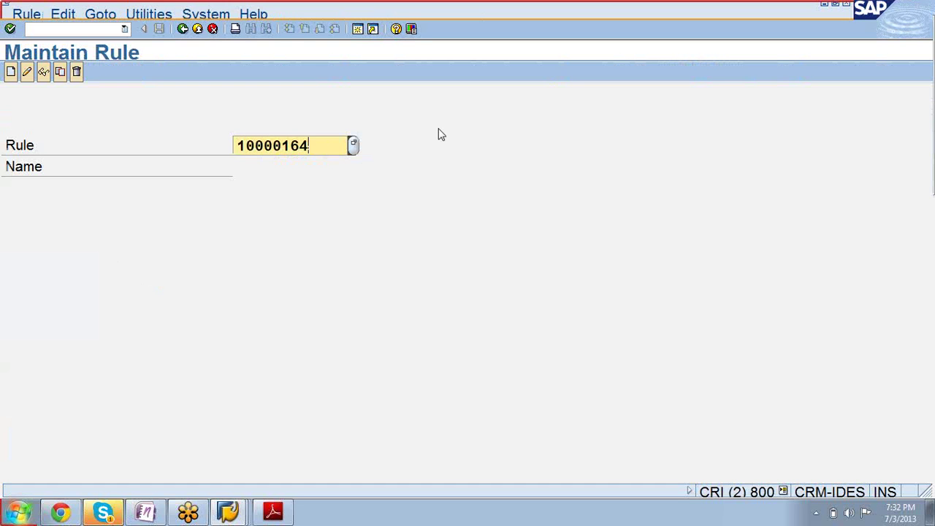
Step: Check the course PDF's solution for how to handle the rule and highlight its "choose Copy" instruction
{"action": "left_click", "coordinate": [286, 514]}
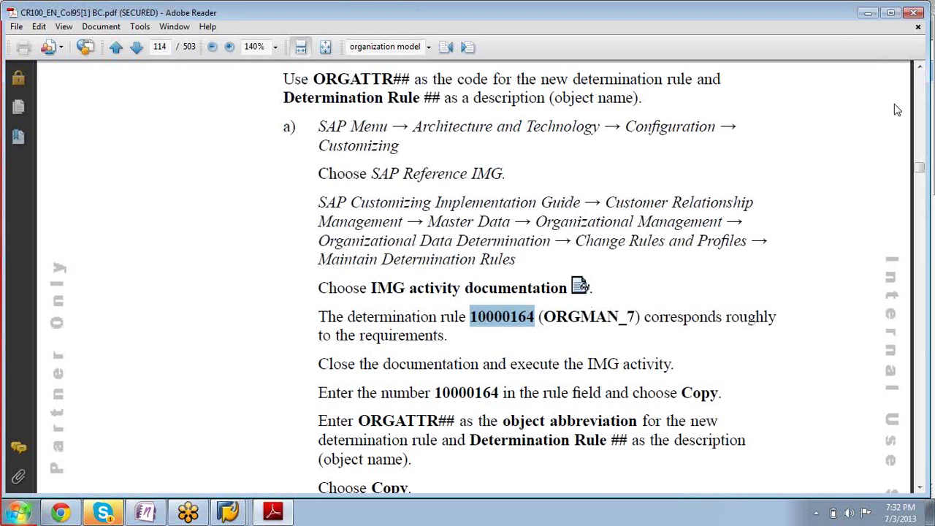
{"action": "left_click", "coordinate": [868, 13]}
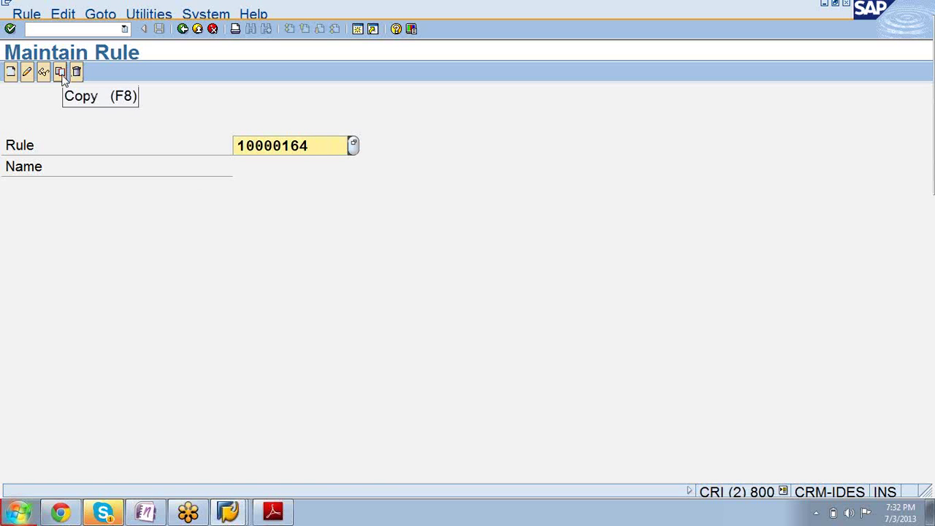
{"action": "left_click", "coordinate": [274, 513]}
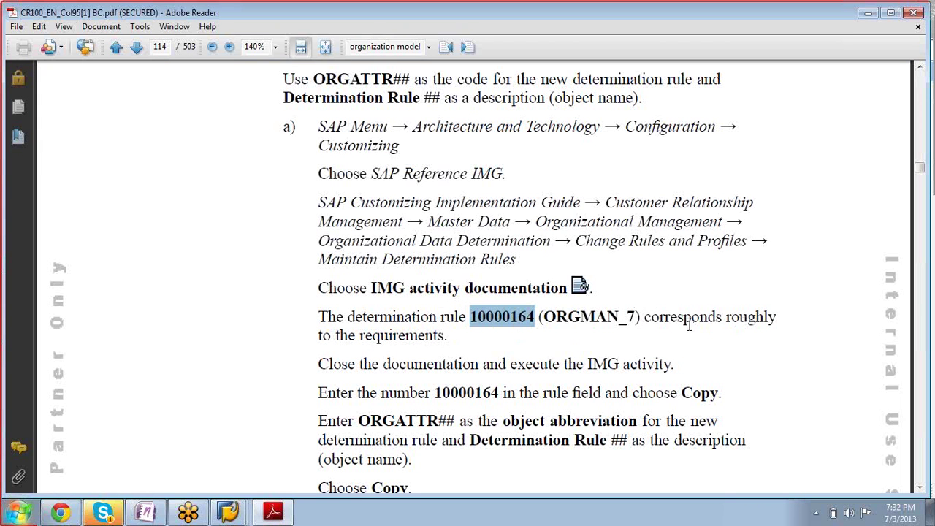
{"action": "left_click", "coordinate": [727, 317]}
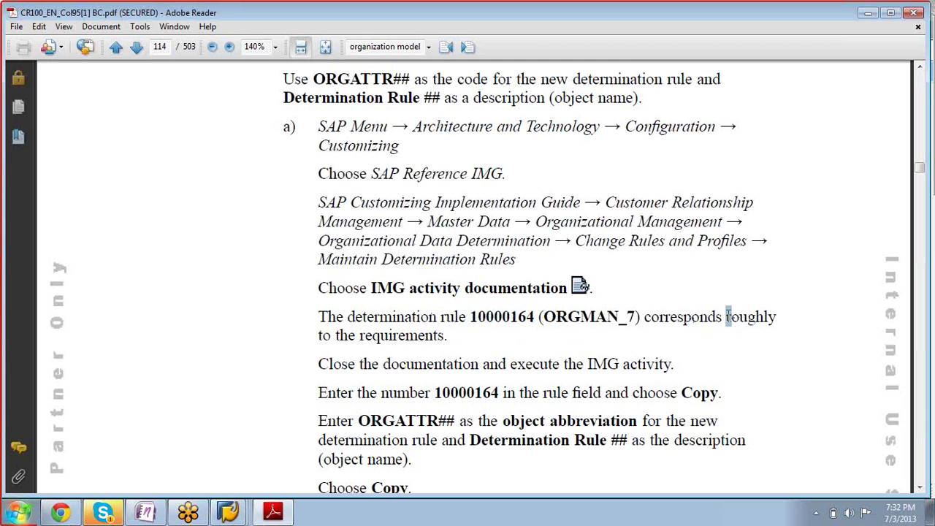
{"action": "left_click", "coordinate": [730, 318]}
{"action": "left_click", "coordinate": [436, 393]}
{"action": "left_click_drag", "start_coordinate": [632, 393], "coordinate": [740, 390]}
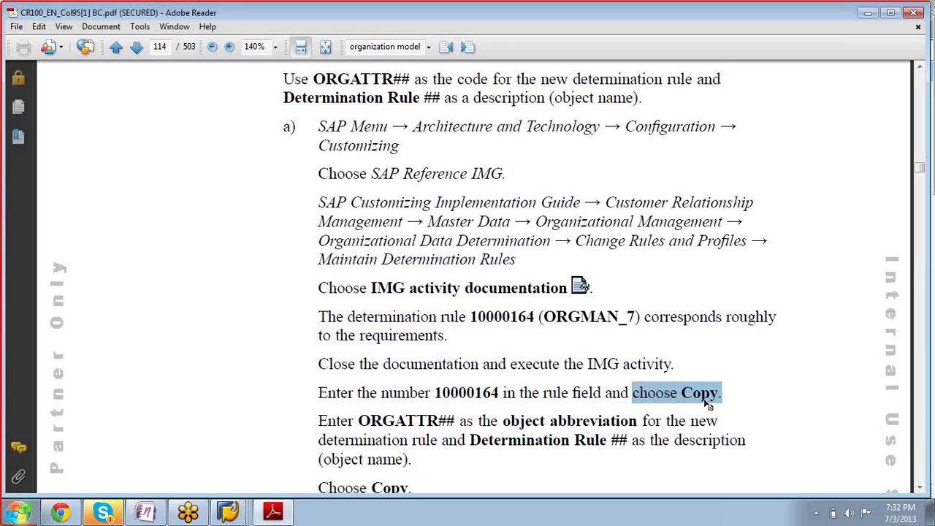
Step: Return to Maintain Rule in SAP, start copying rule 10000164 and set the new object abbreviation to ORGMAN_9
{"action": "left_click", "coordinate": [244, 513]}
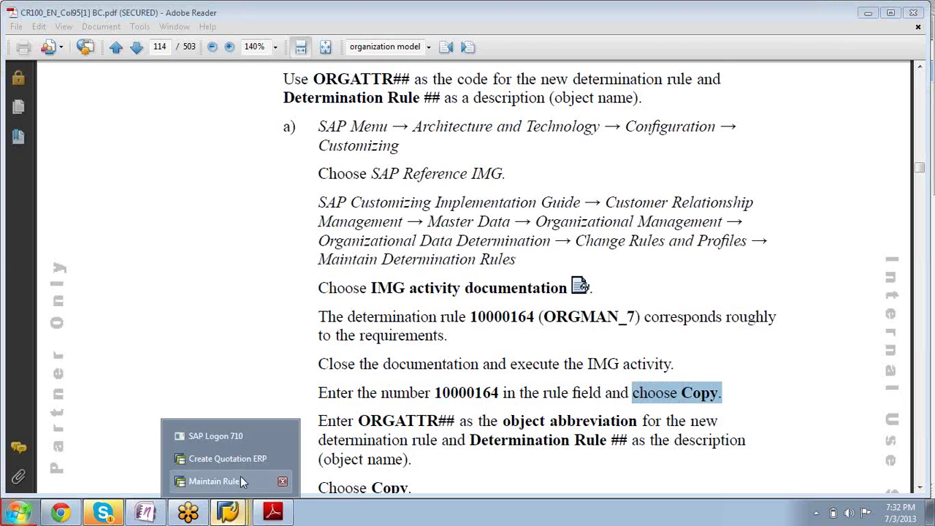
{"action": "left_click", "coordinate": [228, 483]}
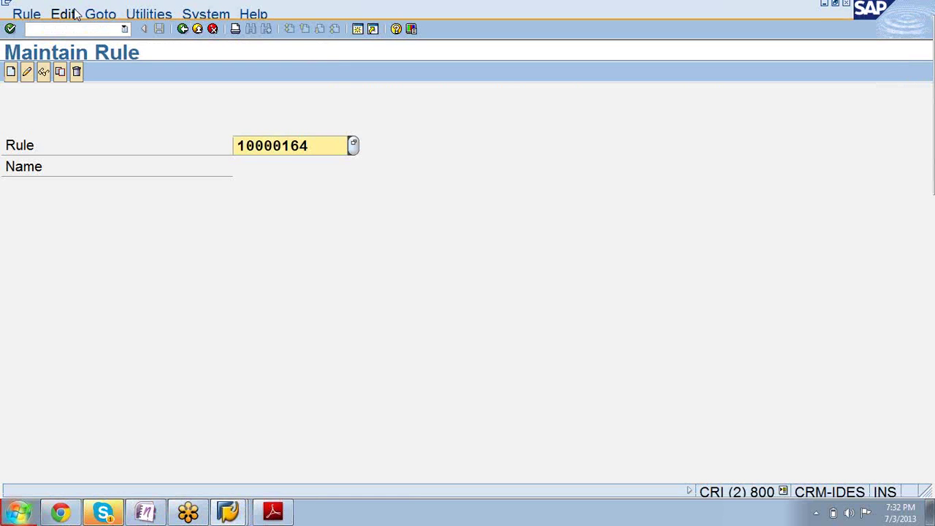
{"action": "left_click", "coordinate": [61, 73]}
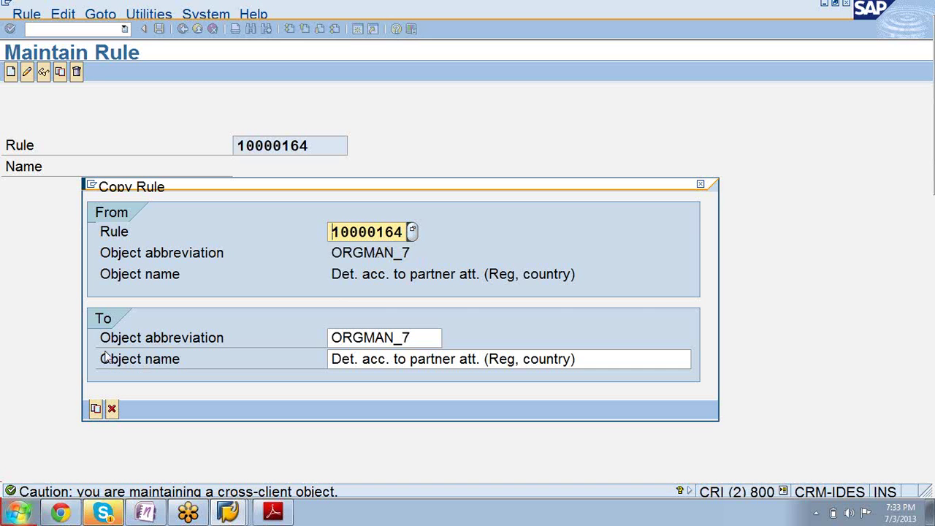
{"action": "left_click", "coordinate": [421, 339]}
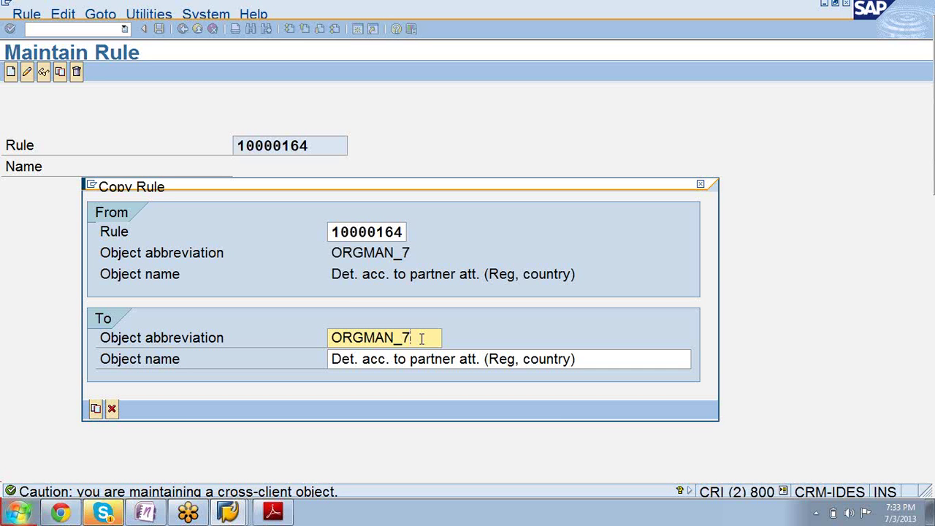
{"action": "key", "text": "BackSpace"}
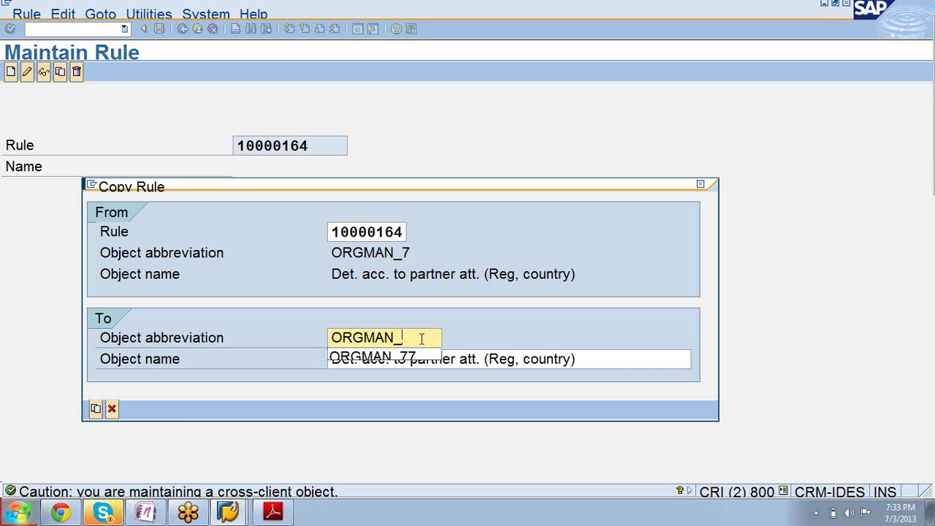
{"action": "type", "text": "9"}
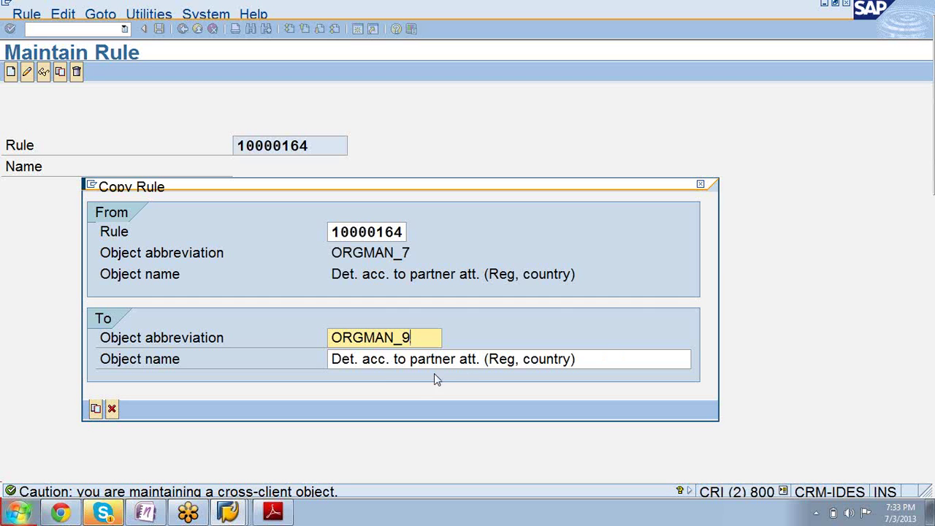
Step: Point out the partner attribute wording in the new object name, plus the source rule's abbreviation and object name
{"action": "left_click", "coordinate": [331, 359]}
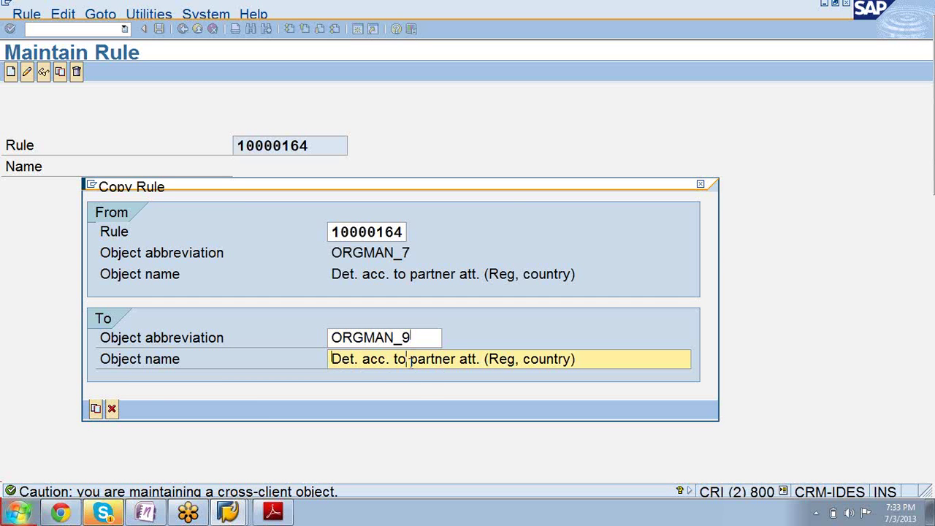
{"action": "left_click_drag", "start_coordinate": [411, 361], "coordinate": [479, 359]}
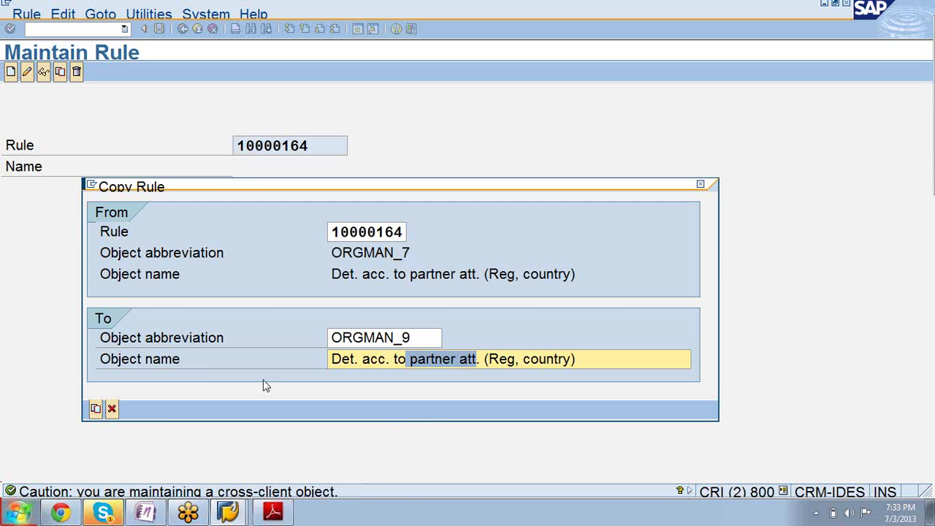
{"action": "left_click_drag", "start_coordinate": [332, 252], "coordinate": [413, 252]}
{"action": "left_click_drag", "start_coordinate": [332, 275], "coordinate": [482, 274]}
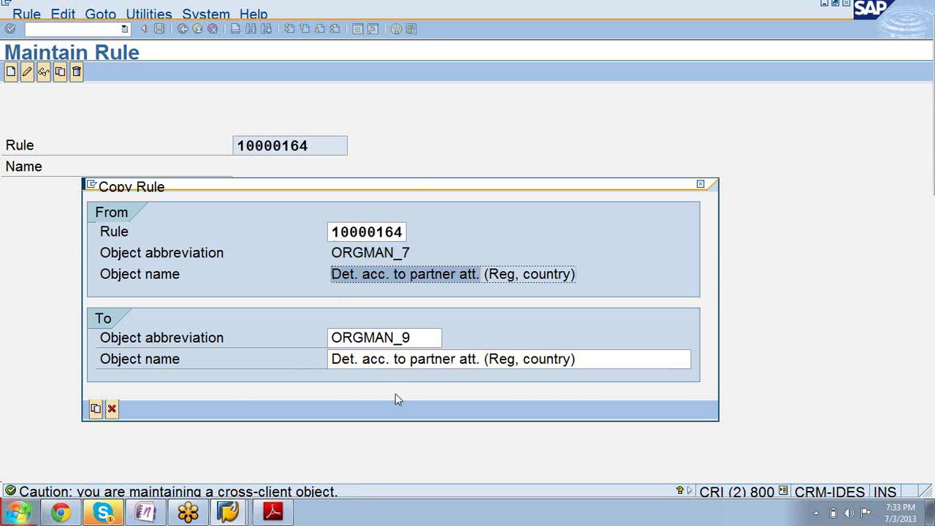
Step: Look up the naming instruction for the new rule in the course PDF and highlight ORGATTR
{"action": "left_click", "coordinate": [273, 511]}
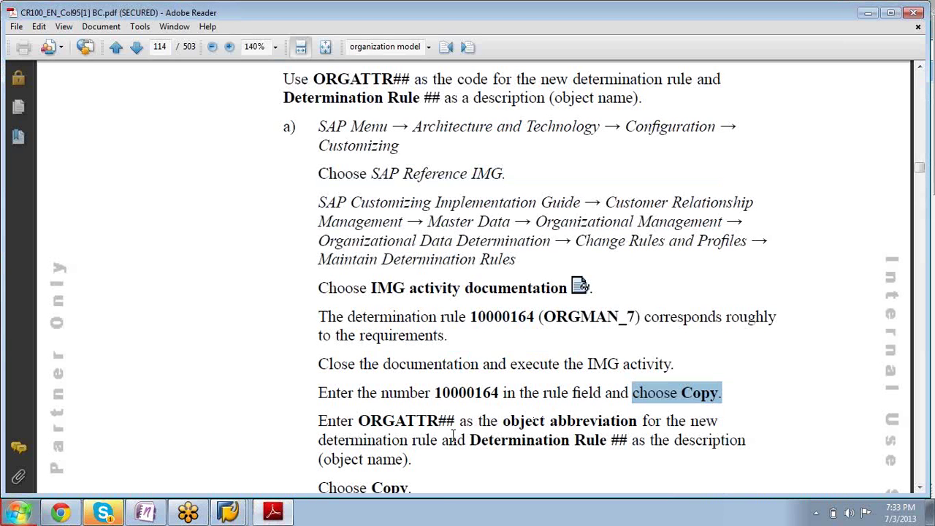
{"action": "scroll", "coordinate": [426, 429], "scroll_direction": "down", "scroll_amount": 3}
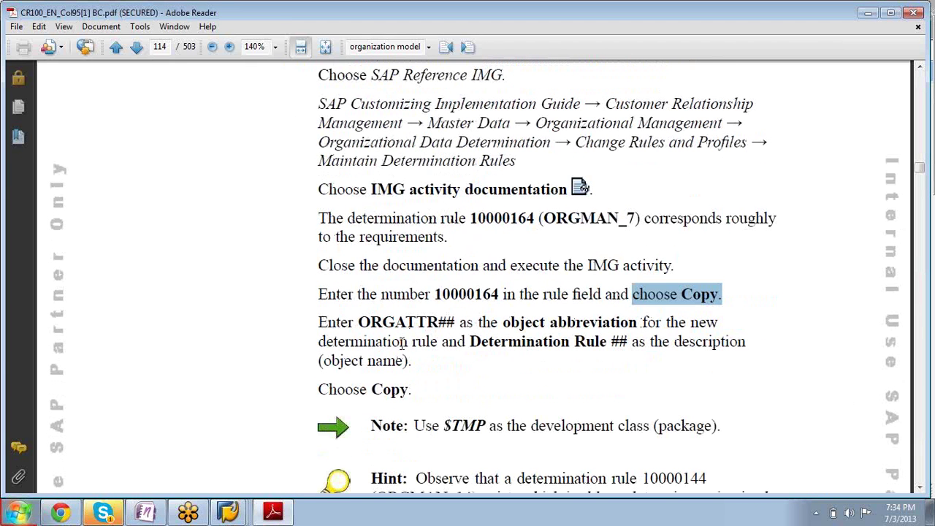
{"action": "left_click_drag", "start_coordinate": [359, 321], "coordinate": [438, 323]}
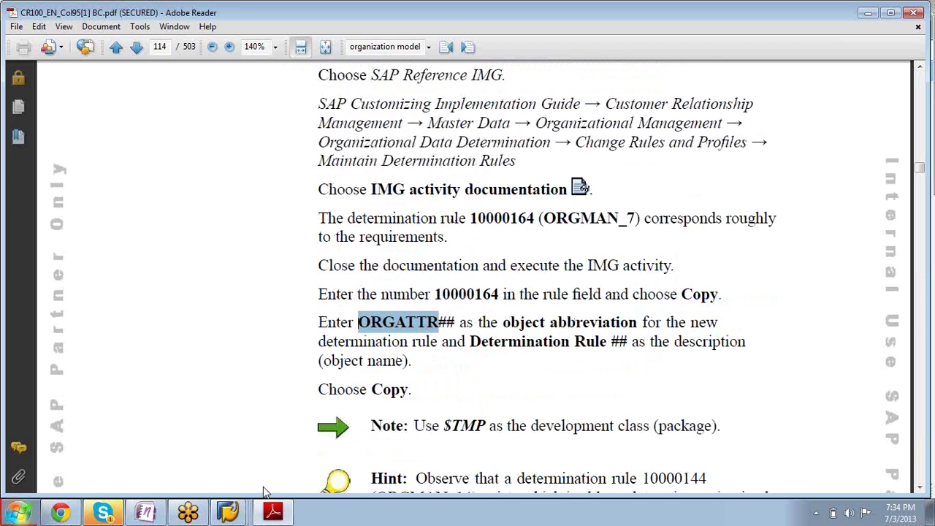
Step: Back in SAP's Copy Rule dialog, replace the new rule's object name with ORGATTR9 and try to execute the copy
{"action": "mouse_move", "coordinate": [228, 512]}
{"action": "left_click", "coordinate": [216, 482]}
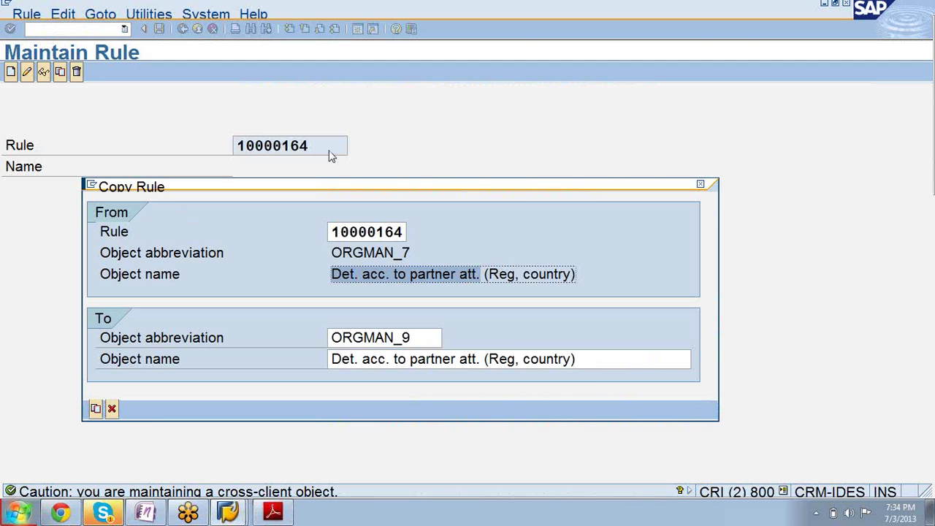
{"action": "left_click_drag", "start_coordinate": [604, 359], "coordinate": [327, 361]}
{"action": "type", "text": "ORG"}
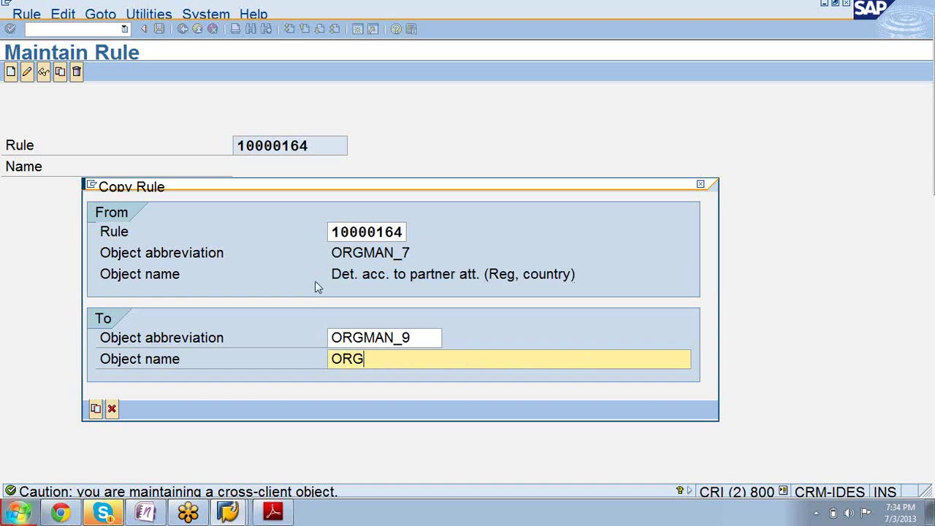
{"action": "type", "text": "ATTR9"}
{"action": "left_click", "coordinate": [99, 409]}
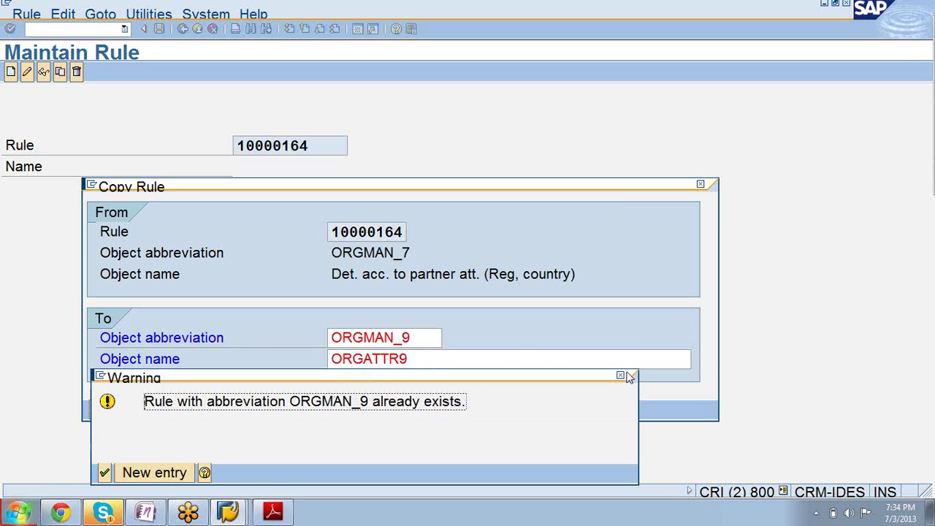
Step: Accept the already used abbreviation ORGMAN_9 and store the copied rule ORGATTR9 as a local object
{"action": "key", "text": "Return"}
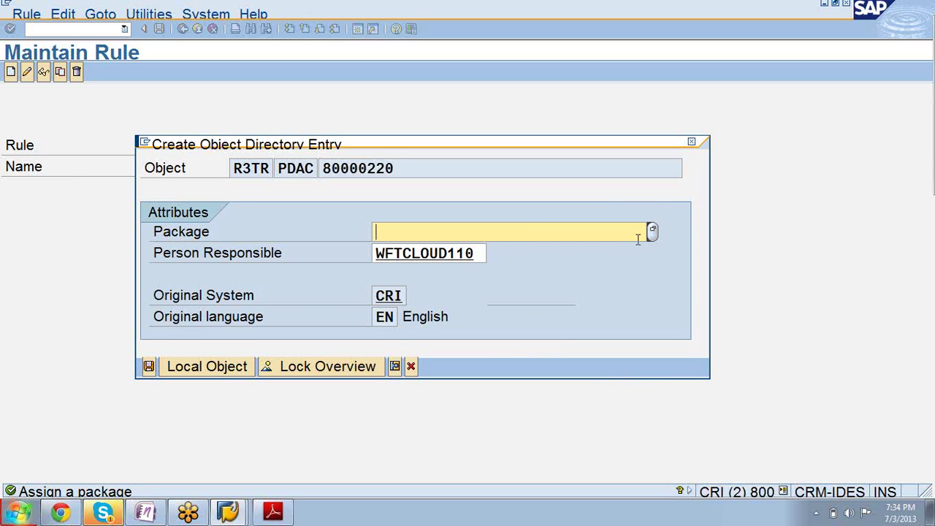
{"action": "left_click", "coordinate": [216, 370]}
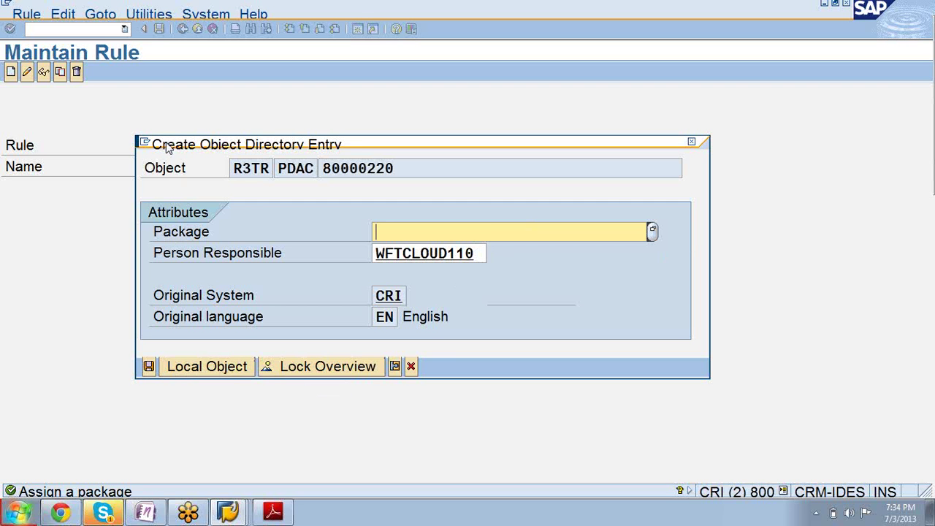
{"action": "left_click", "coordinate": [203, 367]}
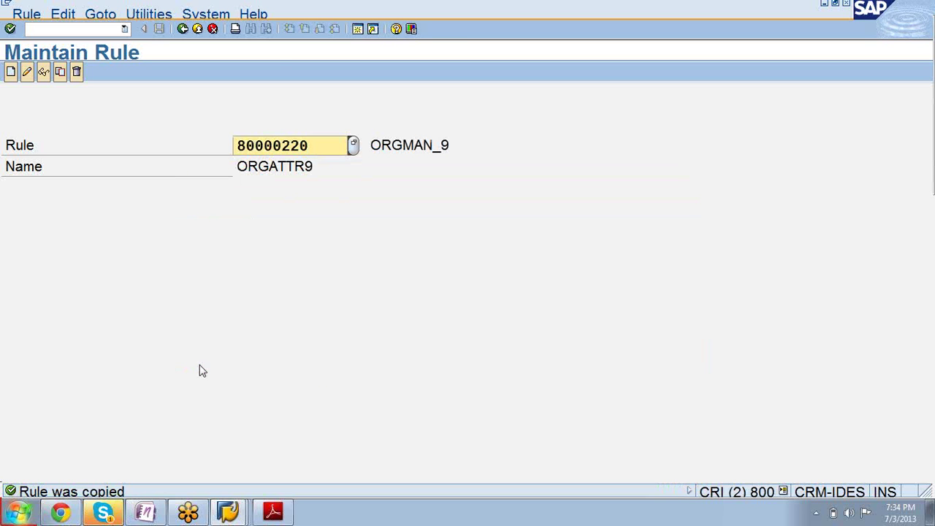
Step: Point out the copied rule's number in Maintain Rule and go back to the IMG structure
{"action": "left_click_drag", "start_coordinate": [326, 146], "coordinate": [161, 145]}
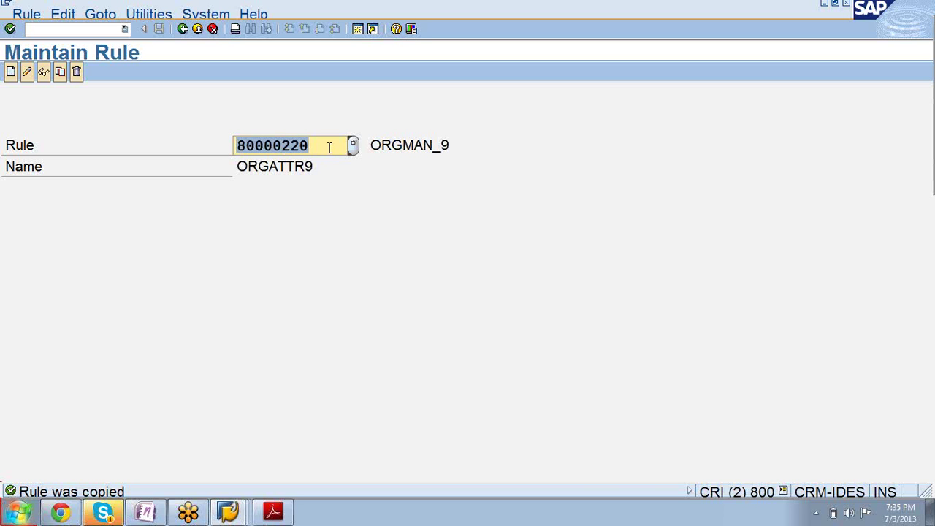
{"action": "left_click_drag", "start_coordinate": [329, 147], "coordinate": [244, 152]}
{"action": "left_click", "coordinate": [325, 147]}
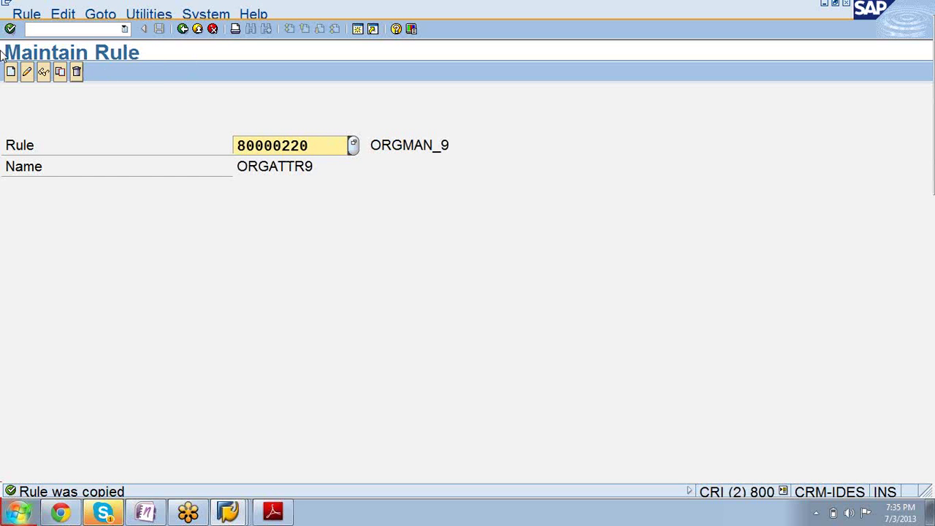
{"action": "left_click", "coordinate": [10, 29]}
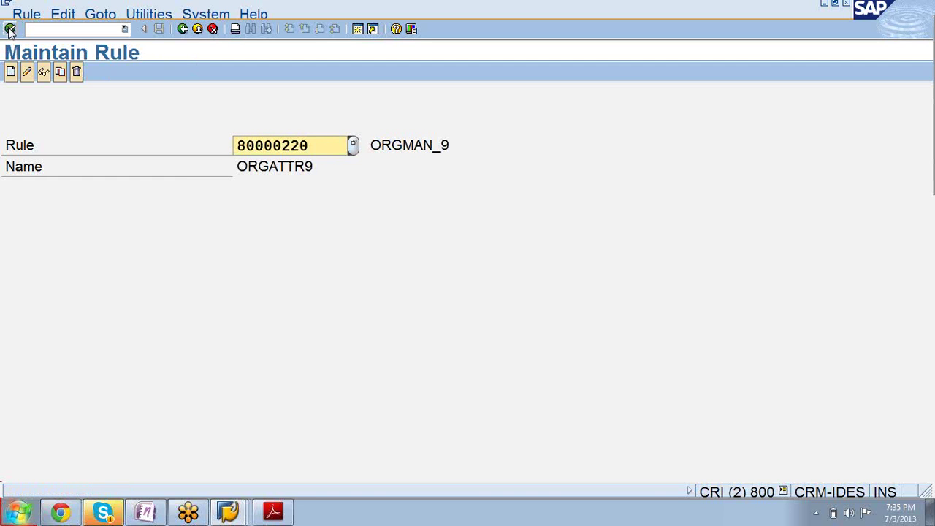
{"action": "left_click", "coordinate": [183, 30]}
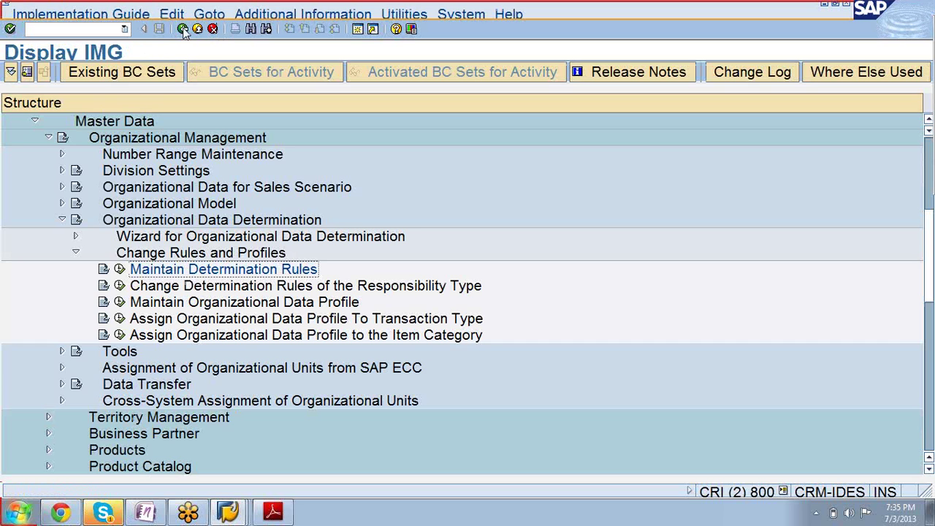
Step: Switch to the course PDF and highlight the $TMP package note and the instruction to delete the Region attribute
{"action": "left_click", "coordinate": [273, 511]}
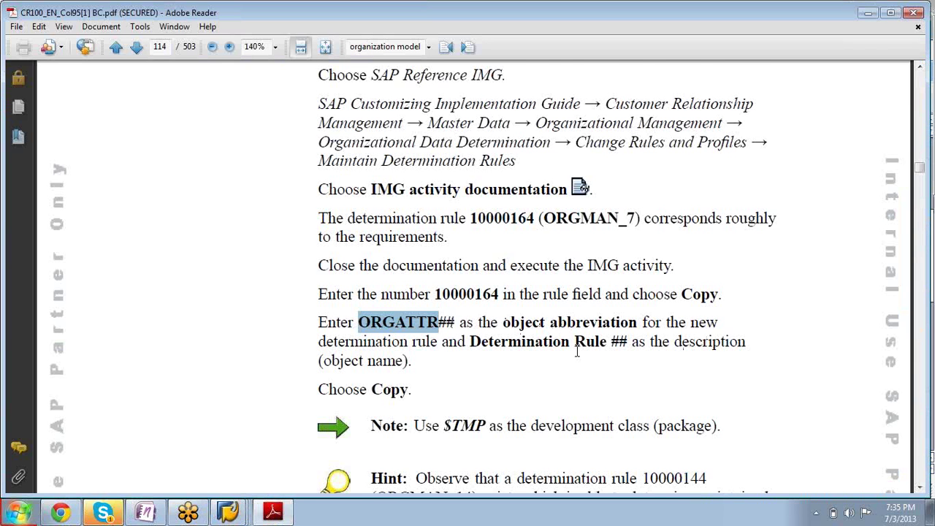
{"action": "scroll", "coordinate": [474, 397], "scroll_direction": "down", "scroll_amount": 3}
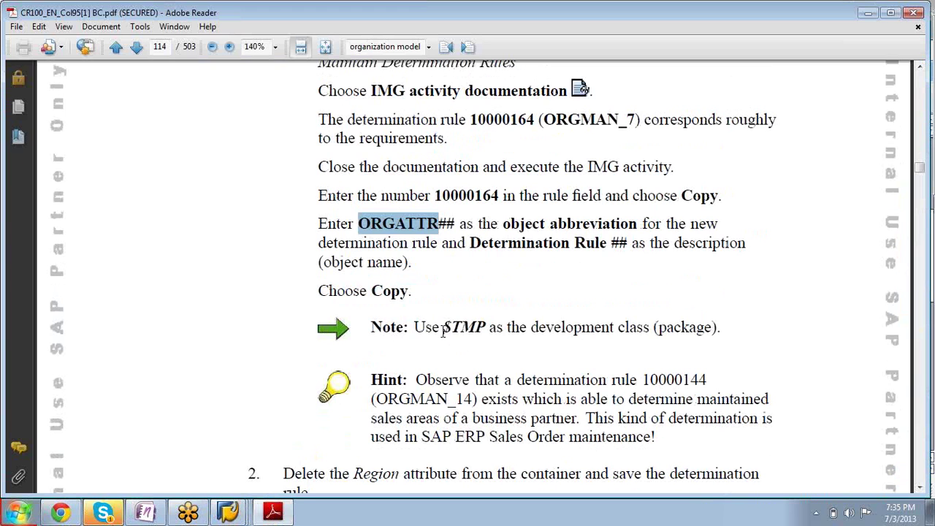
{"action": "left_click_drag", "start_coordinate": [442, 330], "coordinate": [485, 327]}
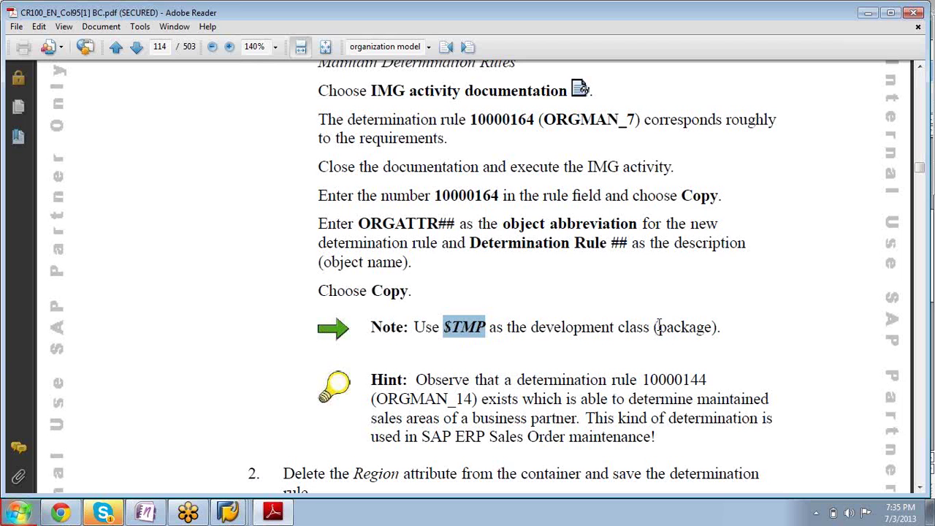
{"action": "scroll", "coordinate": [660, 328], "scroll_direction": "down", "scroll_amount": 3}
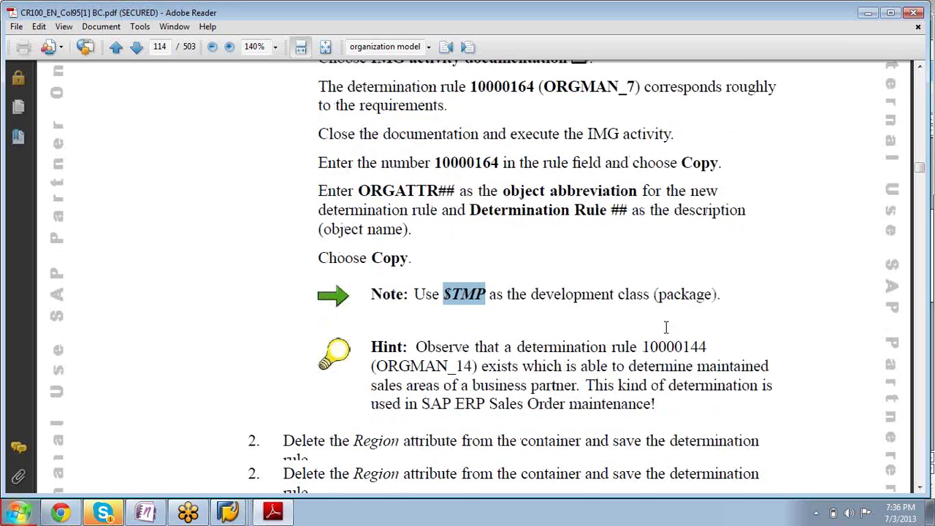
{"action": "scroll", "coordinate": [667, 332], "scroll_direction": "down", "scroll_amount": 6}
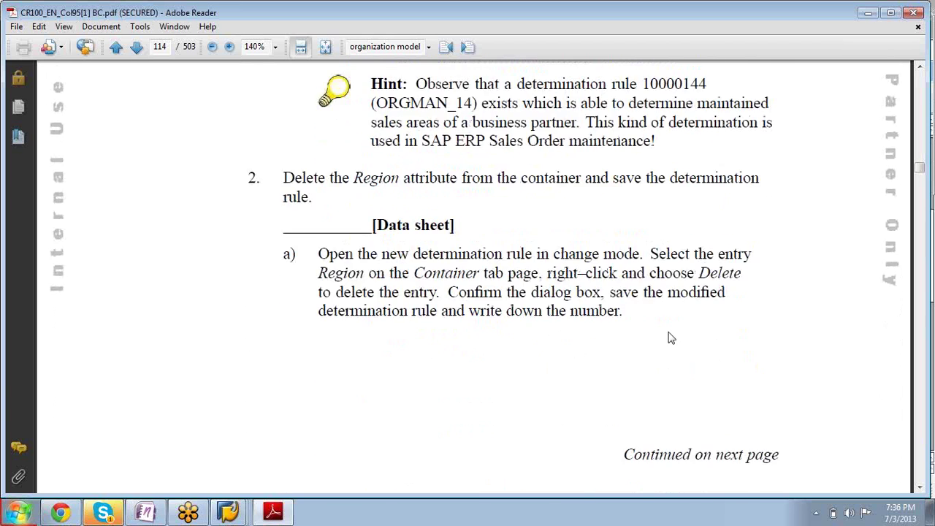
{"action": "left_click_drag", "start_coordinate": [284, 76], "coordinate": [310, 95]}
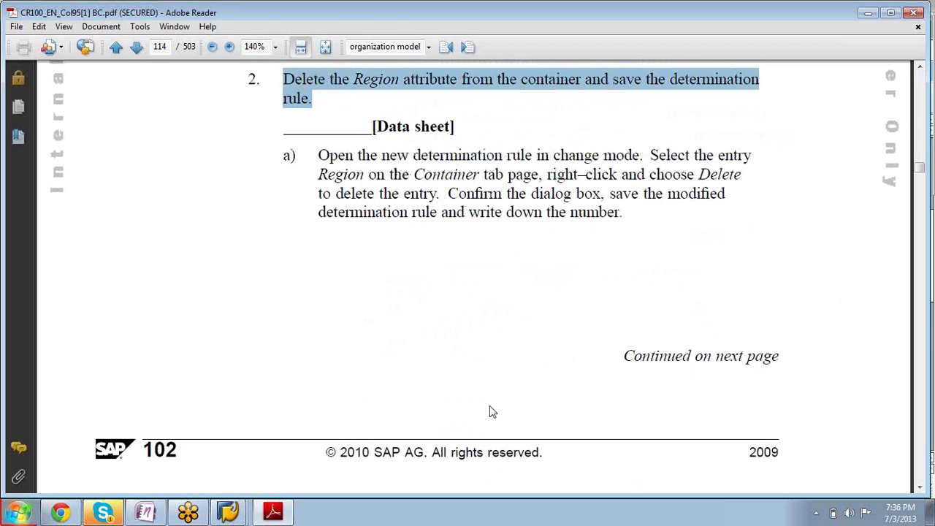
Step: Return to SAP's Display IMG, execute Maintain Determination Rules and open the ORGATTR9 rule's container in change mode
{"action": "left_click", "coordinate": [229, 514]}
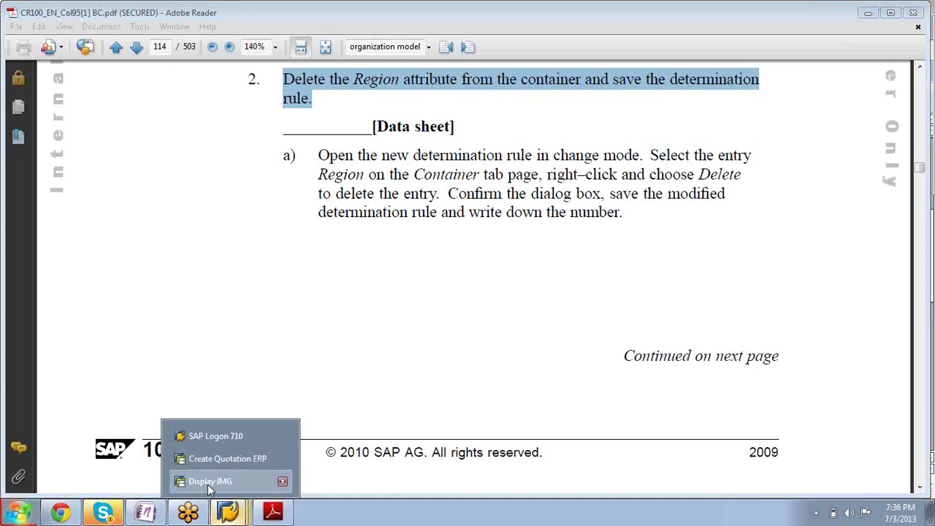
{"action": "left_click", "coordinate": [207, 484]}
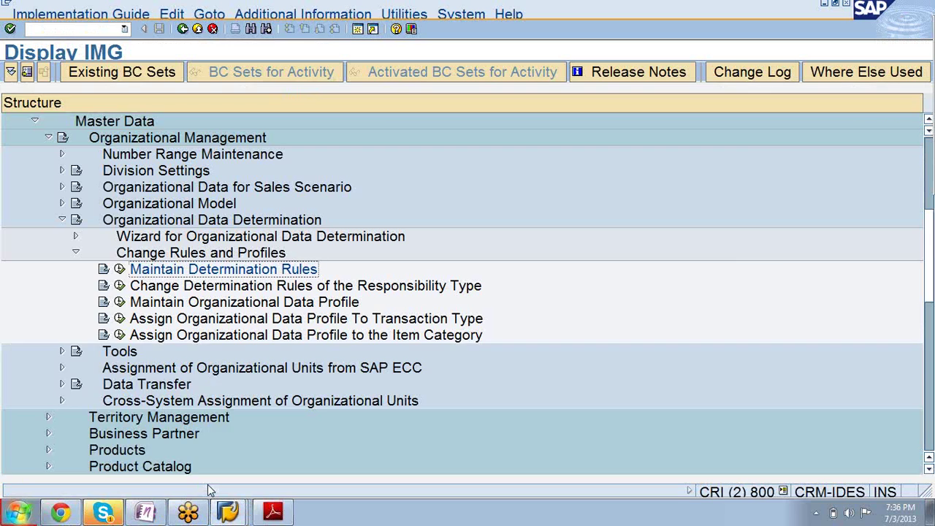
{"action": "left_click", "coordinate": [120, 270]}
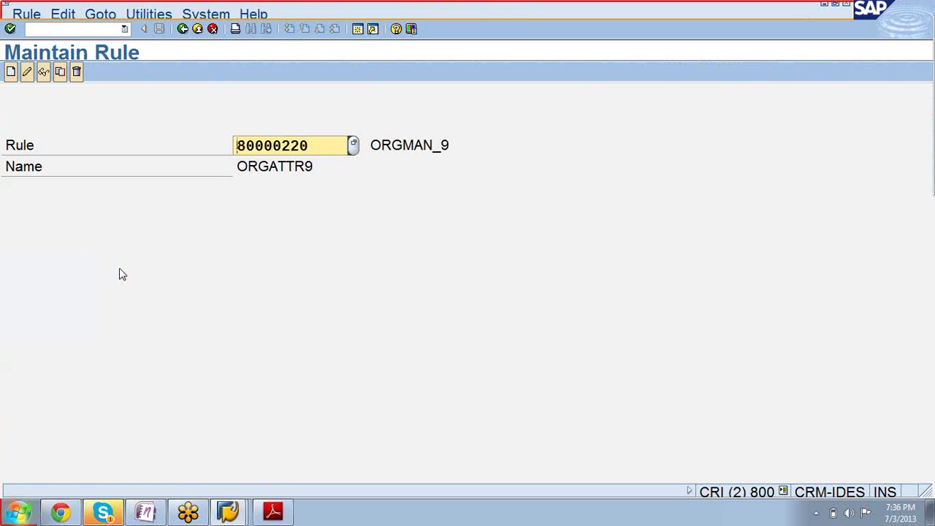
{"action": "left_click", "coordinate": [27, 73]}
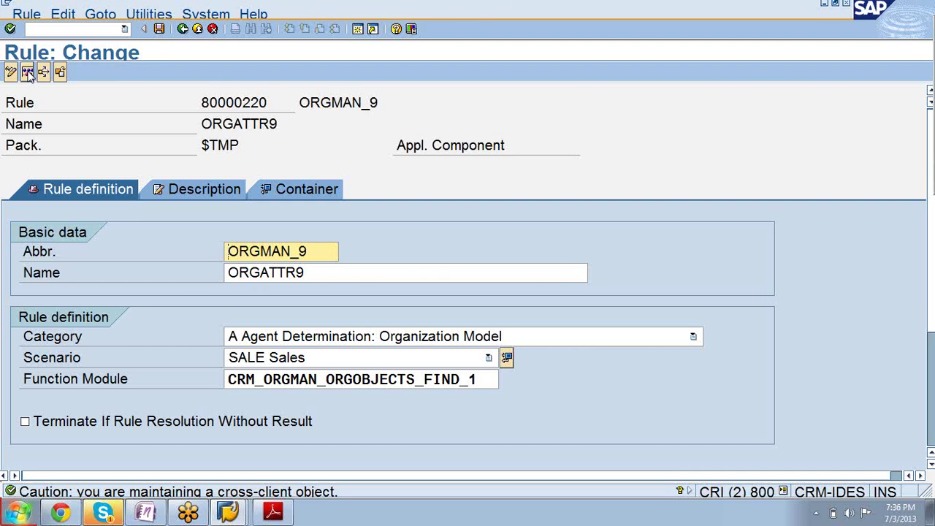
{"action": "left_click", "coordinate": [307, 190]}
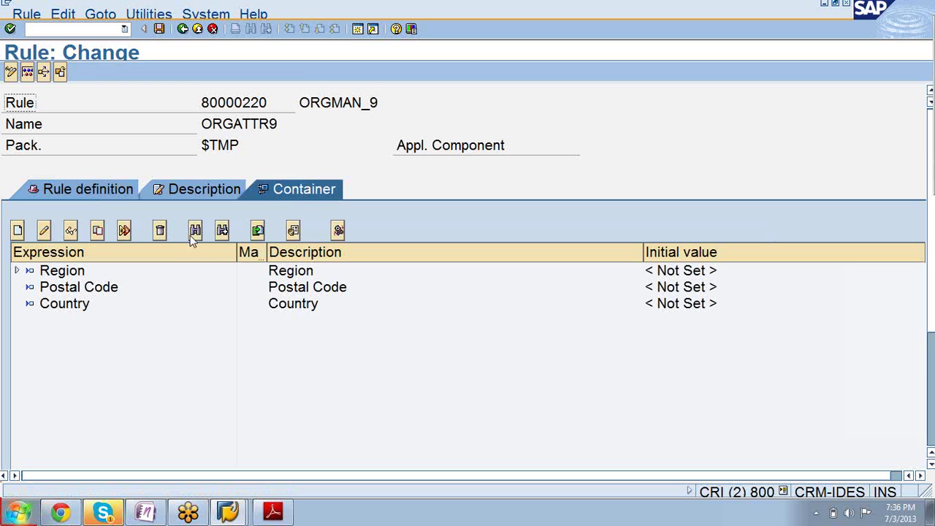
Step: Recheck the deletion instruction in the course PDF and delete the Region element from the ORGATTR9 rule's container
{"action": "left_click", "coordinate": [72, 272]}
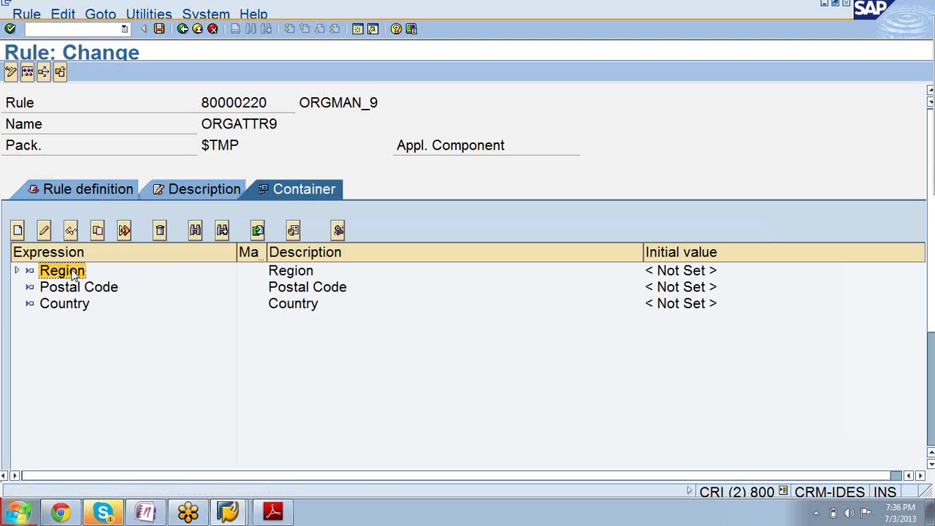
{"action": "left_click", "coordinate": [272, 512]}
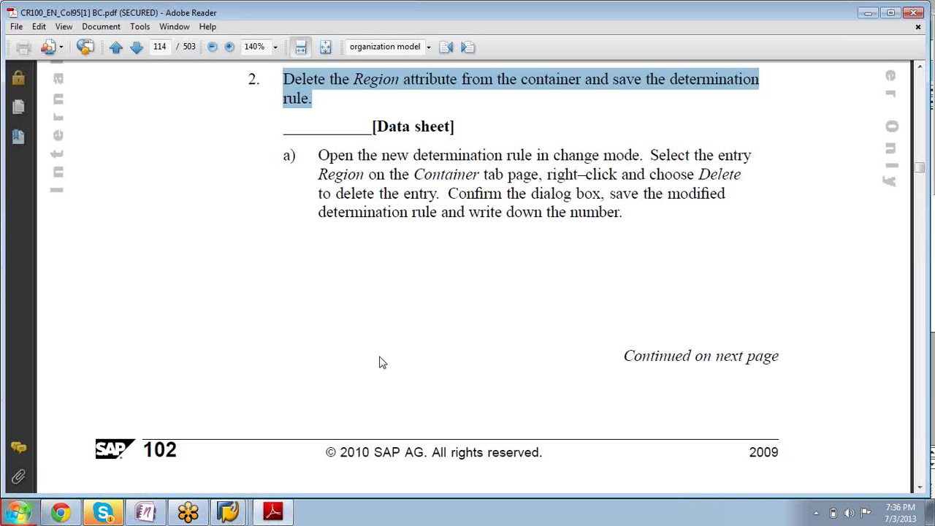
{"action": "left_click", "coordinate": [868, 13]}
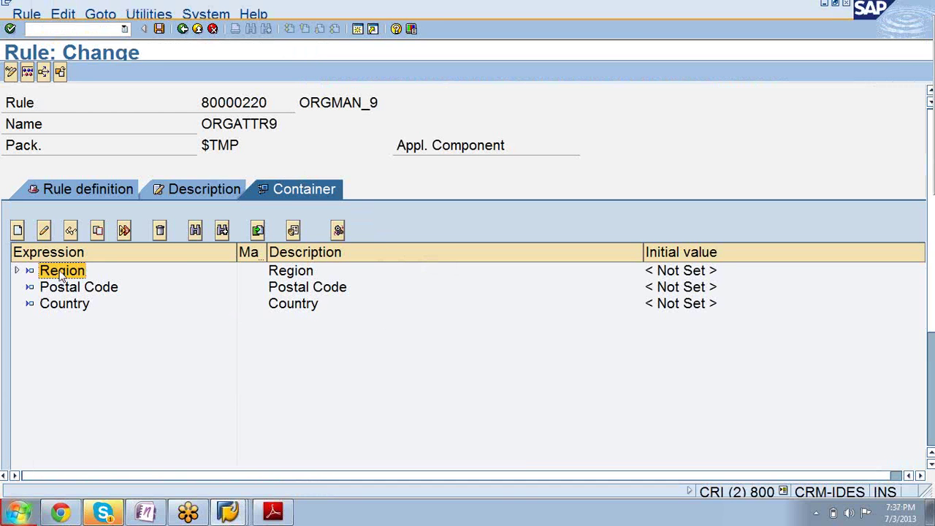
{"action": "left_click", "coordinate": [161, 232]}
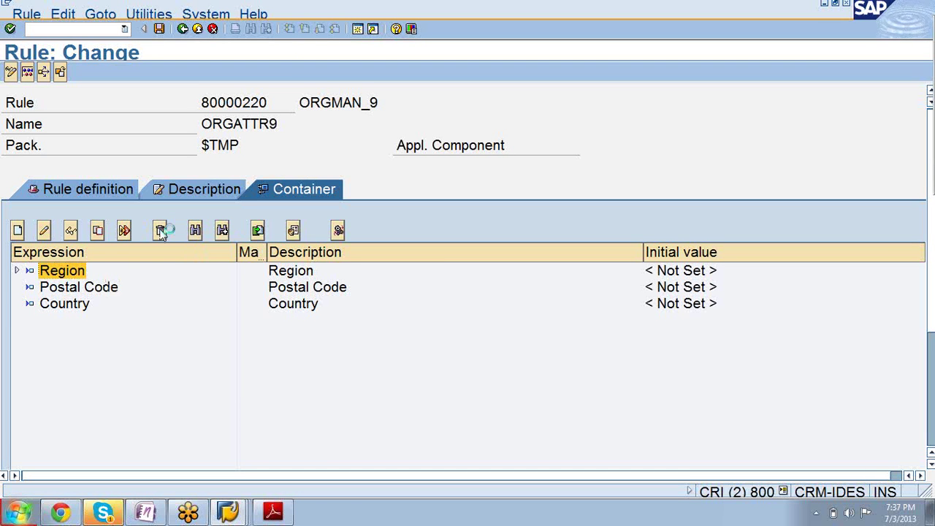
{"action": "left_click", "coordinate": [330, 381]}
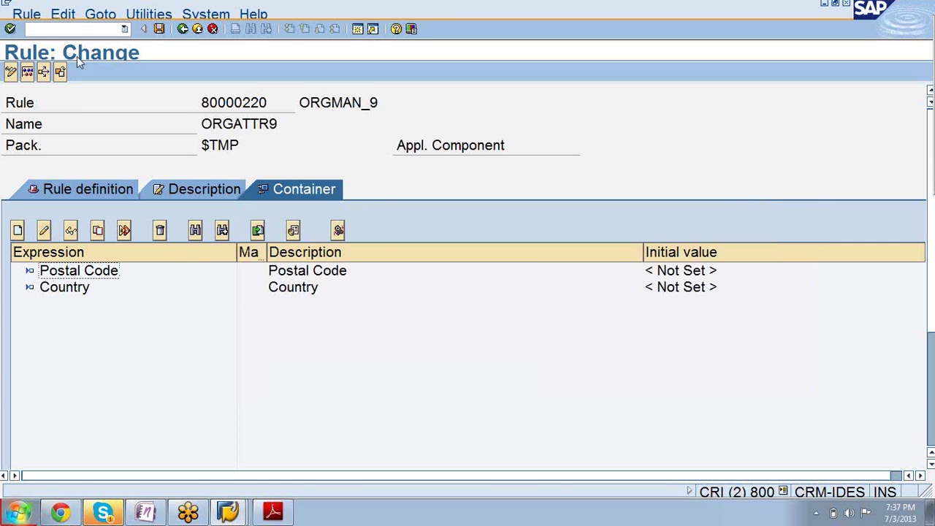
Step: Look up the simulation task in the course PDF and highlight Simulate and the postal code 750
{"action": "left_click", "coordinate": [272, 511]}
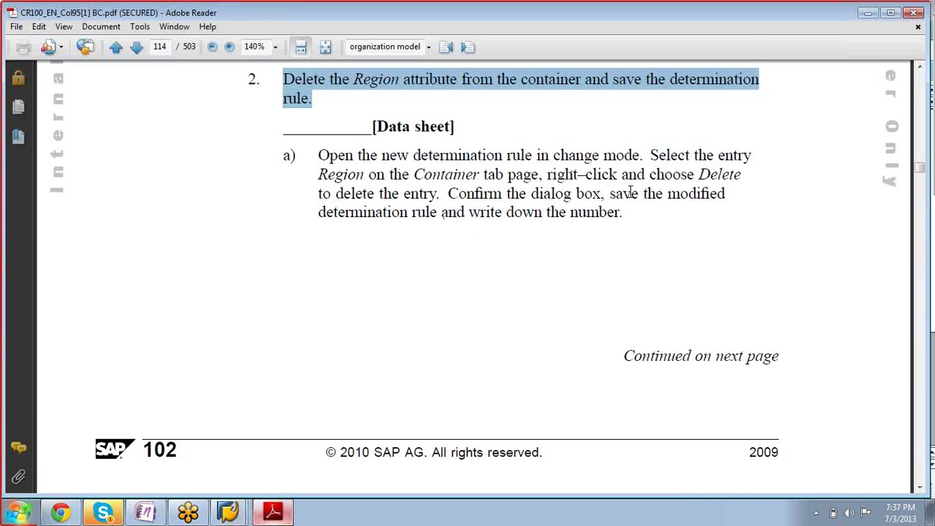
{"action": "scroll", "coordinate": [632, 196], "scroll_direction": "down", "scroll_amount": 2}
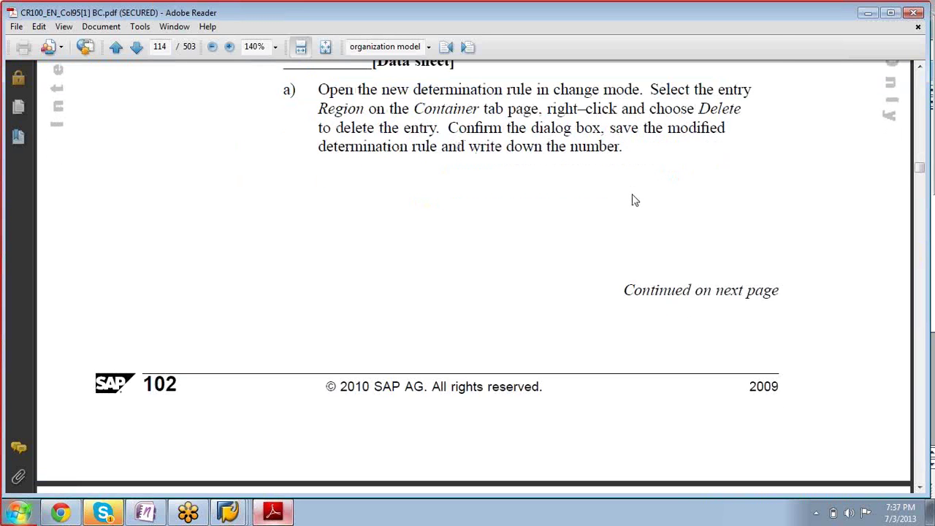
{"action": "scroll", "coordinate": [633, 199], "scroll_direction": "down", "scroll_amount": 12}
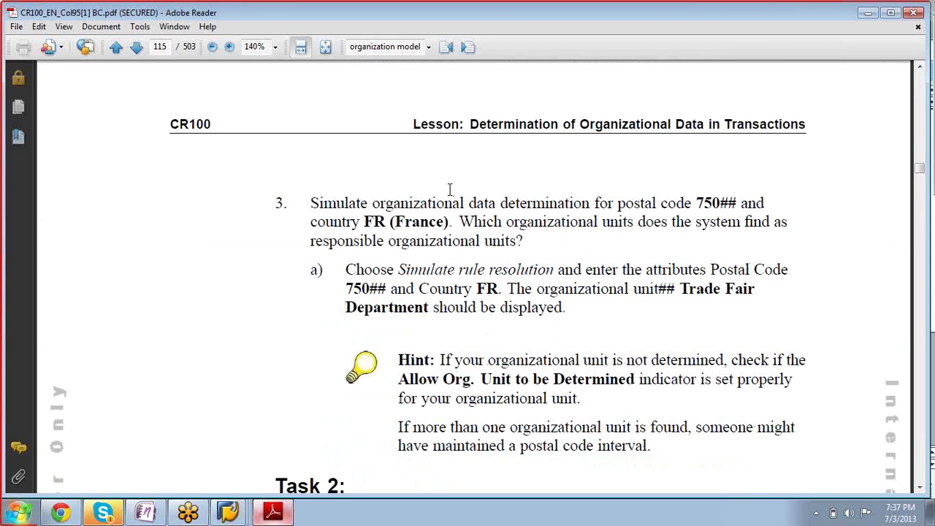
{"action": "left_click_drag", "start_coordinate": [311, 202], "coordinate": [364, 203]}
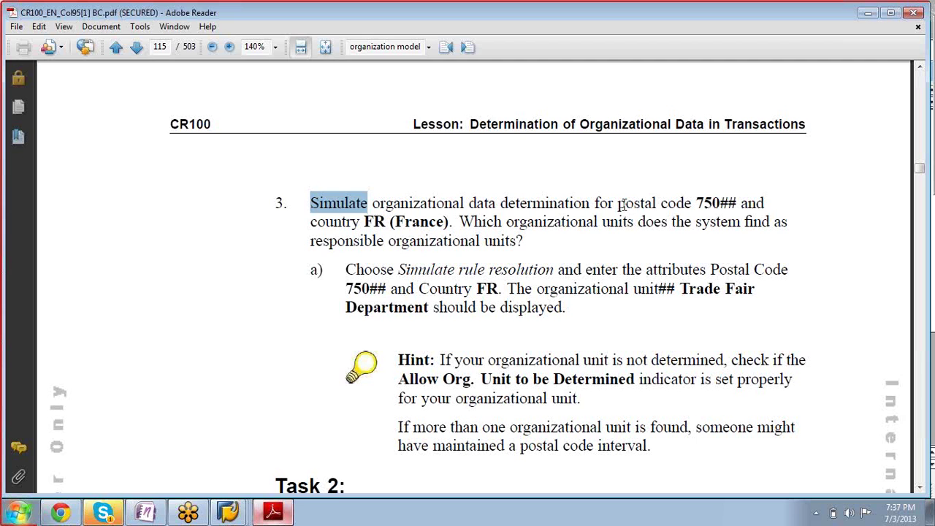
{"action": "left_click_drag", "start_coordinate": [621, 203], "coordinate": [714, 198]}
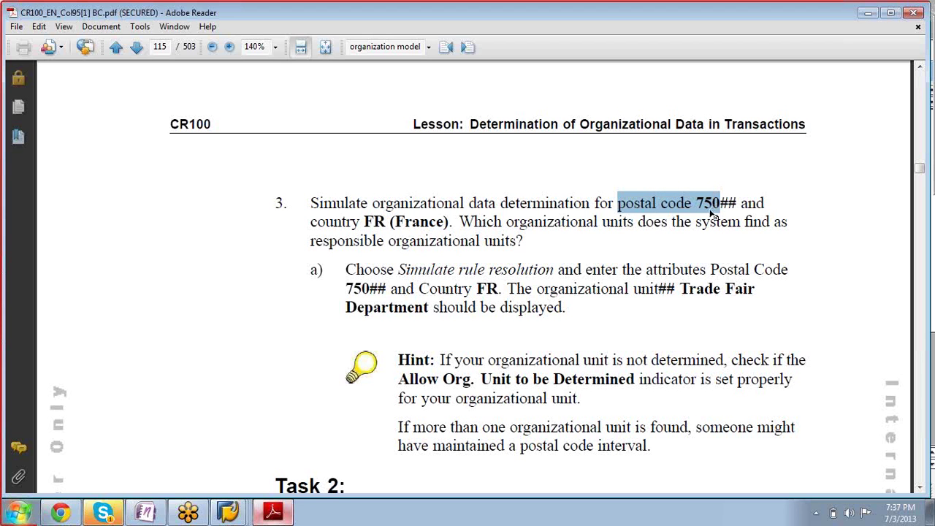
Step: Switch back to the rule in SAP, start the rule resolution simulation and enter 75001 as the postal code
{"action": "left_click", "coordinate": [228, 512]}
{"action": "left_click", "coordinate": [212, 480]}
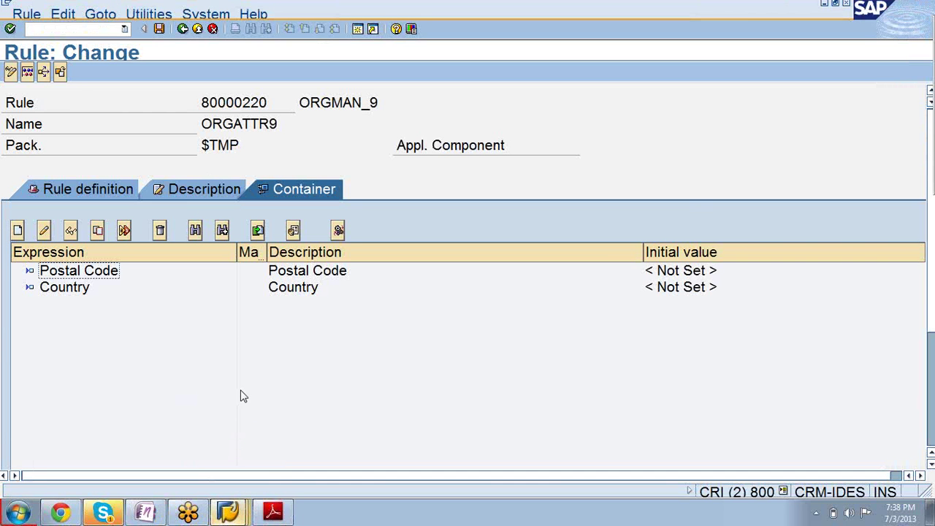
{"action": "left_click", "coordinate": [27, 73]}
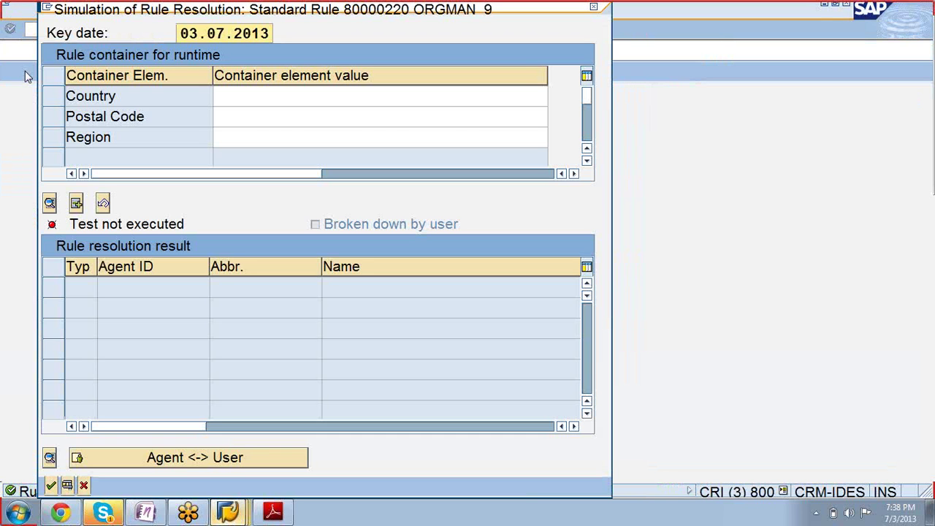
{"action": "left_click", "coordinate": [235, 119]}
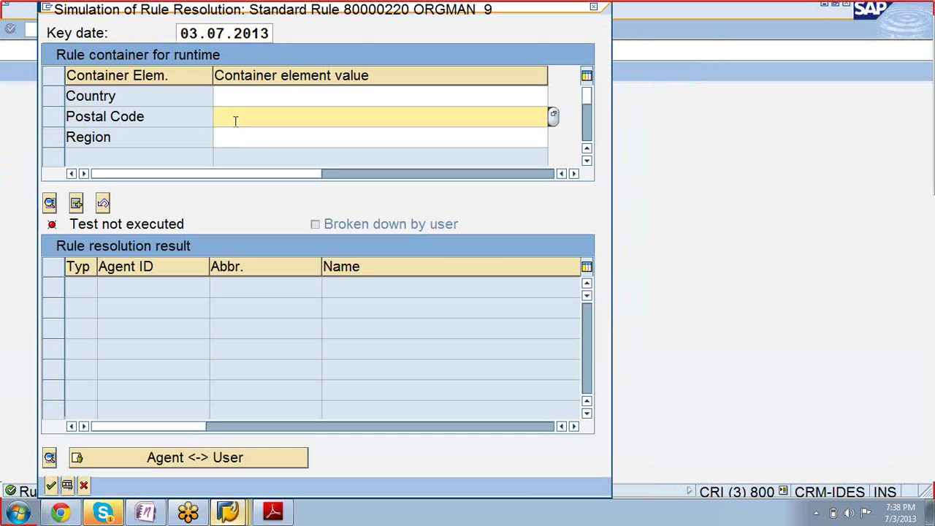
{"action": "type", "text": "7"}
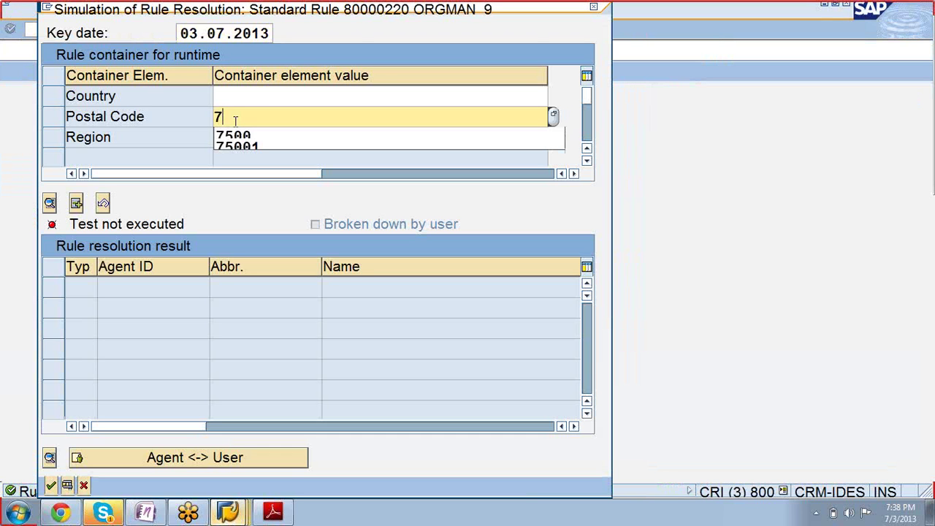
{"action": "left_click", "coordinate": [228, 146]}
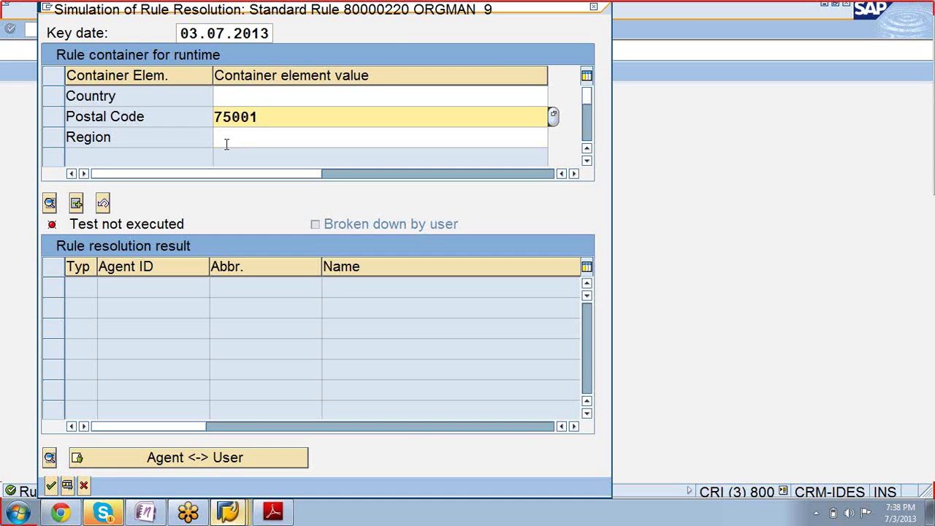
Step: Recheck the postal code of the simulation task in the course PDF and switch back to the rule in SAP
{"action": "left_click", "coordinate": [273, 511]}
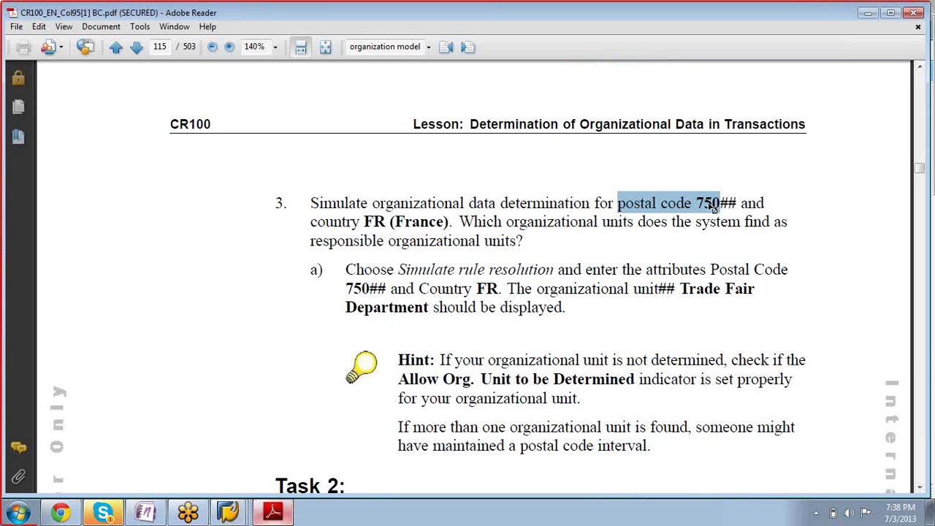
{"action": "mouse_move", "coordinate": [723, 204]}
{"action": "left_mouse_down"}
{"action": "mouse_move", "coordinate": [764, 221]}
{"action": "mouse_move", "coordinate": [740, 199]}
{"action": "left_mouse_up"}
{"action": "left_click", "coordinate": [228, 511]}
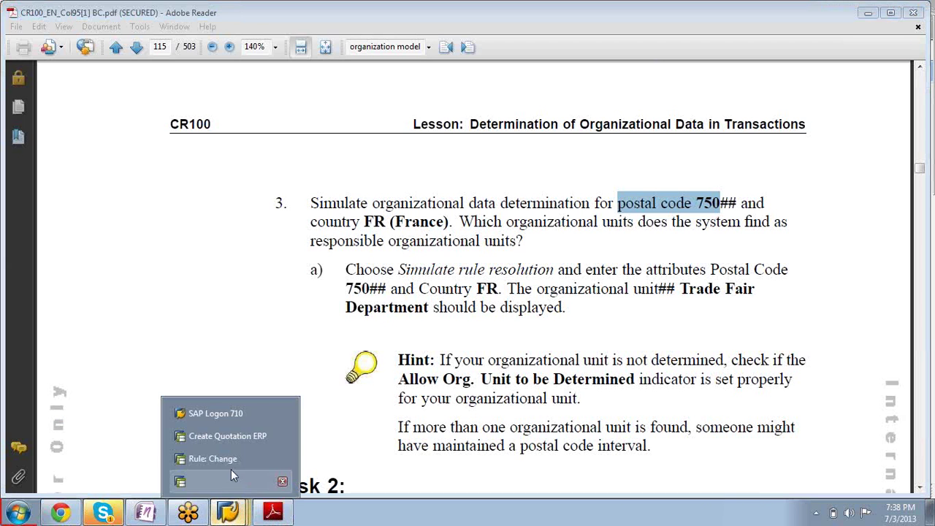
{"action": "left_click", "coordinate": [215, 457]}
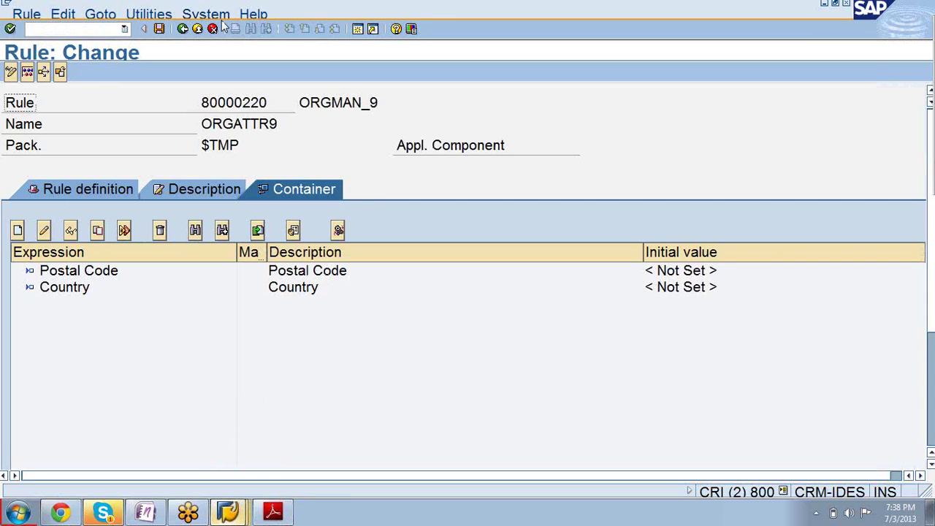
Step: Return to the open simulation window, run the rule resolution for postal code 75001 and close the simulation
{"action": "left_click", "coordinate": [238, 517]}
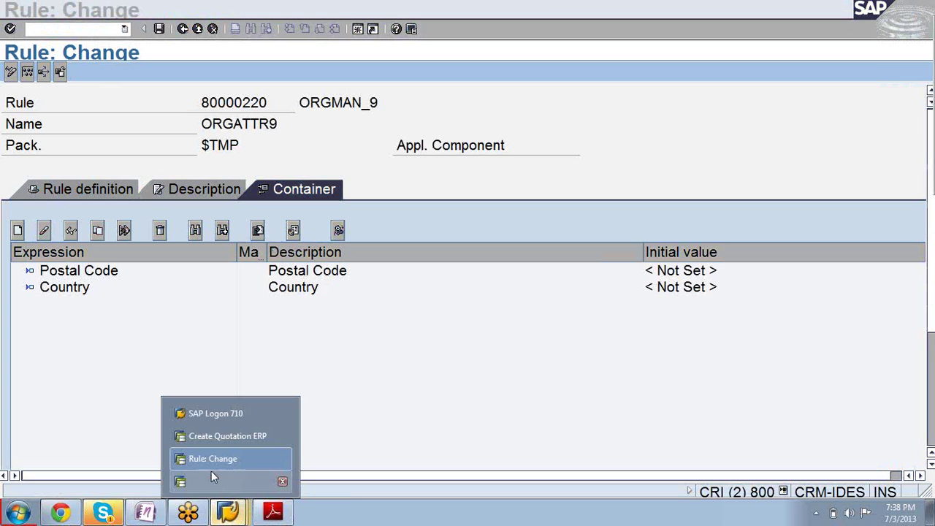
{"action": "left_click", "coordinate": [211, 460]}
{"action": "left_click", "coordinate": [228, 512]}
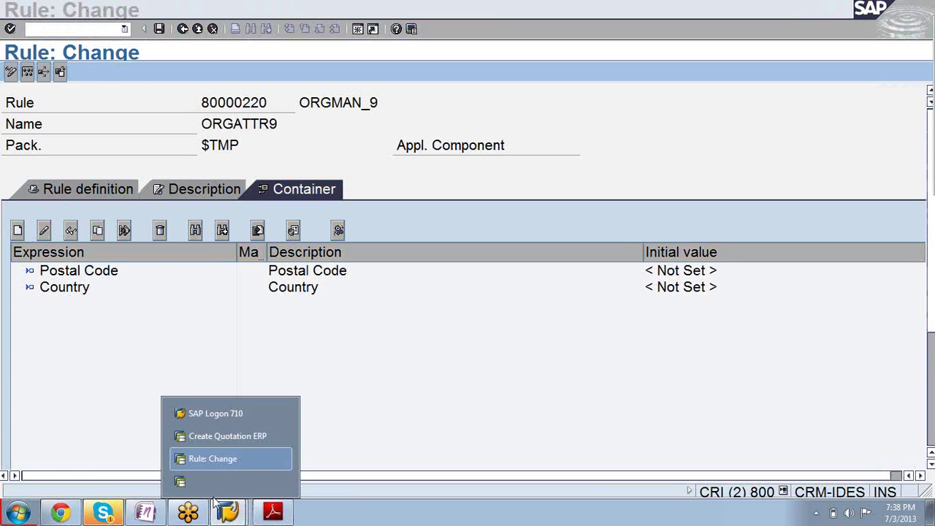
{"action": "left_click", "coordinate": [195, 481]}
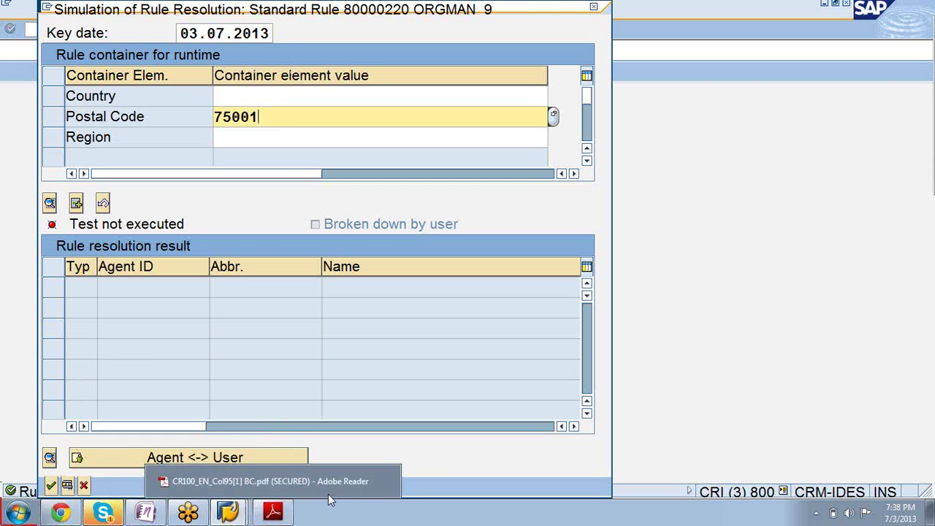
{"action": "left_click", "coordinate": [67, 487]}
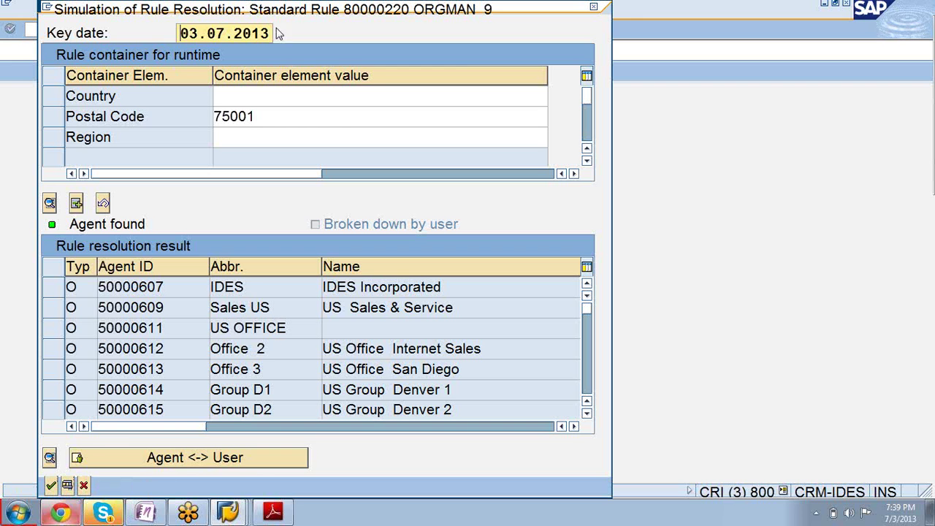
{"action": "left_click", "coordinate": [596, 9]}
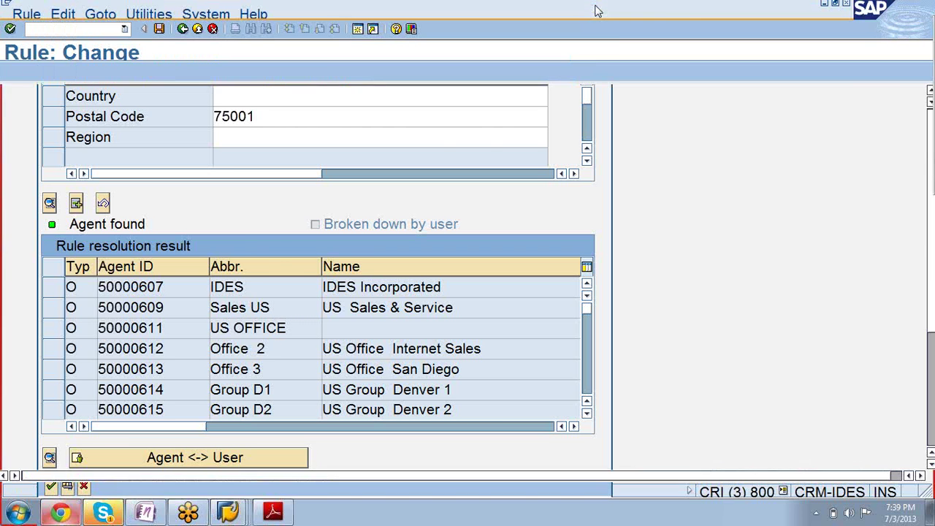
Step: Review the expected simulation result in the course PDF and highlight Allow Org. Unit to be Determined in the hint
{"action": "left_click", "coordinate": [272, 511]}
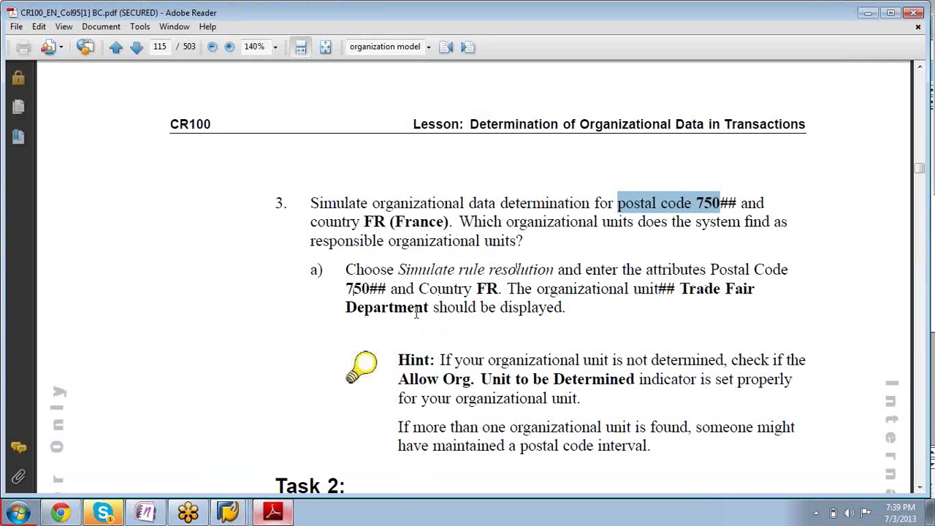
{"action": "left_click_drag", "start_coordinate": [434, 307], "coordinate": [574, 307]}
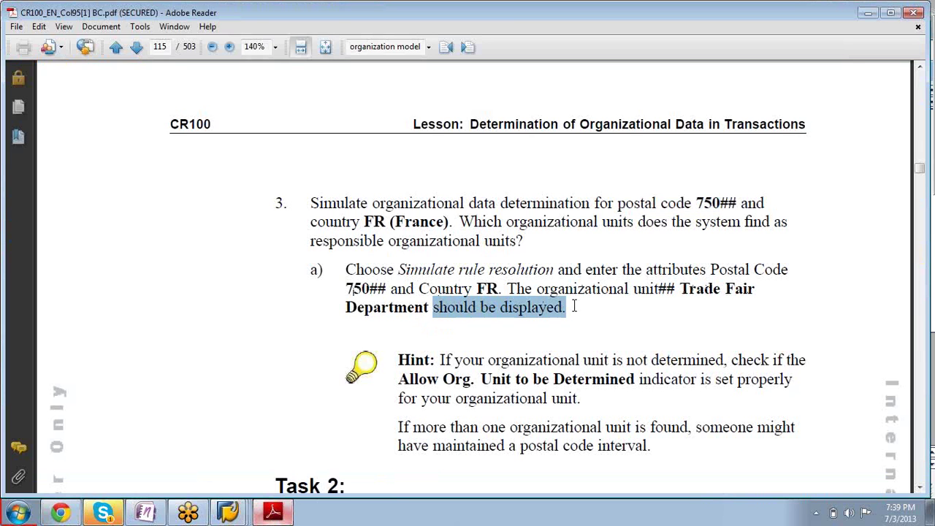
{"action": "scroll", "coordinate": [584, 317], "scroll_direction": "down", "scroll_amount": 3}
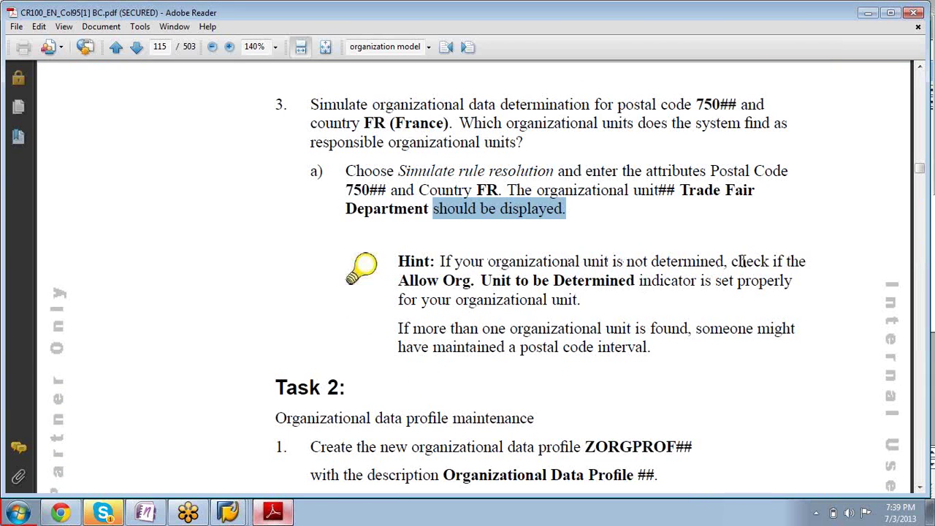
{"action": "left_click_drag", "start_coordinate": [396, 280], "coordinate": [592, 289]}
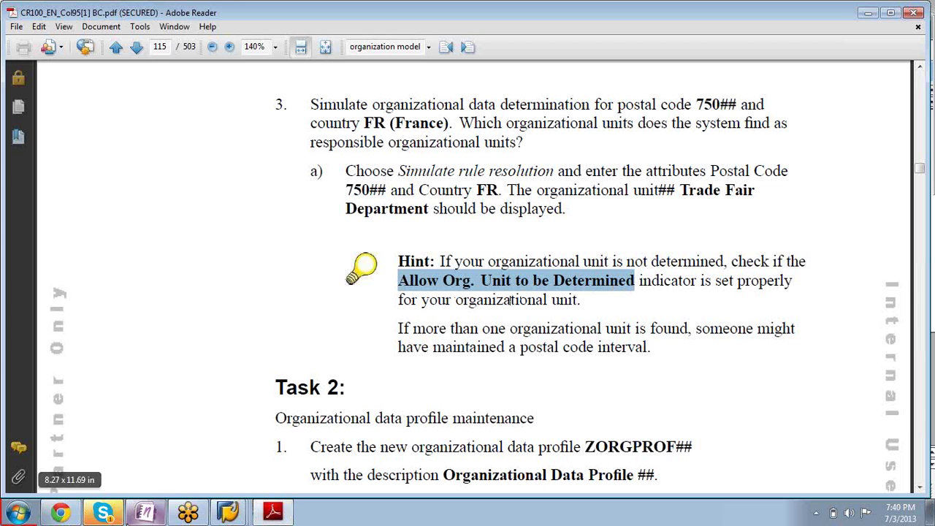
Step: Return to the ORGATTR9 rule in SAP, reopen its rule resolution simulation and enter postal code 75001
{"action": "left_click", "coordinate": [225, 515]}
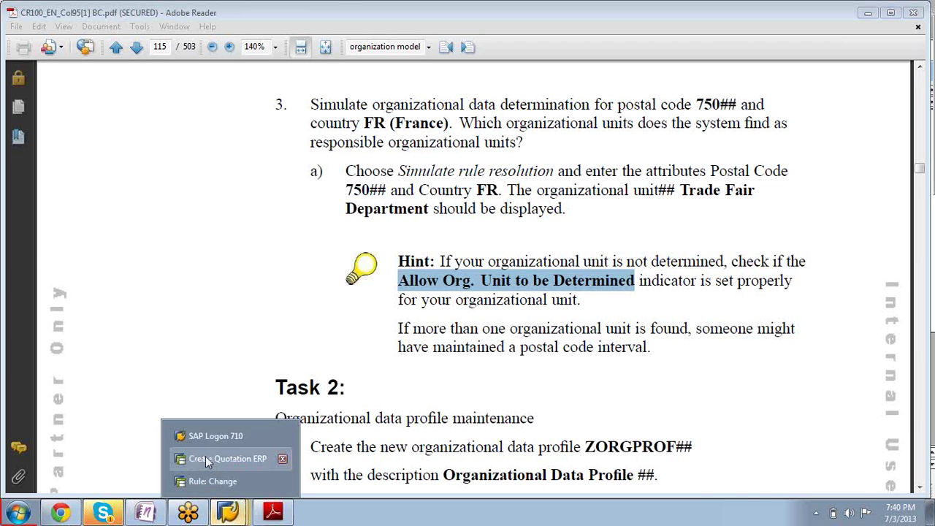
{"action": "left_click", "coordinate": [201, 483]}
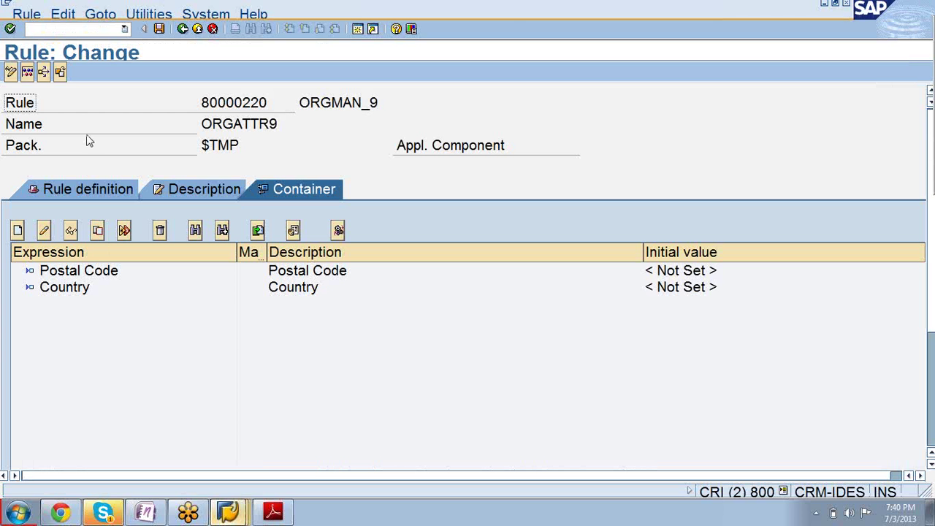
{"action": "left_click", "coordinate": [32, 75]}
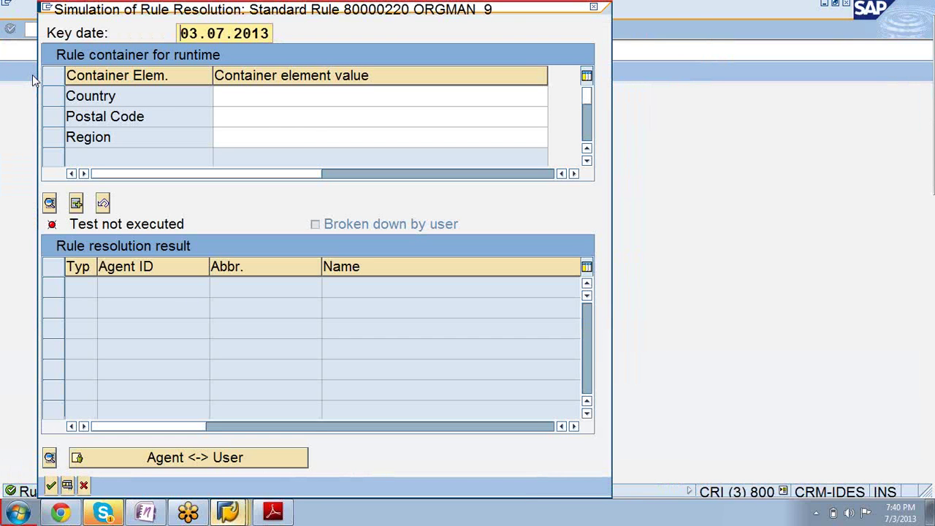
{"action": "left_click", "coordinate": [264, 117]}
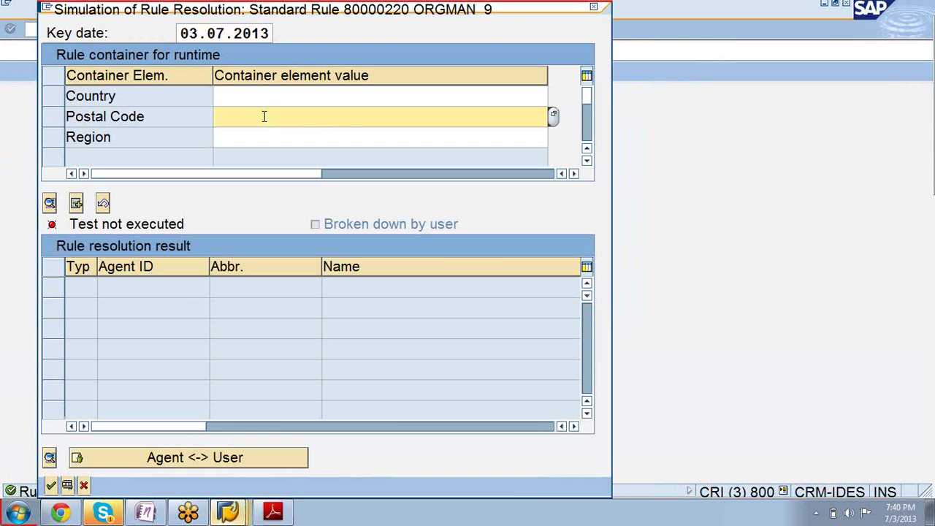
{"action": "type", "text": "7"}
{"action": "left_click", "coordinate": [249, 134]}
Step: Run the rule resolution simulation and highlight the agent ID of IDES Incorporated in the result list
{"action": "left_click", "coordinate": [68, 486]}
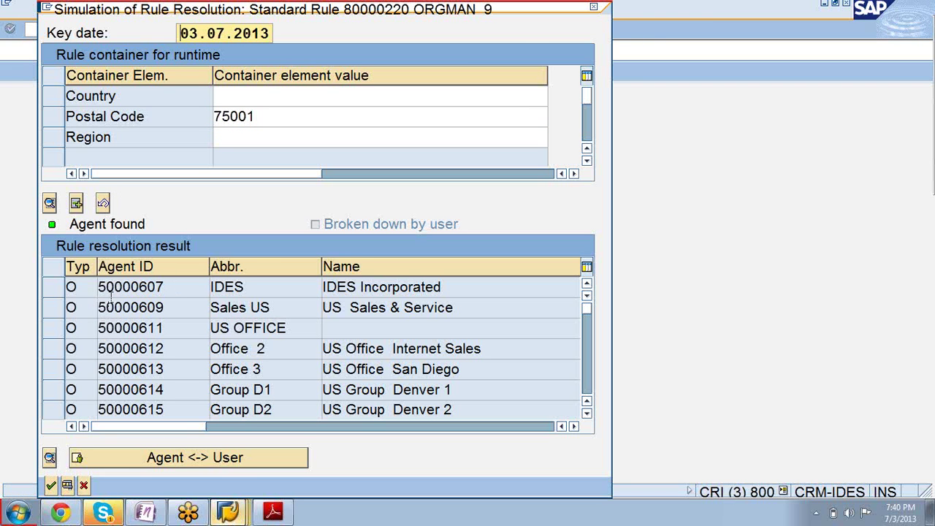
{"action": "left_click", "coordinate": [140, 286]}
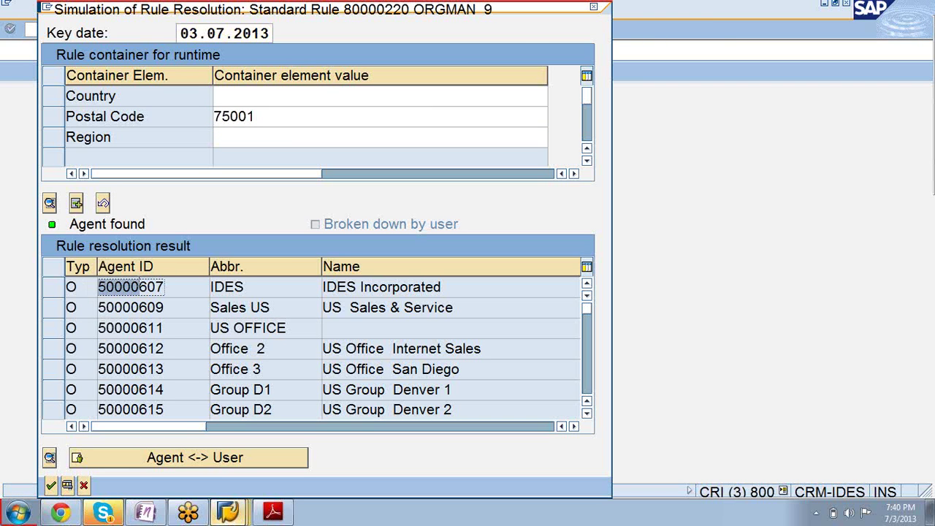
{"action": "left_click_drag", "start_coordinate": [169, 285], "coordinate": [100, 281]}
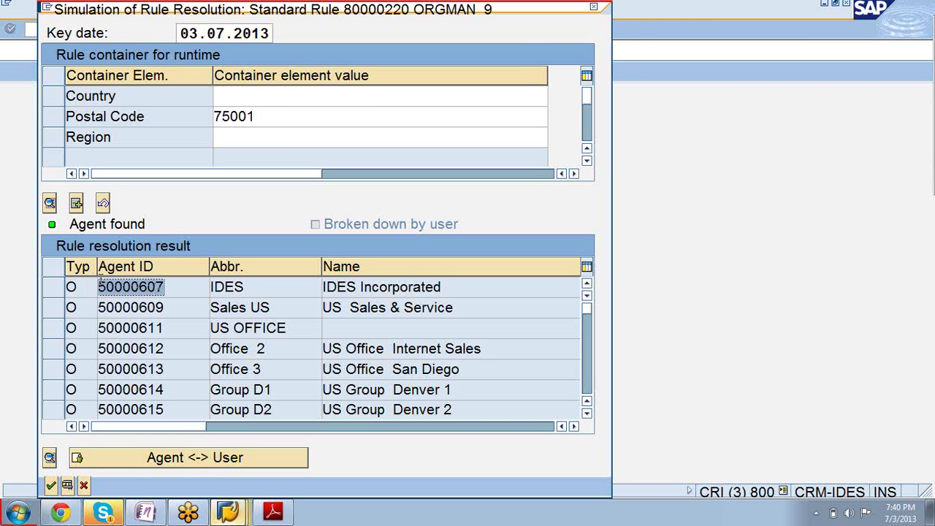
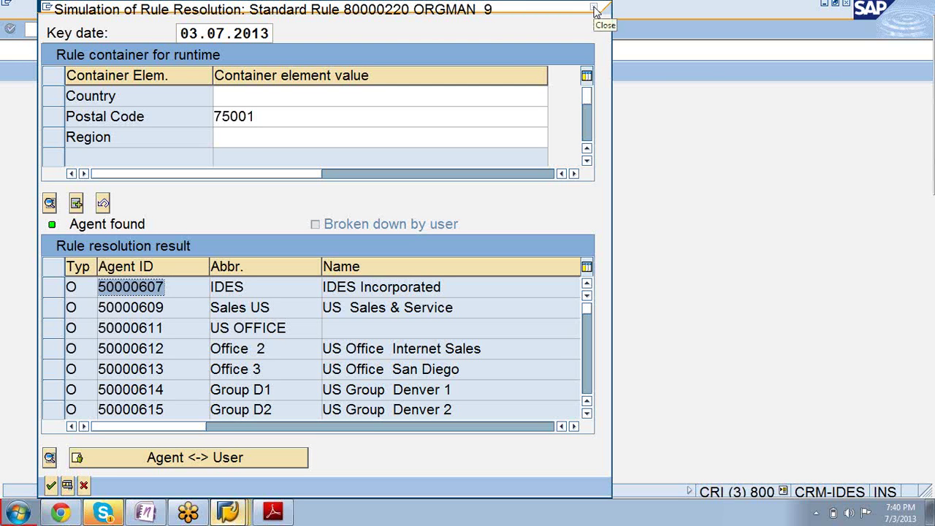
Step: Close the rule resolution simulation and return to the change screen of rule 80000220
{"action": "left_click", "coordinate": [596, 10]}
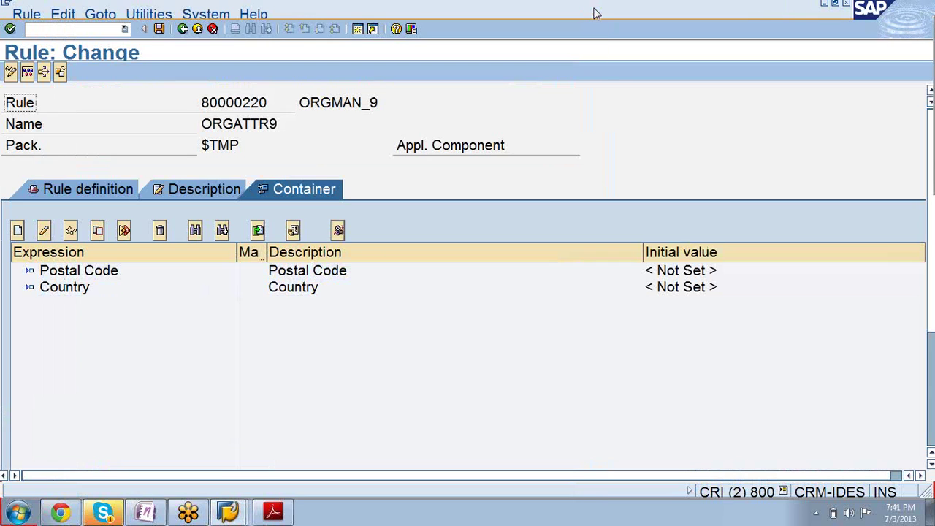
{"action": "left_click", "coordinate": [29, 72]}
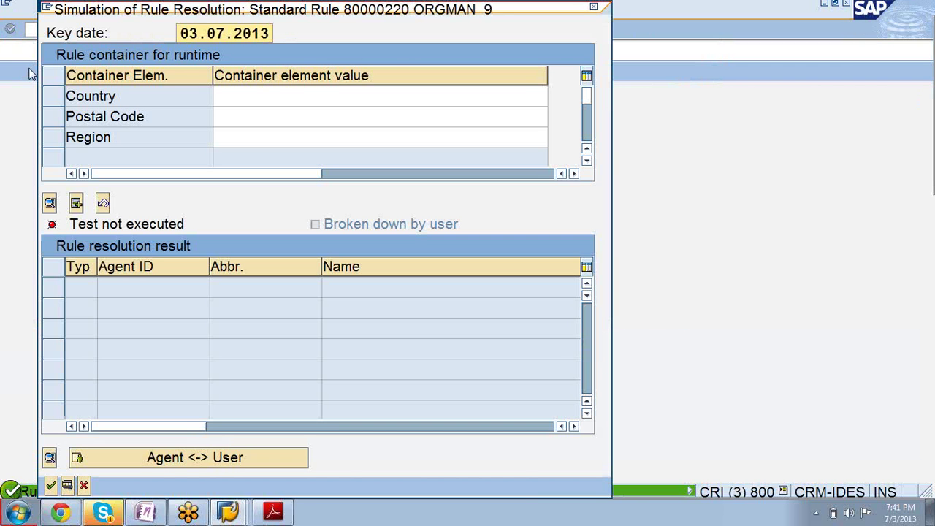
{"action": "left_click", "coordinate": [594, 7]}
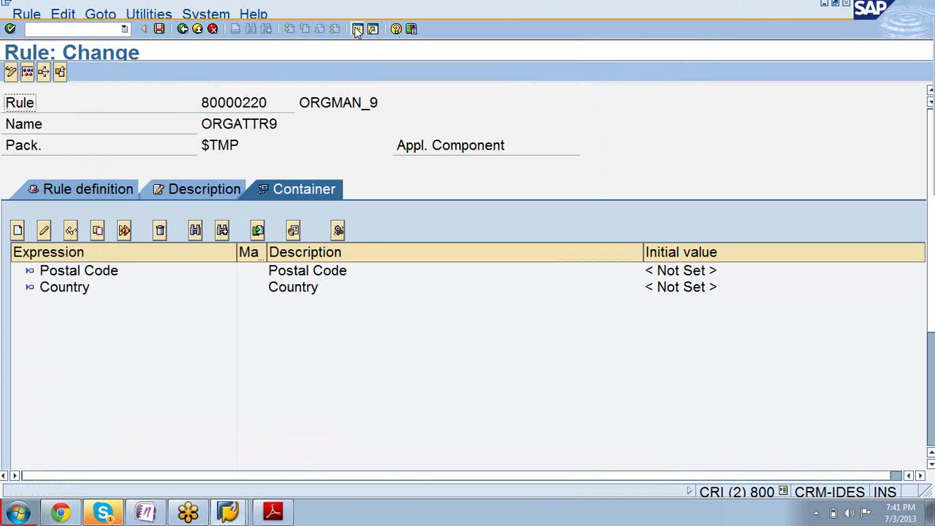
Step: Check the organizational unit hint in the CR100 PDF in Adobe Reader, and return to the Create Quotation ERP session in SAP
{"action": "left_click", "coordinate": [272, 511]}
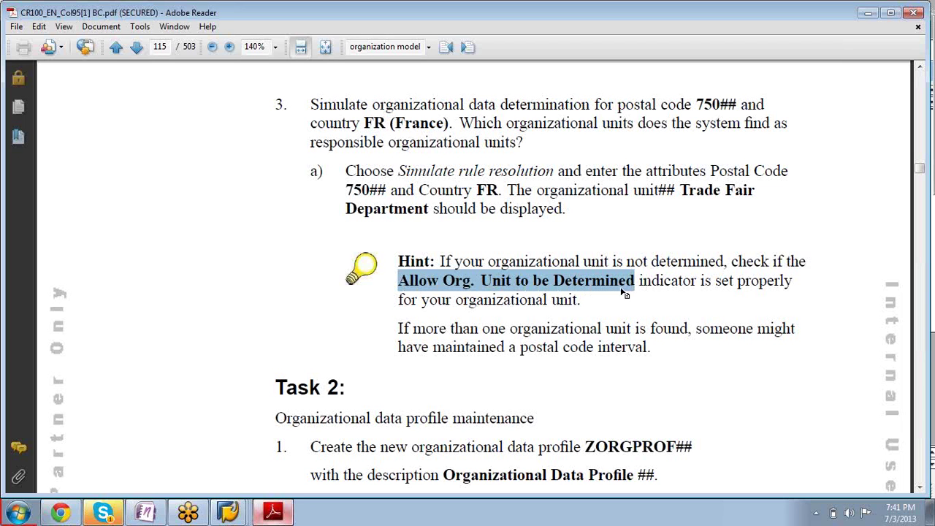
{"action": "left_click", "coordinate": [229, 511]}
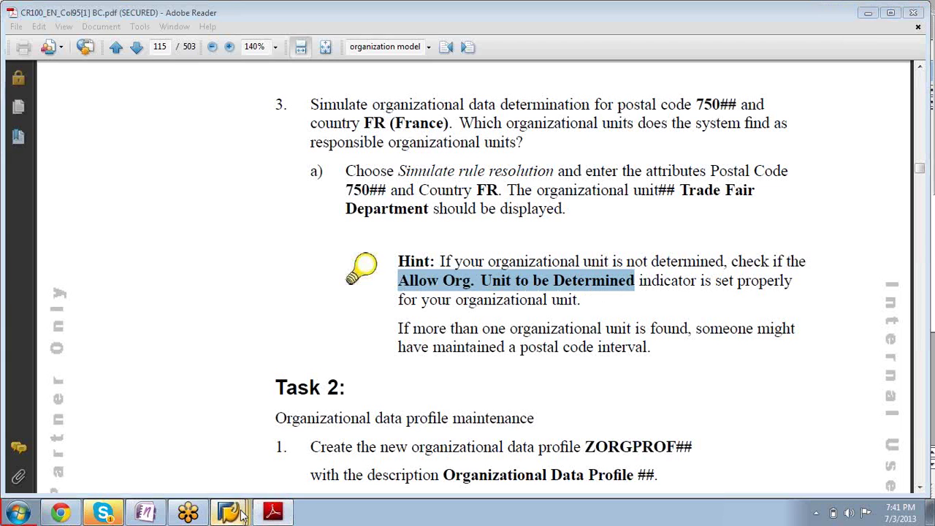
{"action": "left_click", "coordinate": [227, 460]}
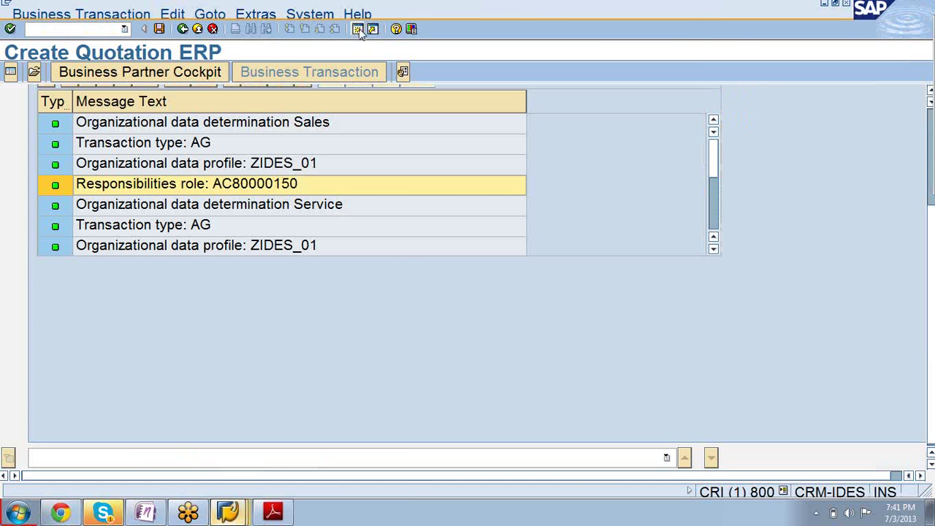
Step: Switch to Skype, stop the screen sharing in the ongoing call and start sharing the screen again
{"action": "left_click", "coordinate": [104, 515]}
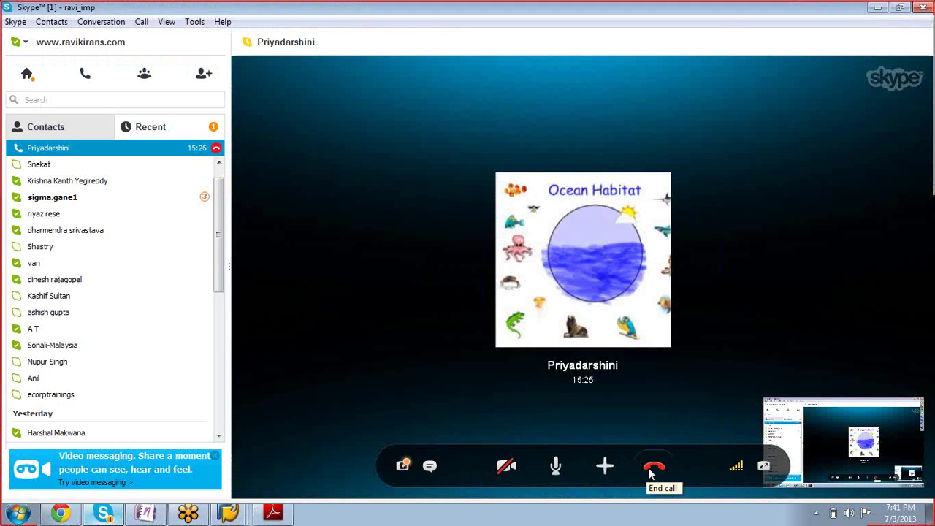
{"action": "left_click", "coordinate": [605, 465]}
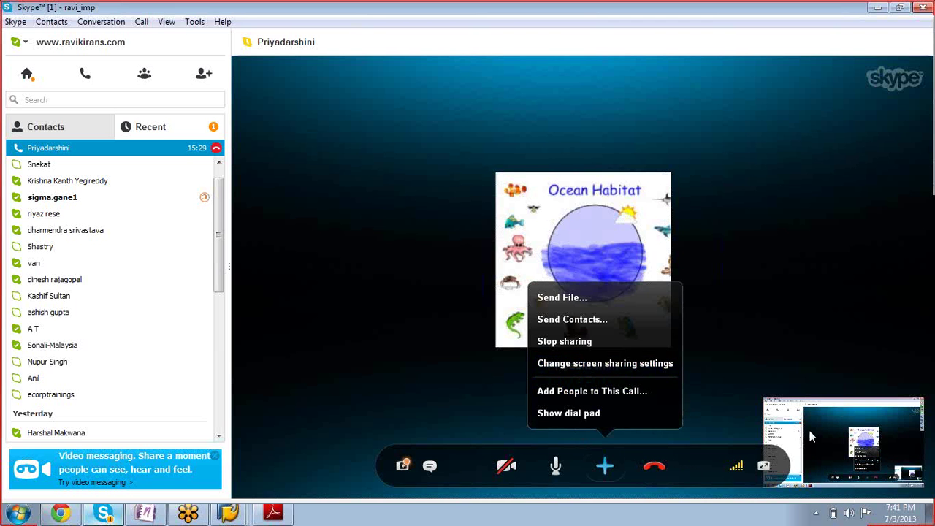
{"action": "left_click", "coordinate": [820, 290]}
{"action": "left_click", "coordinate": [828, 456]}
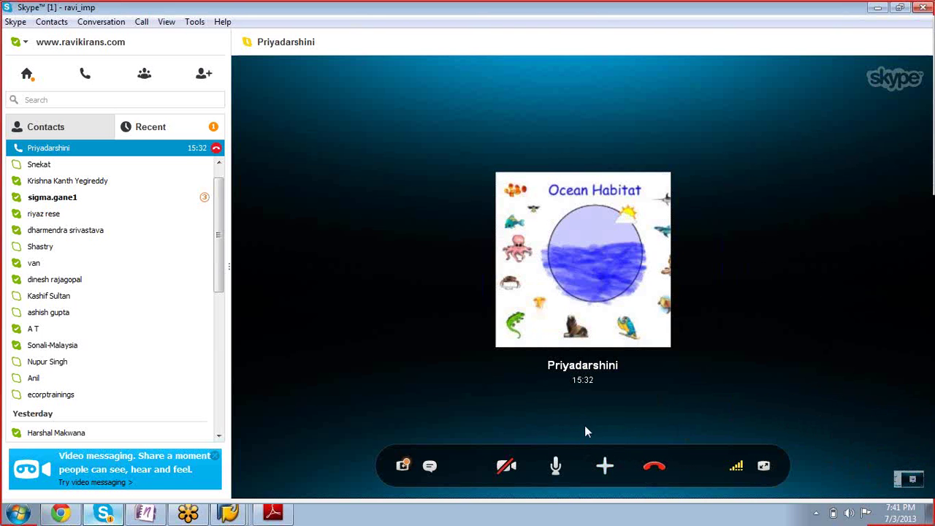
{"action": "left_click", "coordinate": [605, 465]}
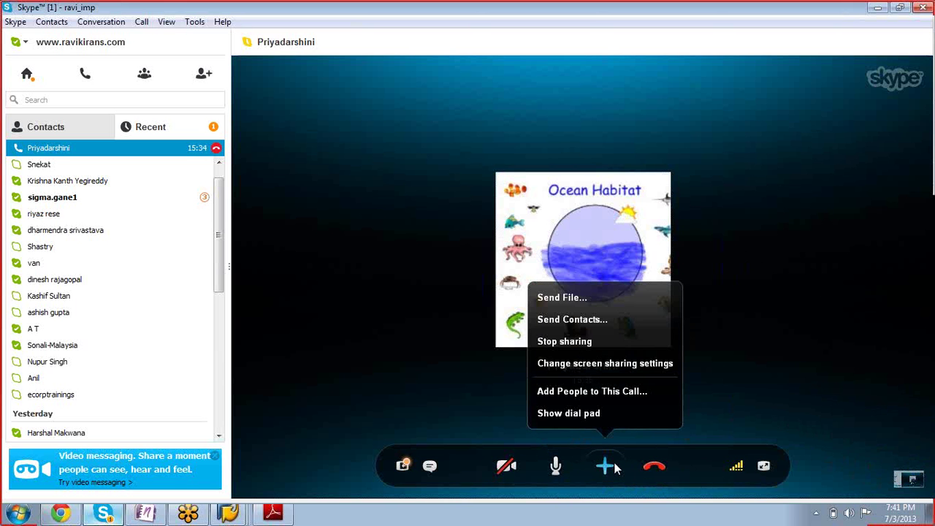
{"action": "left_click", "coordinate": [581, 341]}
{"action": "left_click", "coordinate": [605, 469]}
{"action": "left_click", "coordinate": [561, 363]}
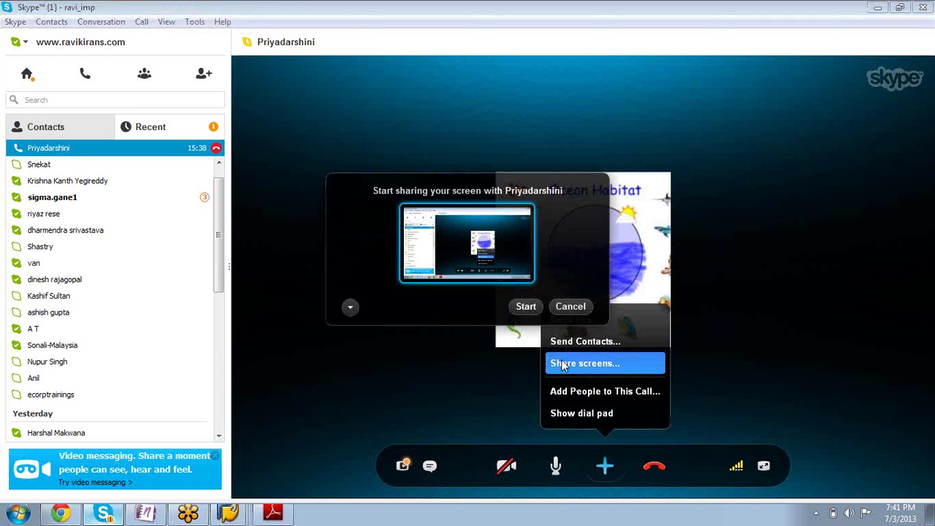
{"action": "left_click", "coordinate": [526, 306]}
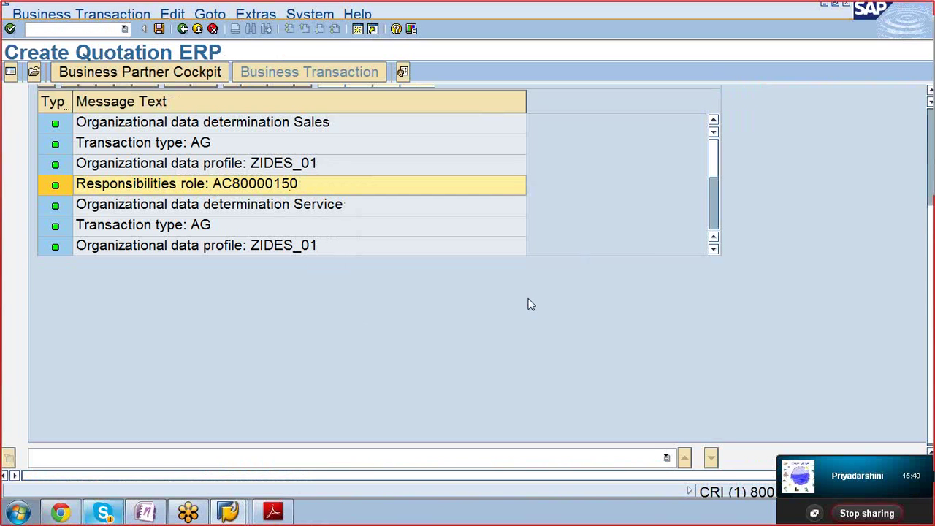
Step: Reread the hint on allowing the organizational unit to be determined in the PDF, and switch to the Rule: Change session in SAP
{"action": "left_click", "coordinate": [272, 512]}
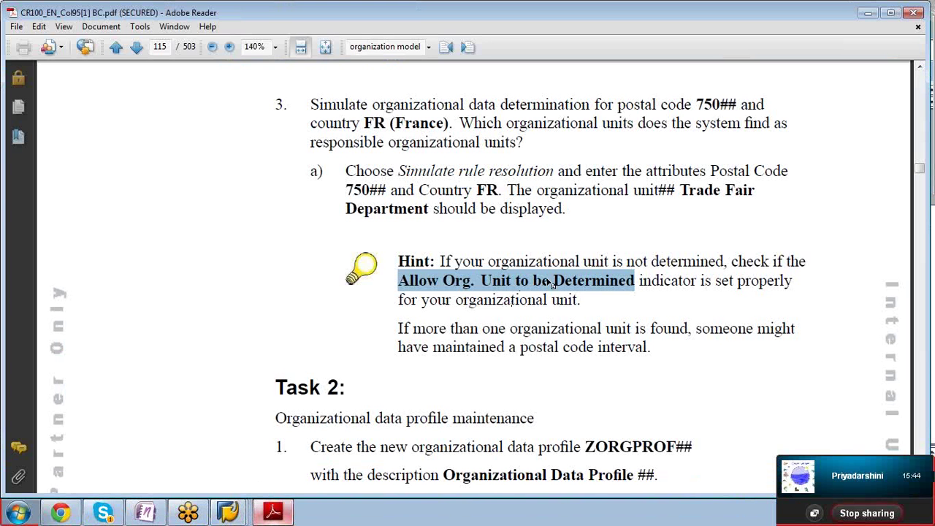
{"action": "mouse_move", "coordinate": [228, 511]}
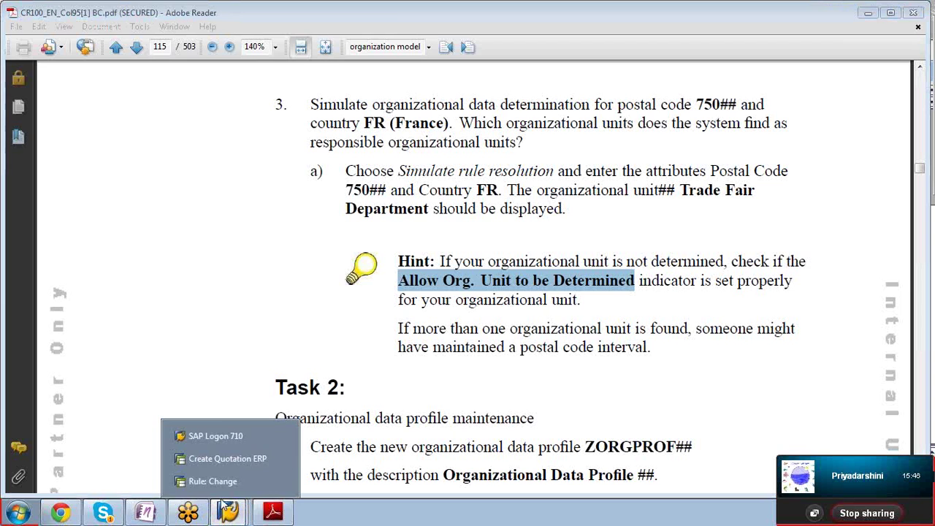
{"action": "left_click", "coordinate": [208, 479]}
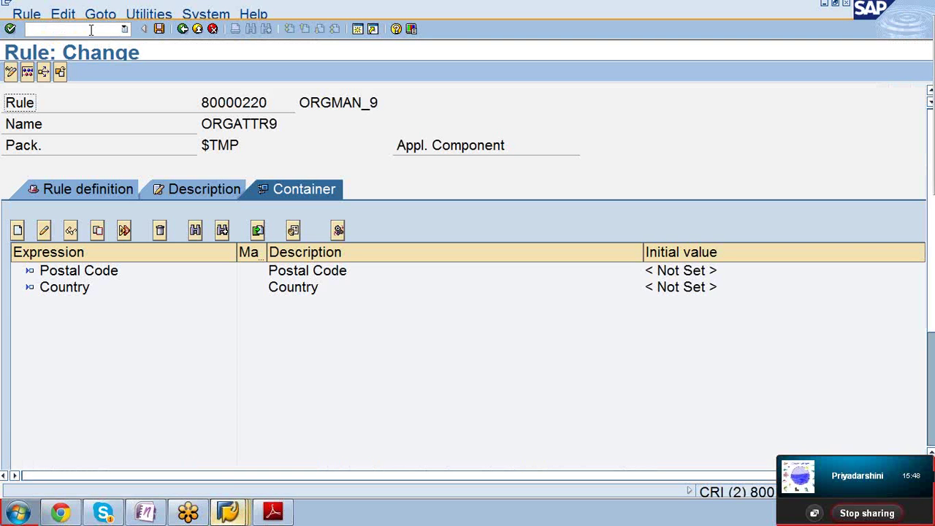
Step: Start transaction ppoma_crm in a new SAP session
{"action": "left_click", "coordinate": [85, 30]}
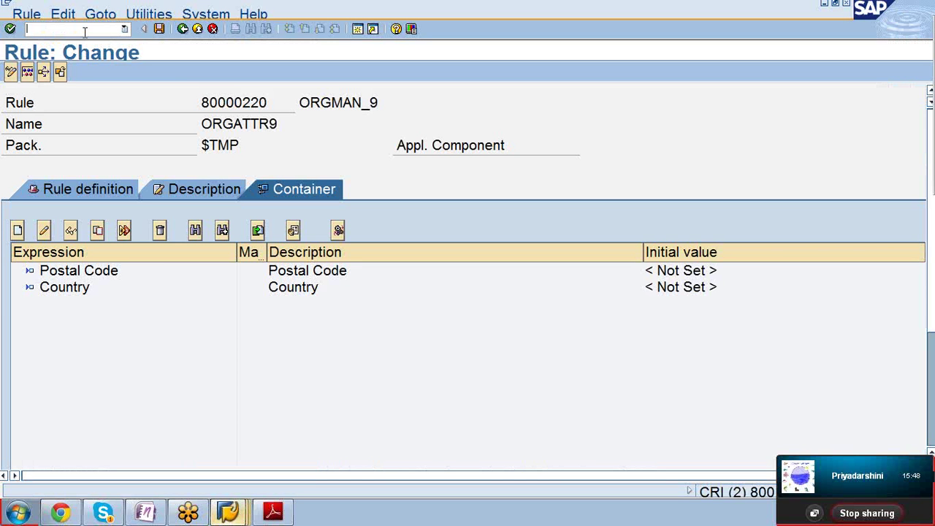
{"action": "left_click", "coordinate": [357, 30]}
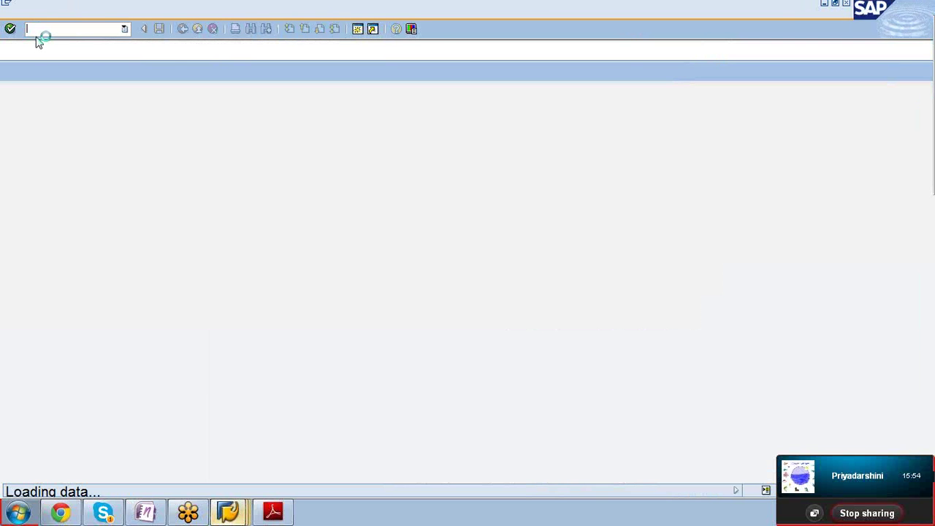
{"action": "type", "text": "ppoma_"}
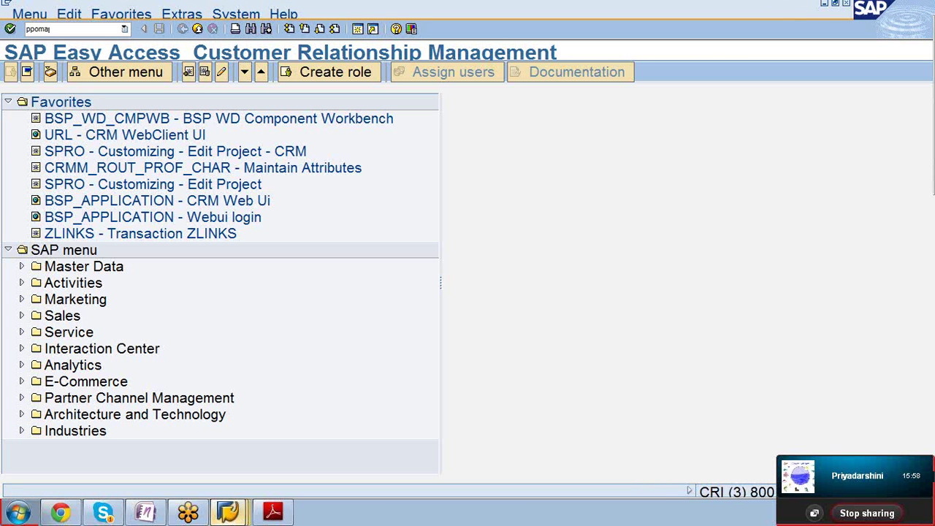
{"action": "type", "text": "crm"}
{"action": "key", "text": "Return"}
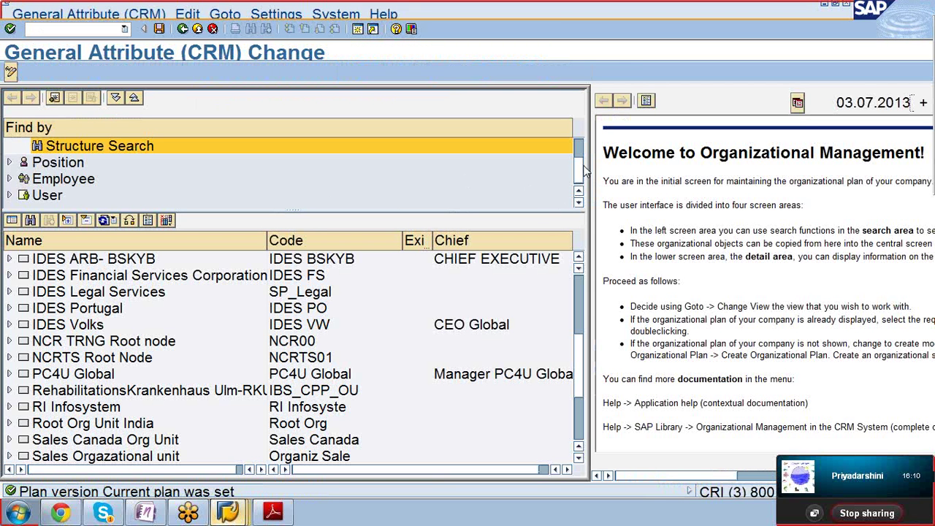
Step: Search for organizational units by search term with the name ides
{"action": "scroll", "coordinate": [581, 172], "scroll_direction": "up", "scroll_amount": 2}
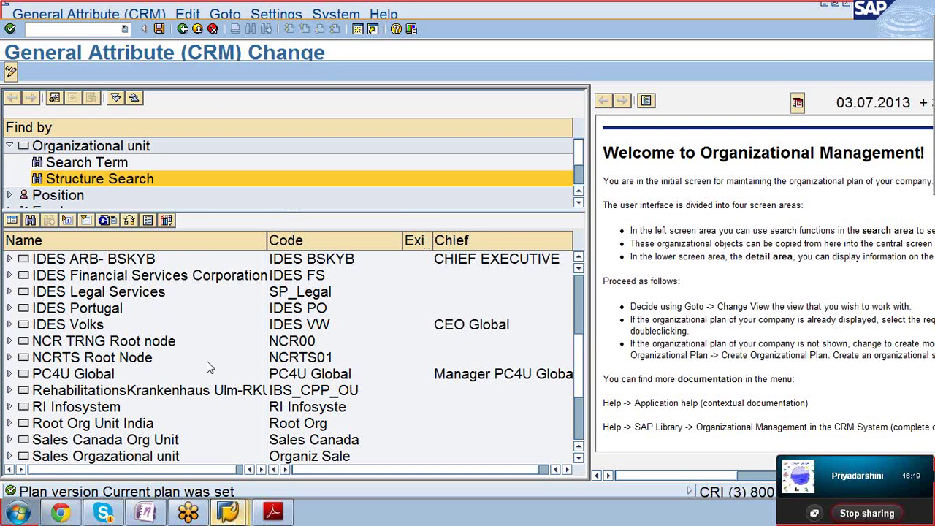
{"action": "left_click_drag", "start_coordinate": [578, 369], "coordinate": [580, 339]}
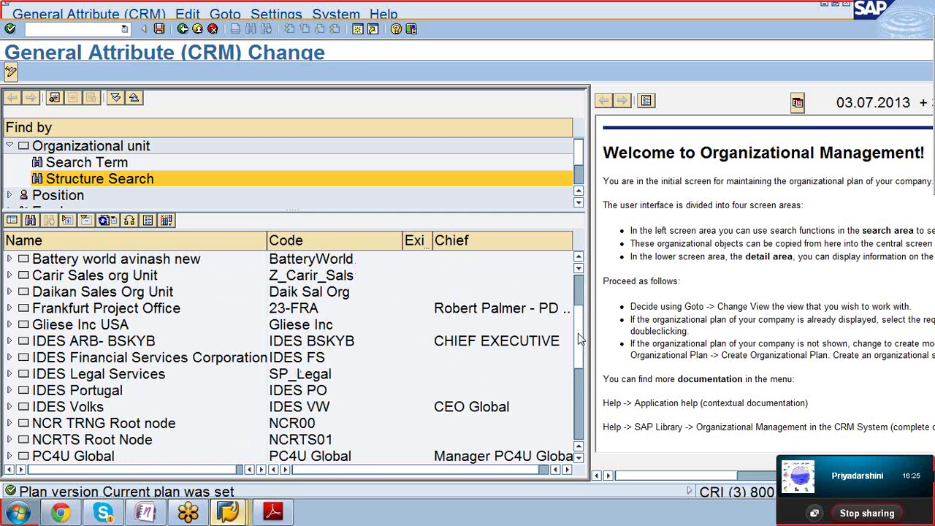
{"action": "left_click_drag", "start_coordinate": [580, 342], "coordinate": [586, 371]}
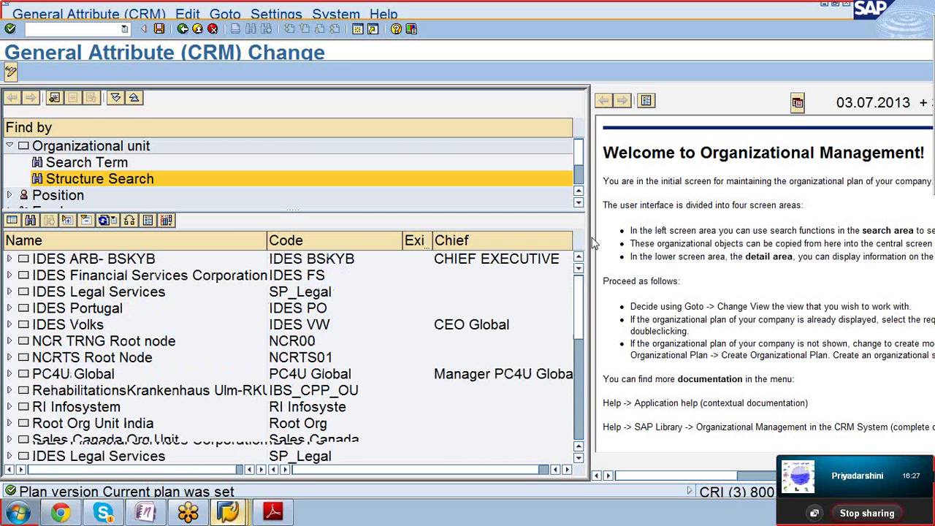
{"action": "left_click", "coordinate": [84, 163]}
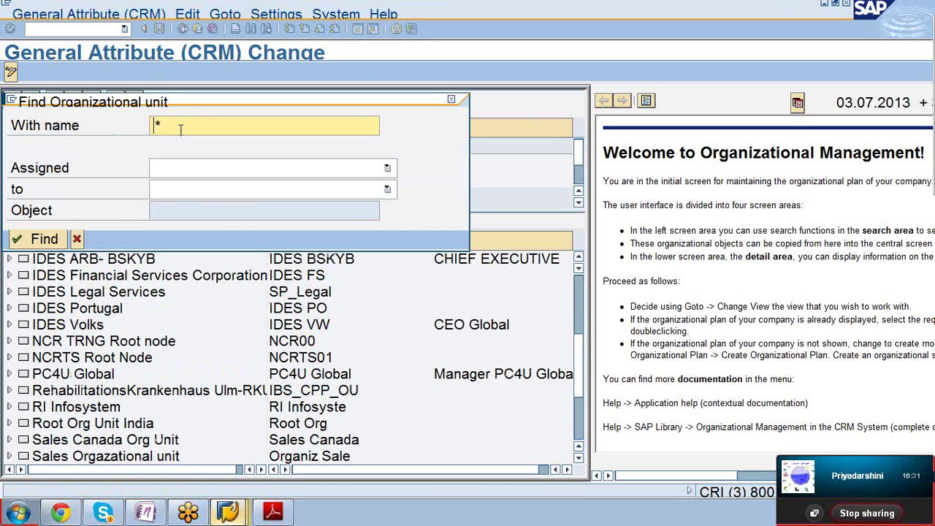
{"action": "left_click_drag", "start_coordinate": [163, 125], "coordinate": [148, 129]}
{"action": "type", "text": "ide"}
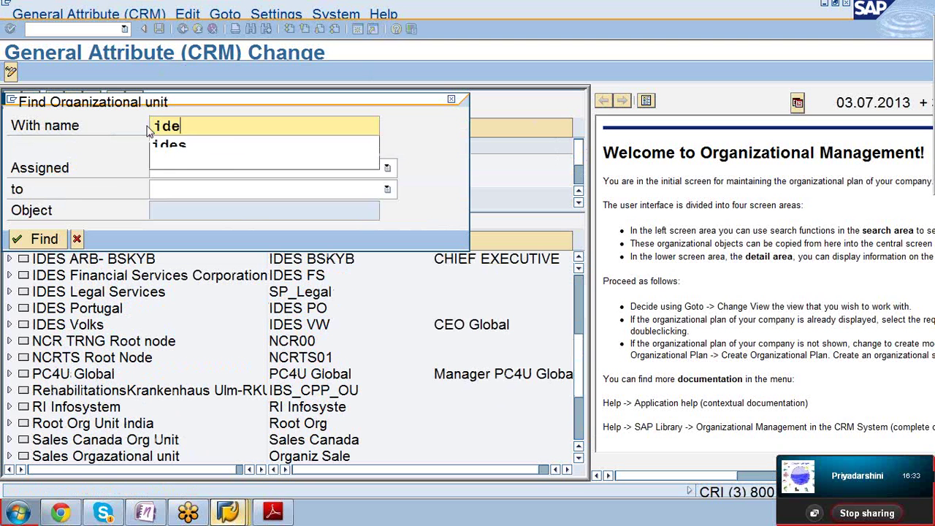
{"action": "type", "text": "s"}
{"action": "key", "text": "Return"}
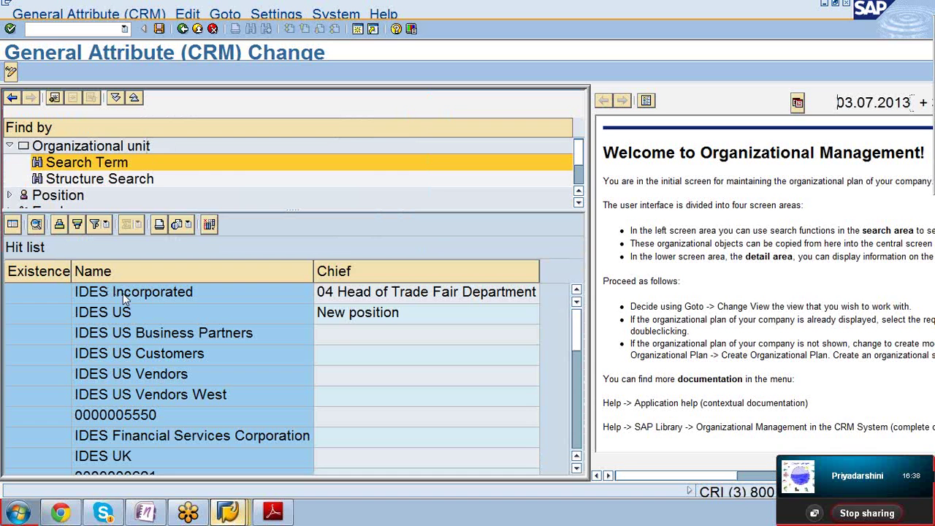
Step: Simulate the resolution of rule 80000220 in the Rule: Change session with postal code 75001
{"action": "mouse_move", "coordinate": [227, 512]}
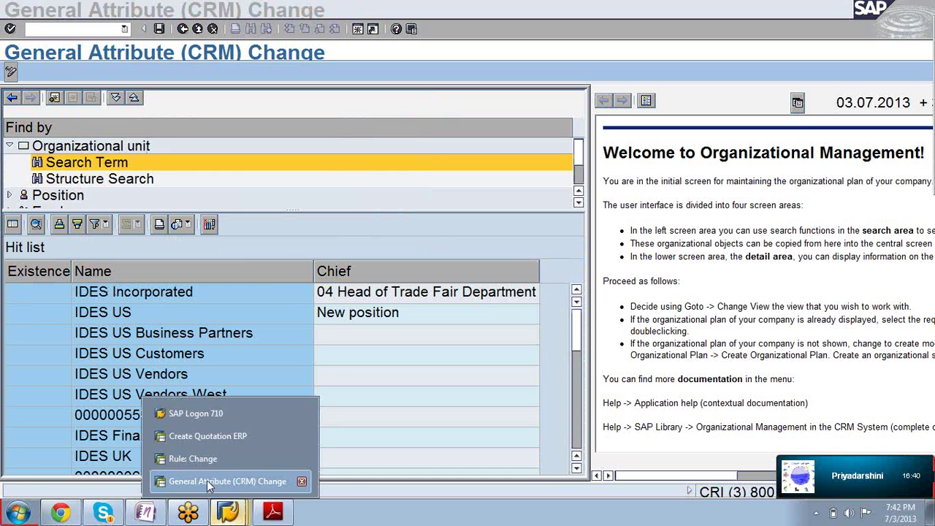
{"action": "left_click", "coordinate": [204, 465]}
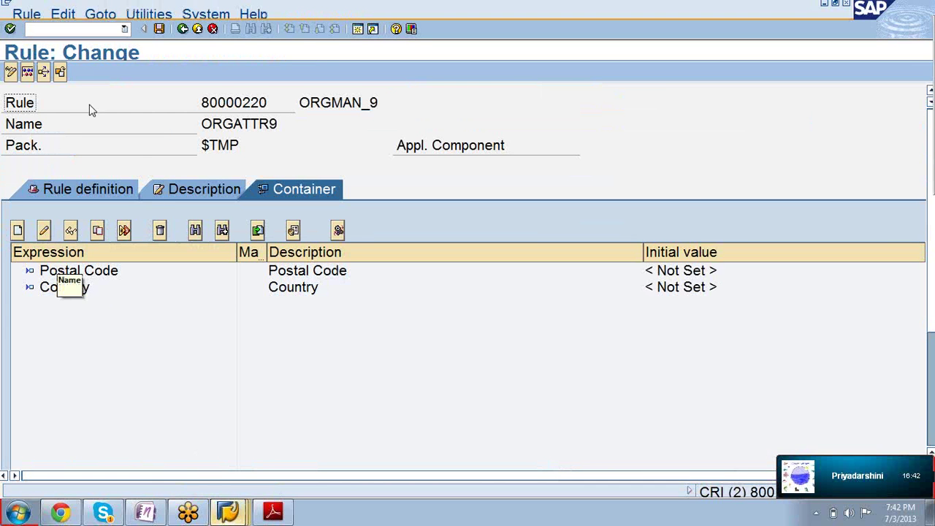
{"action": "left_click", "coordinate": [27, 73]}
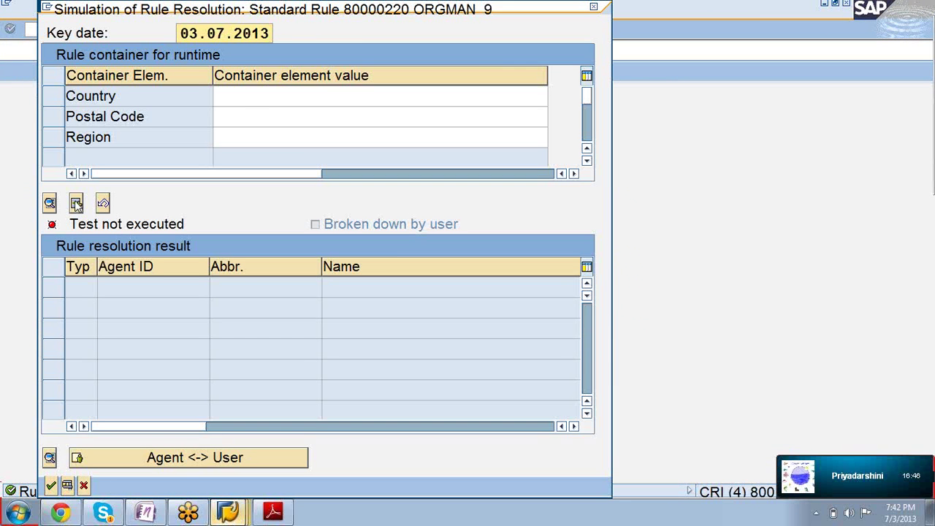
{"action": "left_click", "coordinate": [251, 116]}
{"action": "type", "text": "75001"}
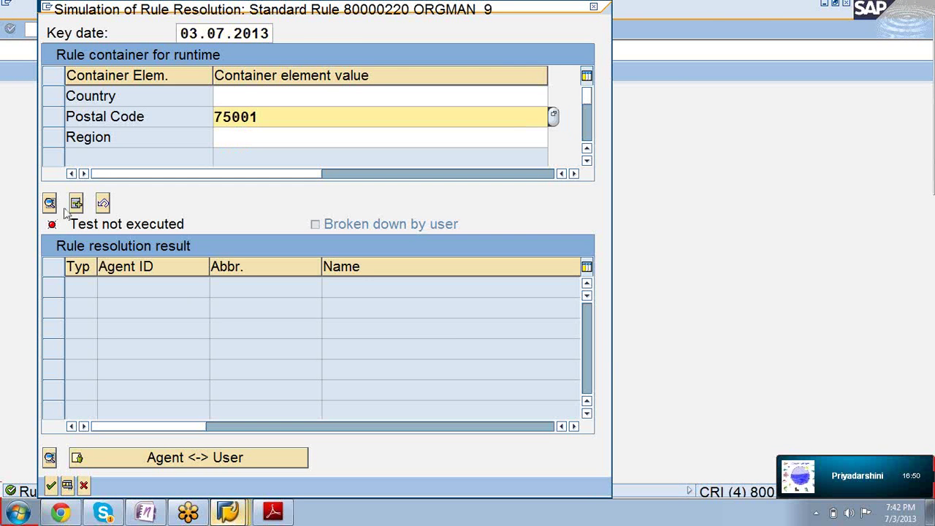
{"action": "left_click", "coordinate": [67, 487]}
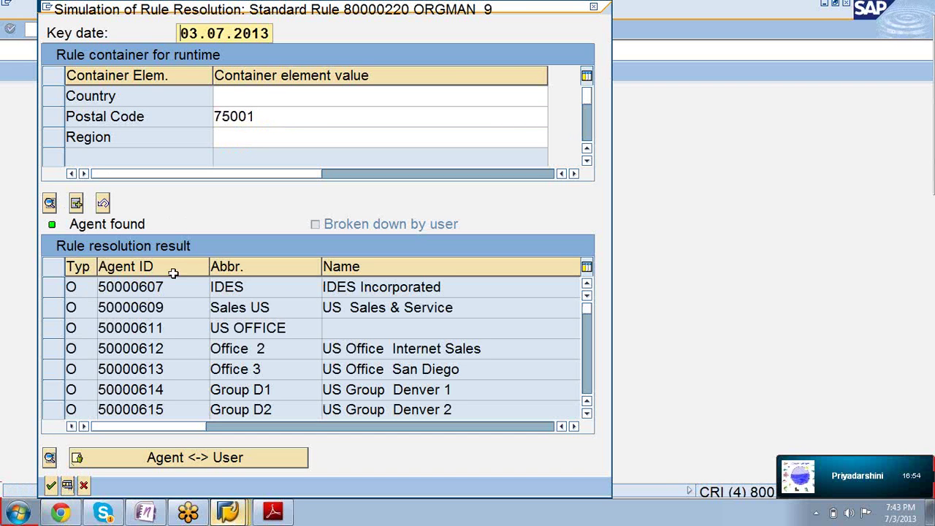
Step: Highlight IDES Incorporated in the resolution result, and select the same organizational unit in the General Attribute (CRM) Change hit list
{"action": "left_click_drag", "start_coordinate": [441, 287], "coordinate": [327, 287]}
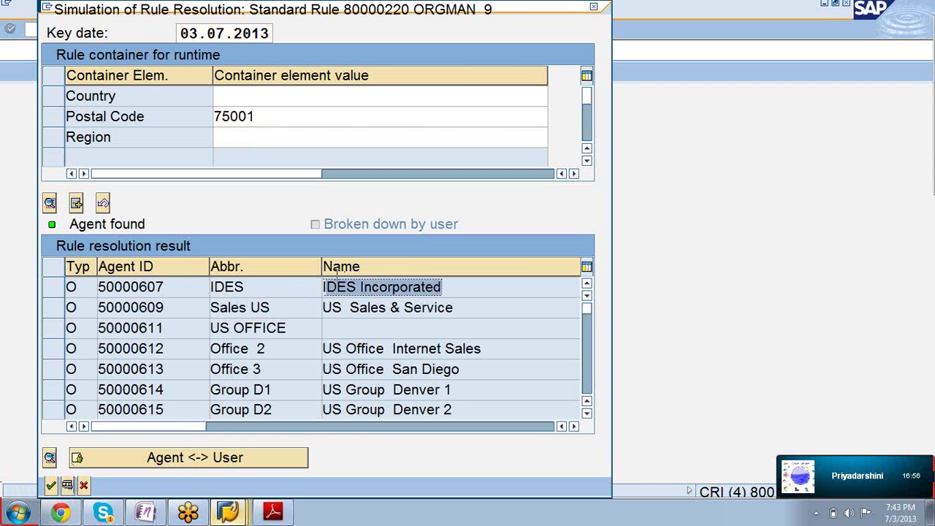
{"action": "left_click", "coordinate": [228, 512]}
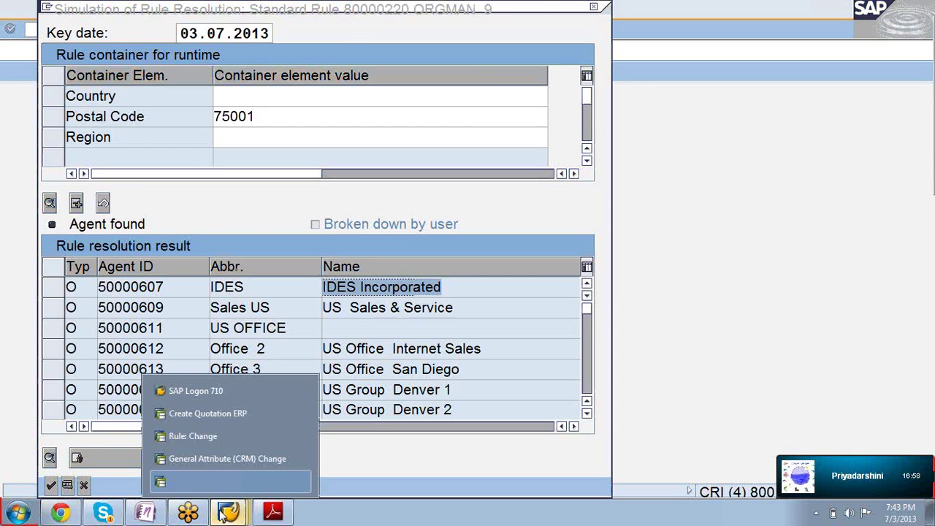
{"action": "left_click", "coordinate": [220, 458]}
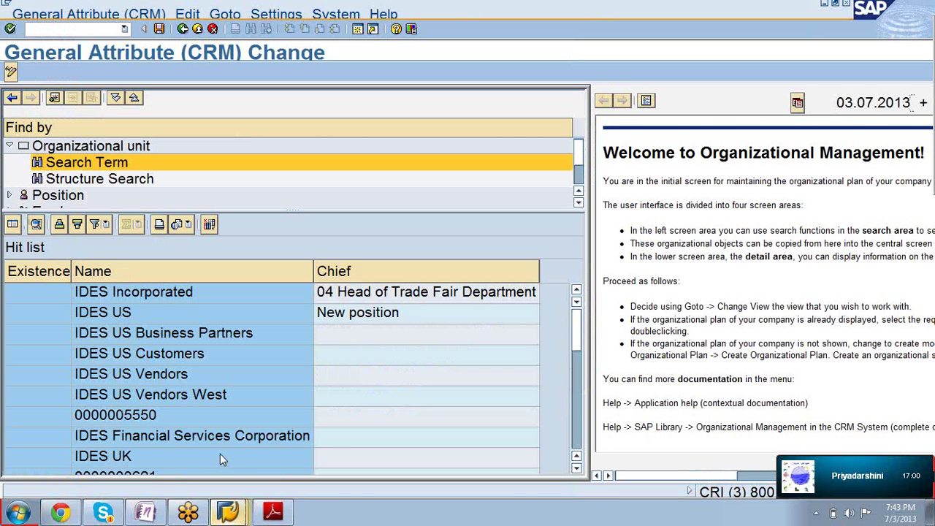
{"action": "left_click", "coordinate": [195, 293]}
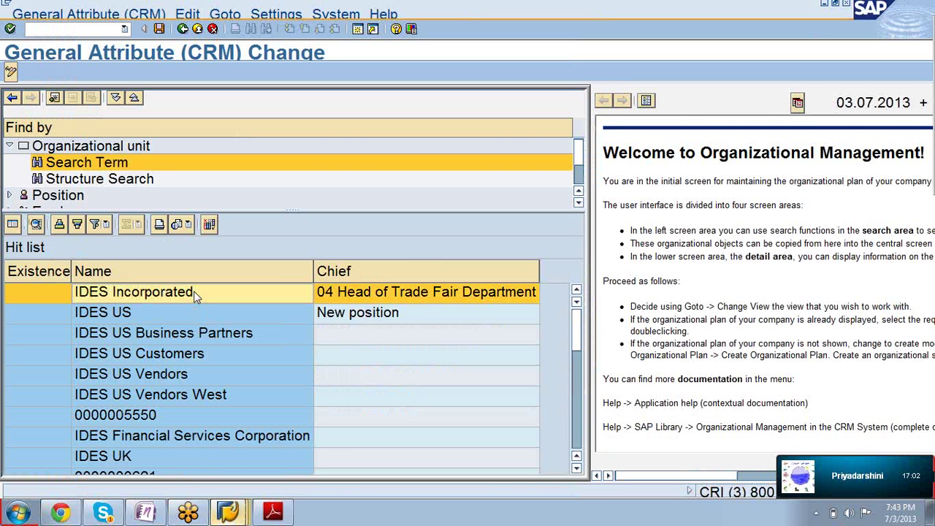
Step: Move the call window clear of the work area, open IDES Incorporated from the hit list and widen its details area
{"action": "mouse_move", "coordinate": [847, 468]}
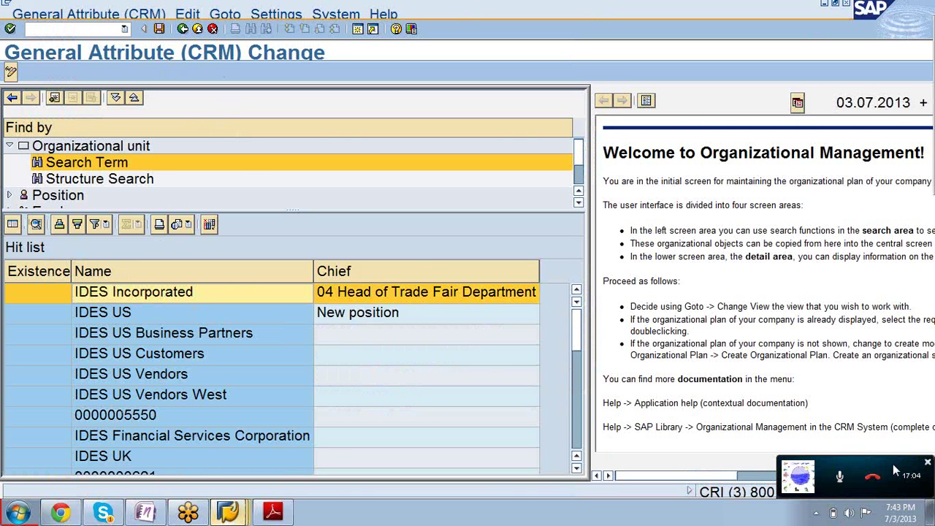
{"action": "left_click_drag", "start_coordinate": [882, 460], "coordinate": [905, 262]}
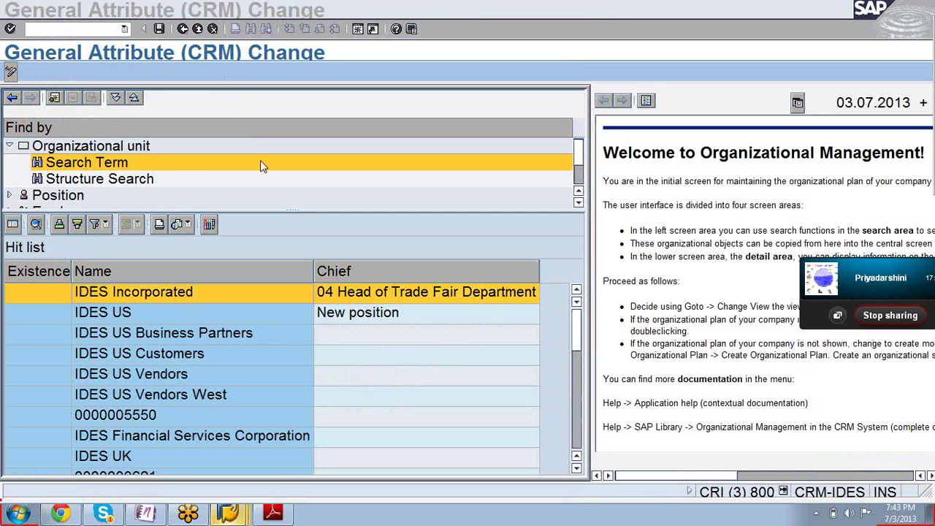
{"action": "left_click", "coordinate": [123, 293]}
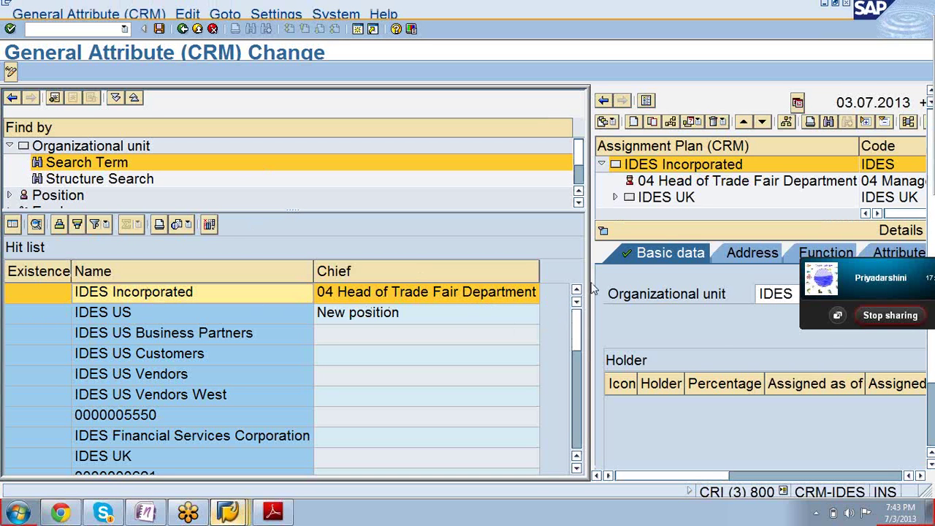
{"action": "left_click_drag", "start_coordinate": [588, 282], "coordinate": [23, 286]}
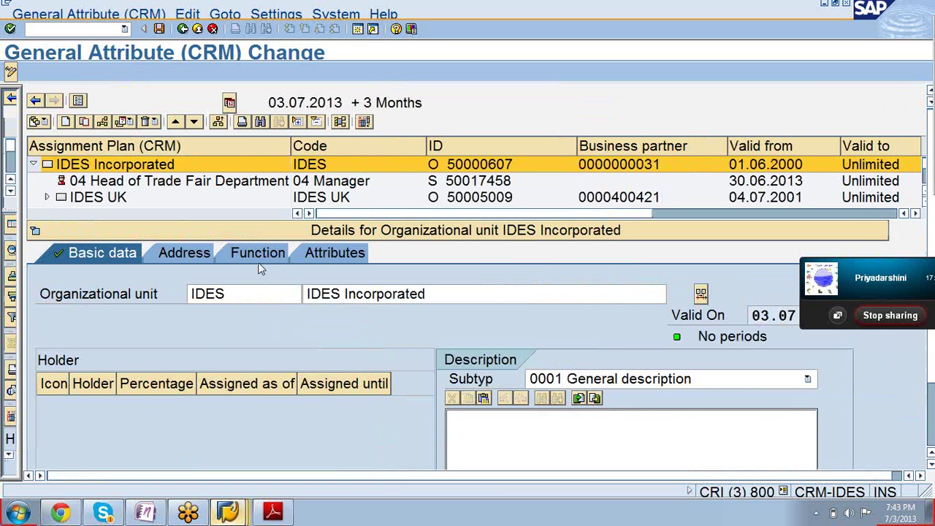
Step: Show the attributes of IDES Incorporated and highlight its Country and reference currency values
{"action": "left_click", "coordinate": [326, 254]}
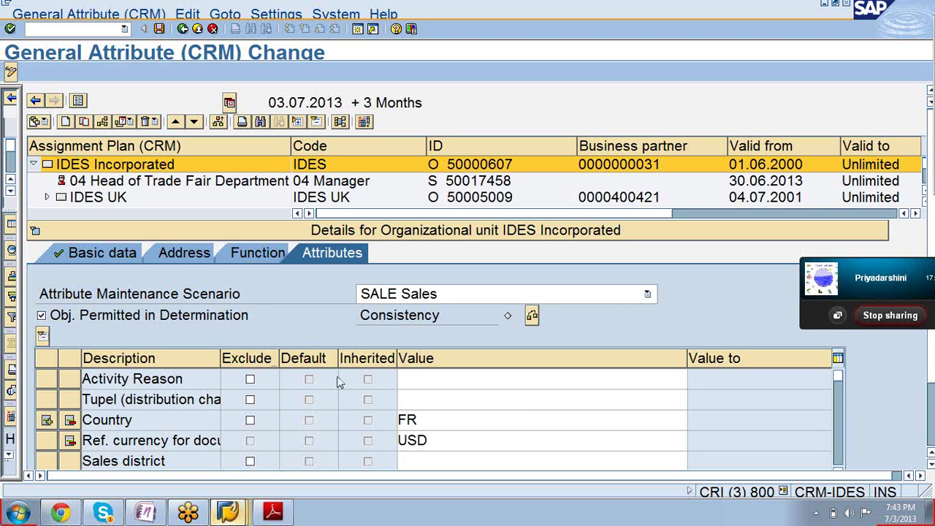
{"action": "left_click_drag", "start_coordinate": [425, 422], "coordinate": [397, 421]}
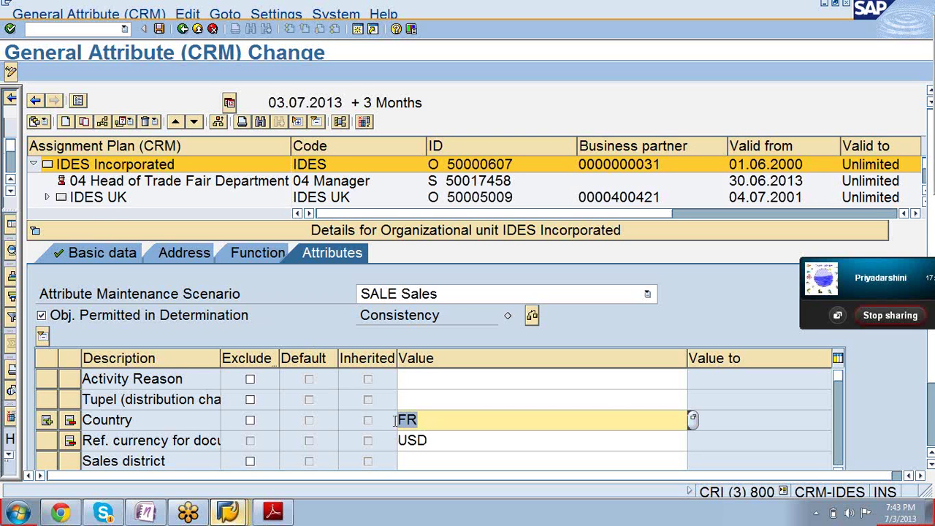
{"action": "left_click", "coordinate": [431, 445]}
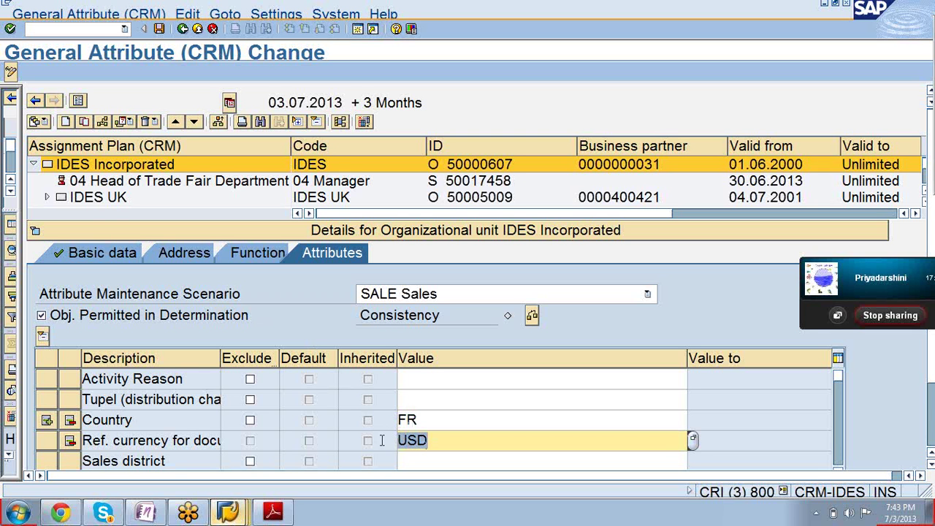
{"action": "left_click_drag", "start_coordinate": [419, 424], "coordinate": [369, 412]}
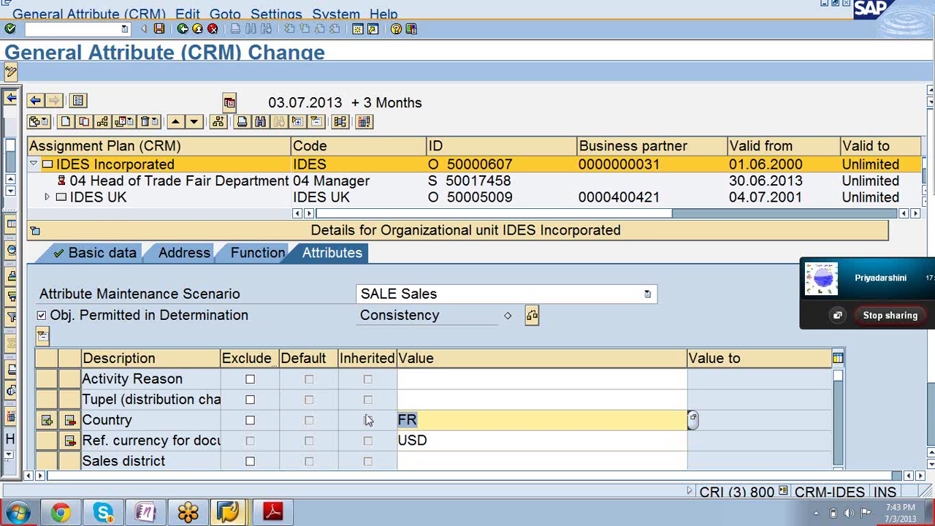
Step: Compare country FR in the exercise PDF in Adobe Reader with the unit's Country attribute in SAP, and select the 04 Head of Trade Fair Department position
{"action": "left_click", "coordinate": [274, 513]}
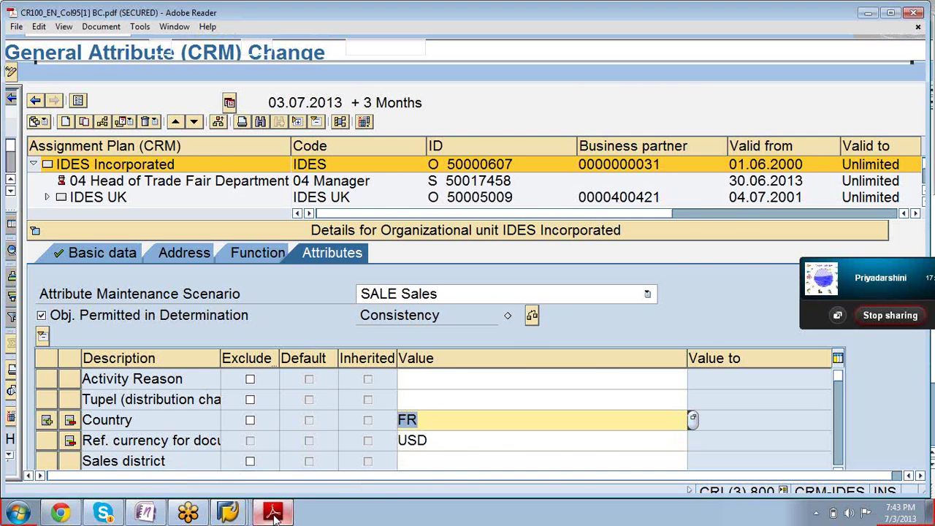
{"action": "left_click_drag", "start_coordinate": [476, 189], "coordinate": [497, 188]}
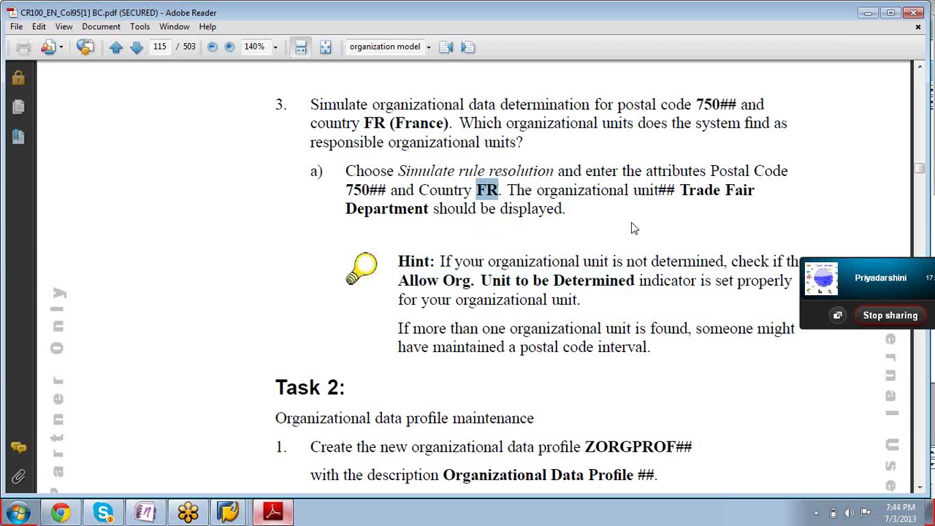
{"action": "right_click", "coordinate": [228, 512]}
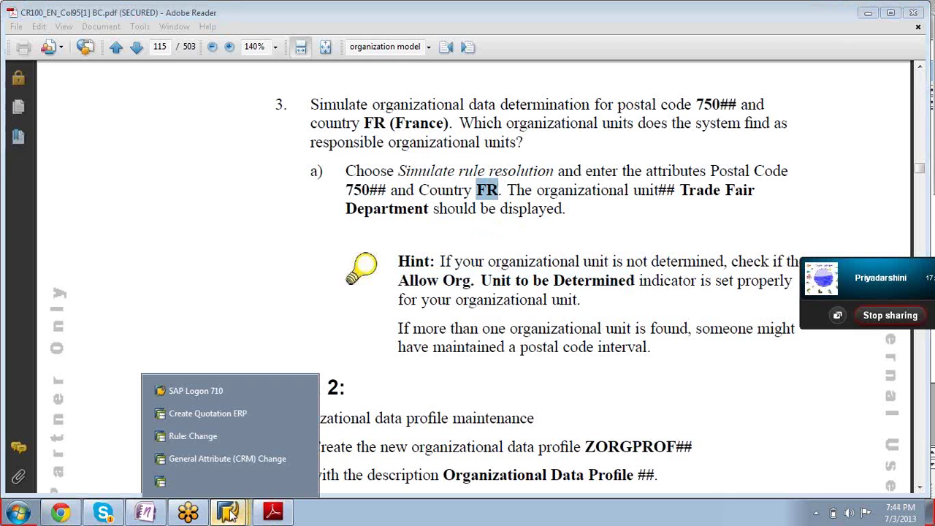
{"action": "left_click", "coordinate": [213, 460]}
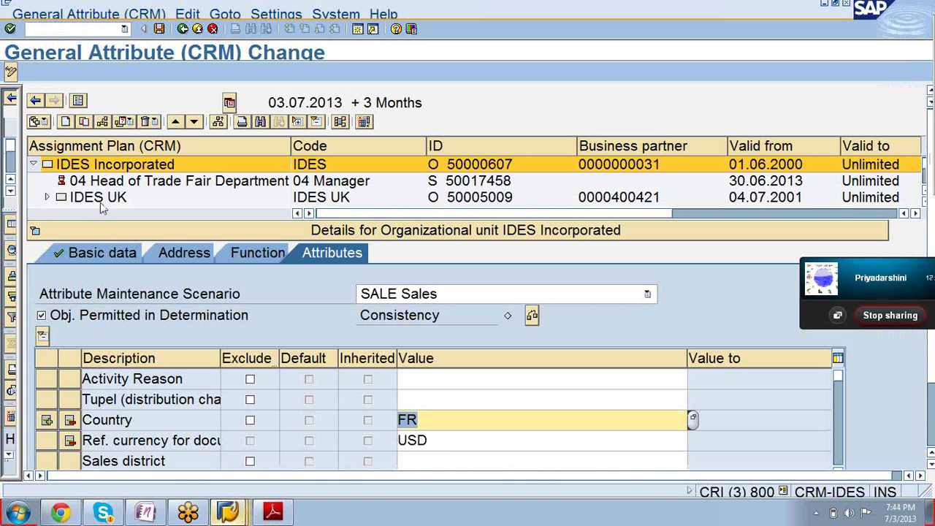
{"action": "left_click", "coordinate": [267, 185]}
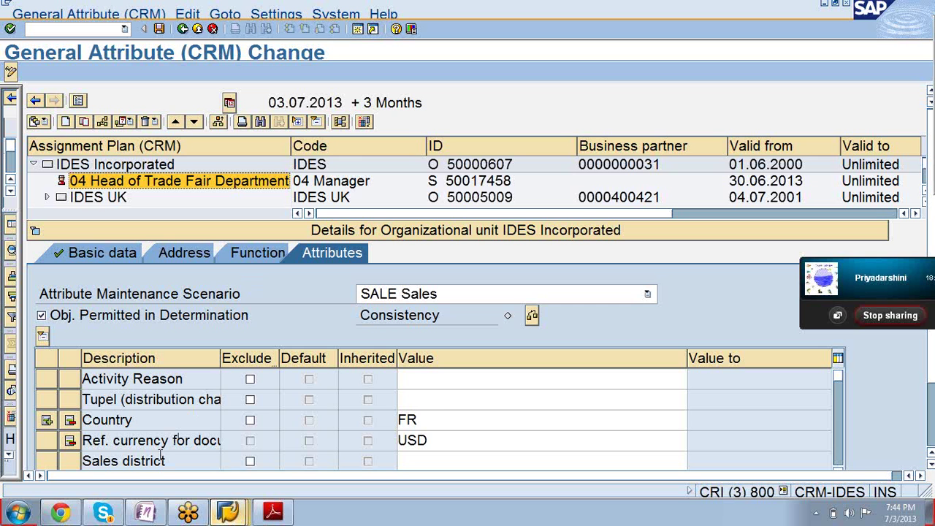
{"action": "left_click_drag", "start_coordinate": [441, 412], "coordinate": [67, 272]}
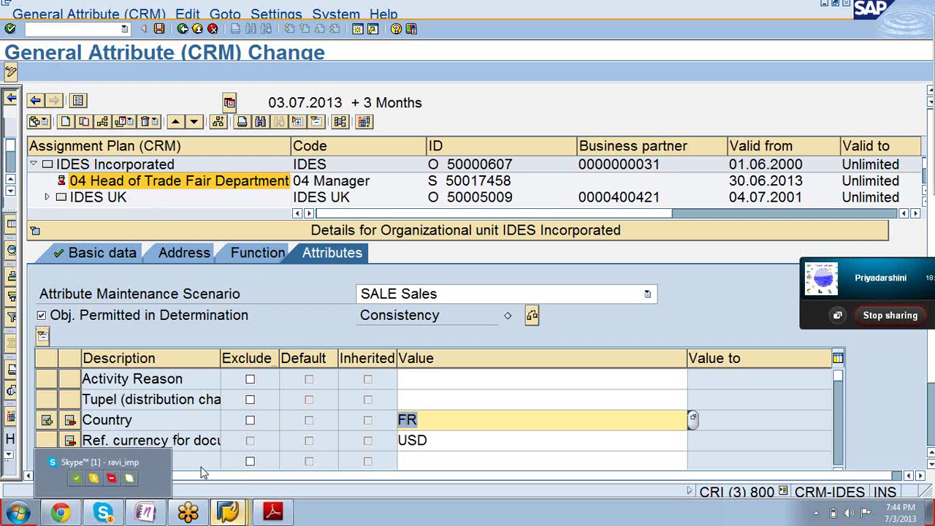
Step: Switch to the Rule: Change session and leave rule 80000220 for the Maintain Rule initial screen
{"action": "left_click", "coordinate": [230, 513]}
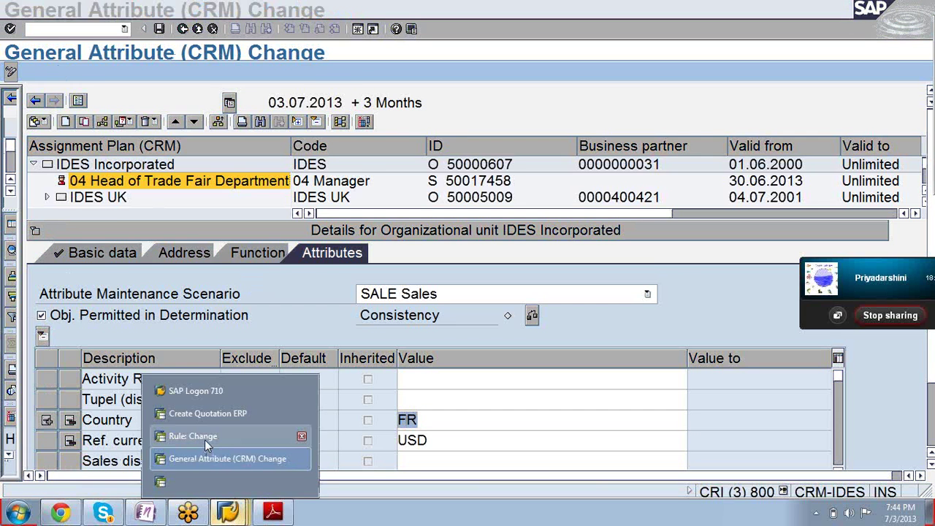
{"action": "left_click", "coordinate": [205, 439]}
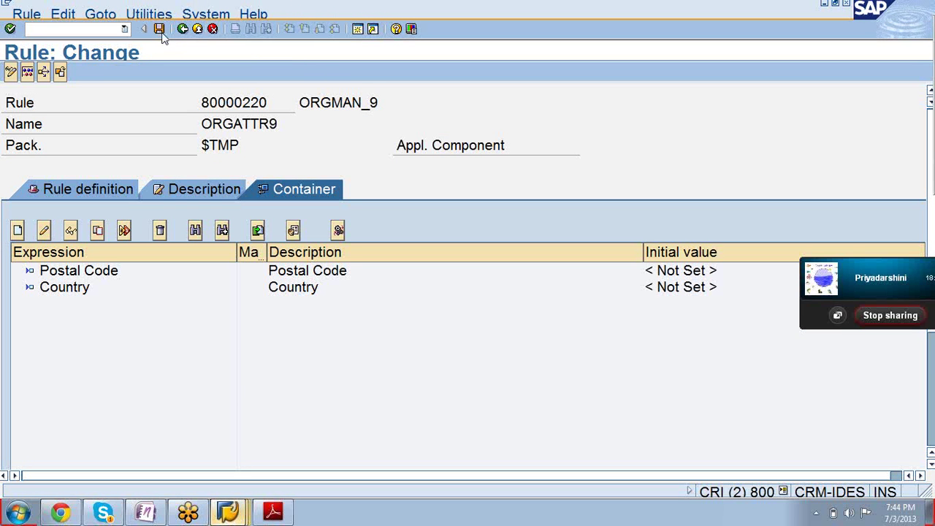
{"action": "left_click", "coordinate": [183, 30]}
Step: Switch to the CR100 PDF in Adobe Reader and review Solution 7, highlighting Task 1's instruction to define a new determination rule
{"action": "left_click", "coordinate": [273, 511]}
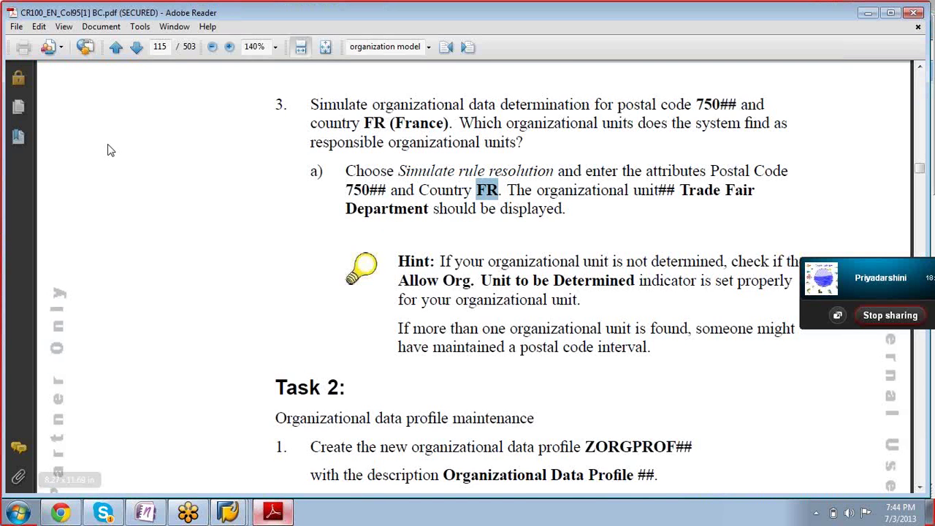
{"action": "scroll", "coordinate": [398, 329], "scroll_direction": "down", "scroll_amount": 3}
{"action": "scroll", "coordinate": [387, 332], "scroll_direction": "down", "scroll_amount": 2}
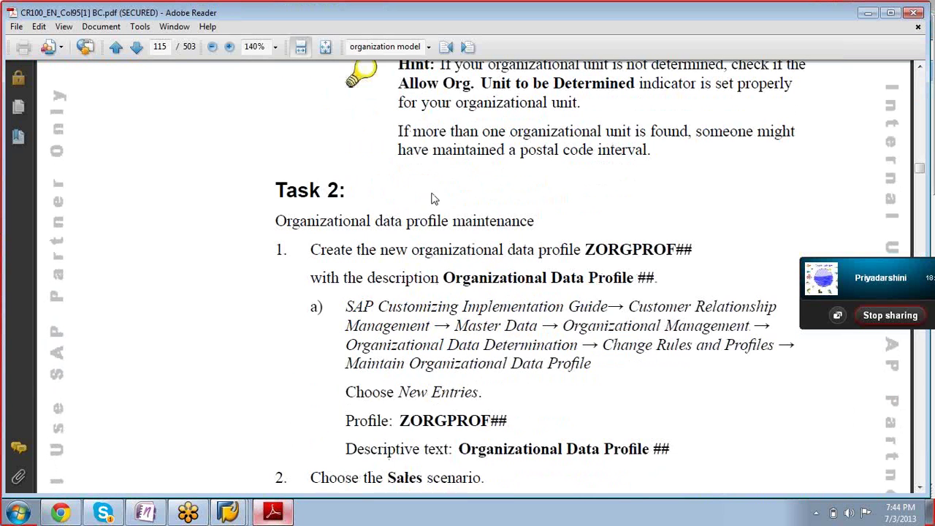
{"action": "left_click_drag", "start_coordinate": [274, 221], "coordinate": [582, 250]}
{"action": "scroll", "coordinate": [573, 225], "scroll_direction": "up", "scroll_amount": 15}
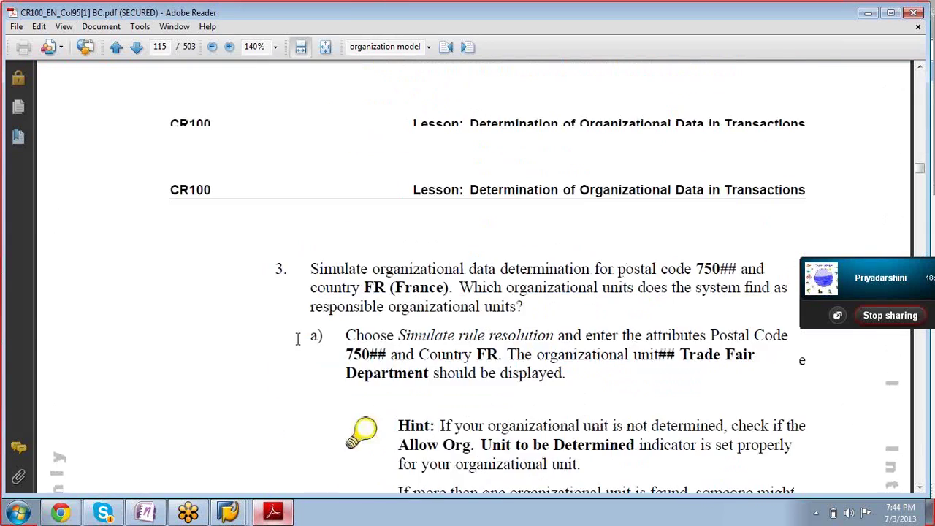
{"action": "scroll", "coordinate": [299, 372], "scroll_direction": "up", "scroll_amount": 10}
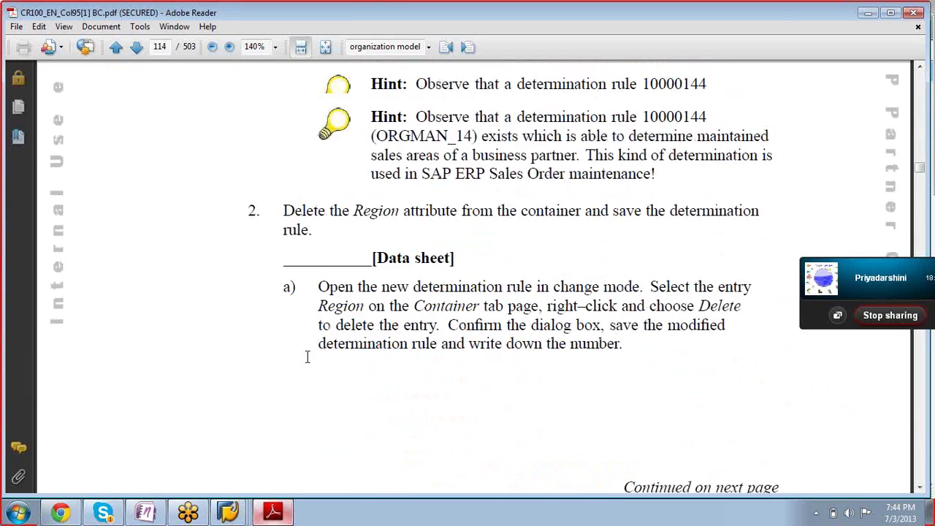
{"action": "scroll", "coordinate": [306, 373], "scroll_direction": "up", "scroll_amount": 12}
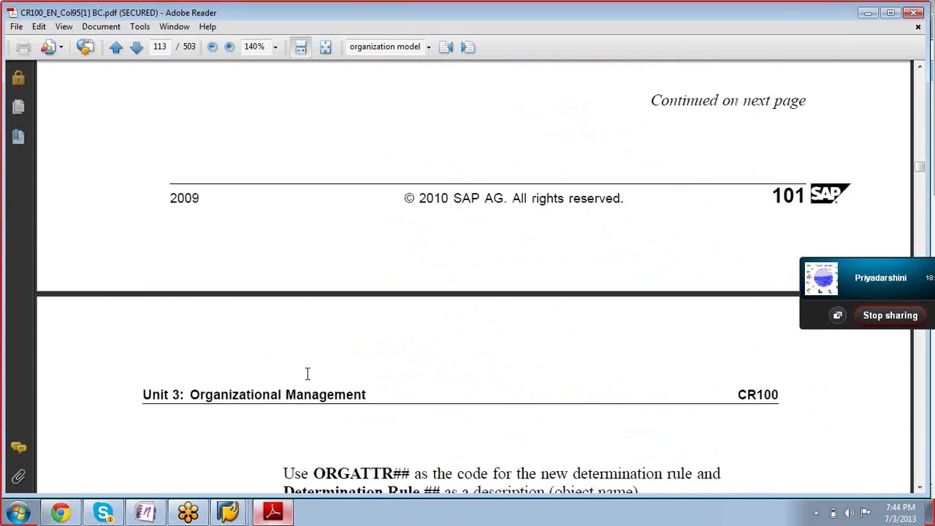
{"action": "scroll", "coordinate": [314, 392], "scroll_direction": "up", "scroll_amount": 6}
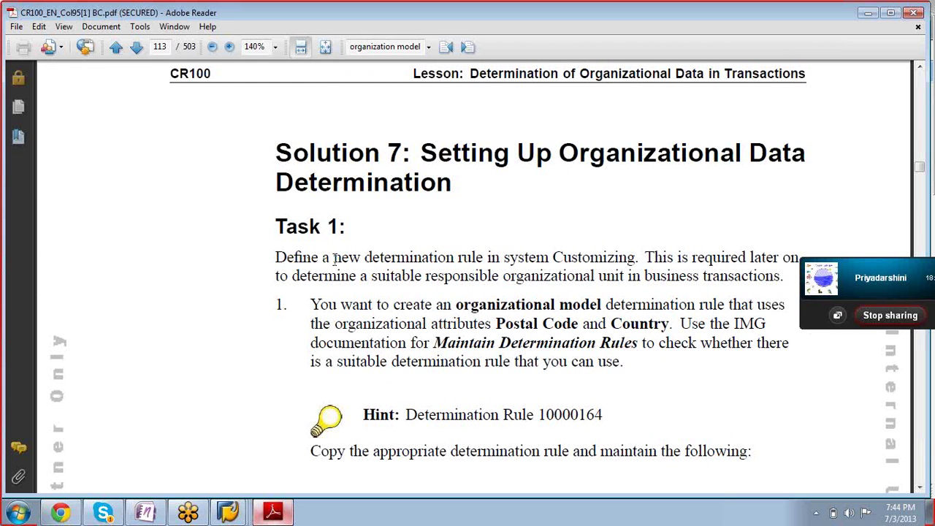
{"action": "left_click_drag", "start_coordinate": [284, 258], "coordinate": [536, 257]}
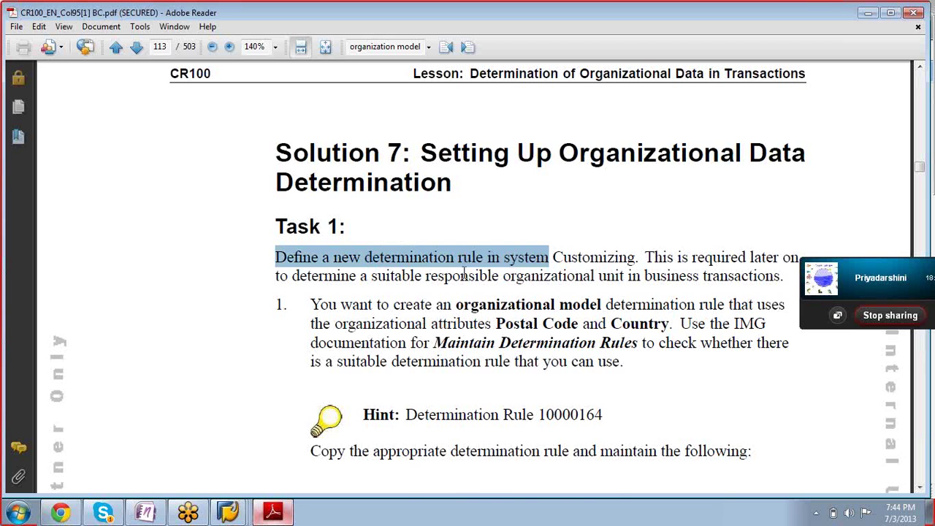
Step: Read Task 2 on organizational data profile maintenance, from creating profile ZORGPROF## to setting the Sales Organization and Distribution Channel indicators
{"action": "scroll", "coordinate": [456, 307], "scroll_direction": "down", "scroll_amount": 10}
{"action": "scroll", "coordinate": [456, 314], "scroll_direction": "down", "scroll_amount": 15}
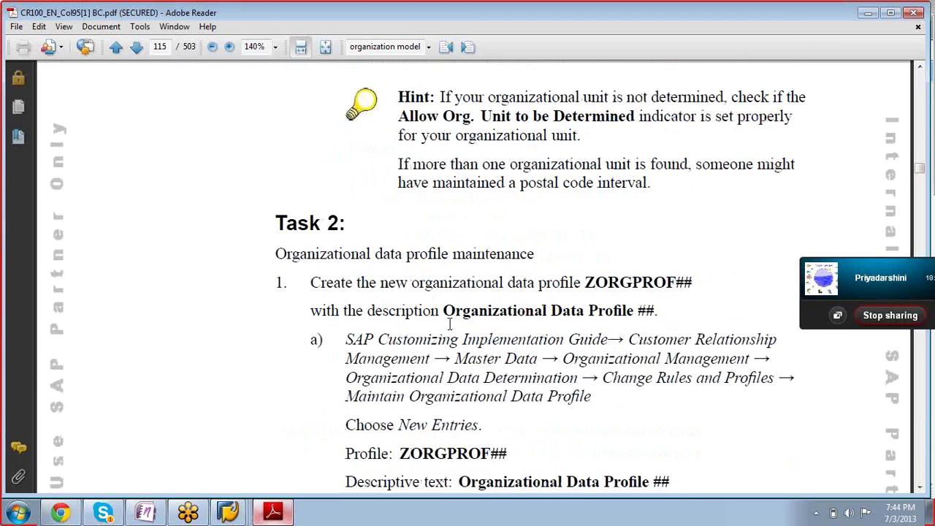
{"action": "left_click_drag", "start_coordinate": [275, 253], "coordinate": [477, 253]}
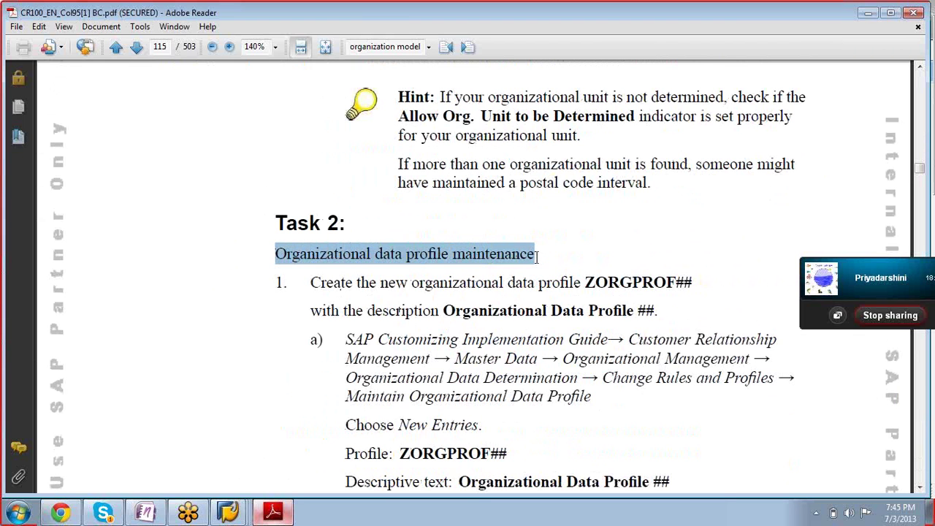
{"action": "scroll", "coordinate": [538, 256], "scroll_direction": "down", "scroll_amount": 5}
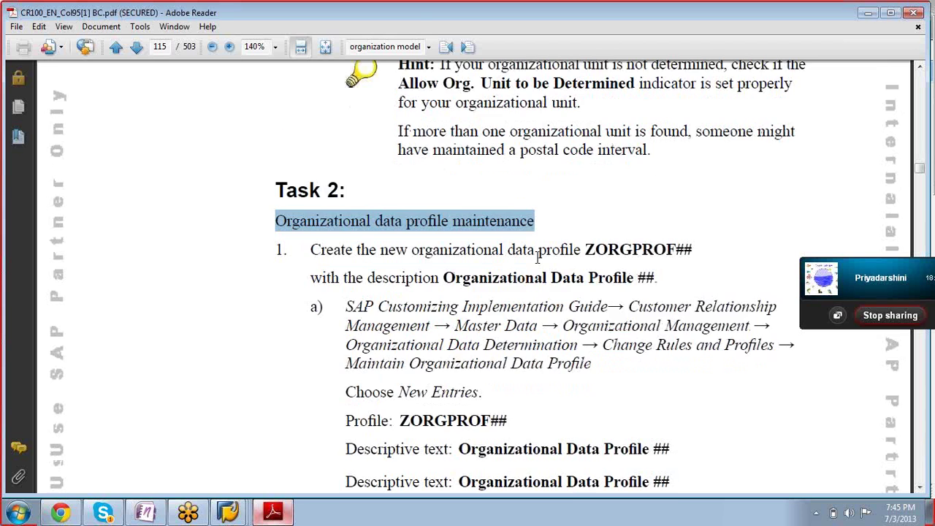
{"action": "scroll", "coordinate": [538, 264], "scroll_direction": "down", "scroll_amount": 3}
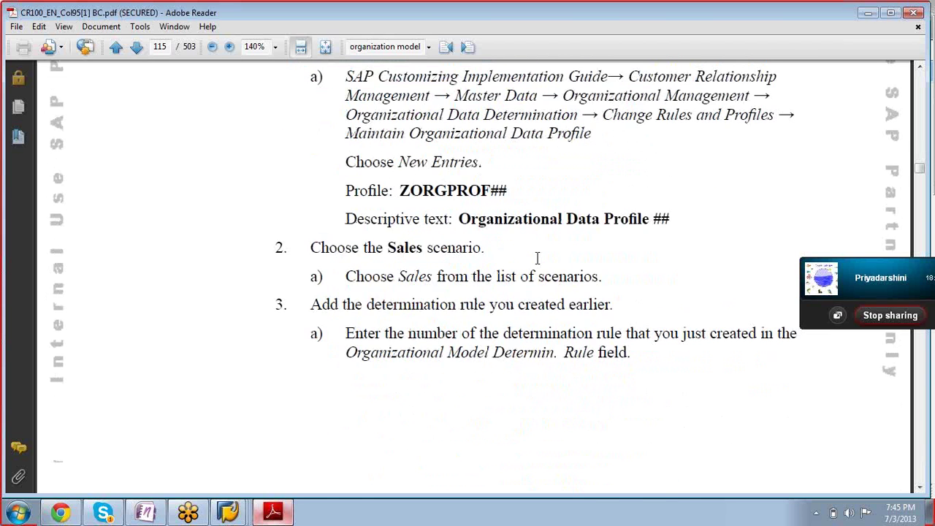
{"action": "scroll", "coordinate": [537, 258], "scroll_direction": "down", "scroll_amount": 3}
{"action": "scroll", "coordinate": [537, 260], "scroll_direction": "down", "scroll_amount": 12}
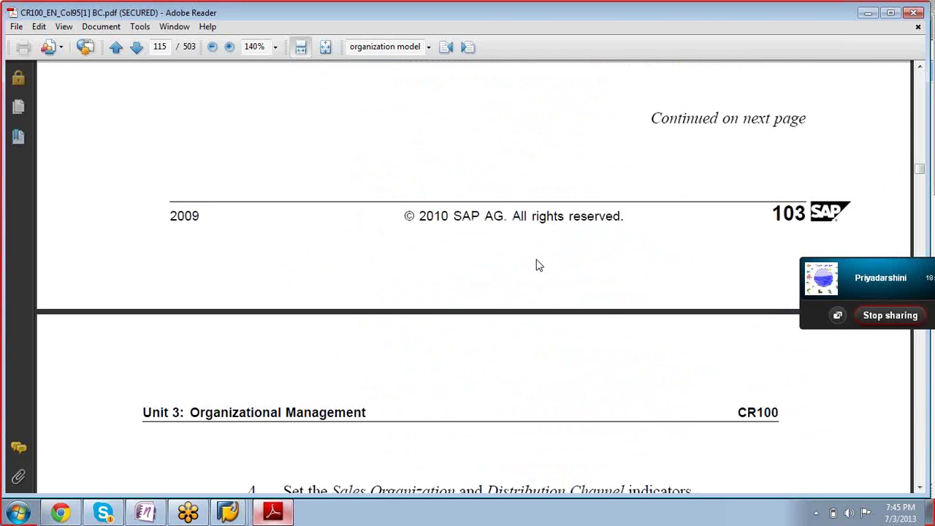
{"action": "scroll", "coordinate": [537, 265], "scroll_direction": "down", "scroll_amount": 4}
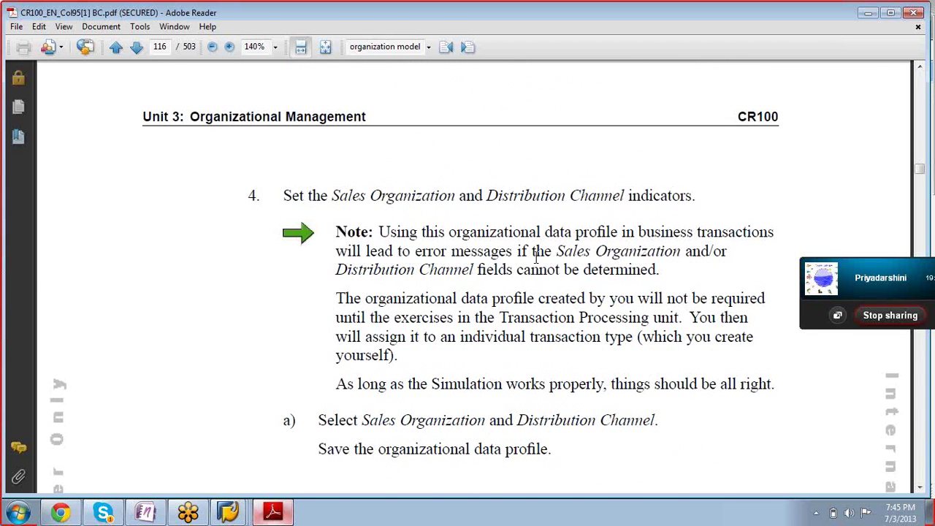
{"action": "scroll", "coordinate": [537, 257], "scroll_direction": "up", "scroll_amount": 15}
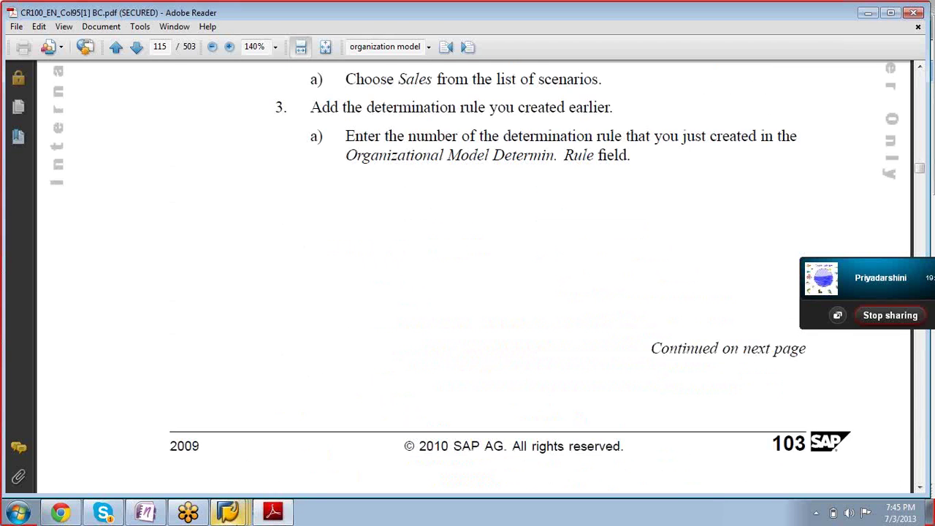
Step: Switch to SAP and check the open sessions, viewing Maintain Rule and returning to General Attribute (CRM) Change
{"action": "left_click", "coordinate": [227, 512]}
{"action": "left_click", "coordinate": [198, 456]}
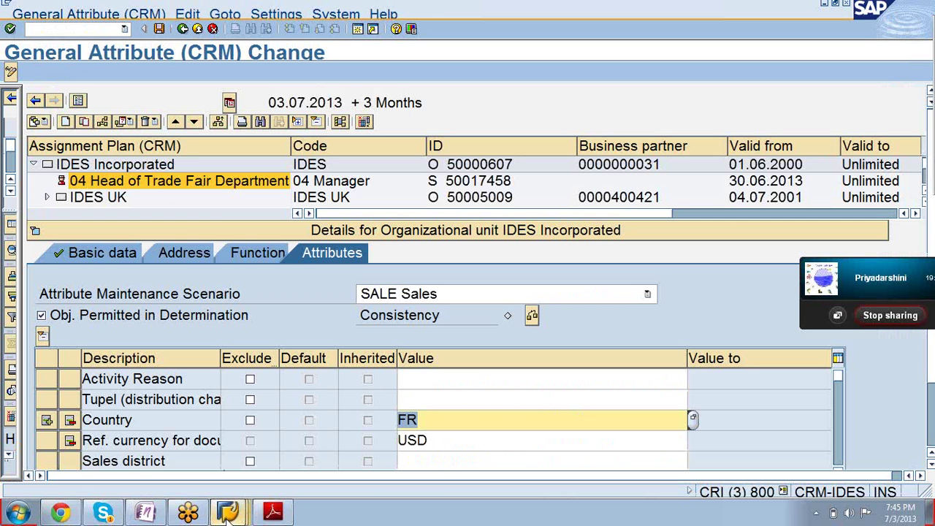
{"action": "left_click", "coordinate": [227, 517]}
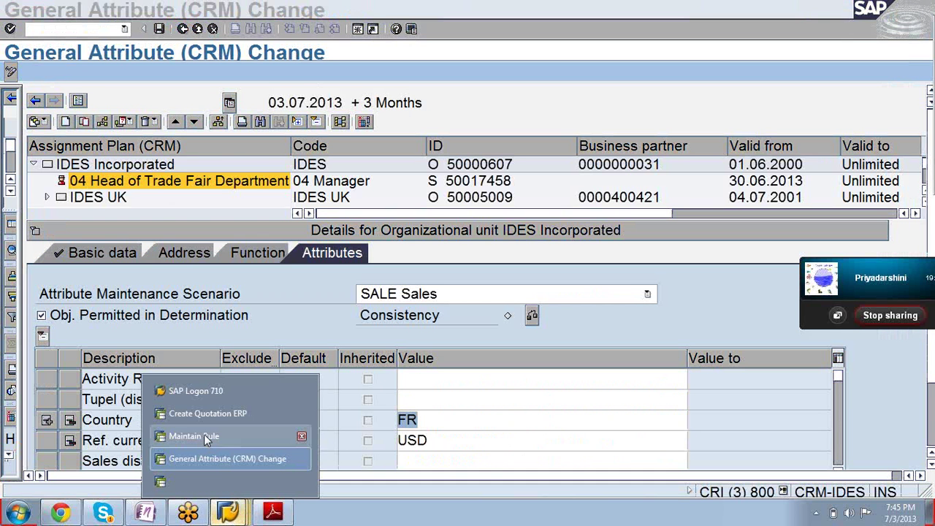
{"action": "left_click", "coordinate": [194, 434]}
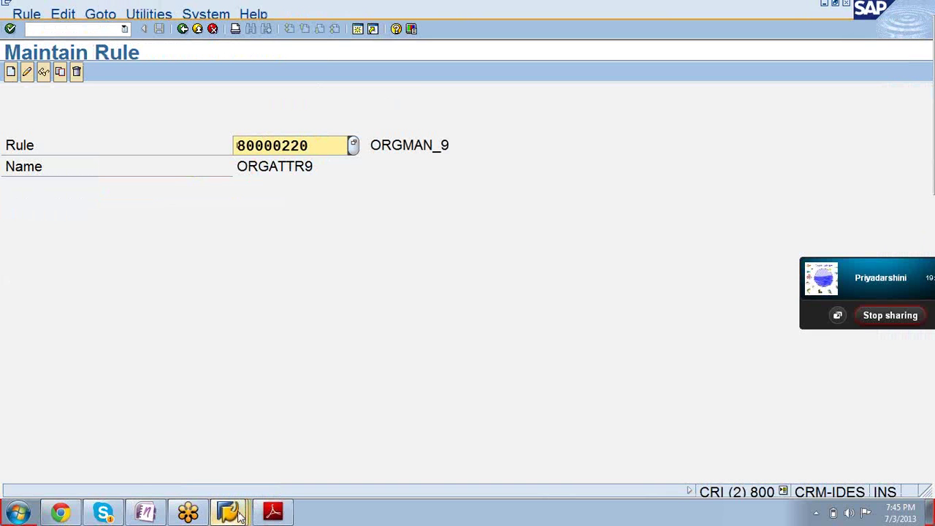
{"action": "left_click", "coordinate": [237, 511]}
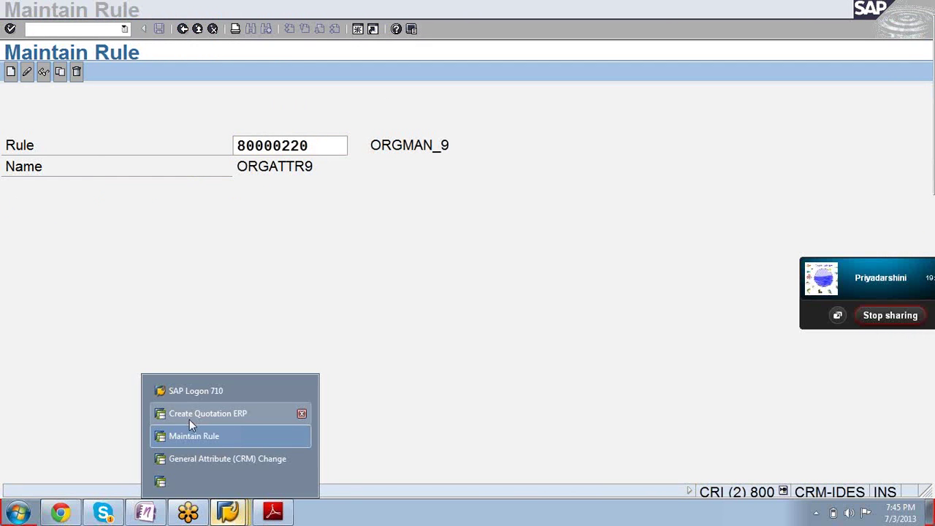
{"action": "left_click", "coordinate": [205, 460]}
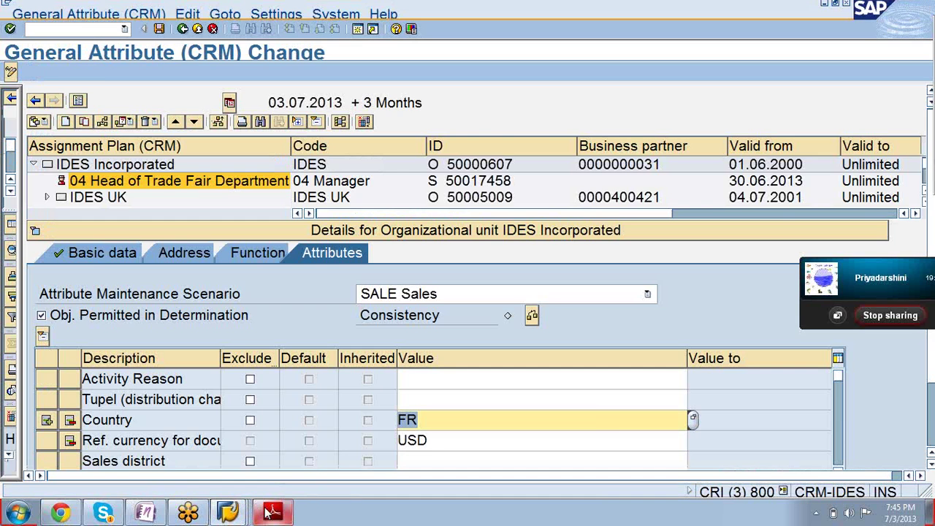
Step: Switch to the CR100 PDF in Adobe Reader and highlight Task 2's Customizing path to Maintain Organizational Data Profile
{"action": "left_click", "coordinate": [272, 513]}
{"action": "scroll", "coordinate": [343, 358], "scroll_direction": "up", "scroll_amount": 10}
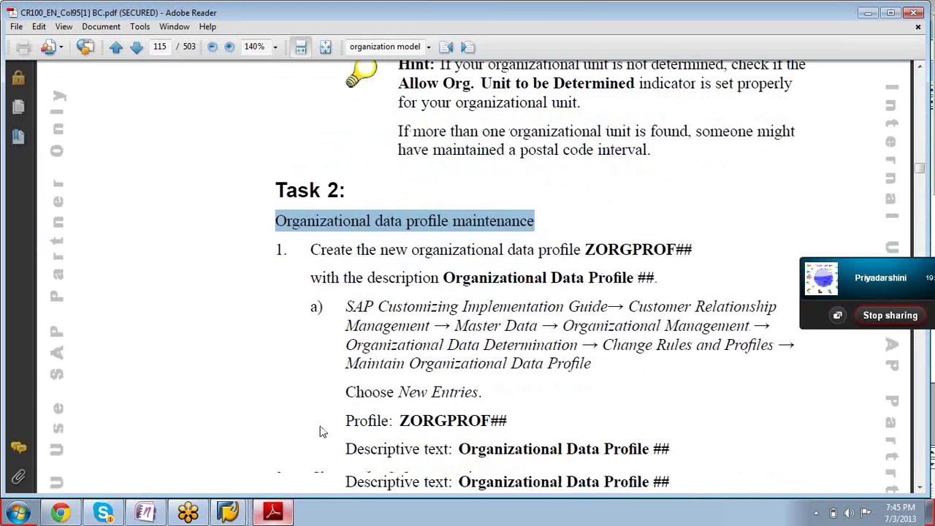
{"action": "scroll", "coordinate": [319, 432], "scroll_direction": "down", "scroll_amount": 2}
{"action": "left_click_drag", "start_coordinate": [346, 240], "coordinate": [606, 313]}
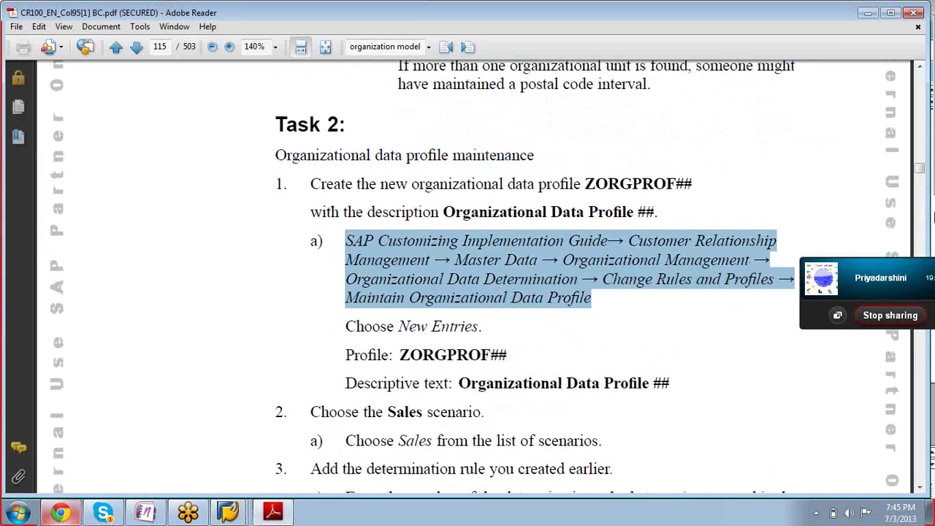
{"action": "mouse_move", "coordinate": [861, 312]}
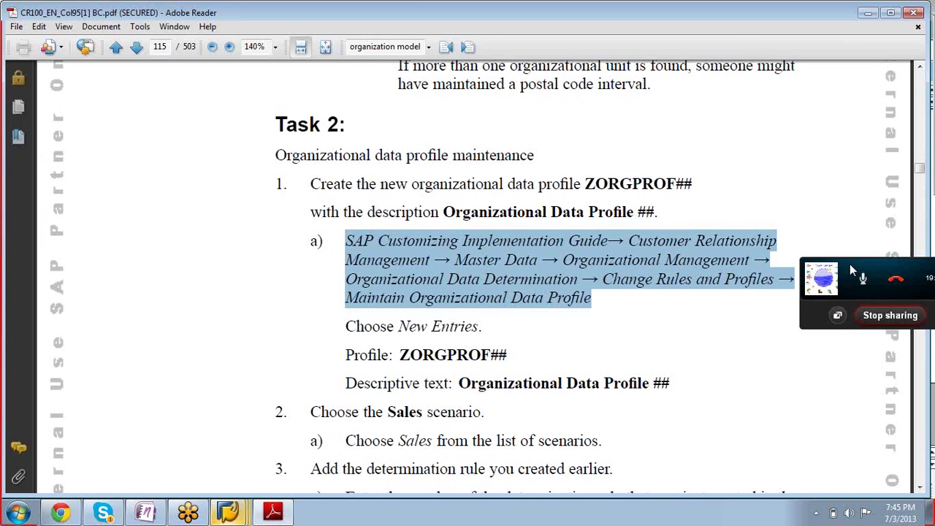
{"action": "left_click_drag", "start_coordinate": [849, 262], "coordinate": [934, 398]}
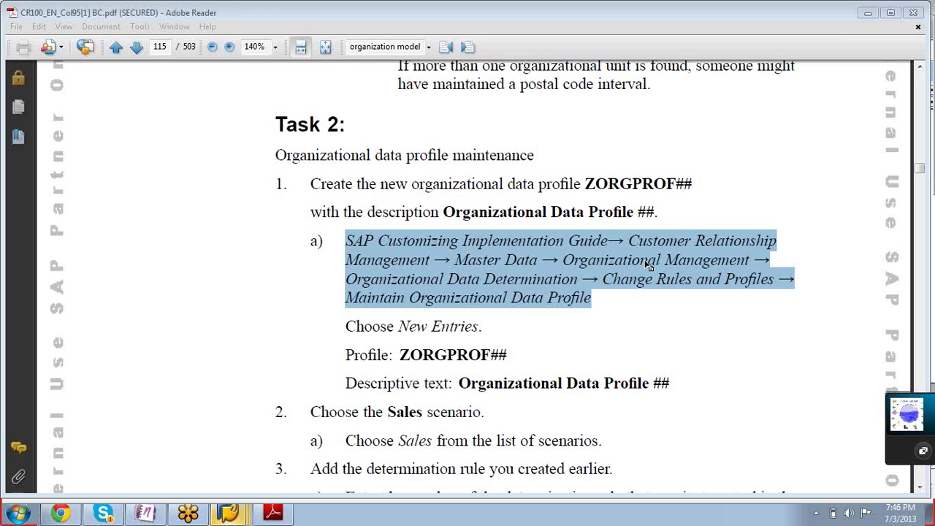
{"action": "left_click", "coordinate": [282, 515]}
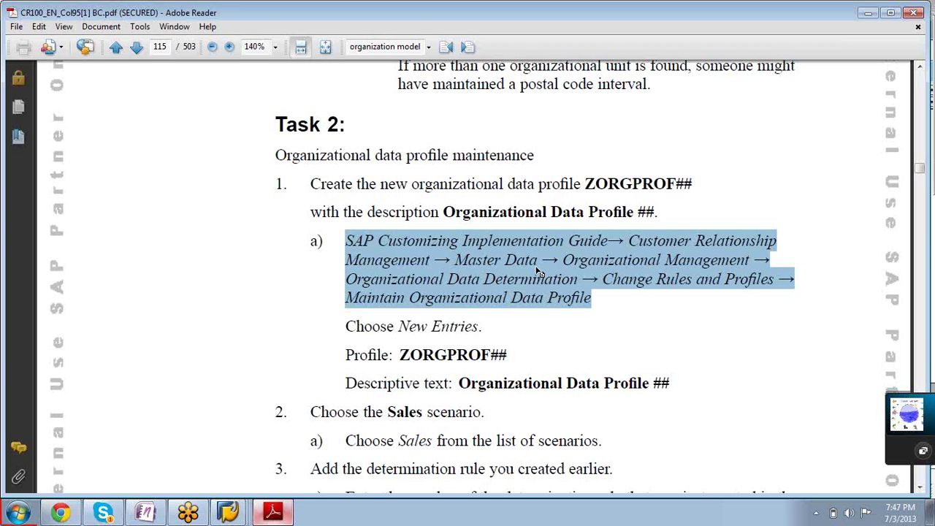
Step: Look back through Unit 3 to the Figure 39 overview and review the three steps for defining organizational management
{"action": "scroll", "coordinate": [439, 292], "scroll_direction": "up", "scroll_amount": 10}
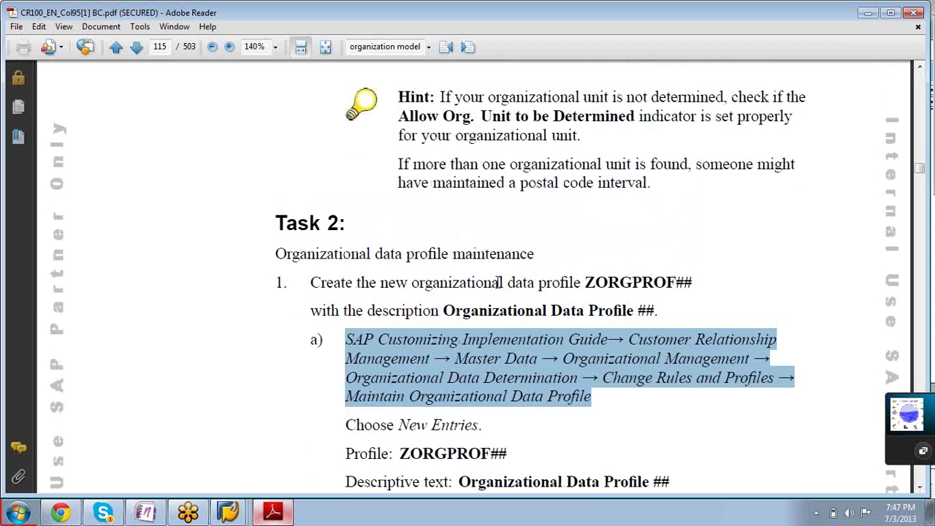
{"action": "scroll", "coordinate": [370, 305], "scroll_direction": "up", "scroll_amount": 12}
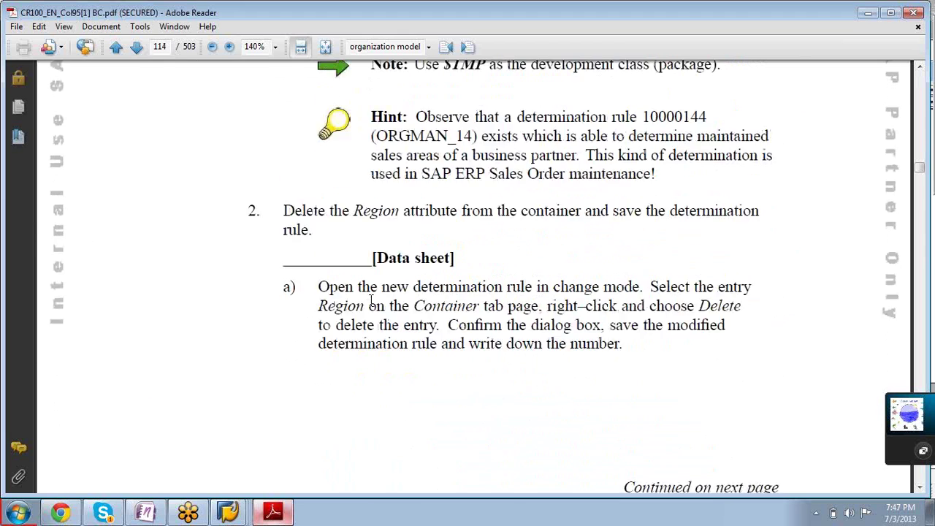
{"action": "scroll", "coordinate": [369, 298], "scroll_direction": "up", "scroll_amount": 20}
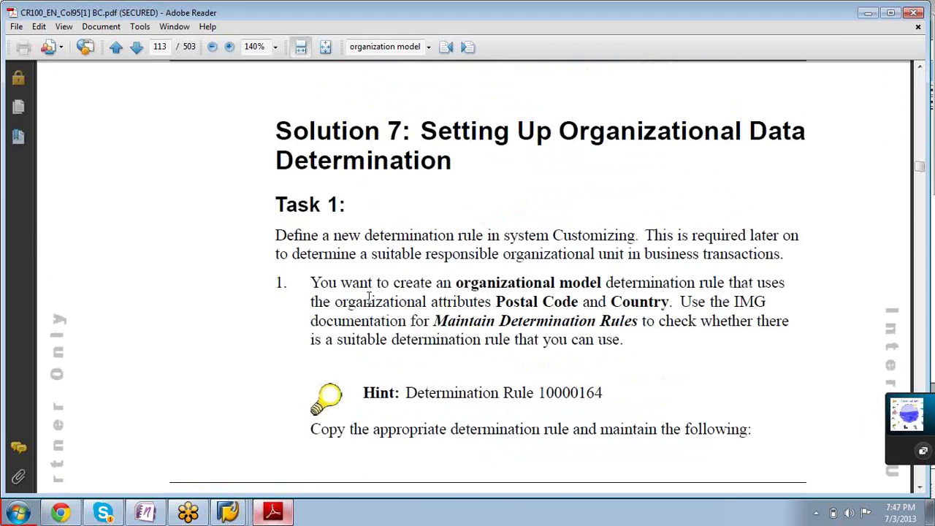
{"action": "scroll", "coordinate": [369, 297], "scroll_direction": "up", "scroll_amount": 20}
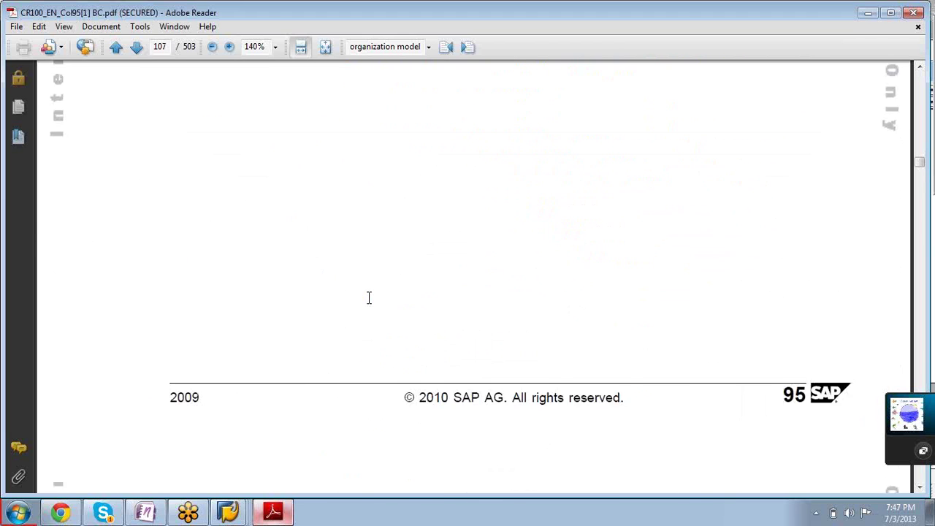
{"action": "scroll", "coordinate": [369, 298], "scroll_direction": "up", "scroll_amount": 20}
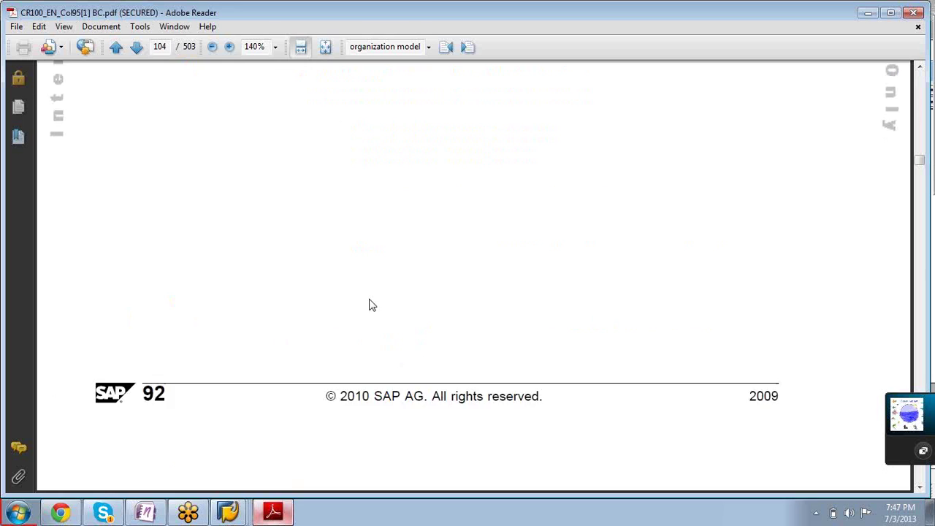
{"action": "scroll", "coordinate": [369, 297], "scroll_direction": "up", "scroll_amount": 20}
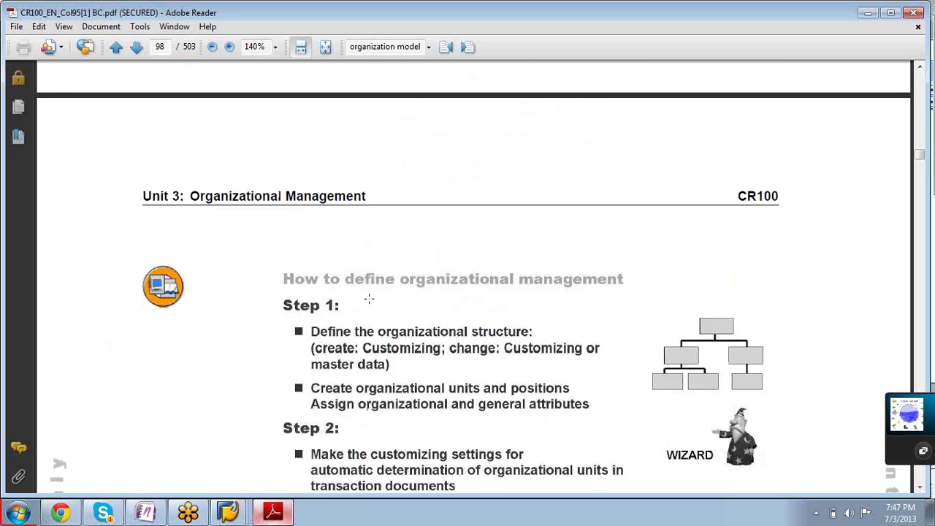
{"action": "scroll", "coordinate": [368, 297], "scroll_direction": "down", "scroll_amount": 6}
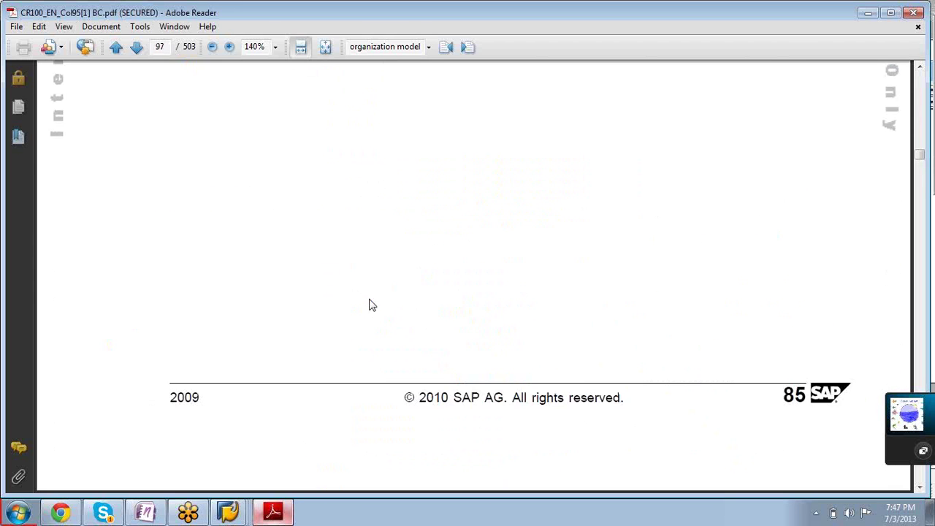
{"action": "scroll", "coordinate": [431, 296], "scroll_direction": "up", "scroll_amount": 5}
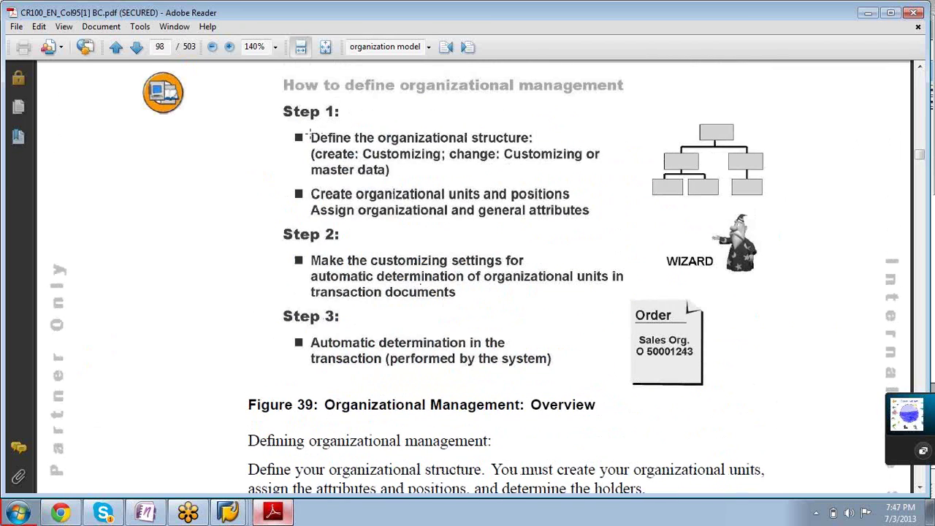
{"action": "scroll", "coordinate": [319, 227], "scroll_direction": "down", "scroll_amount": 3}
{"action": "scroll", "coordinate": [332, 271], "scroll_direction": "down", "scroll_amount": 20}
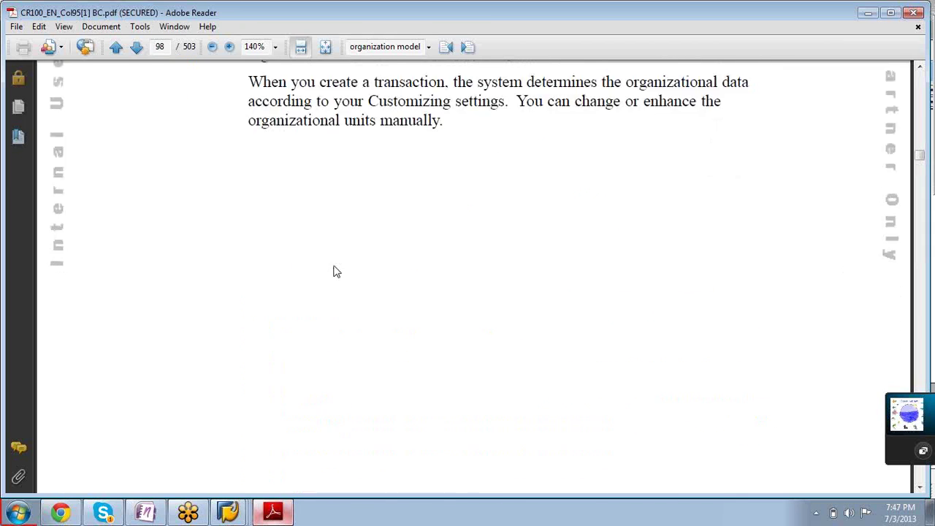
Step: Find the Figure 44 overview of organizational data determination, covering transaction type, organizational data profile and determination rule
{"action": "scroll", "coordinate": [332, 264], "scroll_direction": "down", "scroll_amount": 20}
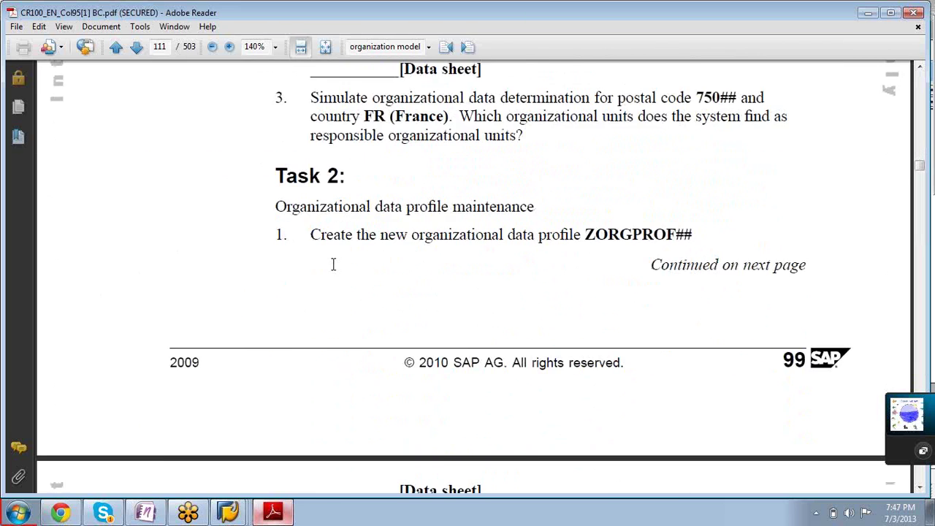
{"action": "scroll", "coordinate": [332, 264], "scroll_direction": "up", "scroll_amount": 20}
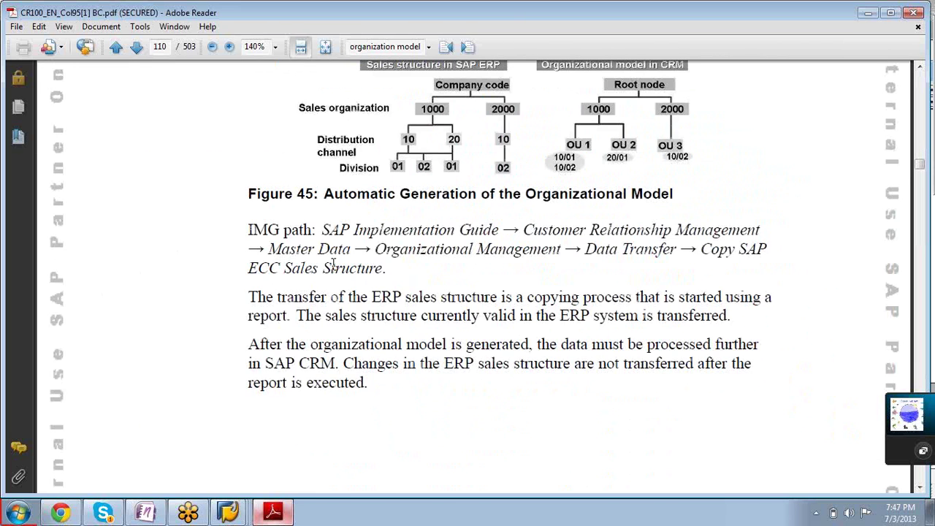
{"action": "scroll", "coordinate": [333, 264], "scroll_direction": "up", "scroll_amount": 20}
{"action": "scroll", "coordinate": [332, 265], "scroll_direction": "up", "scroll_amount": 10}
{"action": "scroll", "coordinate": [332, 269], "scroll_direction": "down", "scroll_amount": 11}
{"action": "scroll", "coordinate": [370, 265], "scroll_direction": "down", "scroll_amount": 6}
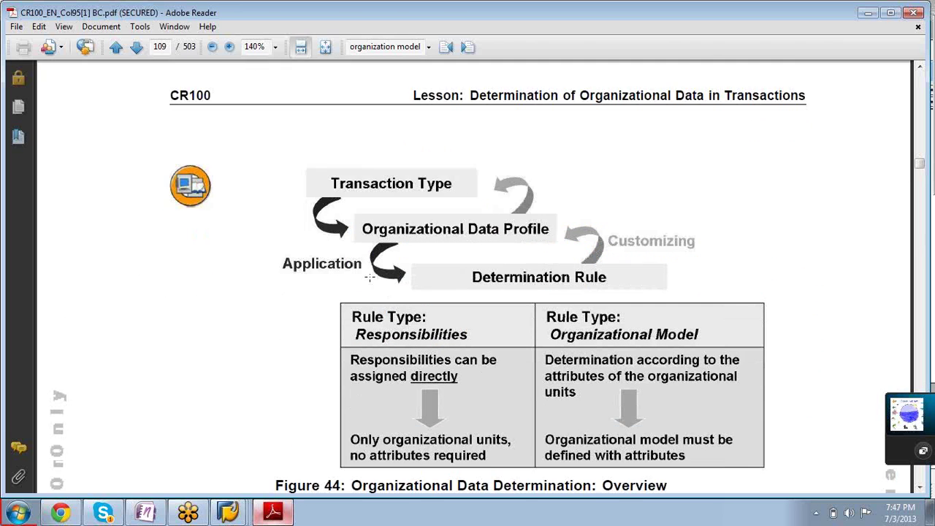
{"action": "scroll", "coordinate": [370, 274], "scroll_direction": "up", "scroll_amount": 1}
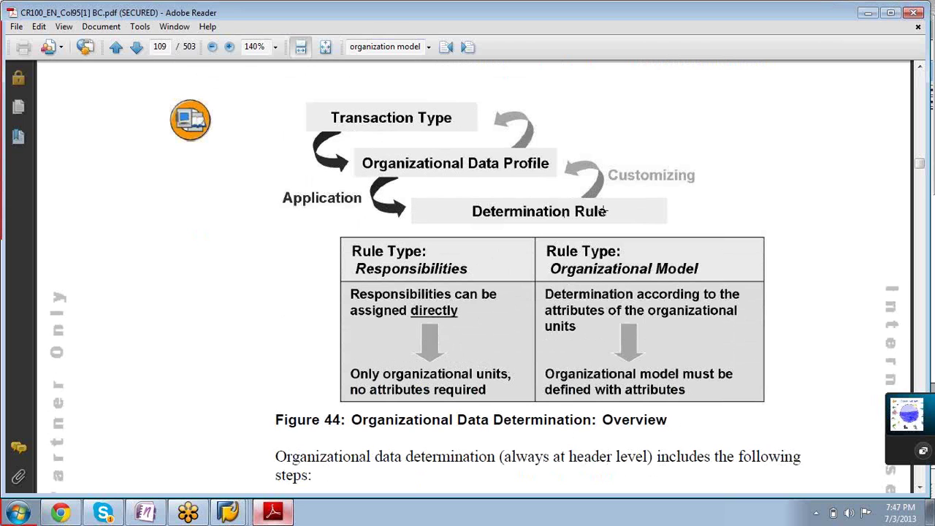
Step: Highlight Determination Rule and Organizational Data Profile in the Figure 44 diagram, finishing with the selection cleared
{"action": "left_click_drag", "start_coordinate": [604, 211], "coordinate": [459, 220]}
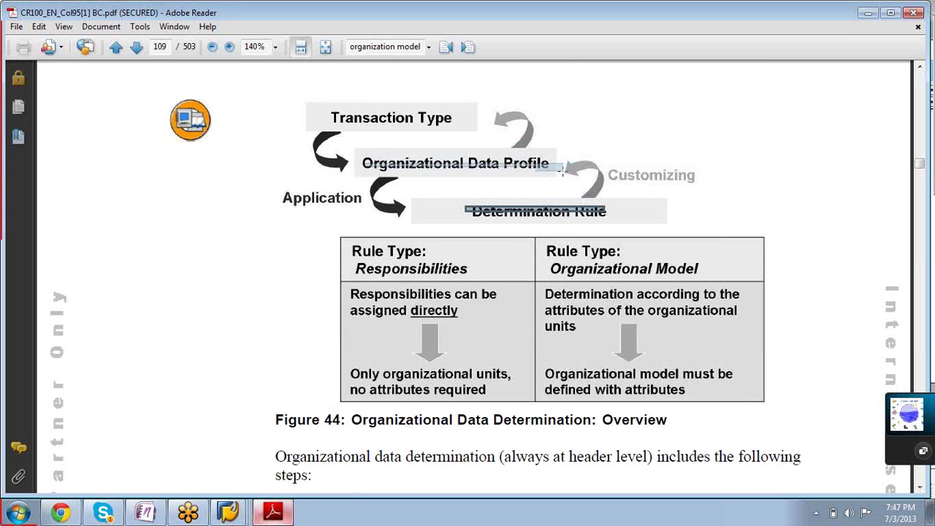
{"action": "left_click_drag", "start_coordinate": [363, 162], "coordinate": [556, 167]}
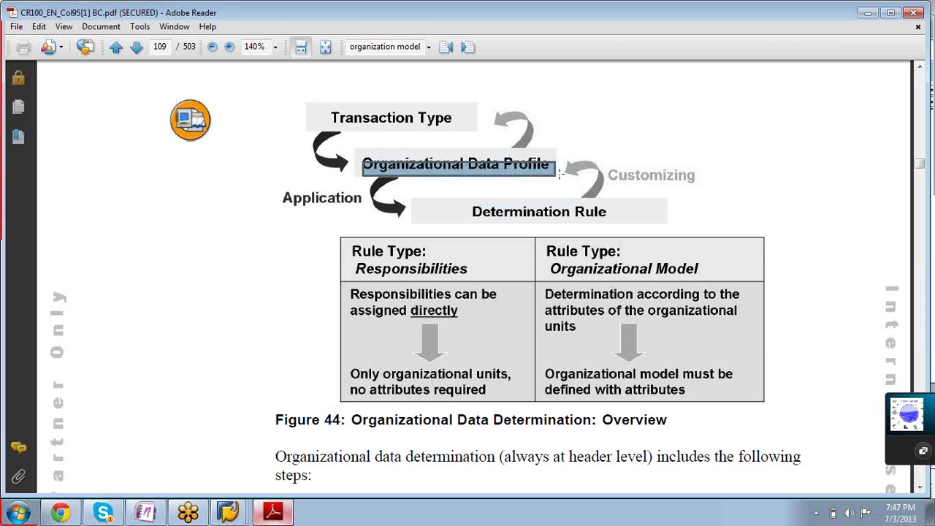
{"action": "left_click", "coordinate": [470, 216]}
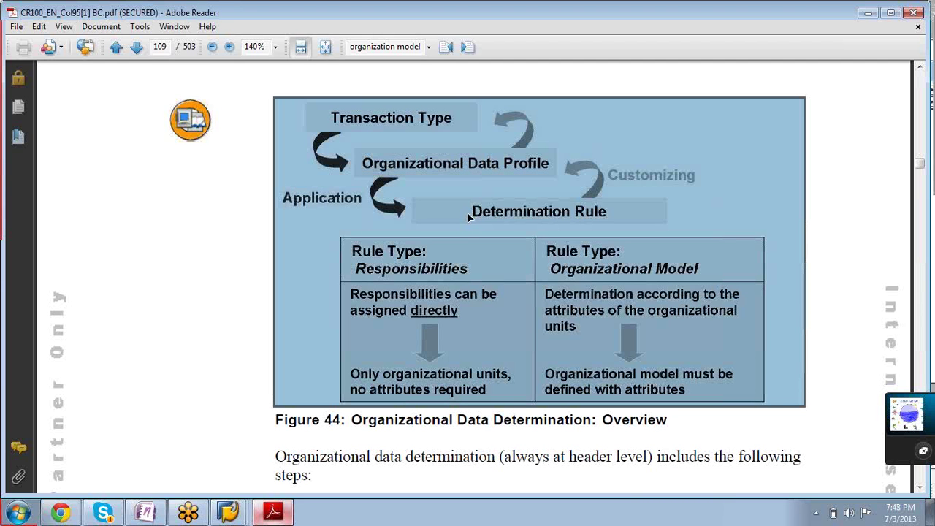
{"action": "left_click", "coordinate": [468, 215]}
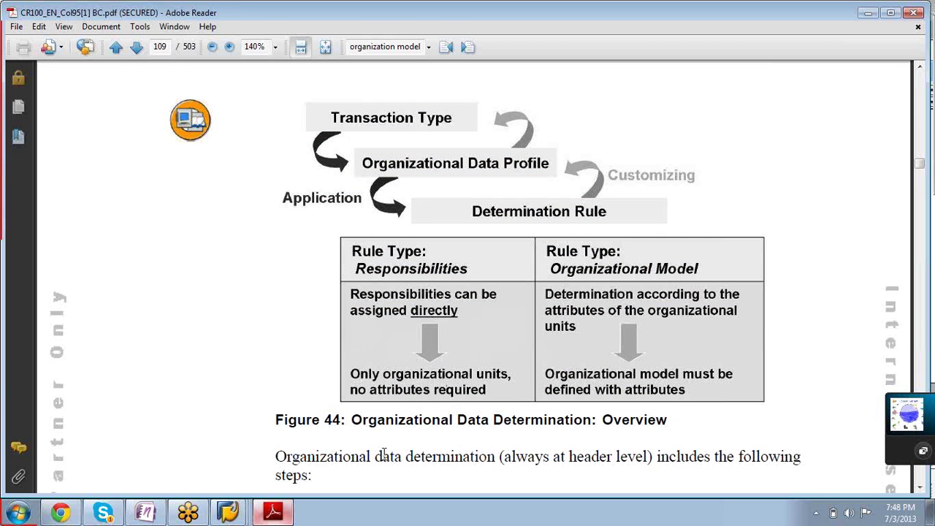
Step: Switch to the Maintain Rule session in SAP and return to the Display IMG structure
{"action": "right_click", "coordinate": [228, 511]}
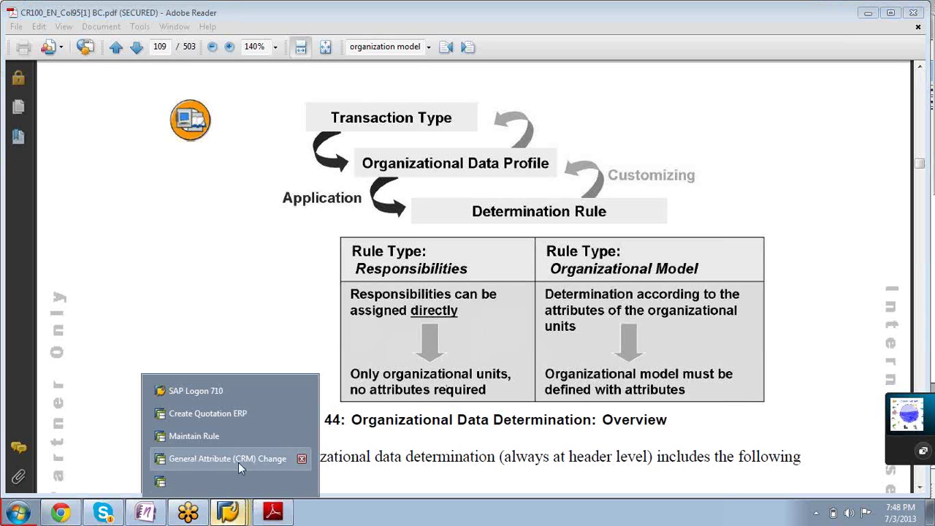
{"action": "left_click", "coordinate": [205, 437]}
{"action": "left_click", "coordinate": [182, 29]}
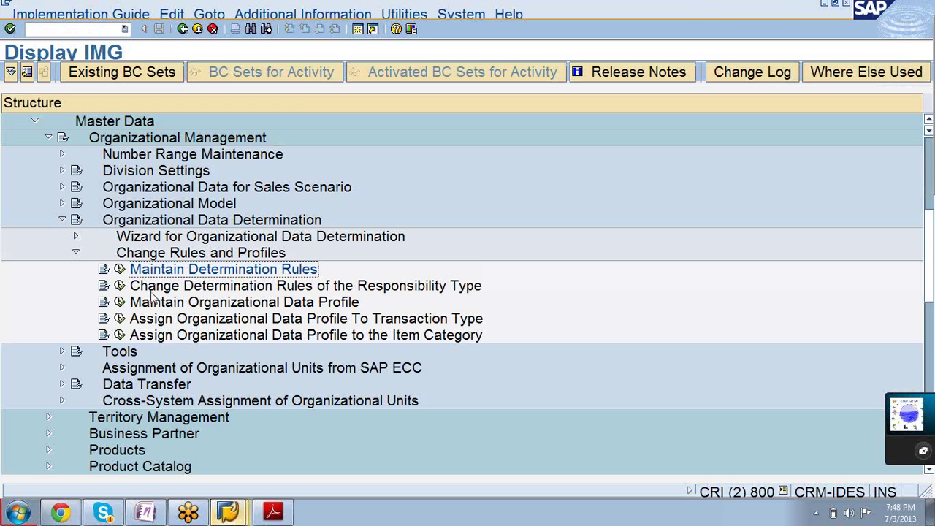
Step: Execute Maintain Organizational Data Profile under Change Rules and Profiles and start a new profile entry
{"action": "left_click", "coordinate": [150, 303]}
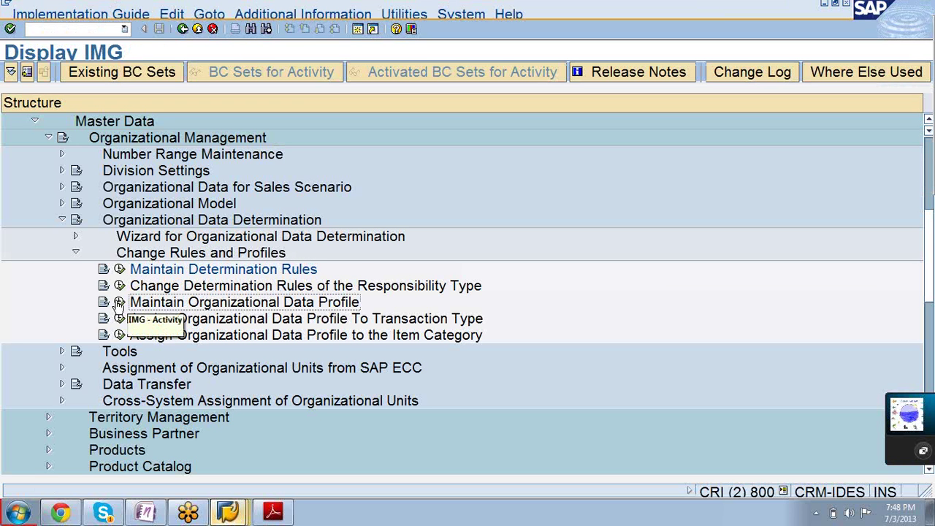
{"action": "left_click", "coordinate": [119, 303]}
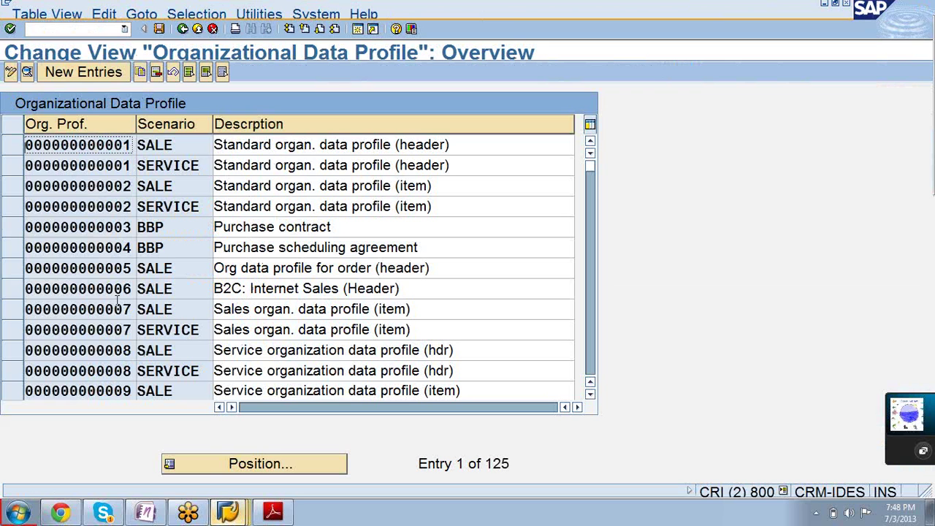
{"action": "left_click", "coordinate": [80, 72]}
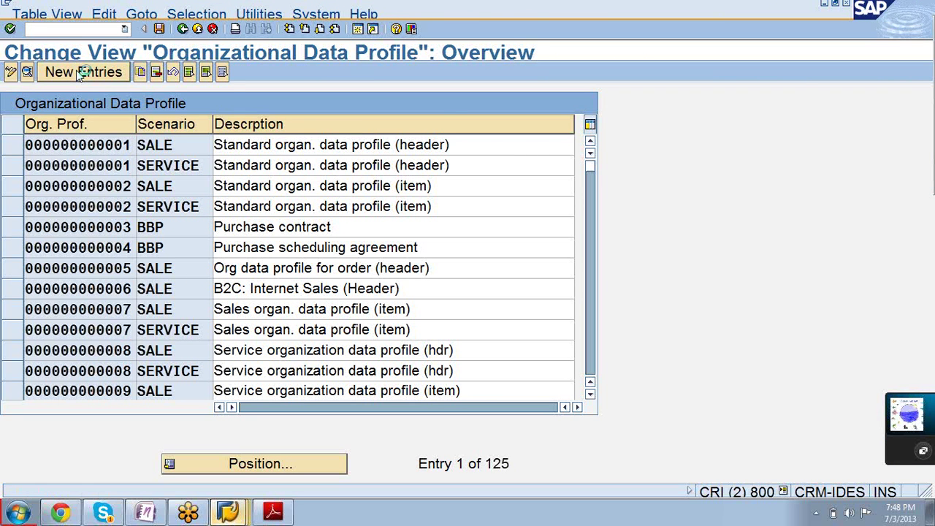
{"action": "left_click", "coordinate": [184, 29]}
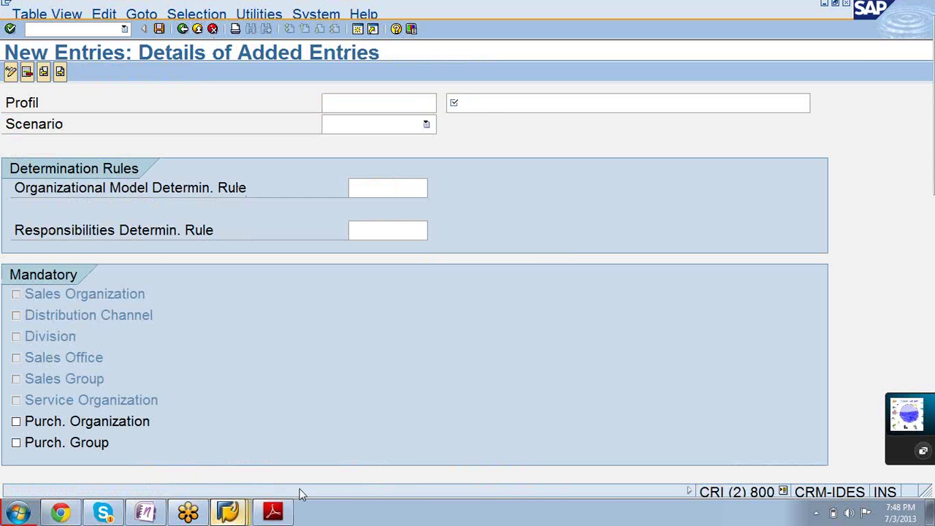
Step: Switch to the CR100 PDF in Adobe Reader and find Task 2 on organizational data profile maintenance in the solution
{"action": "left_click", "coordinate": [273, 512]}
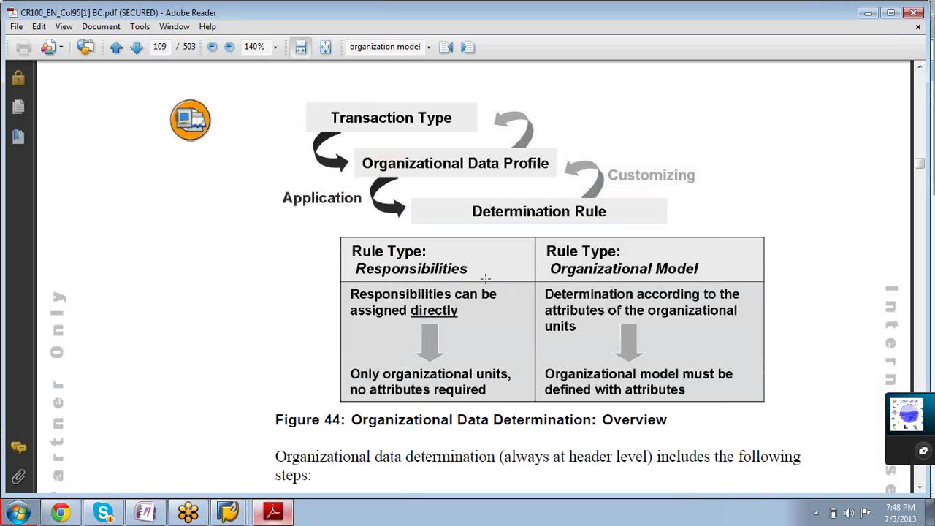
{"action": "scroll", "coordinate": [485, 277], "scroll_direction": "down", "scroll_amount": 20}
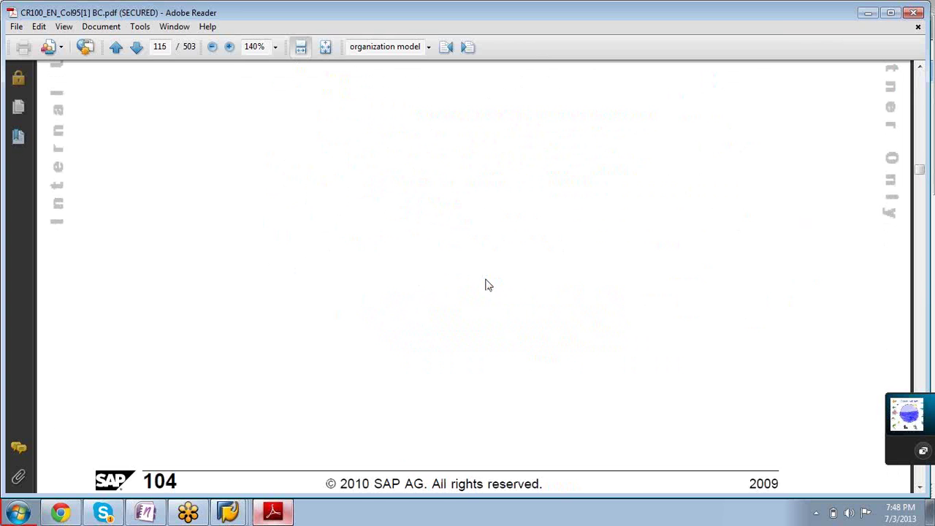
{"action": "scroll", "coordinate": [488, 285], "scroll_direction": "down", "scroll_amount": 5}
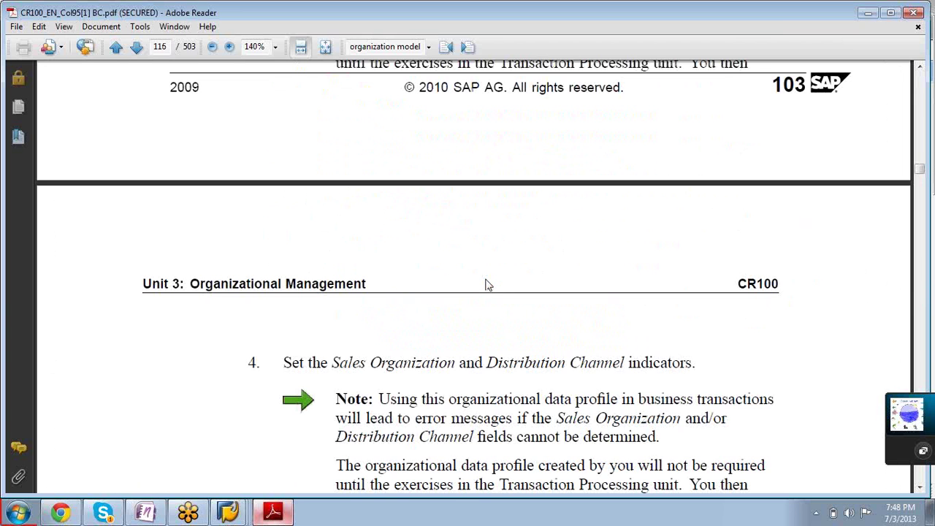
{"action": "scroll", "coordinate": [488, 284], "scroll_direction": "down", "scroll_amount": 20}
{"action": "scroll", "coordinate": [488, 285], "scroll_direction": "down", "scroll_amount": 20}
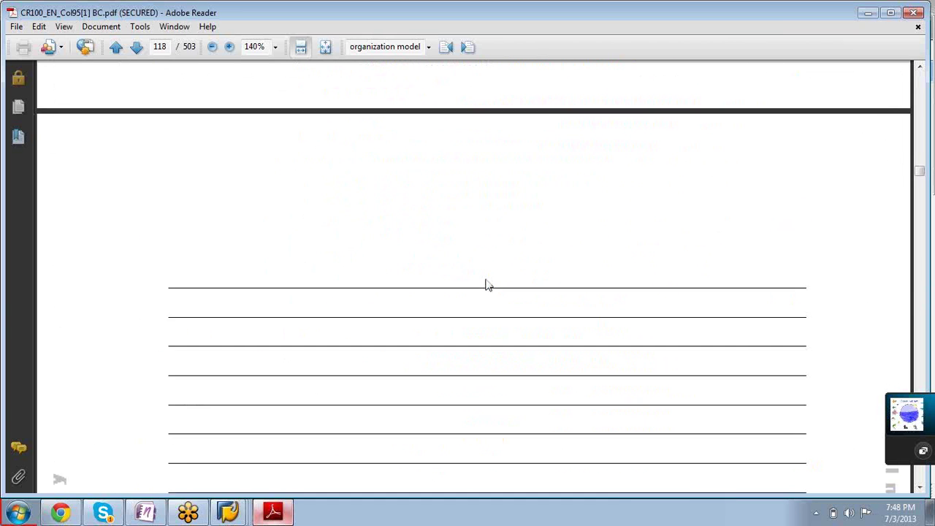
{"action": "scroll", "coordinate": [488, 284], "scroll_direction": "down", "scroll_amount": 5}
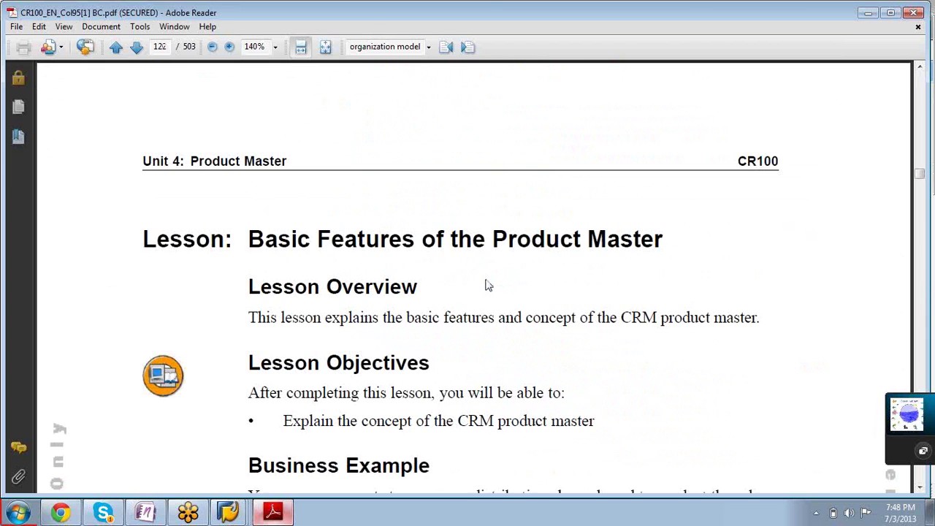
{"action": "scroll", "coordinate": [488, 285], "scroll_direction": "up", "scroll_amount": 20}
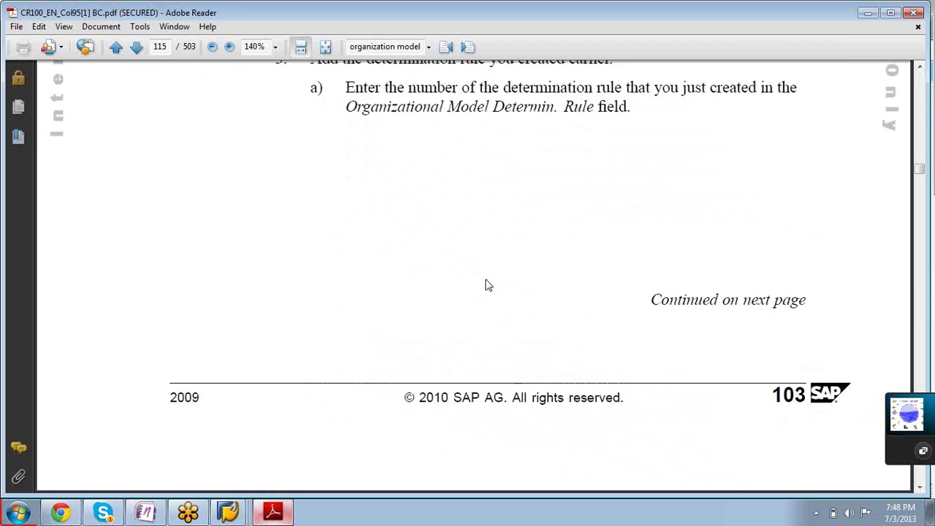
{"action": "scroll", "coordinate": [484, 278], "scroll_direction": "up", "scroll_amount": 5}
{"action": "scroll", "coordinate": [484, 277], "scroll_direction": "up", "scroll_amount": 3}
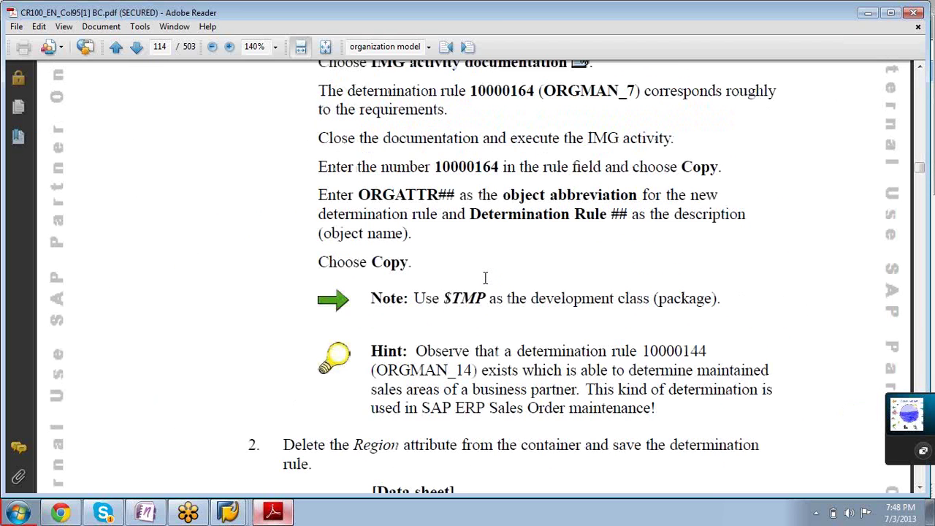
{"action": "scroll", "coordinate": [484, 277], "scroll_direction": "down", "scroll_amount": 8}
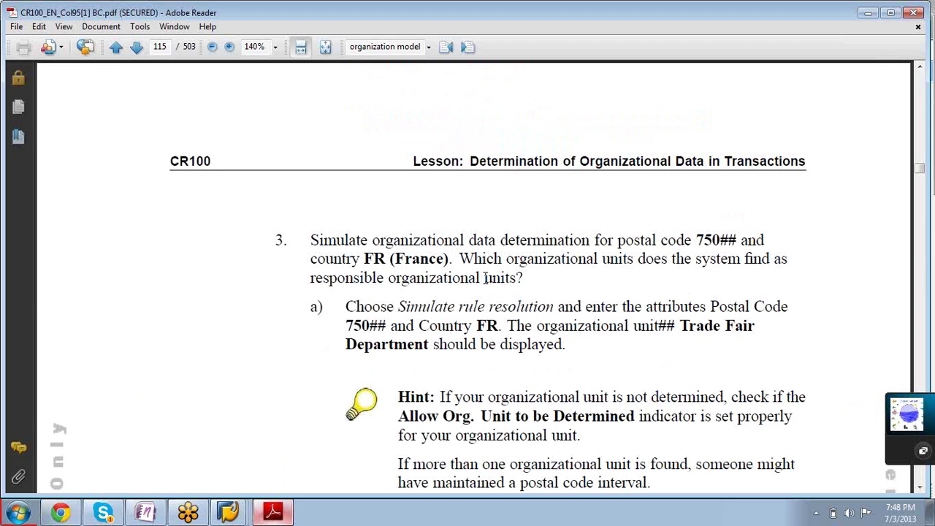
{"action": "scroll", "coordinate": [559, 284], "scroll_direction": "down", "scroll_amount": 6}
{"action": "scroll", "coordinate": [561, 297], "scroll_direction": "down", "scroll_amount": 2}
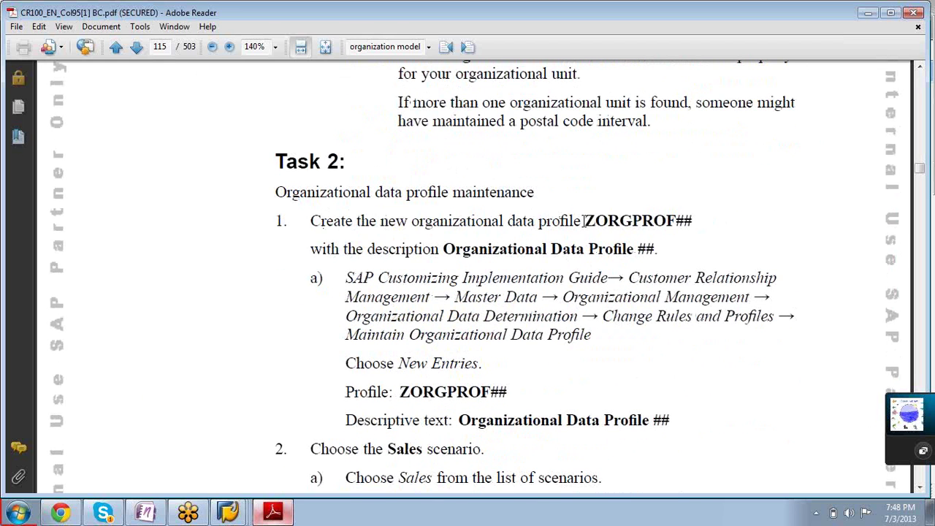
Step: Highlight the profile name ZORGPROF## and the Sales scenario in the Task 2 instructions, finishing with the selection cleared
{"action": "left_click_drag", "start_coordinate": [584, 221], "coordinate": [686, 222]}
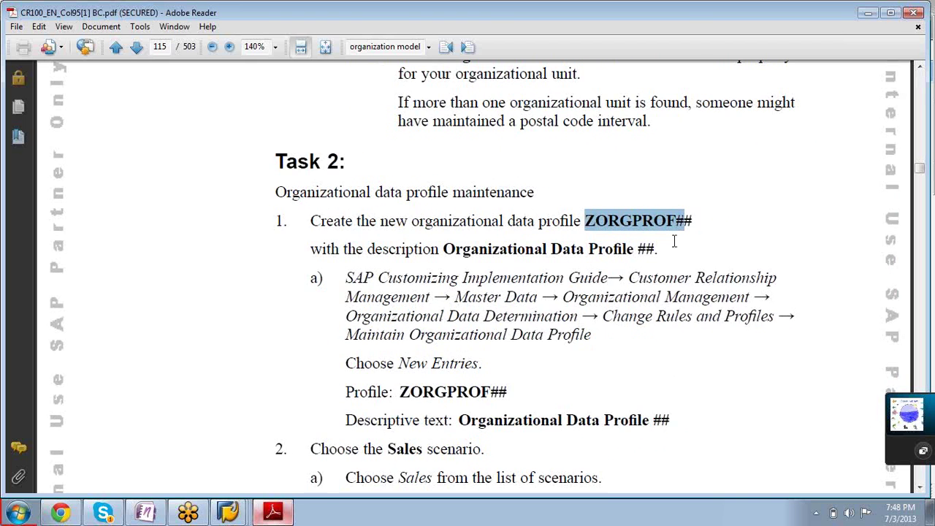
{"action": "scroll", "coordinate": [672, 240], "scroll_direction": "down", "scroll_amount": 4}
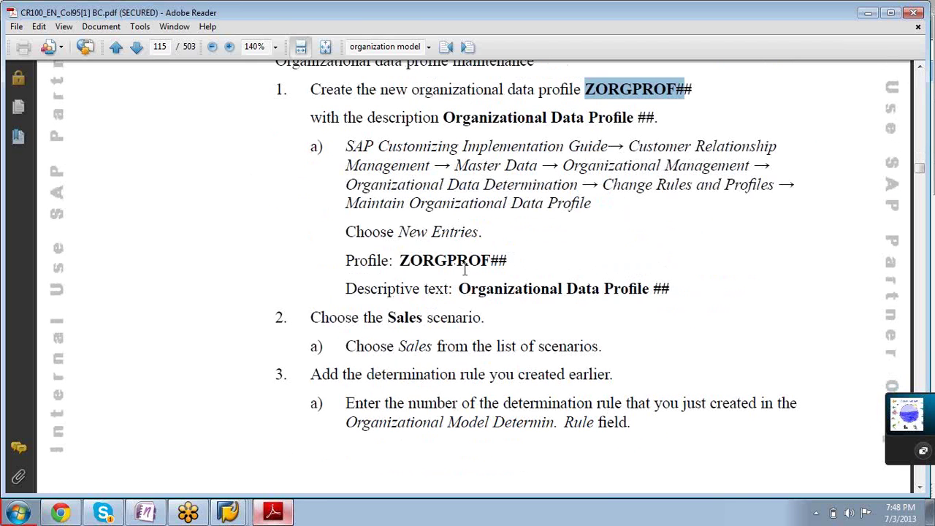
{"action": "left_click_drag", "start_coordinate": [400, 260], "coordinate": [467, 262]}
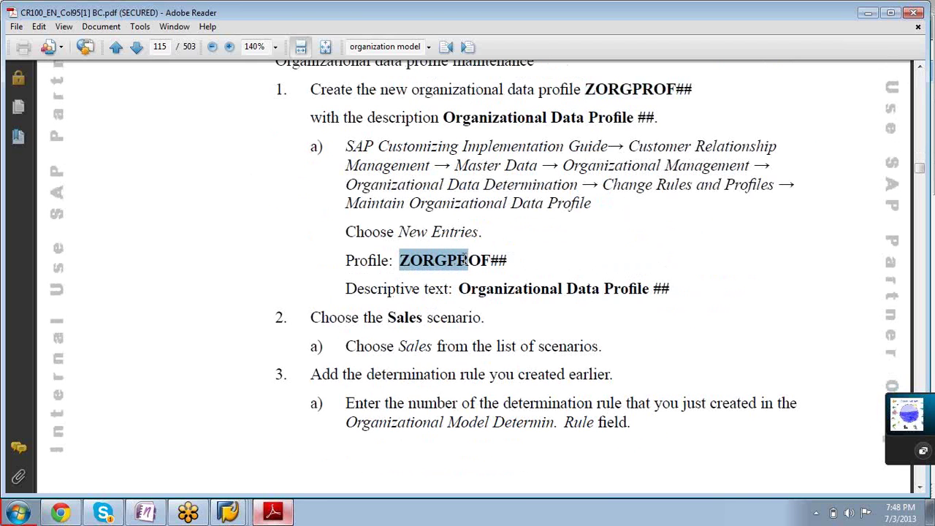
{"action": "left_click_drag", "start_coordinate": [388, 317], "coordinate": [522, 322]}
{"action": "left_click", "coordinate": [580, 322]}
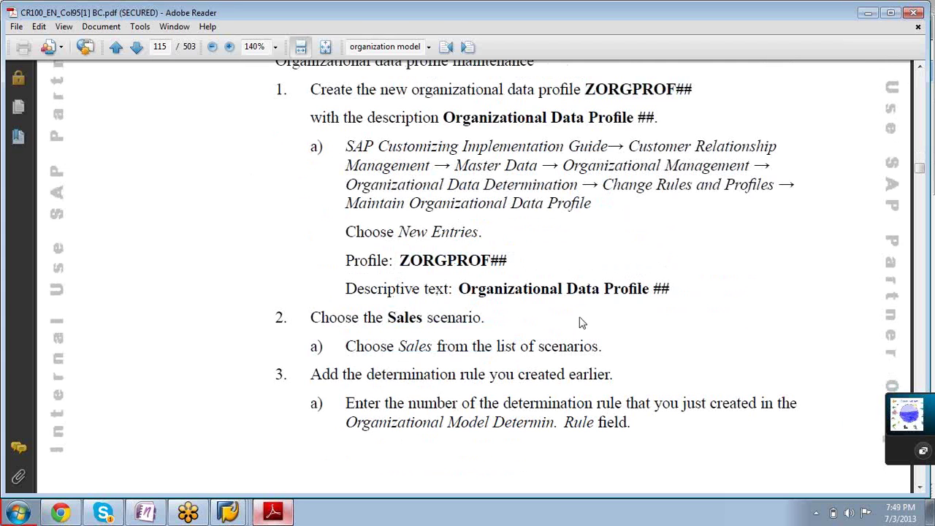
Step: Highlight the Task 2 instructions on adding the determination rule, choosing New Entries, entering the profile and choosing the Sales scenario
{"action": "scroll", "coordinate": [425, 345], "scroll_direction": "down", "scroll_amount": 2}
{"action": "left_click_drag", "start_coordinate": [311, 308], "coordinate": [566, 308]}
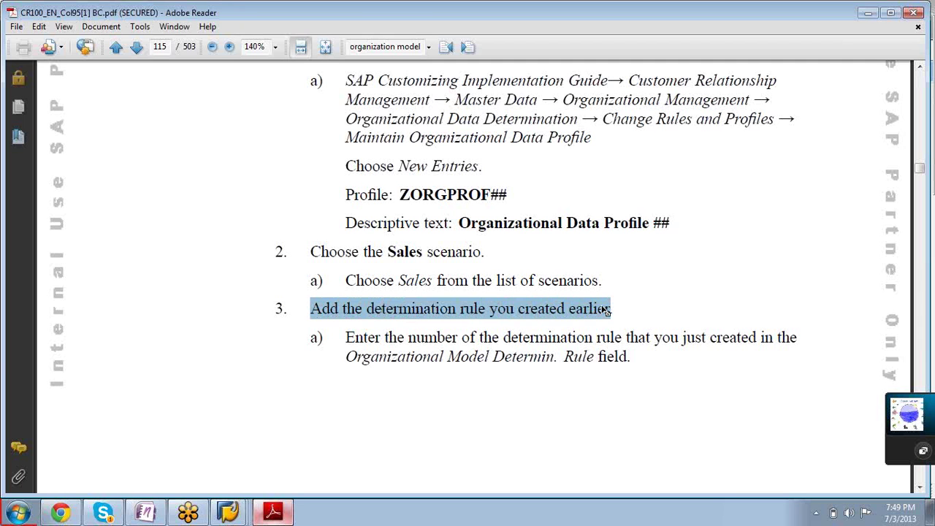
{"action": "left_click_drag", "start_coordinate": [345, 167], "coordinate": [483, 165]}
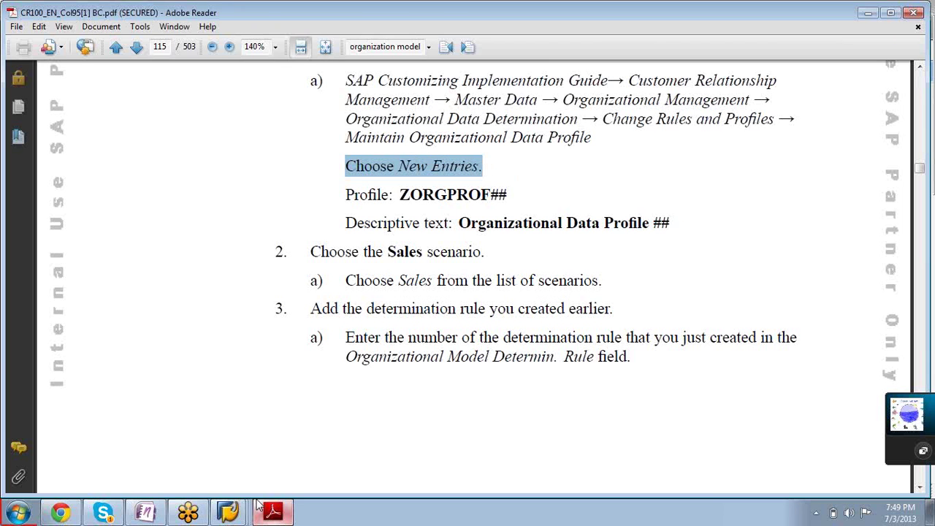
{"action": "left_click_drag", "start_coordinate": [354, 193], "coordinate": [390, 194]}
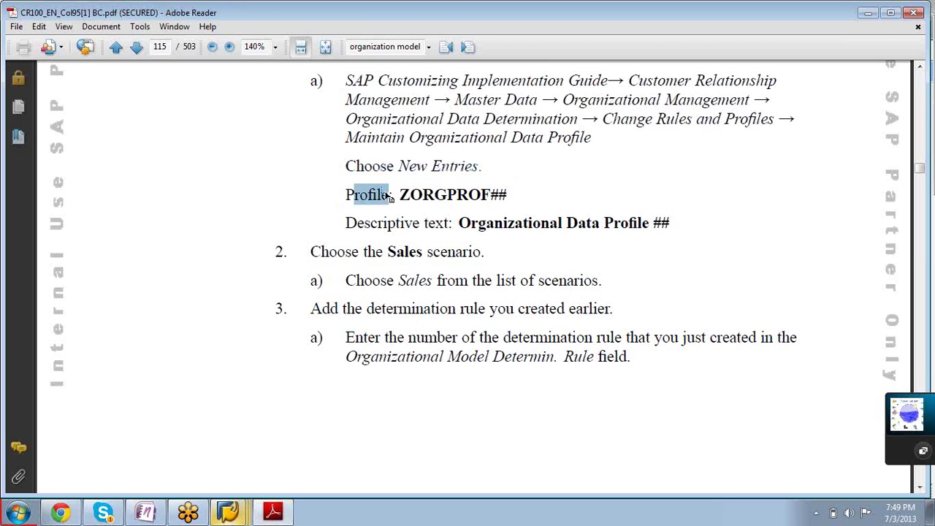
{"action": "left_click_drag", "start_coordinate": [306, 250], "coordinate": [480, 252]}
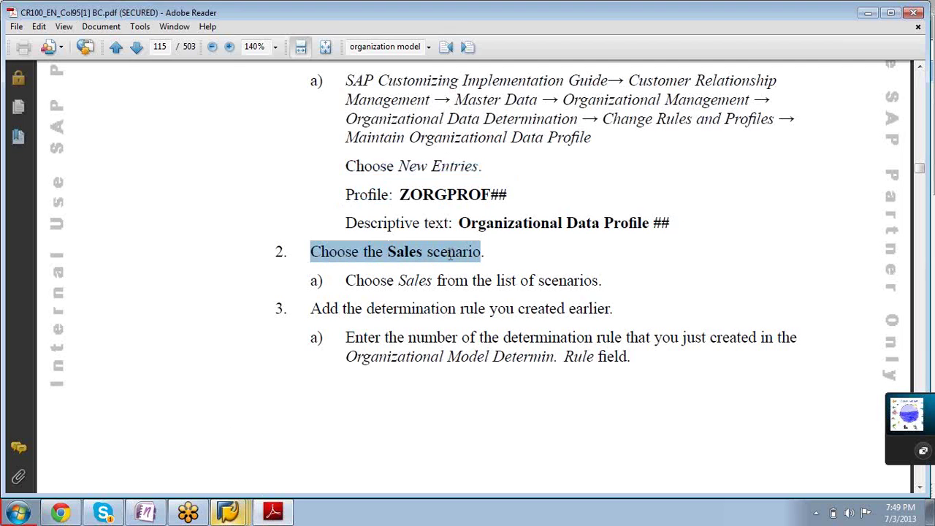
Step: Switch back to the New Entries: Details of Added Entries session in SAP and decline cancelling the entry
{"action": "left_click", "coordinate": [228, 512]}
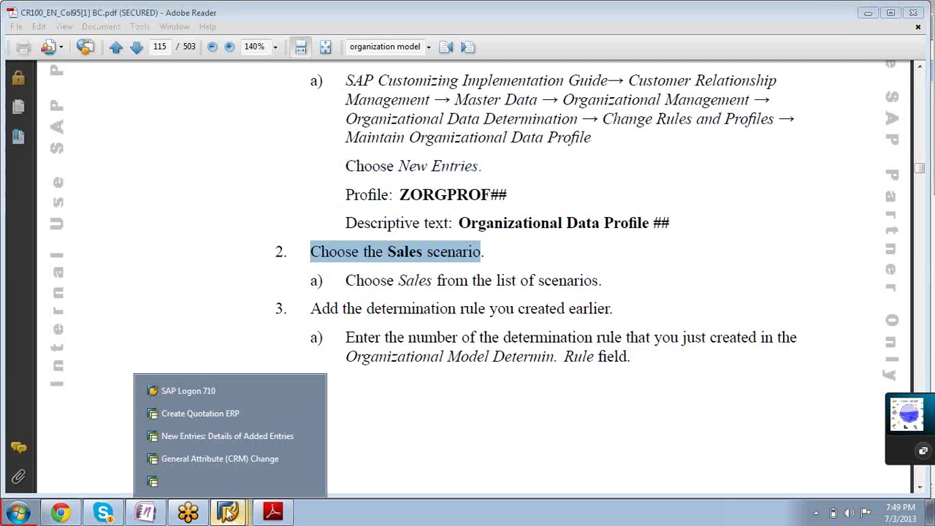
{"action": "left_click", "coordinate": [205, 435]}
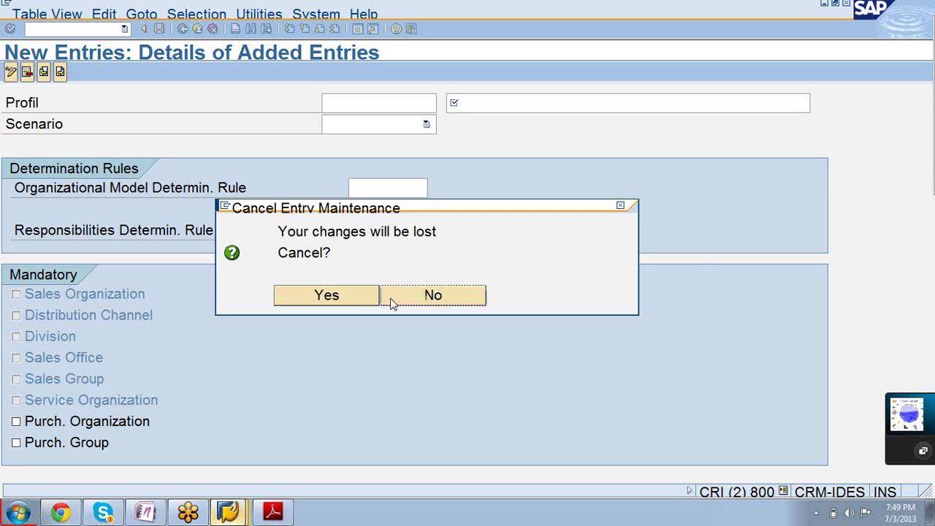
{"action": "left_click", "coordinate": [447, 295]}
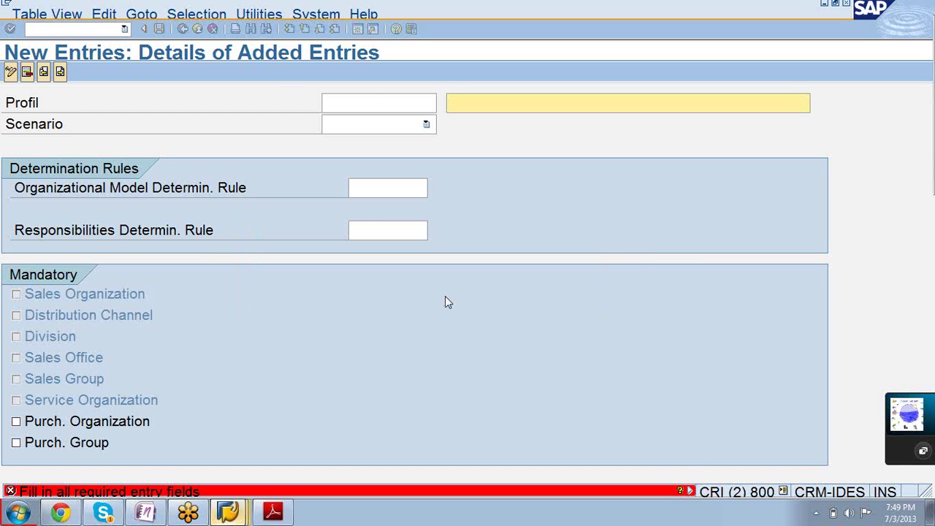
Step: Enter the profile as ZIDES_9 with the description "Test Org profile" and choose the SALE Sales scenario
{"action": "left_click", "coordinate": [369, 106]}
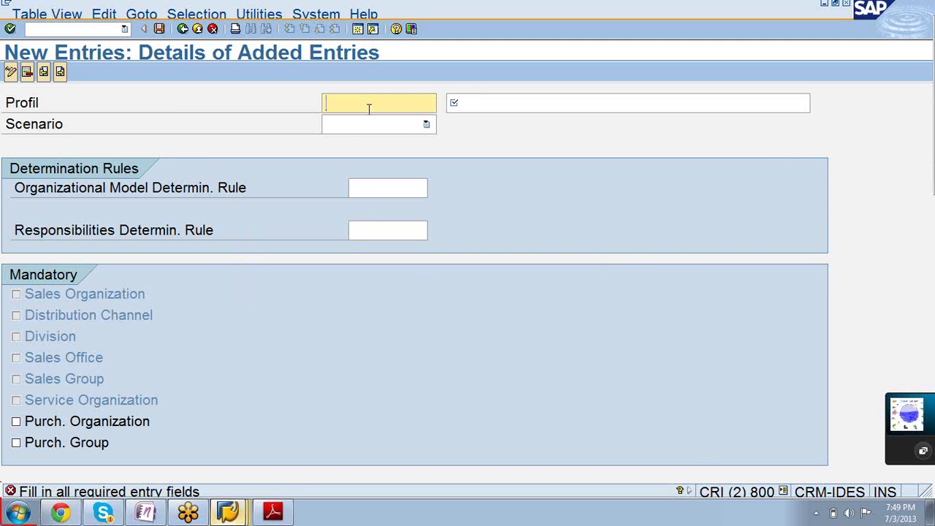
{"action": "type", "text": "N"}
{"action": "key", "text": "BackSpace"}
{"action": "type", "text": "ZI"}
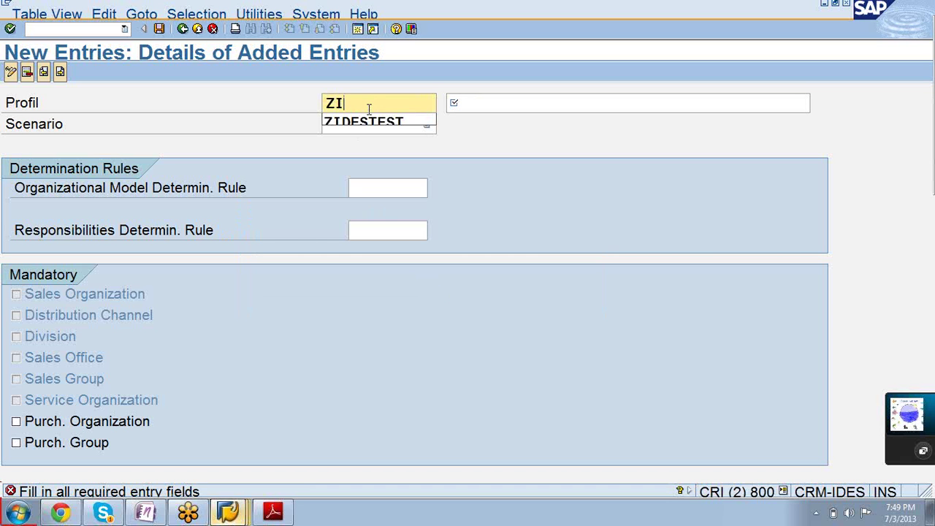
{"action": "type", "text": "DES_"}
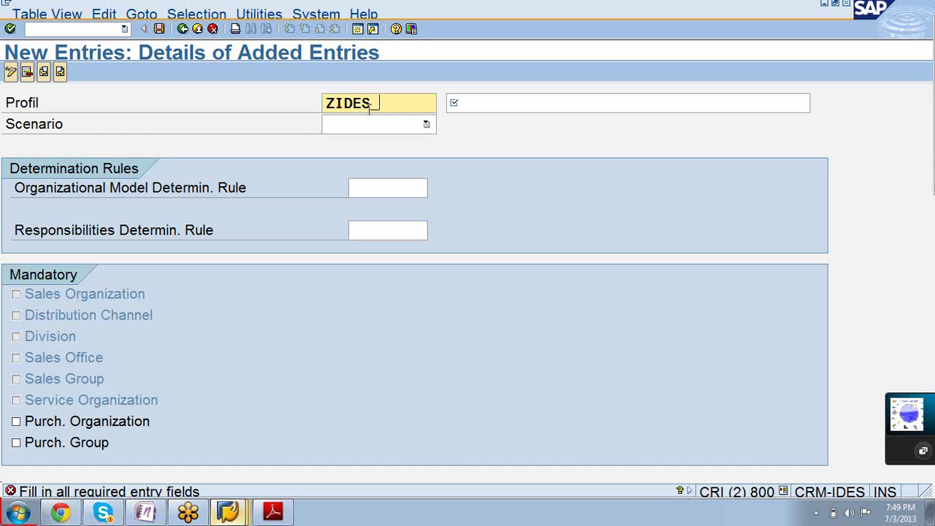
{"action": "type", "text": "9"}
{"action": "left_click", "coordinate": [472, 102]}
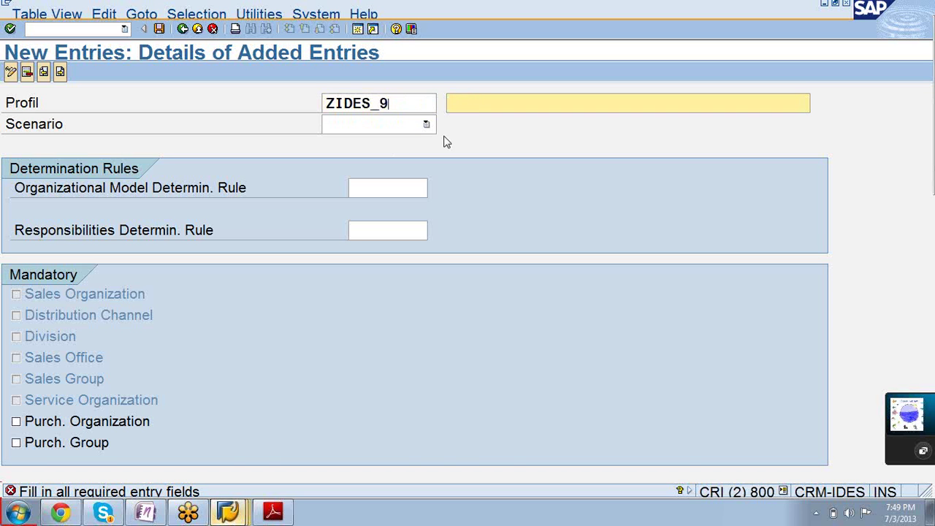
{"action": "type", "text": "Test Org profile"}
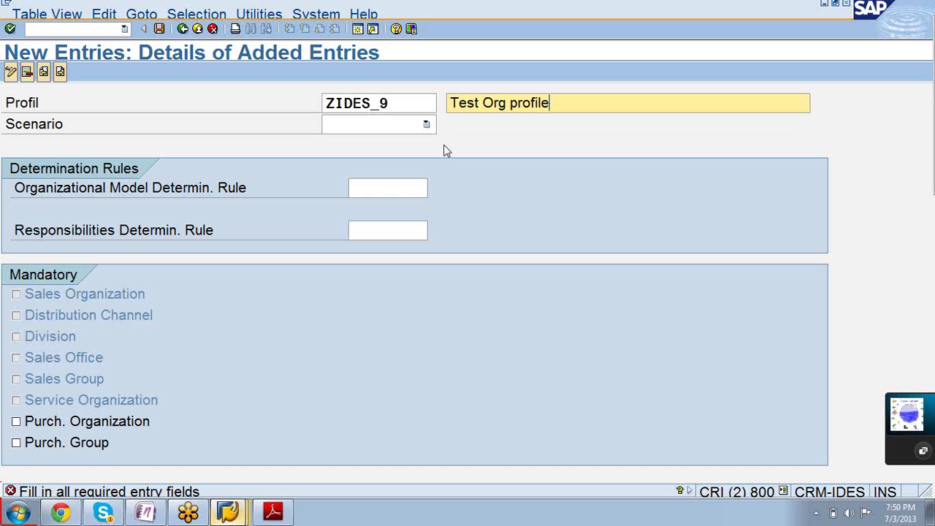
{"action": "left_click", "coordinate": [426, 125]}
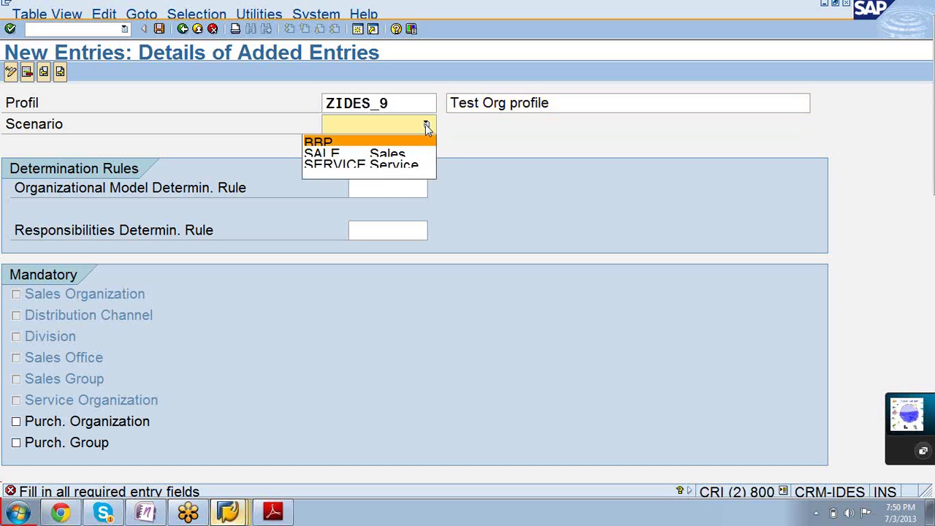
{"action": "left_click", "coordinate": [403, 155]}
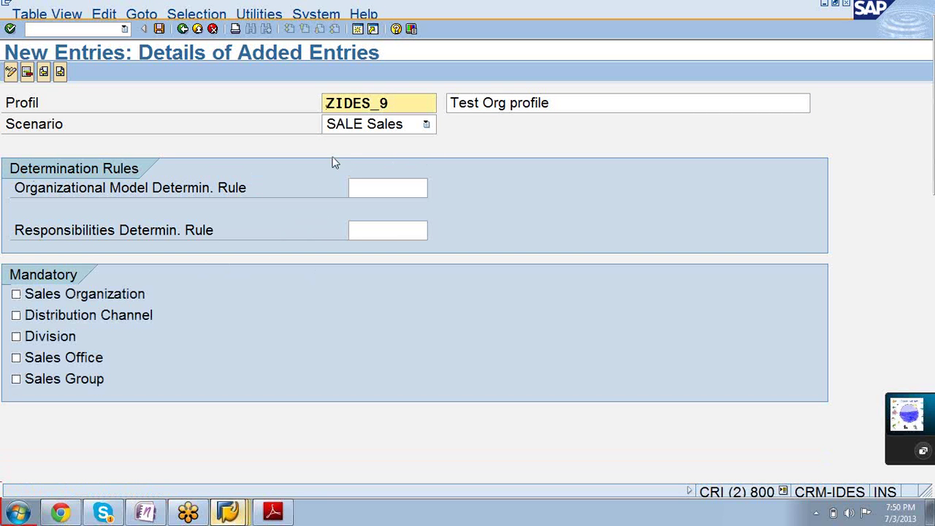
Step: In the CR100 PDF, highlight the instruction to add the earlier determination rule and review the steps that created that rule
{"action": "left_click", "coordinate": [272, 512]}
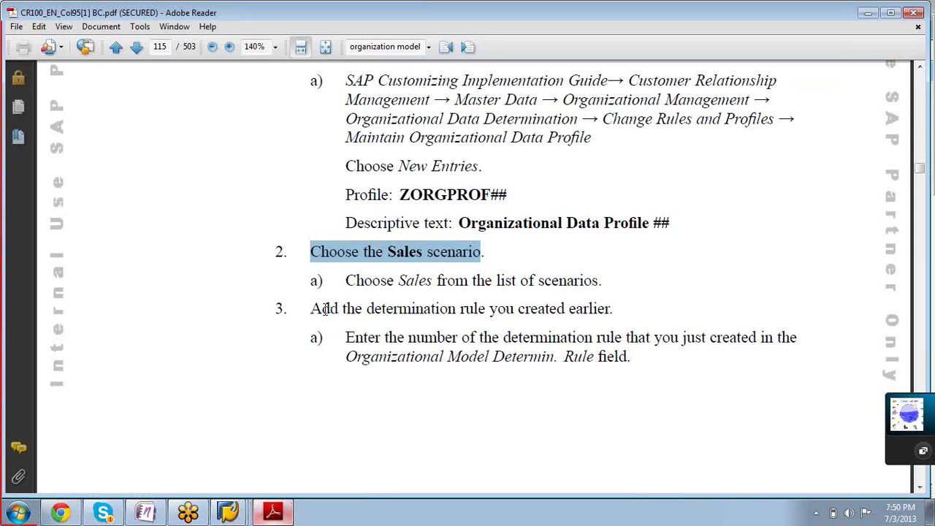
{"action": "left_click_drag", "start_coordinate": [313, 307], "coordinate": [610, 310]}
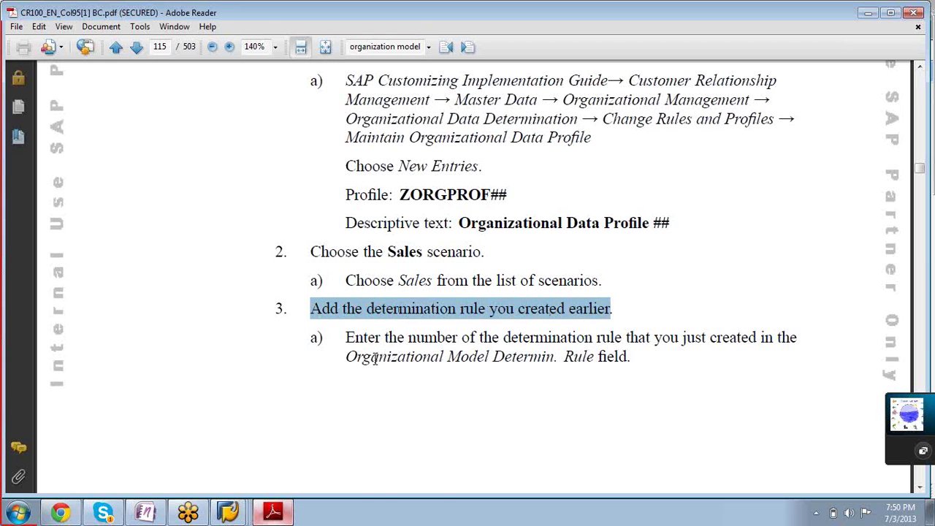
{"action": "scroll", "coordinate": [374, 358], "scroll_direction": "up", "scroll_amount": 10}
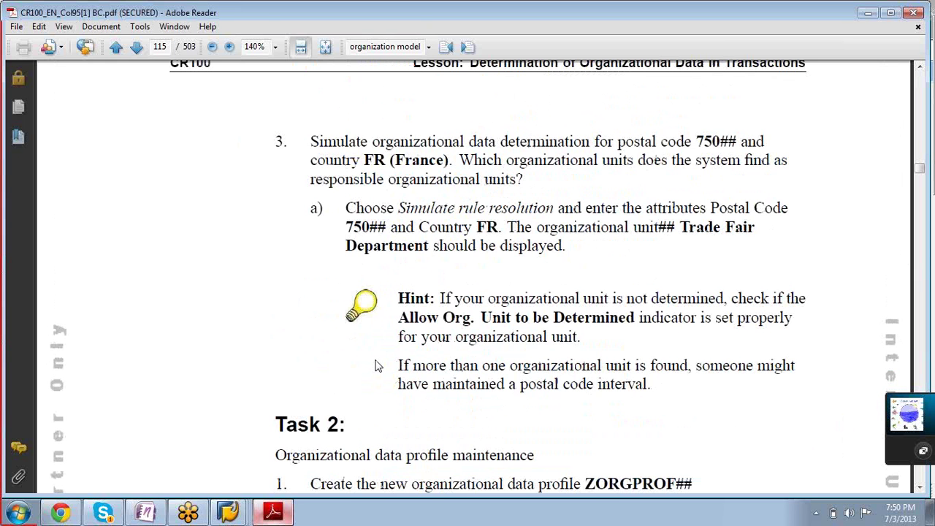
{"action": "scroll", "coordinate": [378, 366], "scroll_direction": "up", "scroll_amount": 8}
{"action": "scroll", "coordinate": [376, 366], "scroll_direction": "up", "scroll_amount": 5}
{"action": "scroll", "coordinate": [375, 366], "scroll_direction": "up", "scroll_amount": 4}
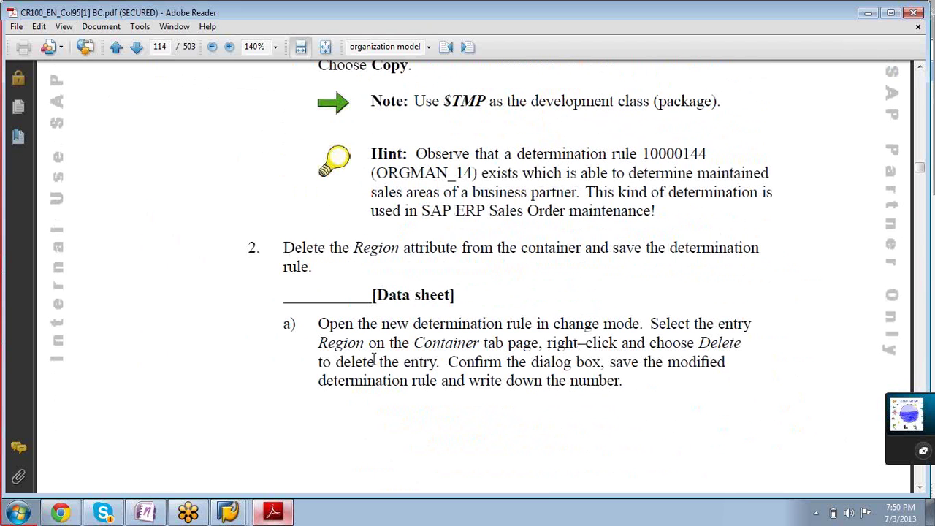
{"action": "scroll", "coordinate": [375, 359], "scroll_direction": "up", "scroll_amount": 5}
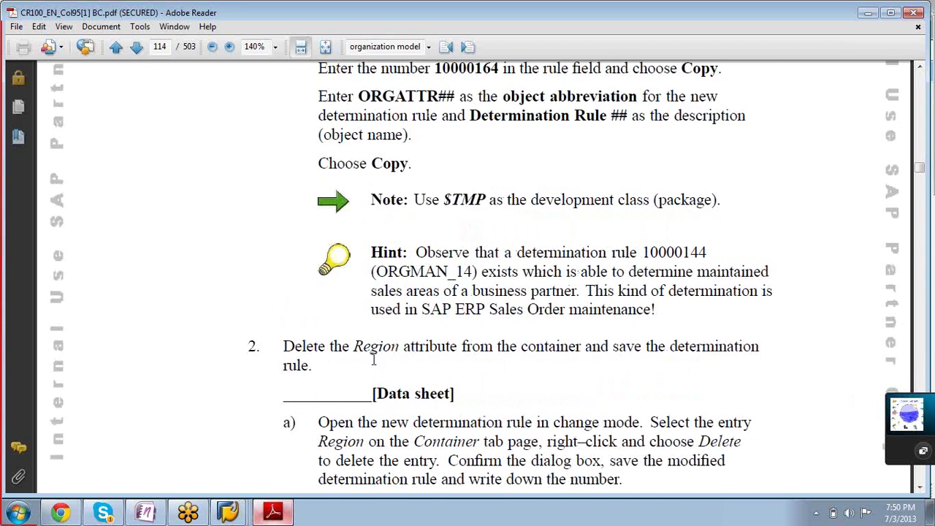
{"action": "scroll", "coordinate": [373, 358], "scroll_direction": "up", "scroll_amount": 2}
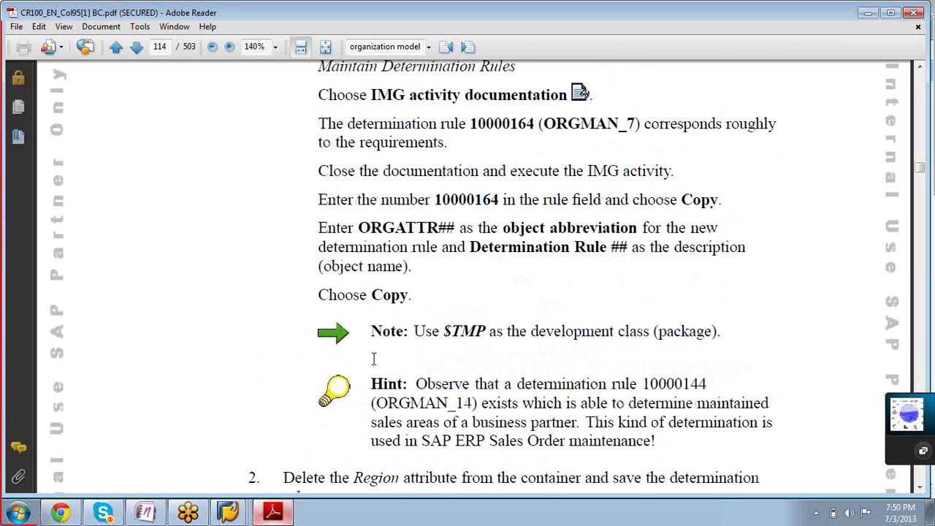
{"action": "scroll", "coordinate": [373, 358], "scroll_direction": "up", "scroll_amount": 6}
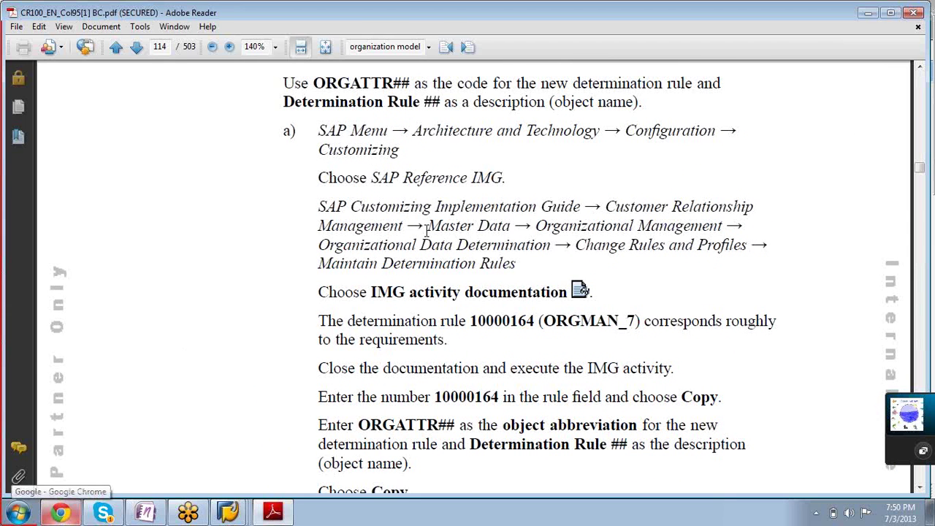
{"action": "scroll", "coordinate": [426, 229], "scroll_direction": "up", "scroll_amount": 2}
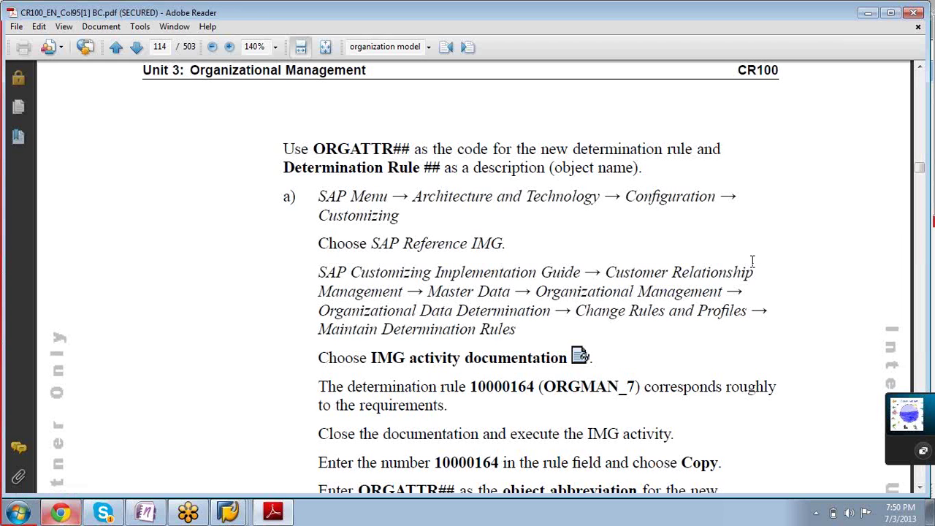
Step: In the CR100 PDF, return to Task 1 and highlight "organizational model" in the determination rule instruction
{"action": "scroll", "coordinate": [752, 263], "scroll_direction": "up", "scroll_amount": 10}
{"action": "scroll", "coordinate": [747, 287], "scroll_direction": "up", "scroll_amount": 5}
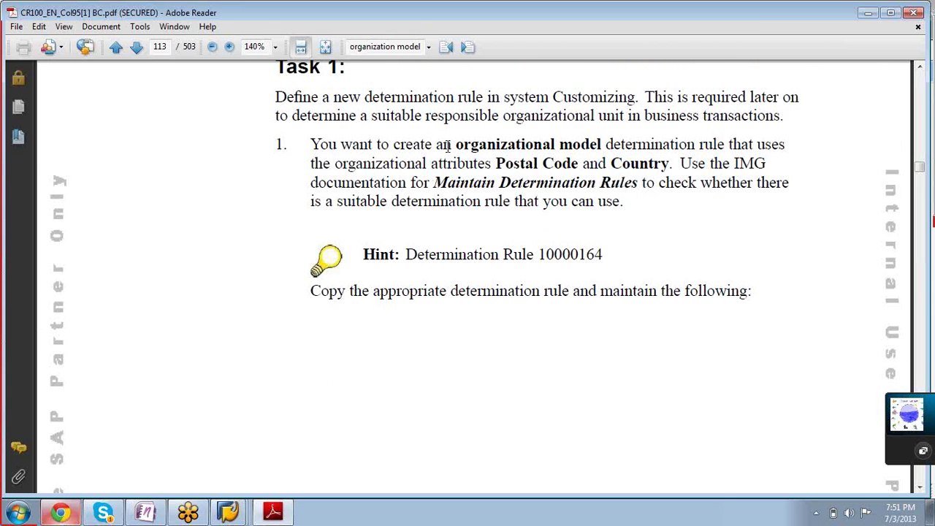
{"action": "left_click_drag", "start_coordinate": [456, 145], "coordinate": [601, 145]}
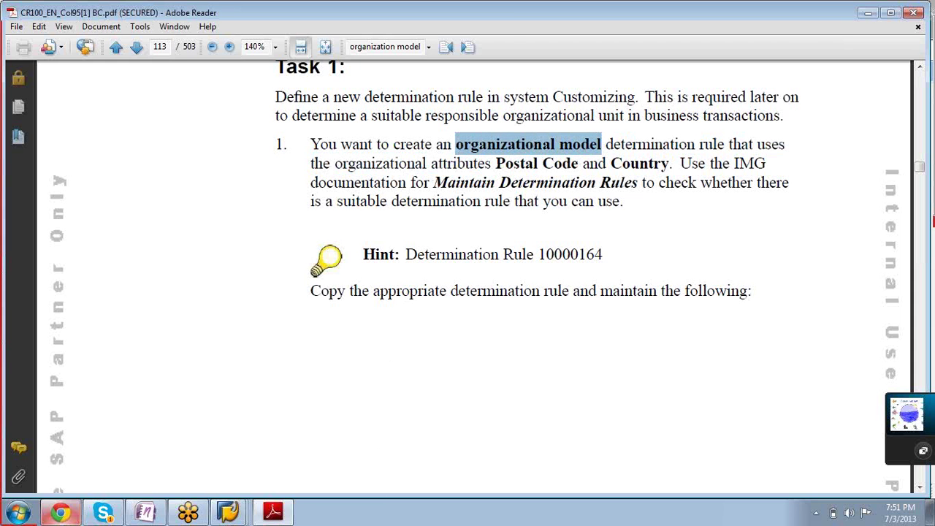
{"action": "left_click", "coordinate": [275, 511]}
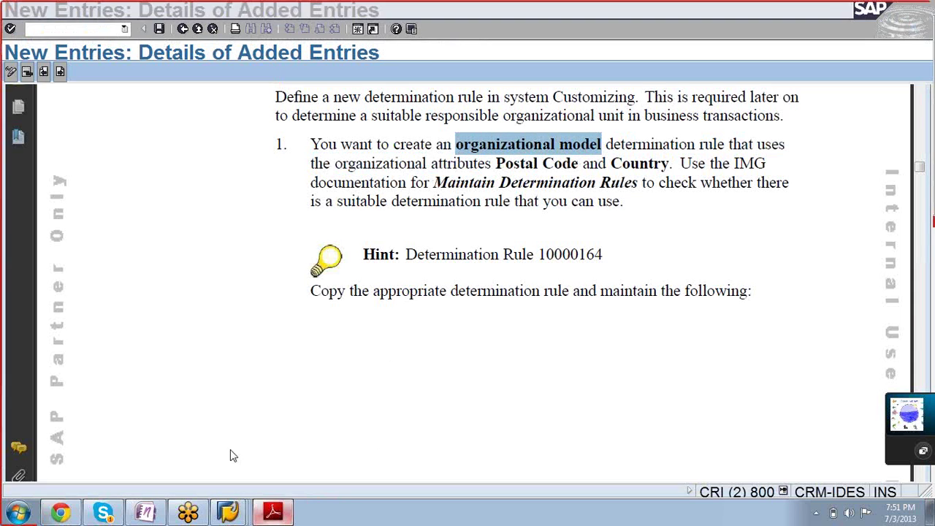
{"action": "left_click", "coordinate": [278, 511]}
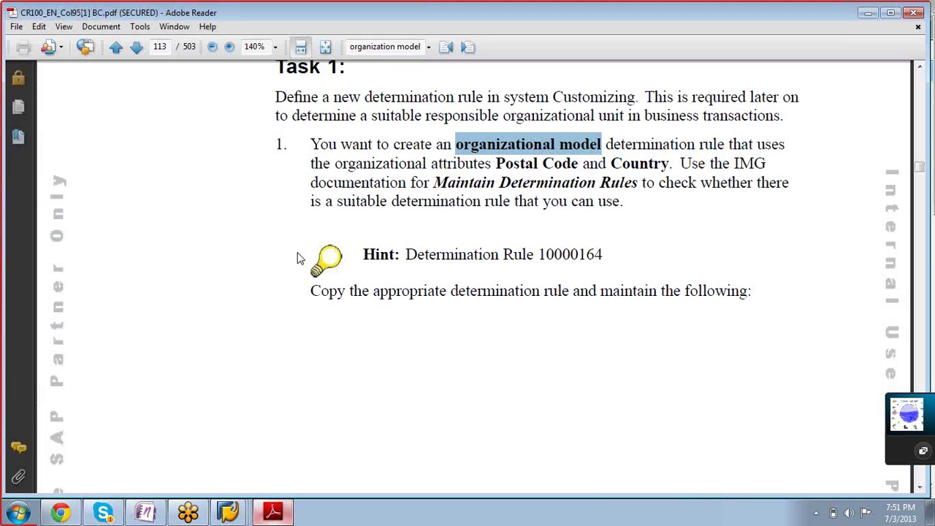
Step: Look back through the Organizational Management unit for Figure 41 and examine its Organizational Model and Responsibilities determination options
{"action": "scroll", "coordinate": [294, 310], "scroll_direction": "up", "scroll_amount": 10}
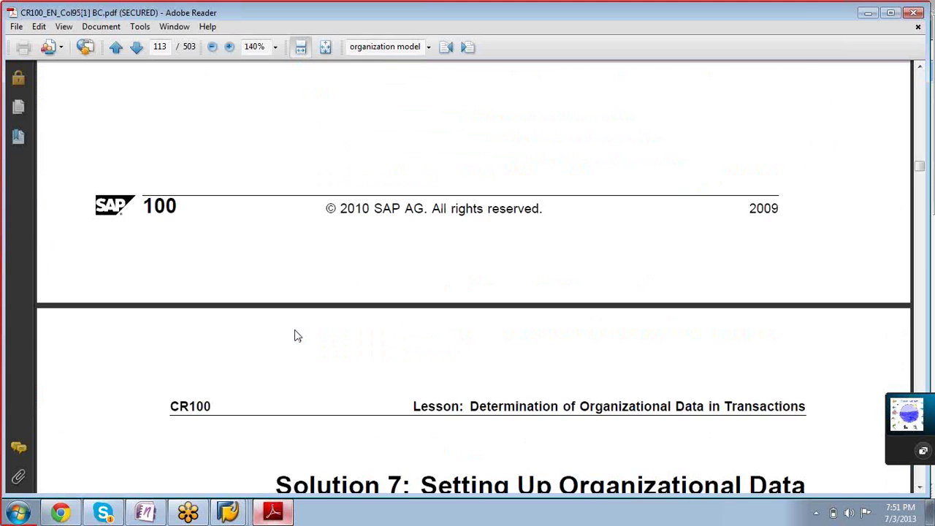
{"action": "scroll", "coordinate": [296, 328], "scroll_direction": "up", "scroll_amount": 20}
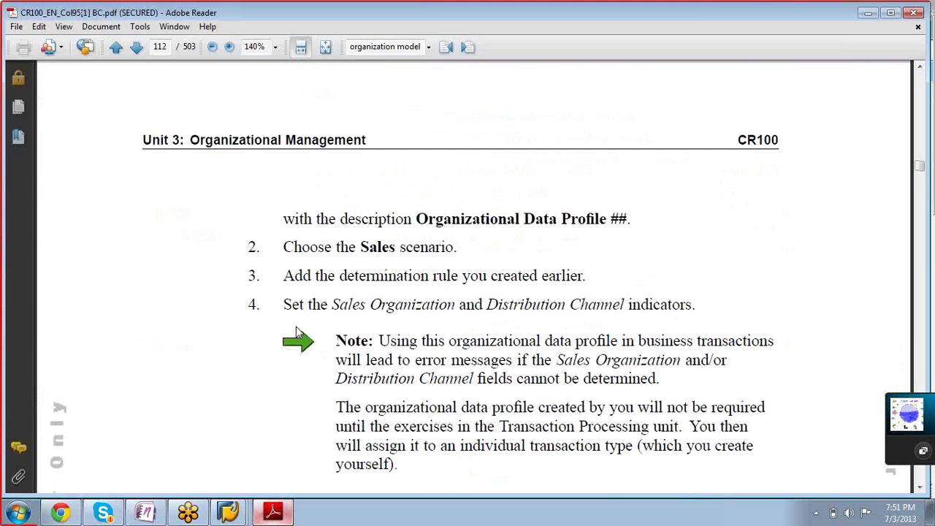
{"action": "scroll", "coordinate": [295, 325], "scroll_direction": "up", "scroll_amount": 20}
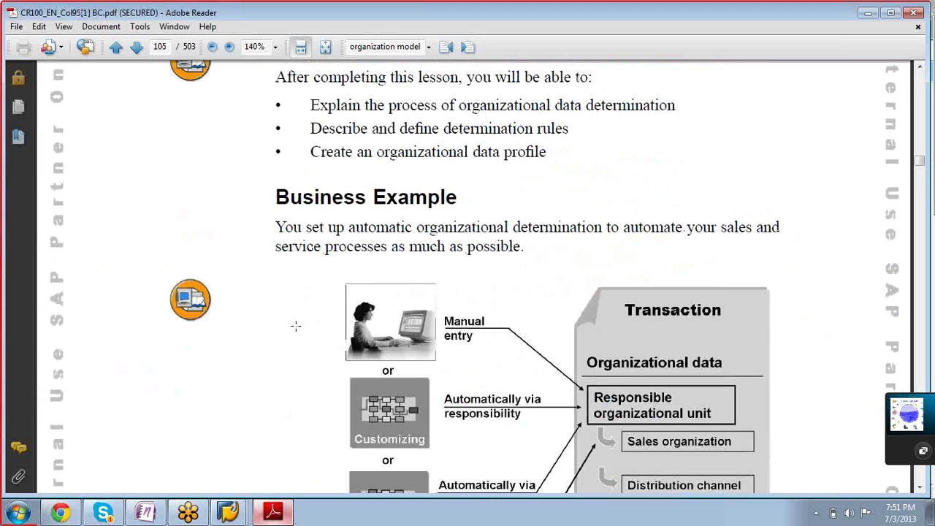
{"action": "scroll", "coordinate": [296, 329], "scroll_direction": "up", "scroll_amount": 20}
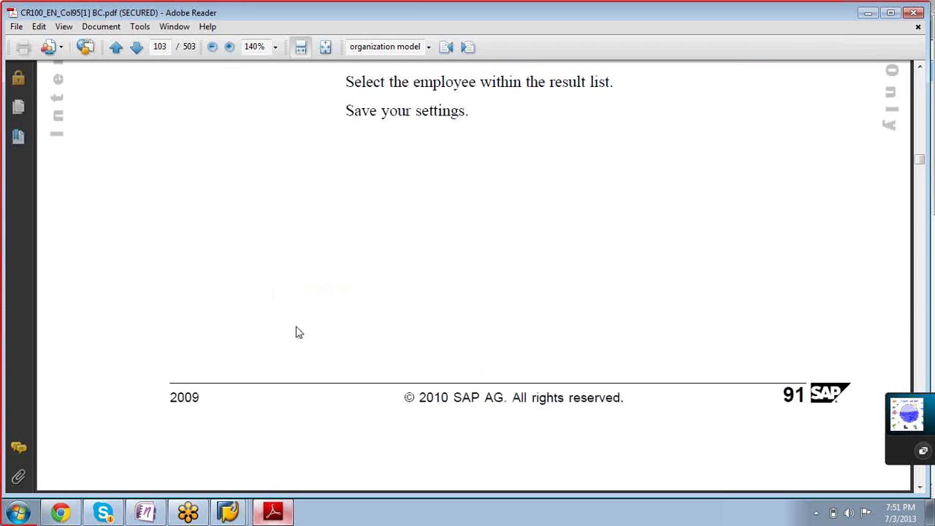
{"action": "scroll", "coordinate": [296, 330], "scroll_direction": "up", "scroll_amount": 20}
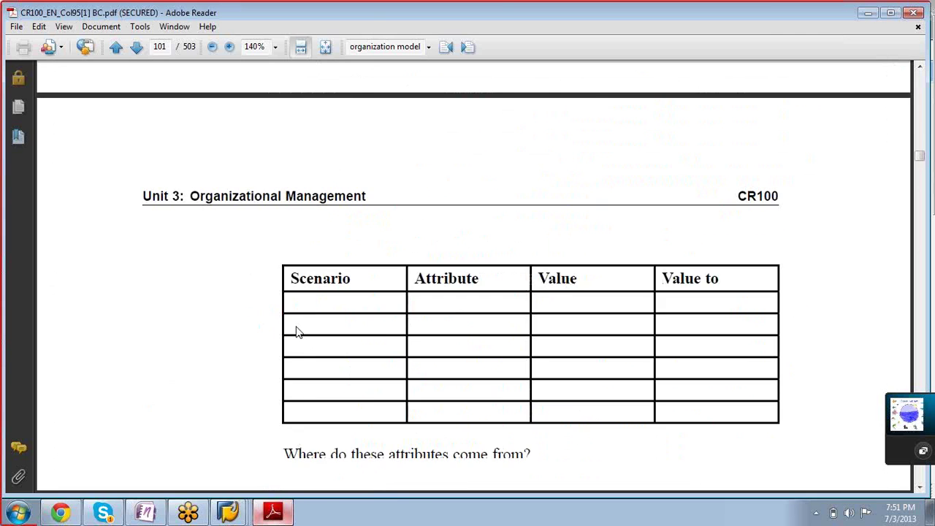
{"action": "scroll", "coordinate": [295, 326], "scroll_direction": "up", "scroll_amount": 4}
{"action": "scroll", "coordinate": [296, 326], "scroll_direction": "down", "scroll_amount": 20}
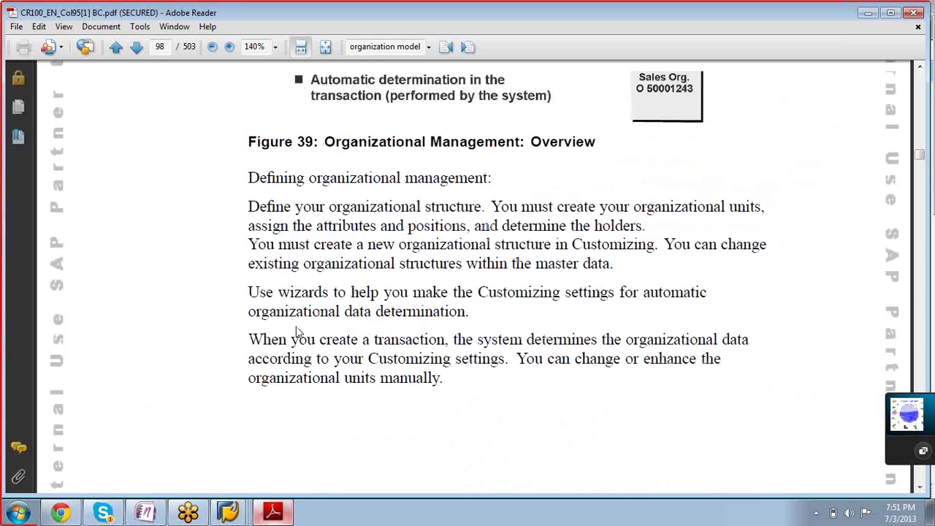
{"action": "scroll", "coordinate": [296, 325], "scroll_direction": "down", "scroll_amount": 20}
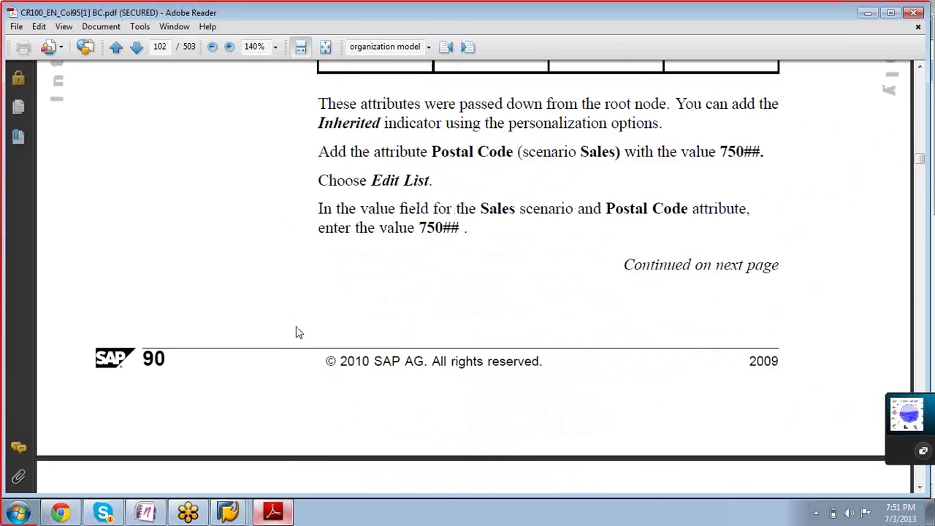
{"action": "scroll", "coordinate": [296, 325], "scroll_direction": "down", "scroll_amount": 20}
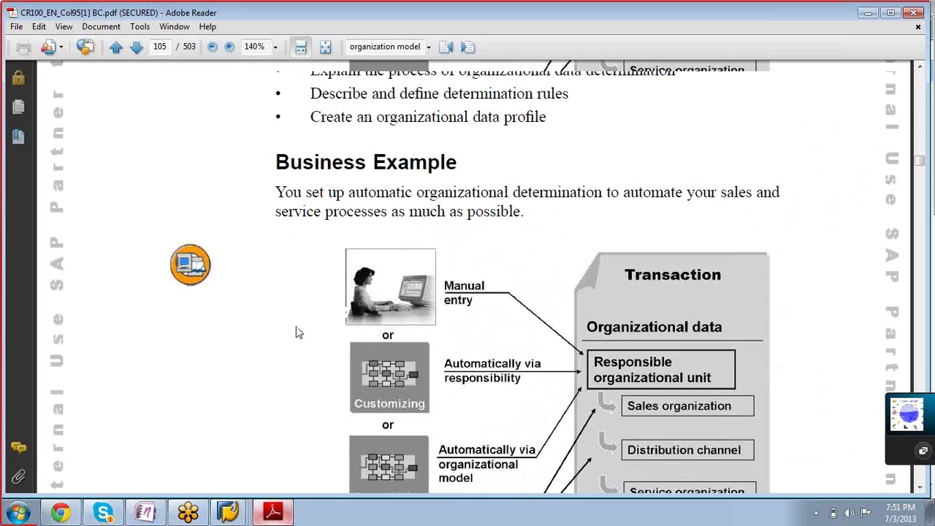
{"action": "scroll", "coordinate": [296, 327], "scroll_direction": "down", "scroll_amount": 8}
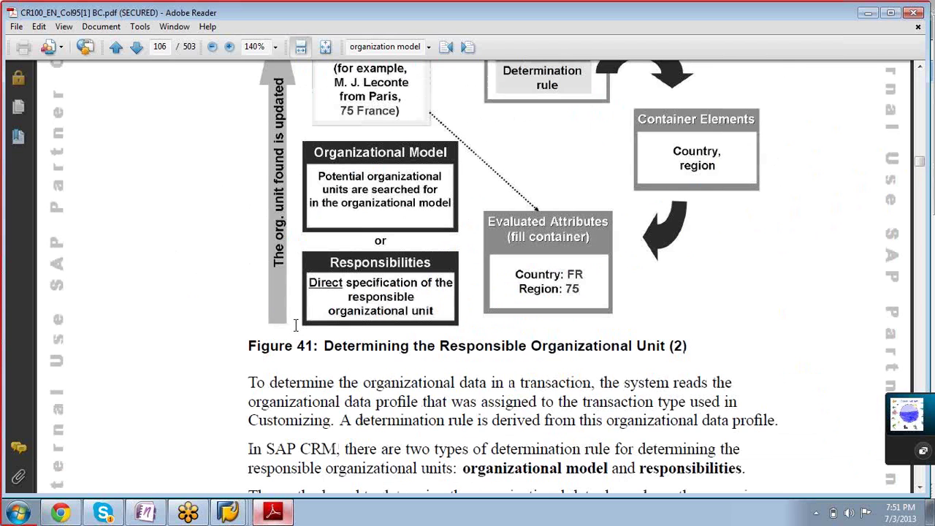
{"action": "scroll", "coordinate": [304, 328], "scroll_direction": "up", "scroll_amount": 1}
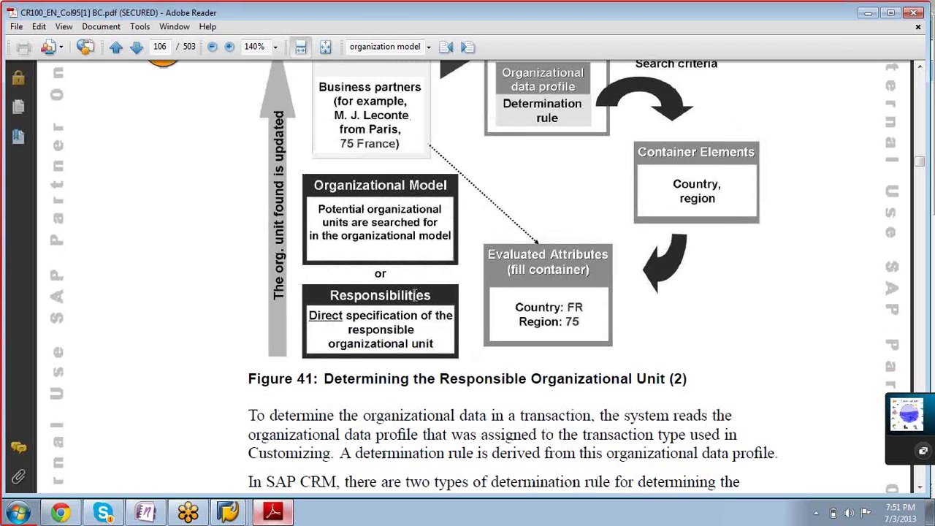
Step: Switch to the New Entries session in SAP and enter rule 80000220 as both the responsibilities and the organizational model determination rule
{"action": "left_click", "coordinate": [228, 516]}
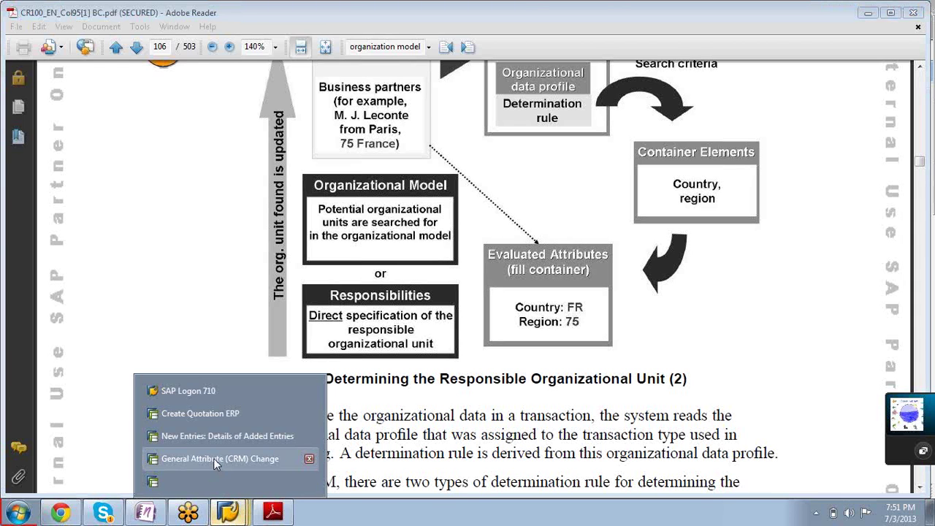
{"action": "left_click", "coordinate": [215, 438]}
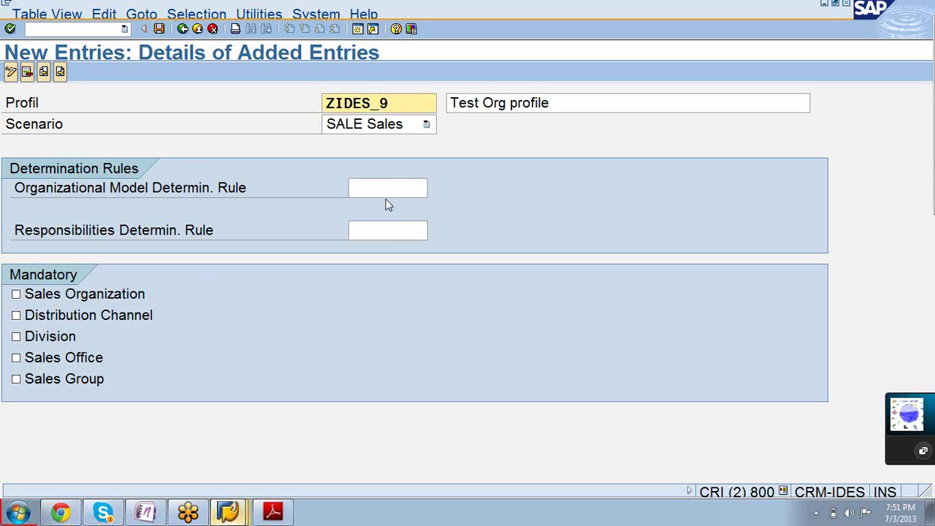
{"action": "left_click", "coordinate": [397, 231]}
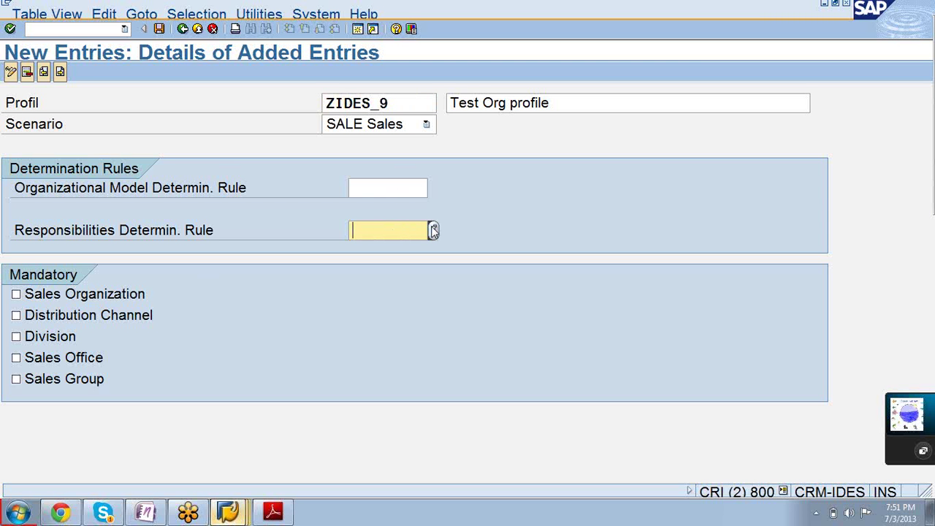
{"action": "type", "text": "80000220"}
{"action": "key", "text": "Return"}
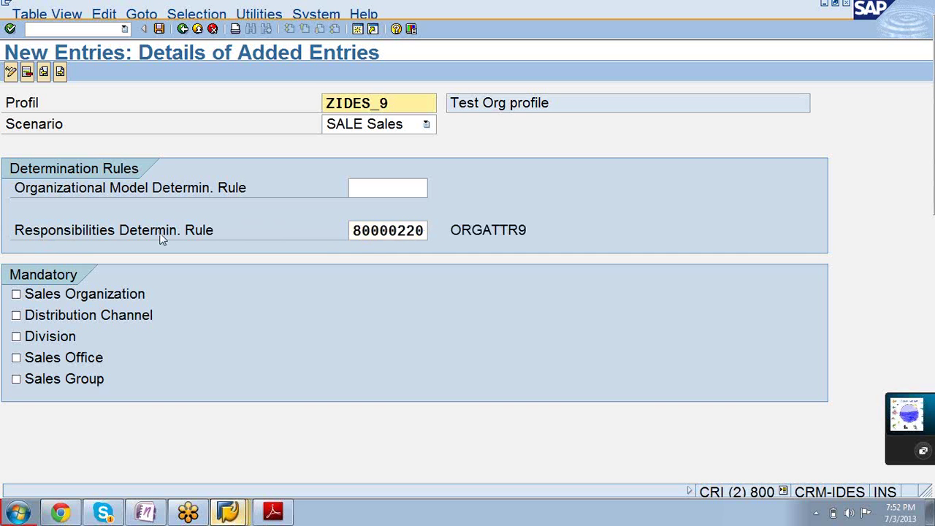
{"action": "left_click_drag", "start_coordinate": [352, 230], "coordinate": [445, 238]}
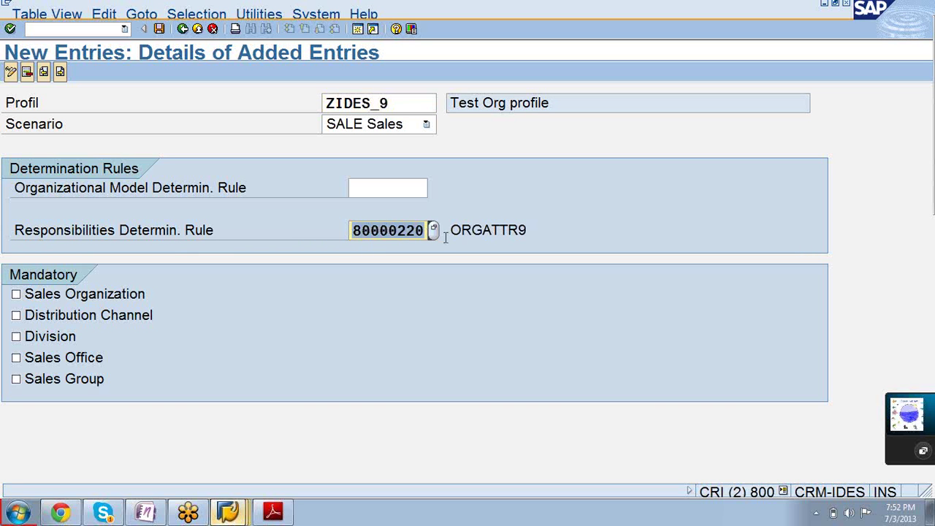
{"action": "left_click", "coordinate": [386, 189]}
{"action": "key", "text": "Return"}
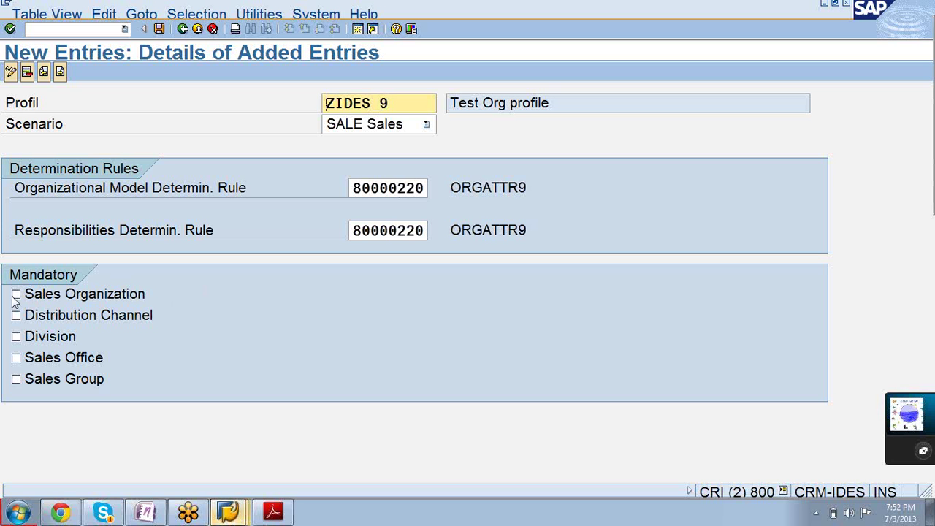
Step: Stop the screen sharing in the Skype call and start sharing the screen again
{"action": "left_click_drag", "start_coordinate": [910, 412], "coordinate": [675, 422]}
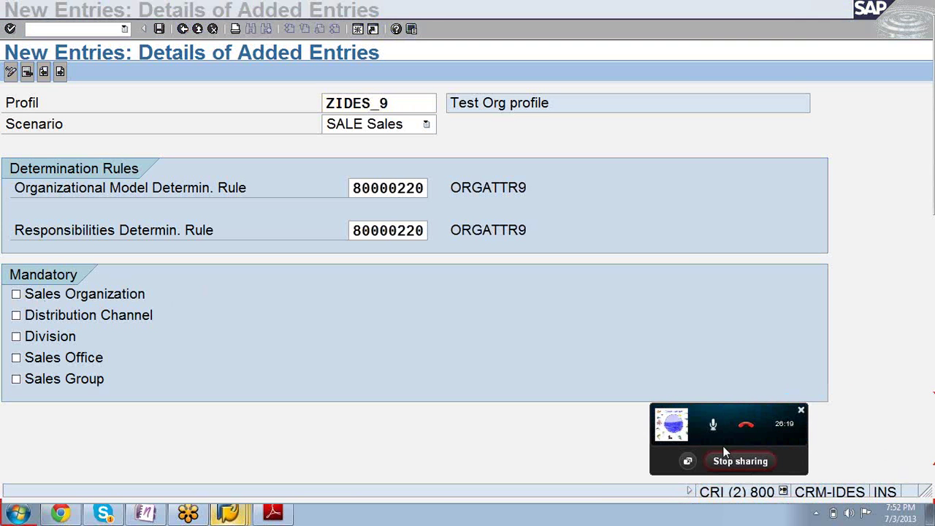
{"action": "left_click", "coordinate": [739, 462]}
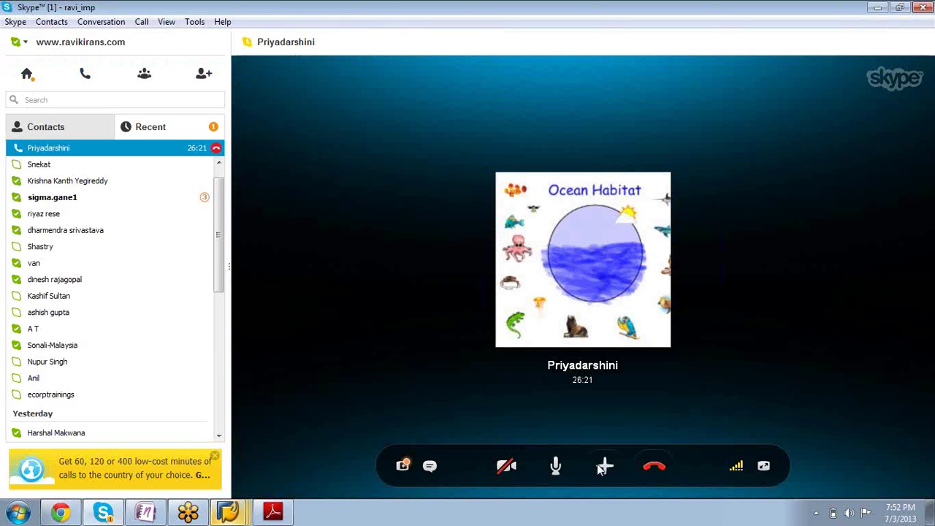
{"action": "left_click", "coordinate": [604, 468]}
{"action": "left_click", "coordinate": [588, 368]}
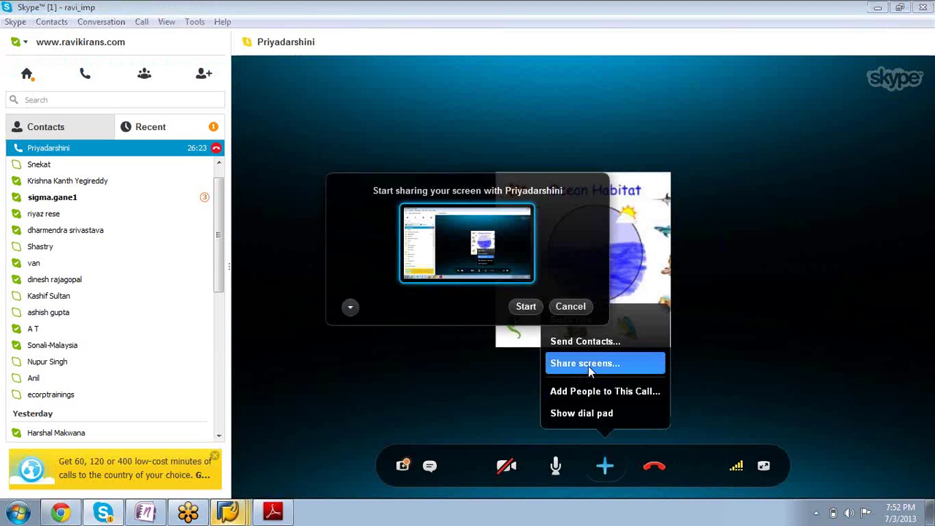
{"action": "left_click", "coordinate": [525, 307]}
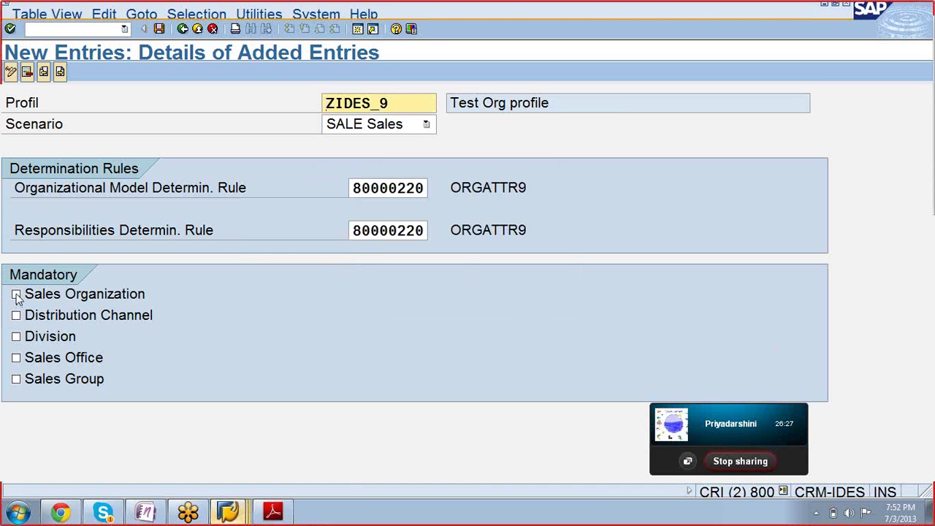
Step: Mark Sales Organization and Distribution Channel as mandatory and save profile ZIDES_9 under customizing request CRIK900210
{"action": "left_click", "coordinate": [16, 294]}
{"action": "left_click", "coordinate": [16, 315]}
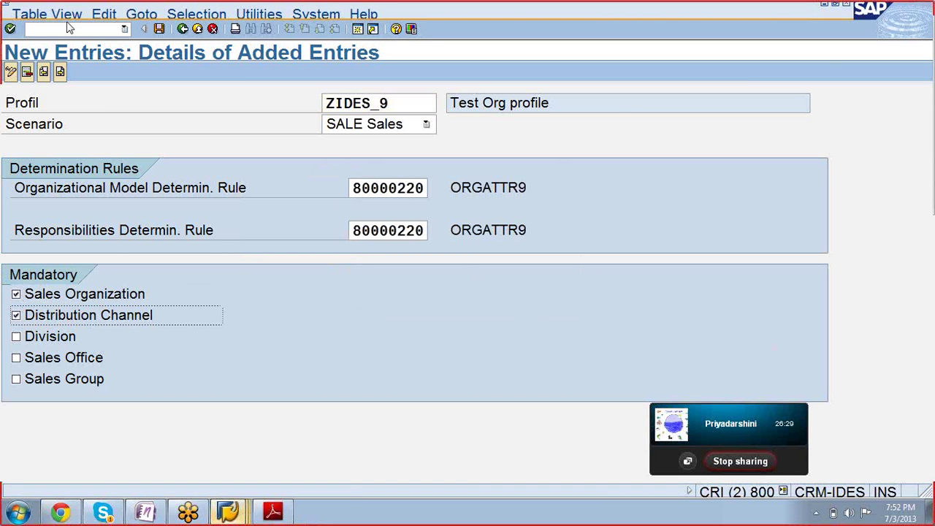
{"action": "left_click", "coordinate": [159, 29]}
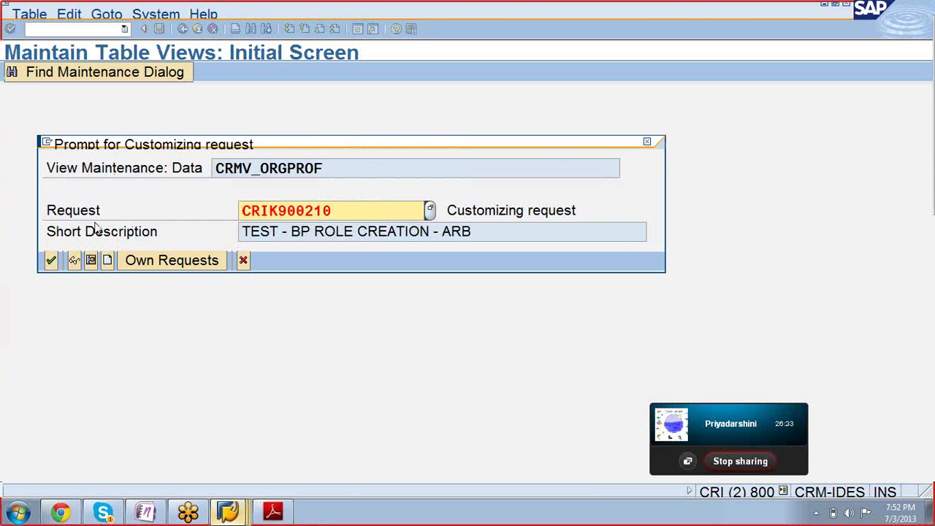
{"action": "left_click", "coordinate": [53, 262]}
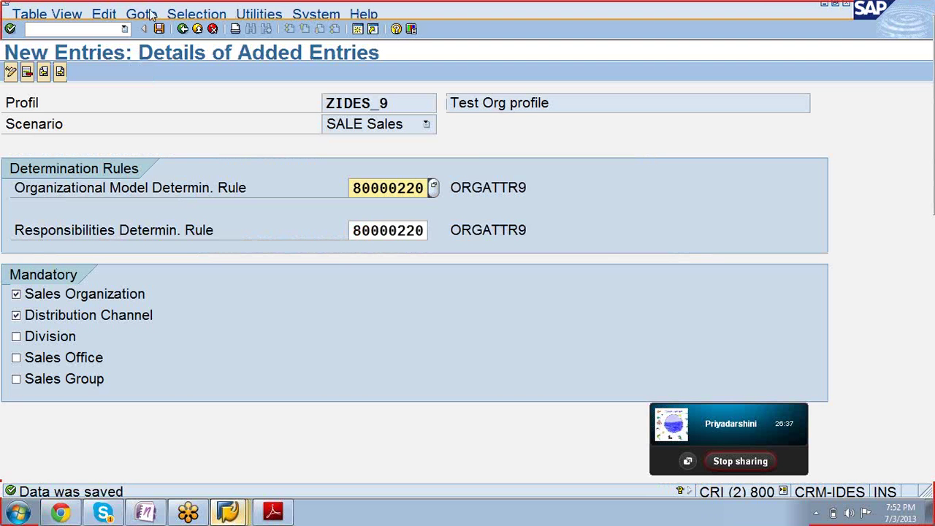
{"action": "left_click", "coordinate": [158, 28]}
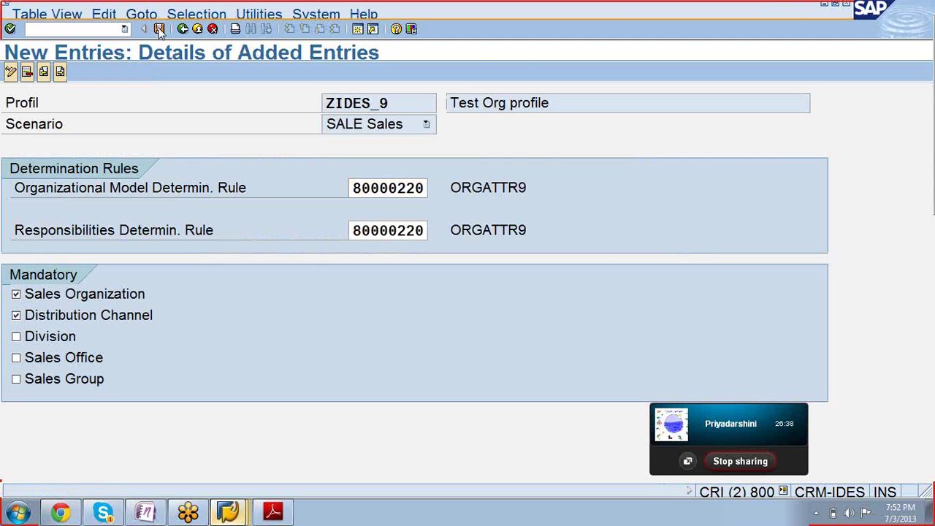
Step: Return to the IMG structure and execute the Assign Organizational Data Profile To Transaction Type activity
{"action": "left_click", "coordinate": [182, 29]}
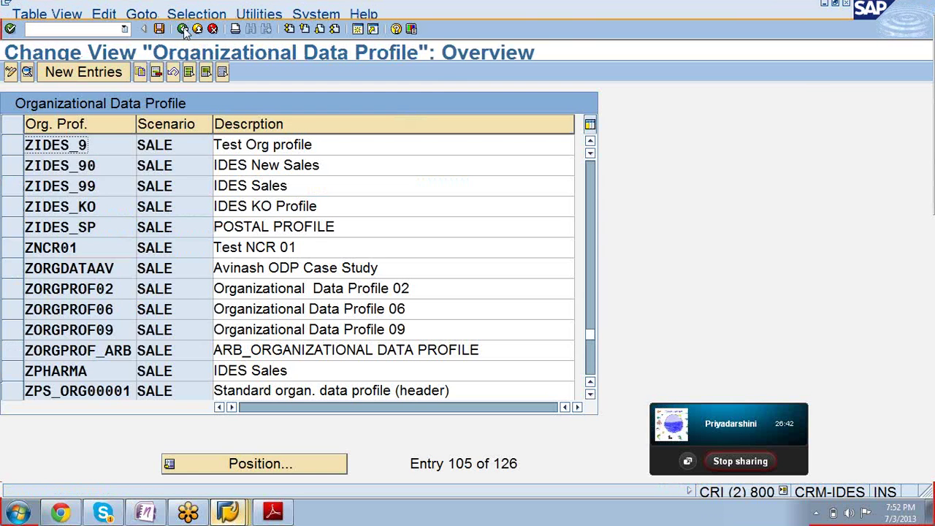
{"action": "left_click", "coordinate": [183, 29]}
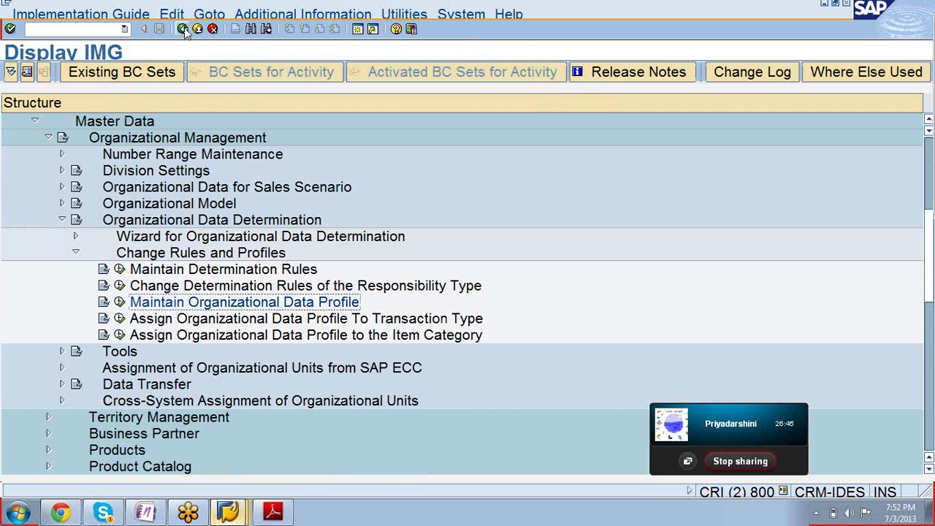
{"action": "left_click", "coordinate": [180, 319]}
{"action": "mouse_move", "coordinate": [727, 416]}
{"action": "left_click_drag", "start_coordinate": [728, 411], "coordinate": [925, 305]}
{"action": "left_click", "coordinate": [202, 320]}
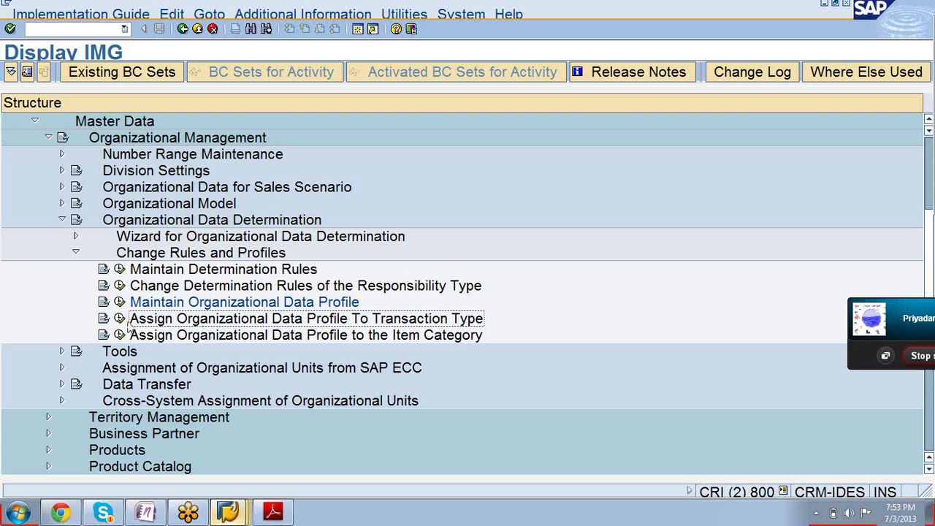
{"action": "left_click", "coordinate": [120, 318]}
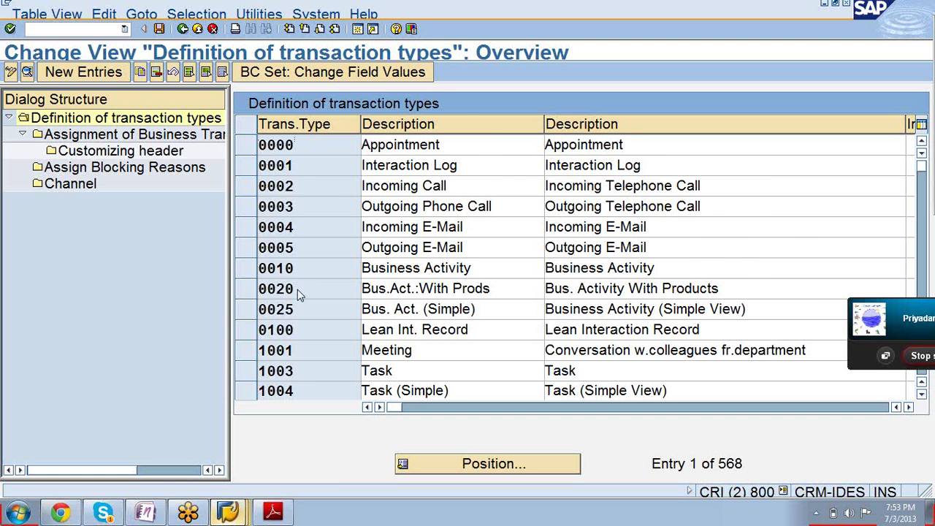
Step: Display the details of transaction type AG, Quotation ERP
{"action": "scroll", "coordinate": [297, 289], "scroll_direction": "down", "scroll_amount": 1}
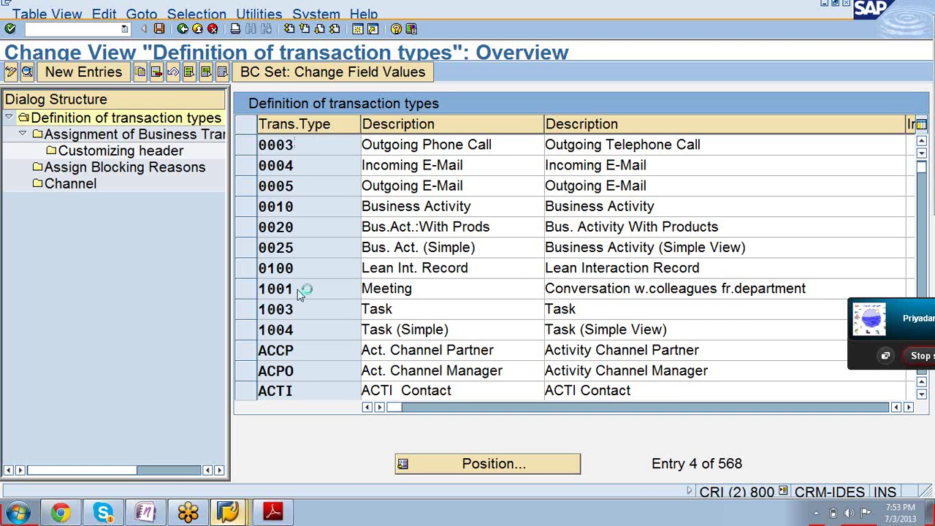
{"action": "scroll", "coordinate": [298, 289], "scroll_direction": "down", "scroll_amount": 1}
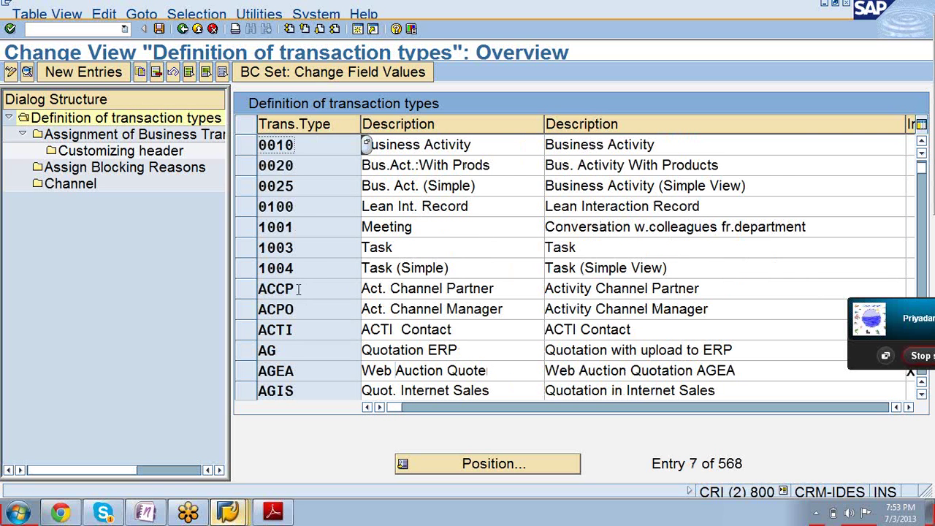
{"action": "scroll", "coordinate": [298, 289], "scroll_direction": "down", "scroll_amount": 1}
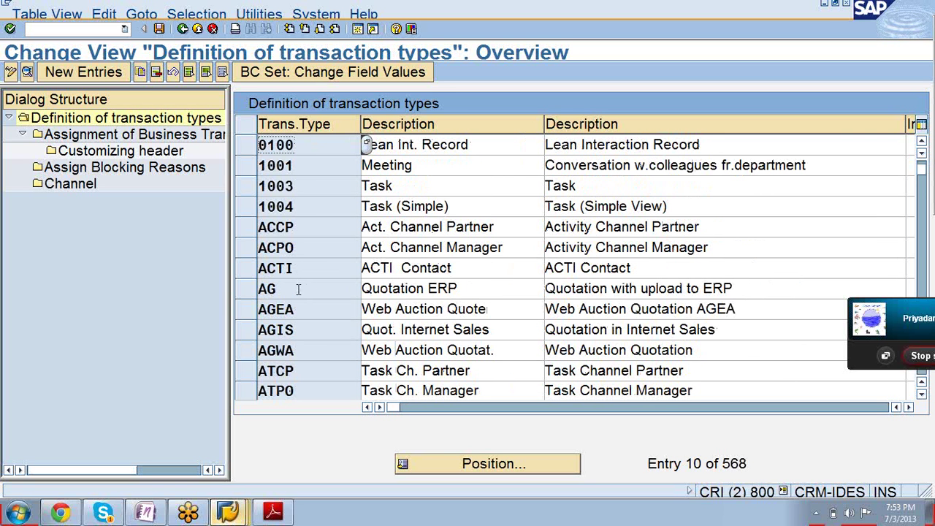
{"action": "left_click", "coordinate": [246, 292]}
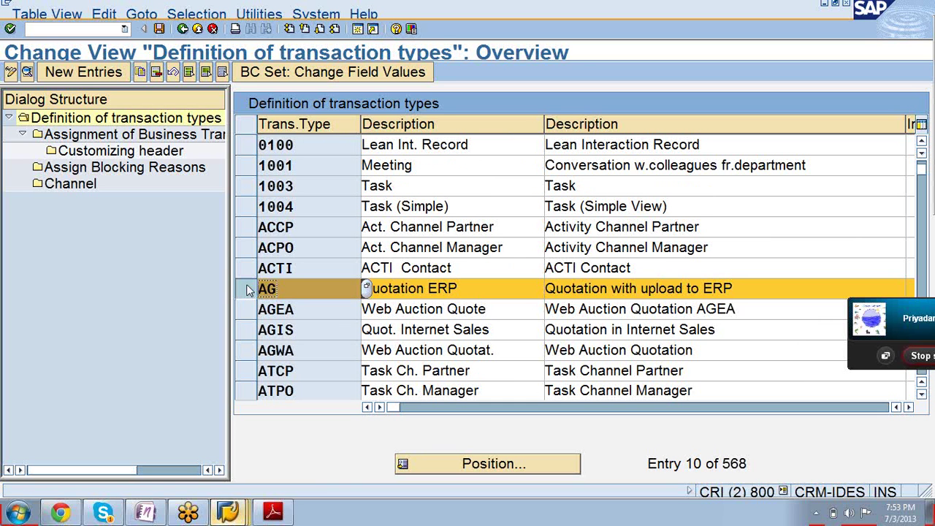
{"action": "left_click", "coordinate": [27, 73]}
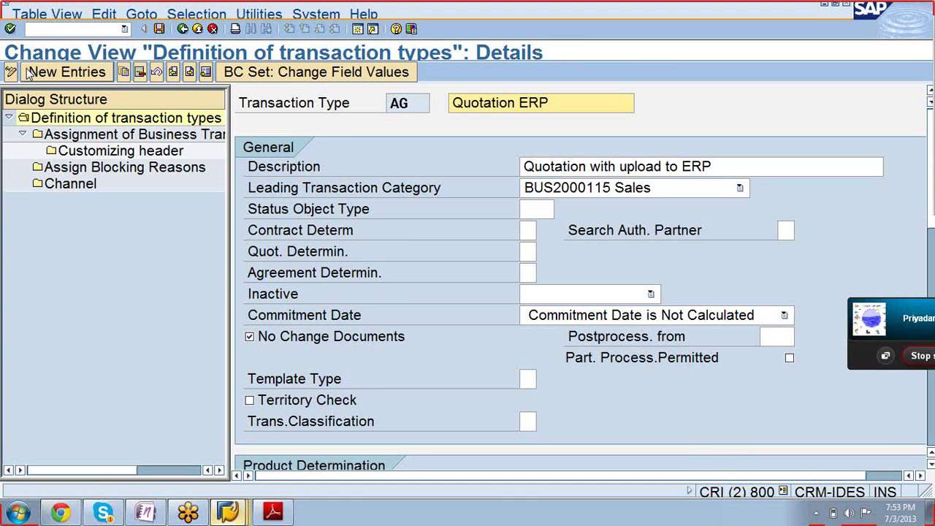
Step: Enter ZIDES_09 as the organizational data profile of transaction type AG and return from the profile overview to its details
{"action": "scroll", "coordinate": [424, 292], "scroll_direction": "down", "scroll_amount": 3}
{"action": "scroll", "coordinate": [426, 301], "scroll_direction": "down", "scroll_amount": 10}
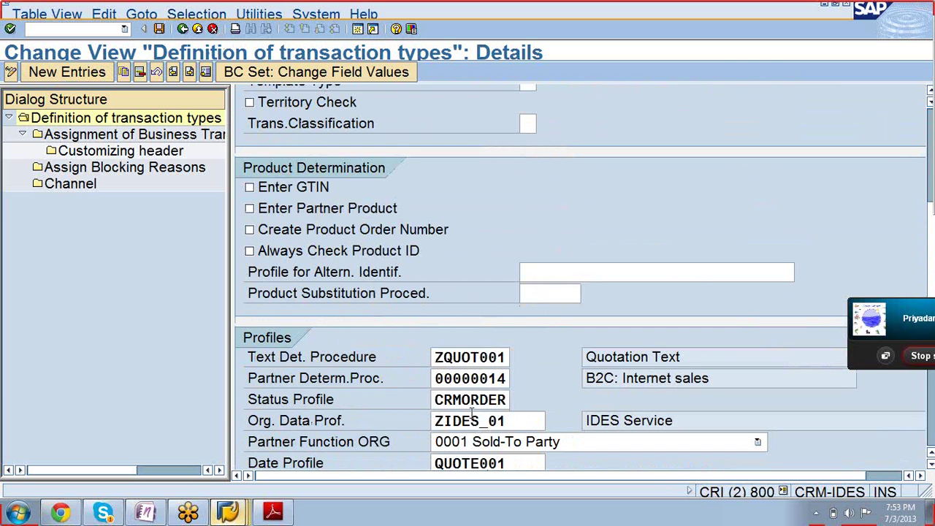
{"action": "left_click", "coordinate": [516, 423]}
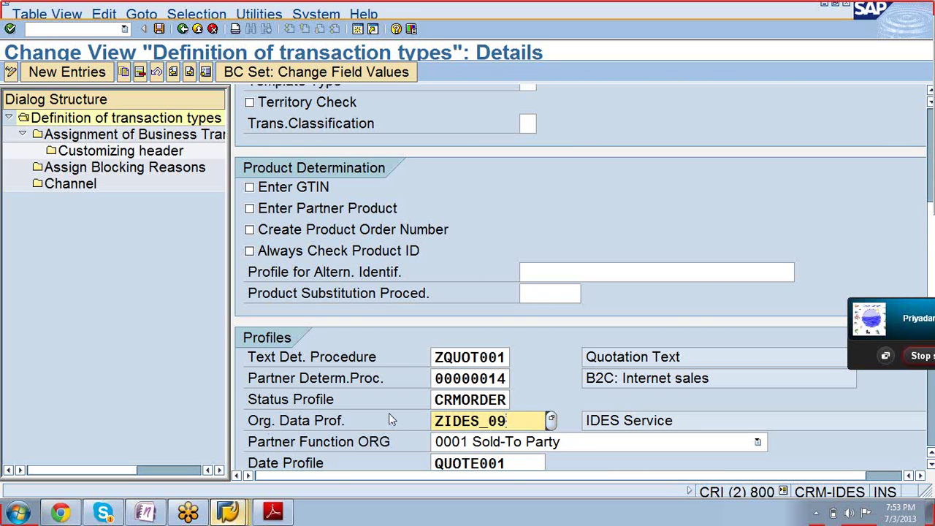
{"action": "double_click", "coordinate": [389, 414]}
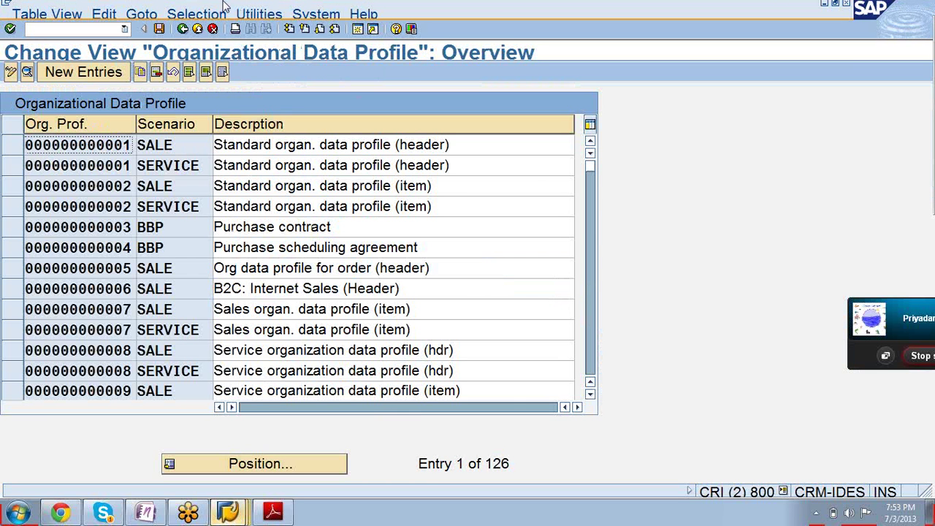
{"action": "left_click", "coordinate": [158, 29]}
{"action": "left_click", "coordinate": [159, 29]}
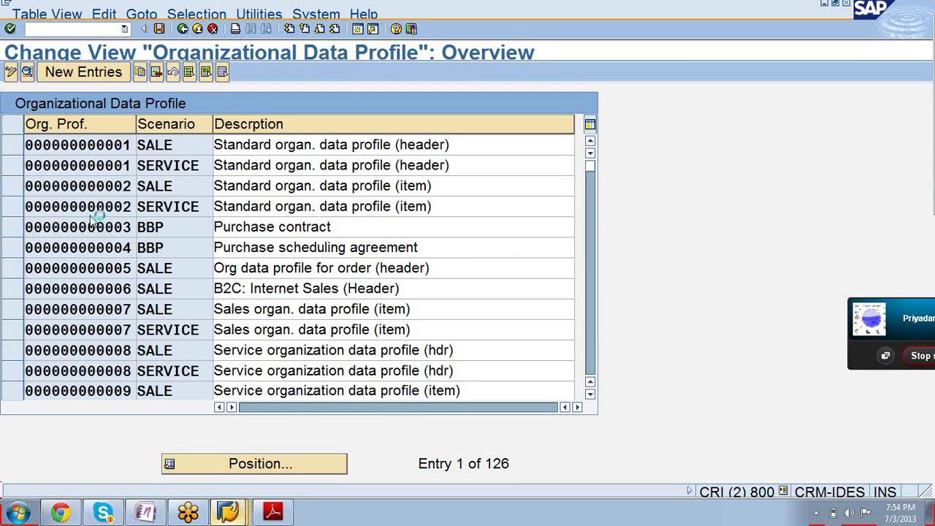
{"action": "left_click", "coordinate": [182, 28]}
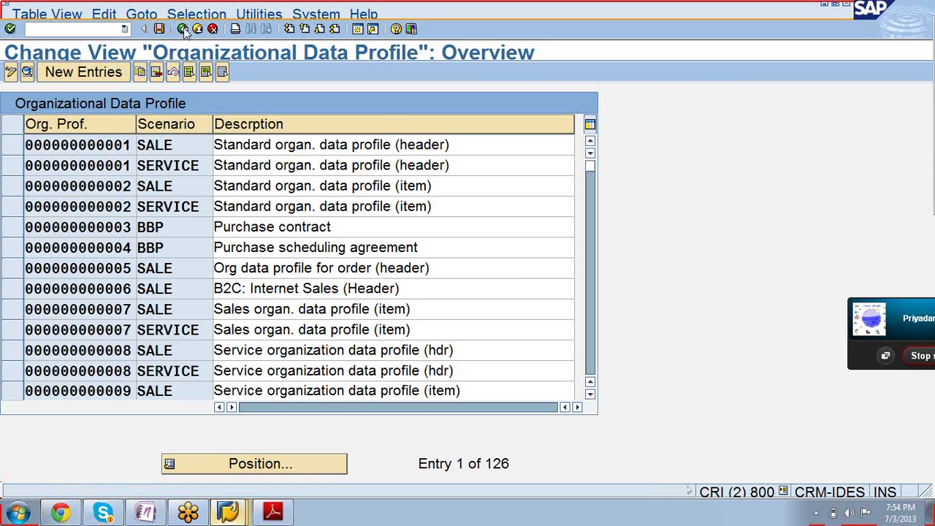
Step: Replace the organizational data profile of transaction type AG with ZIDES_9, Test Org profile, chosen from the available profiles
{"action": "scroll", "coordinate": [326, 288], "scroll_direction": "down", "scroll_amount": 5}
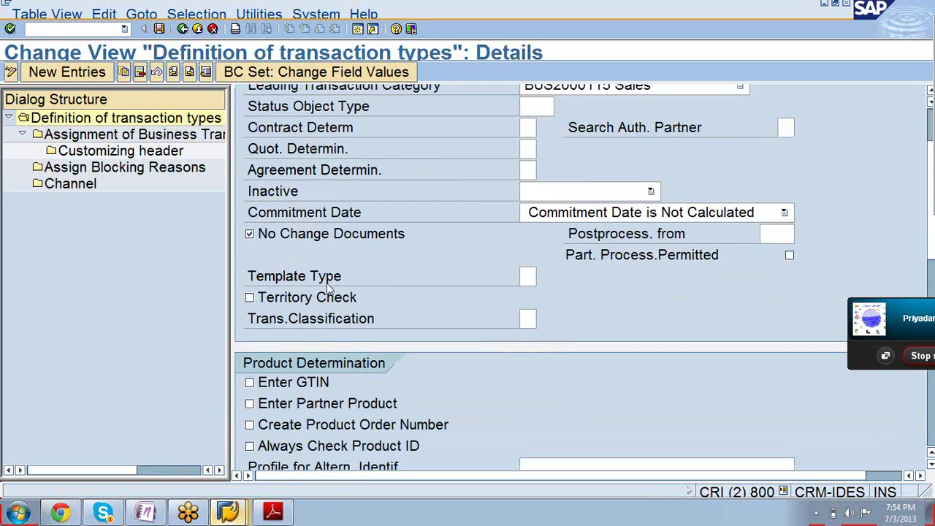
{"action": "scroll", "coordinate": [326, 289], "scroll_direction": "down", "scroll_amount": 1}
{"action": "left_click_drag", "start_coordinate": [513, 380], "coordinate": [417, 392]}
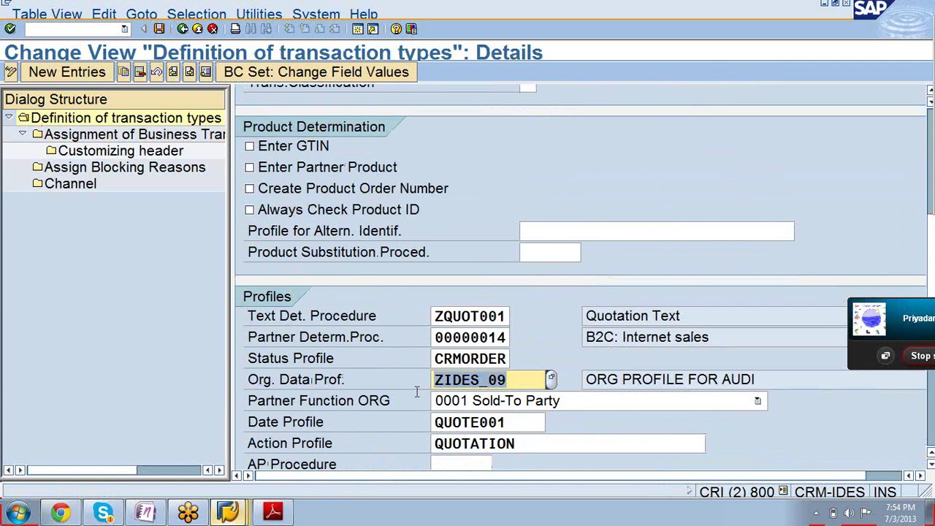
{"action": "left_click", "coordinate": [550, 378]}
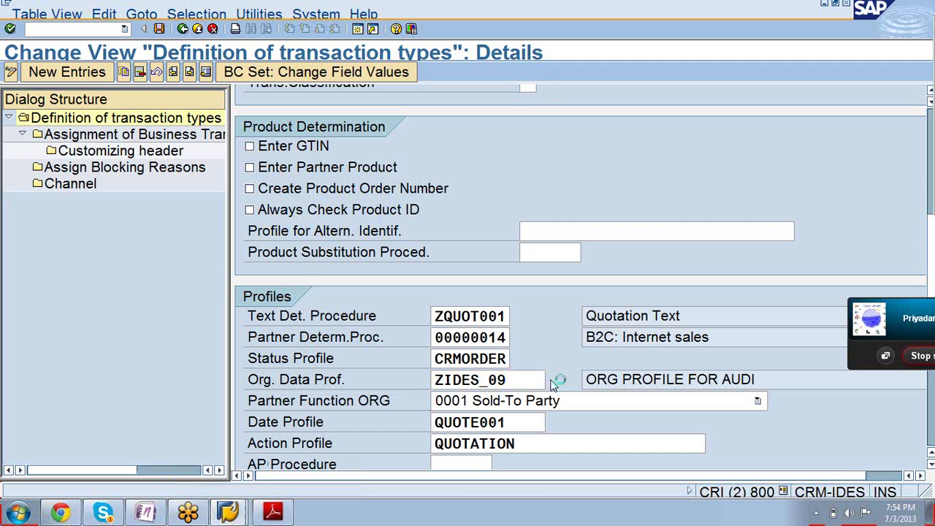
{"action": "scroll", "coordinate": [378, 274], "scroll_direction": "down", "scroll_amount": 20}
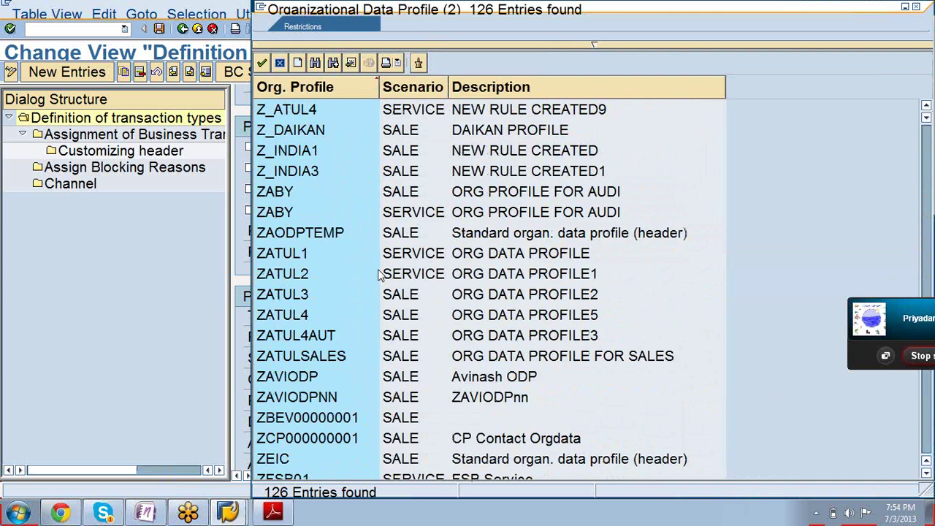
{"action": "scroll", "coordinate": [378, 275], "scroll_direction": "down", "scroll_amount": 5}
{"action": "scroll", "coordinate": [379, 275], "scroll_direction": "down", "scroll_amount": 2}
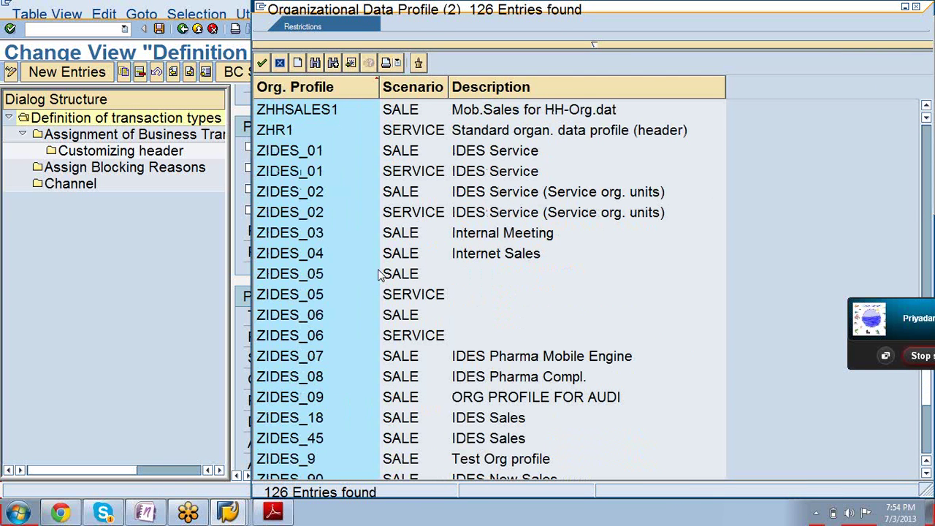
{"action": "scroll", "coordinate": [379, 275], "scroll_direction": "down", "scroll_amount": 1}
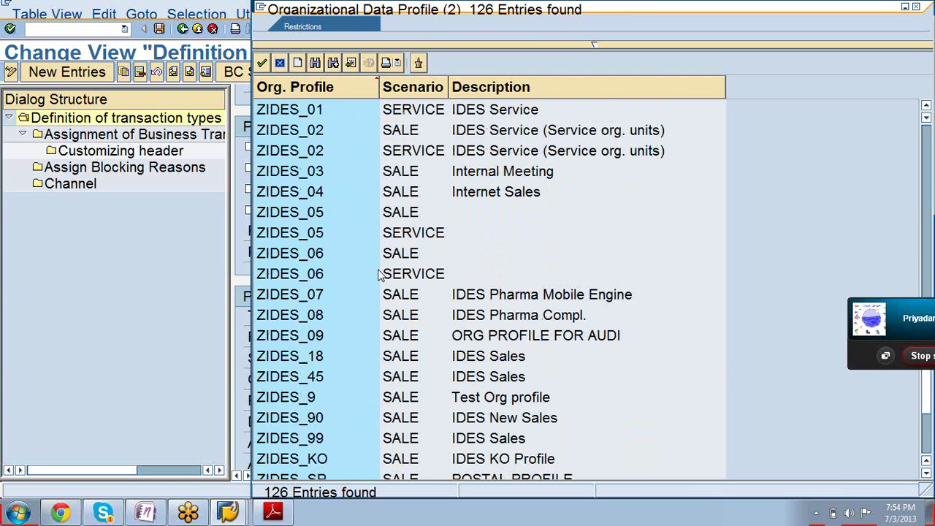
{"action": "left_click", "coordinate": [524, 402]}
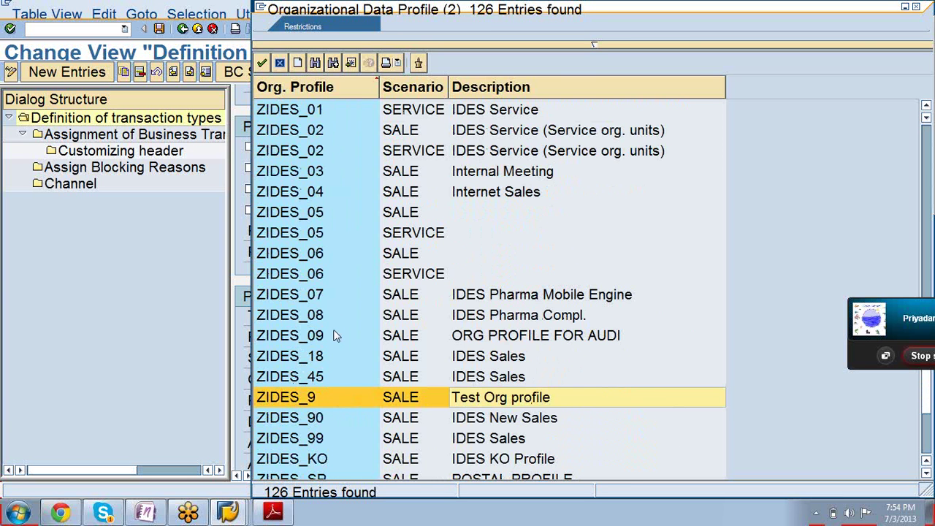
{"action": "scroll", "coordinate": [335, 335], "scroll_direction": "up", "scroll_amount": 3}
{"action": "scroll", "coordinate": [335, 335], "scroll_direction": "down", "scroll_amount": 2}
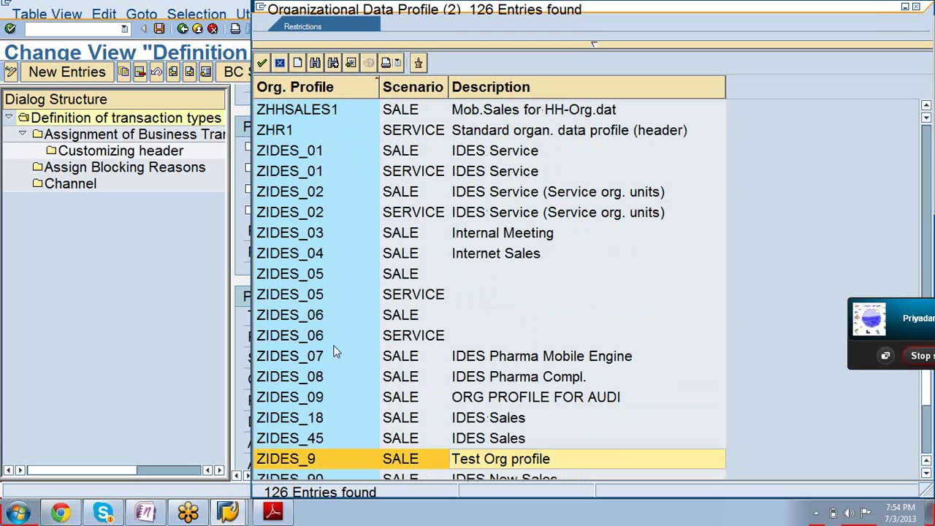
{"action": "double_click", "coordinate": [289, 458]}
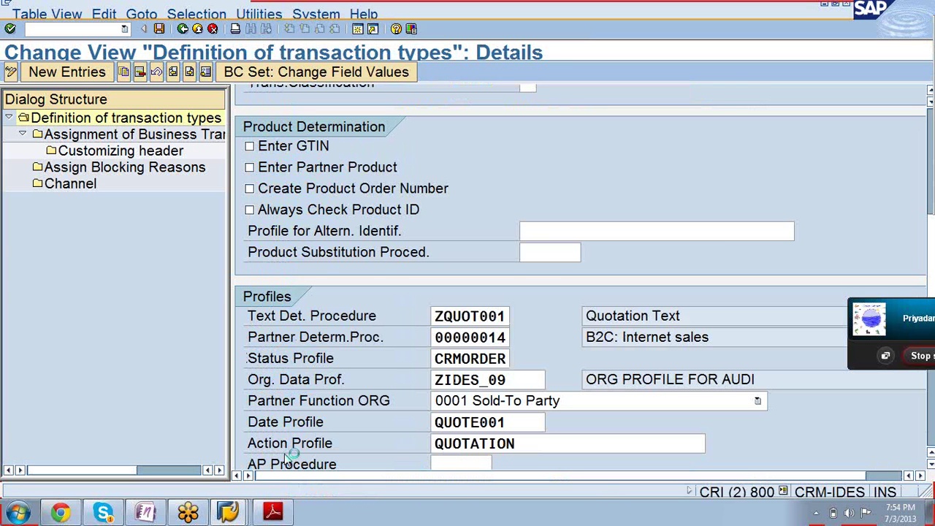
Step: Return from the organizational data profile overview to transaction type AG and save it under customizing request CRIK900210
{"action": "left_click", "coordinate": [536, 379]}
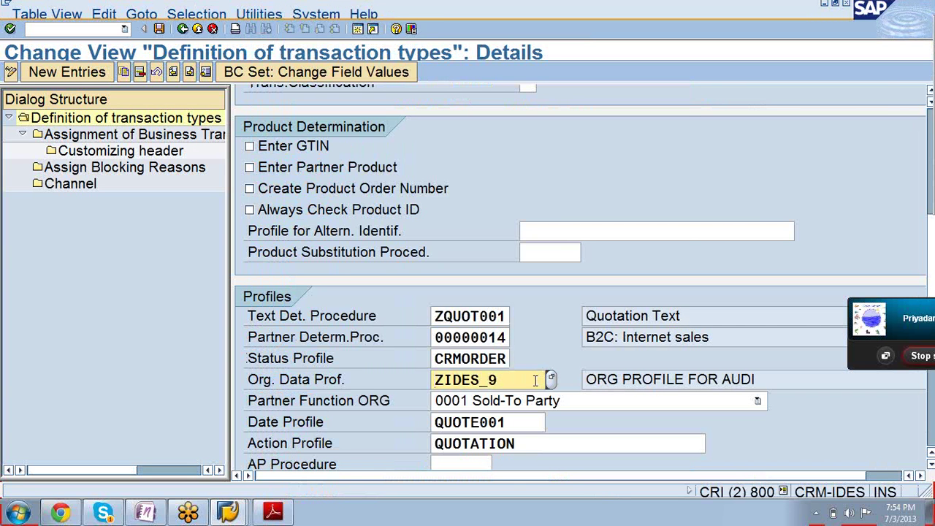
{"action": "double_click", "coordinate": [535, 379]}
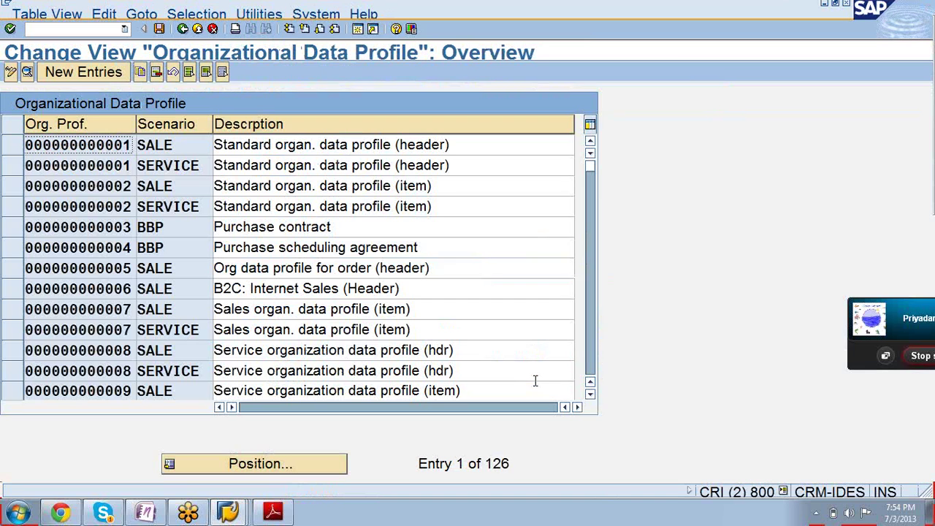
{"action": "left_click", "coordinate": [159, 29]}
{"action": "left_click", "coordinate": [183, 29]}
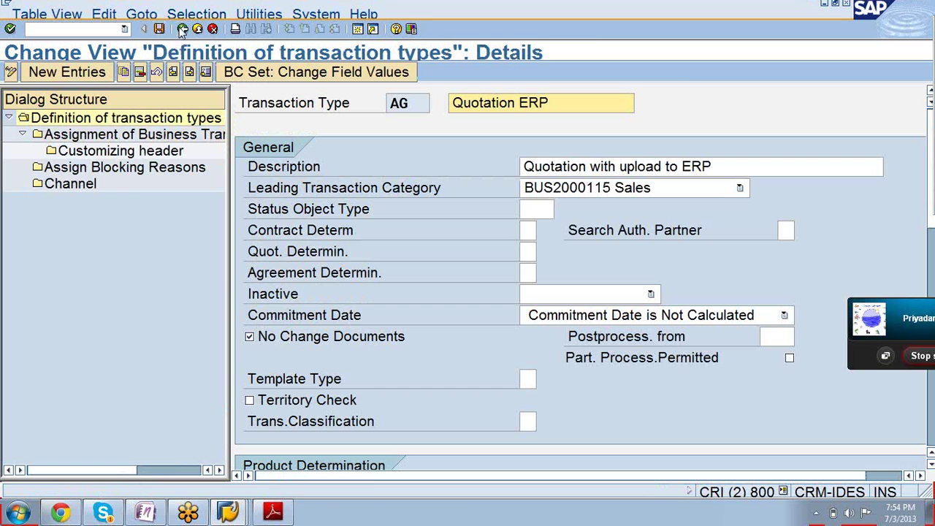
{"action": "scroll", "coordinate": [443, 351], "scroll_direction": "down", "scroll_amount": 5}
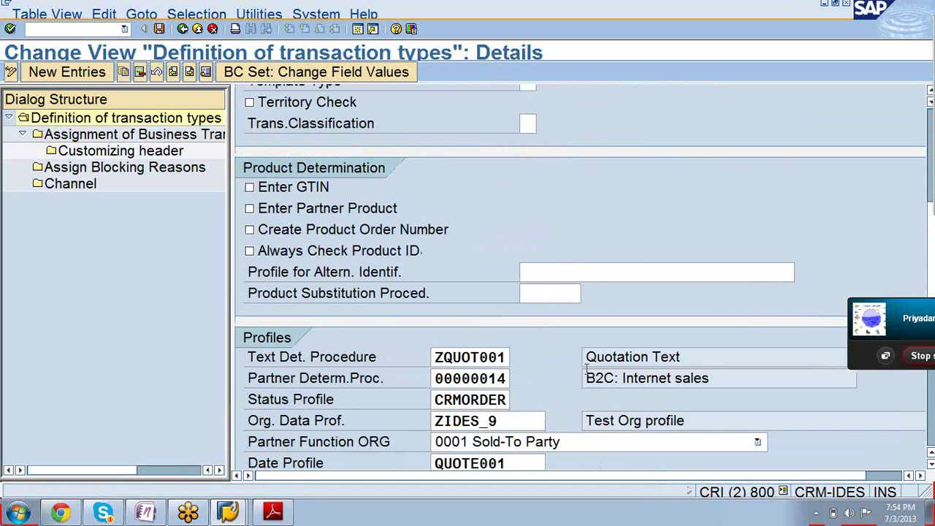
{"action": "left_click", "coordinate": [159, 29]}
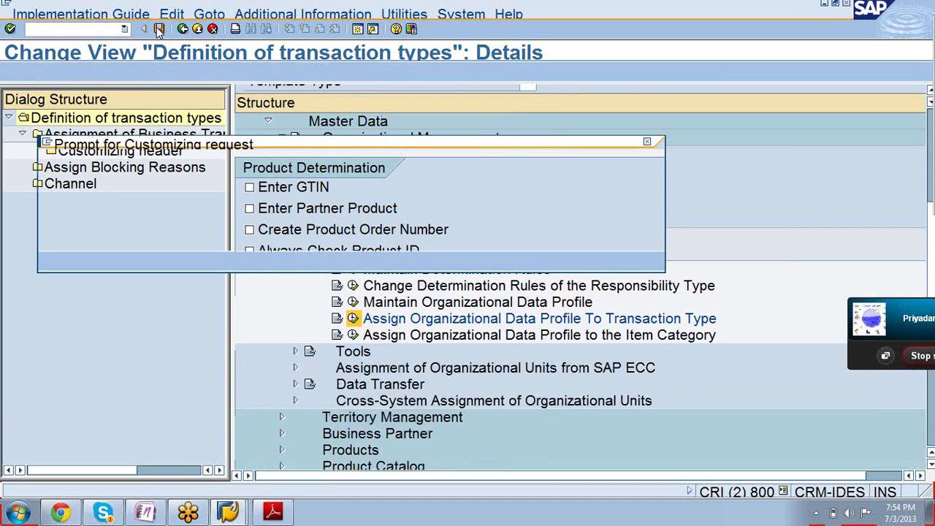
{"action": "left_click", "coordinate": [51, 262]}
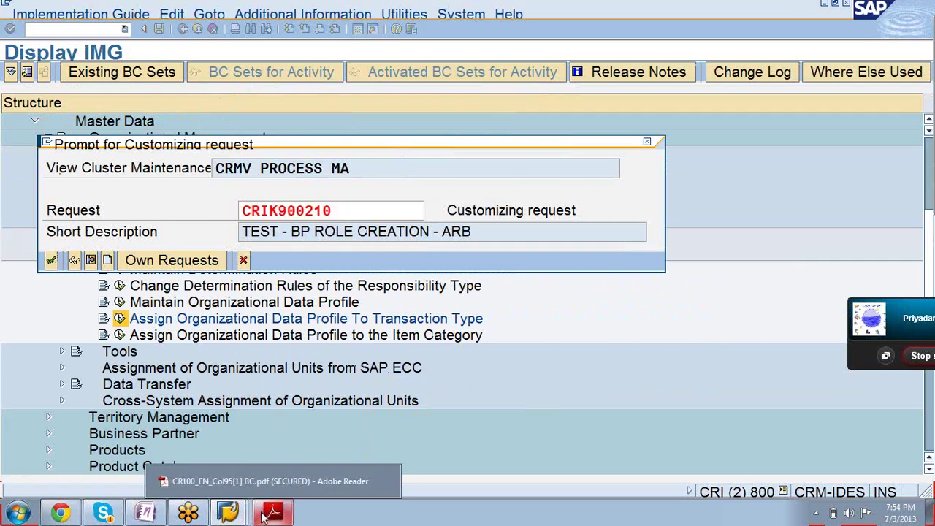
Step: Switch to the CR100 PDF in Adobe Reader and review the organizational data determination overview in Figure 44
{"action": "left_click", "coordinate": [273, 512]}
{"action": "scroll", "coordinate": [321, 281], "scroll_direction": "down", "scroll_amount": 10}
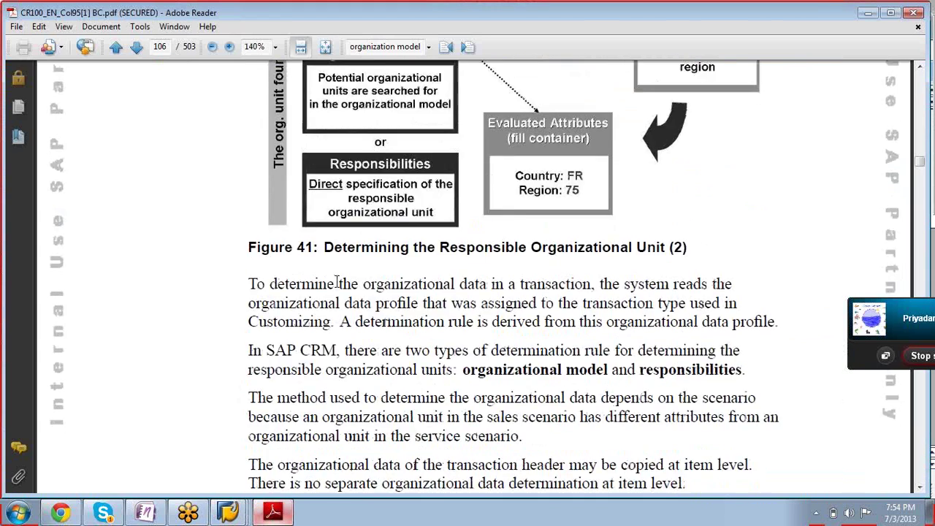
{"action": "scroll", "coordinate": [317, 283], "scroll_direction": "down", "scroll_amount": 15}
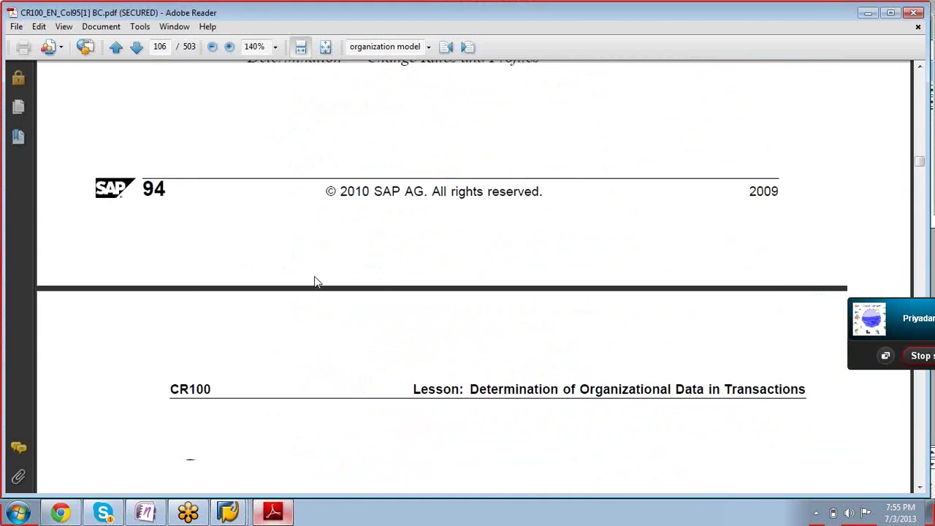
{"action": "scroll", "coordinate": [316, 280], "scroll_direction": "down", "scroll_amount": 15}
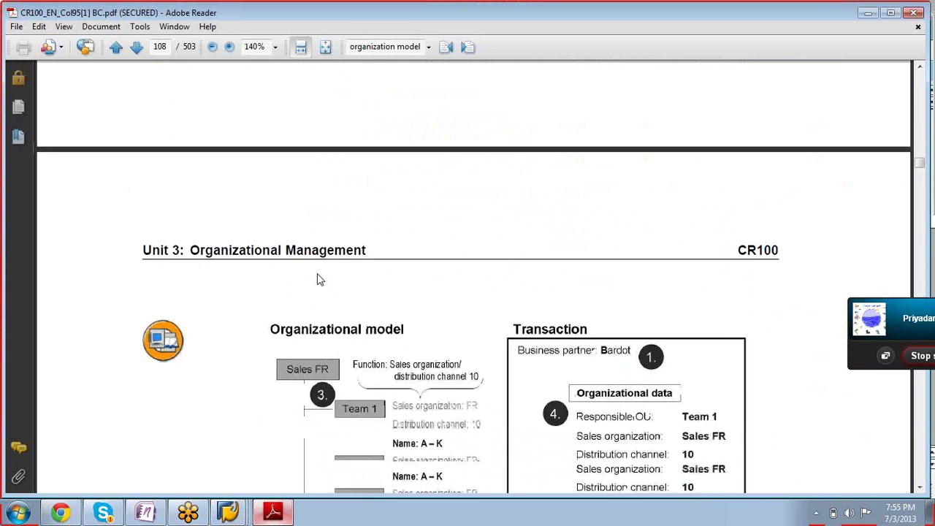
{"action": "scroll", "coordinate": [320, 289], "scroll_direction": "down", "scroll_amount": 2}
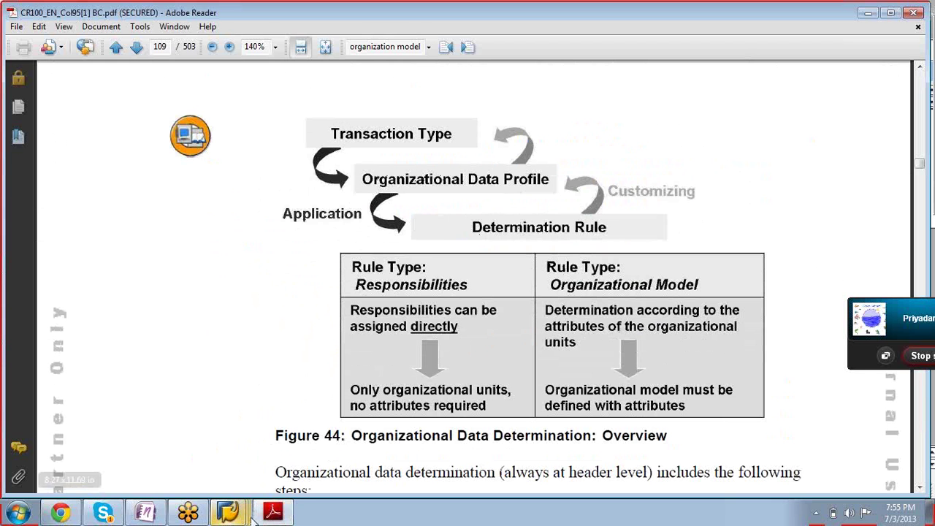
Step: Switch back to SAP, open a new session and run transaction crmd_order
{"action": "right_click", "coordinate": [228, 512]}
{"action": "left_click", "coordinate": [181, 465]}
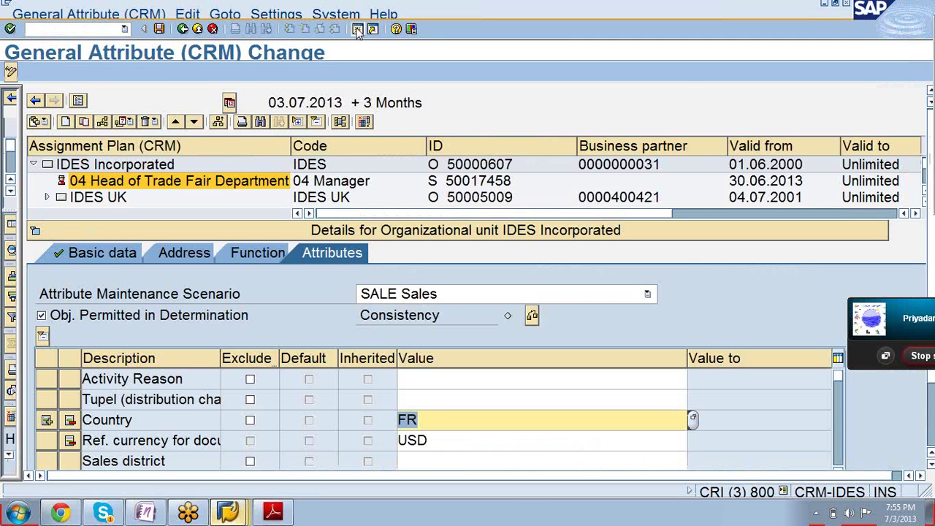
{"action": "left_click", "coordinate": [357, 29]}
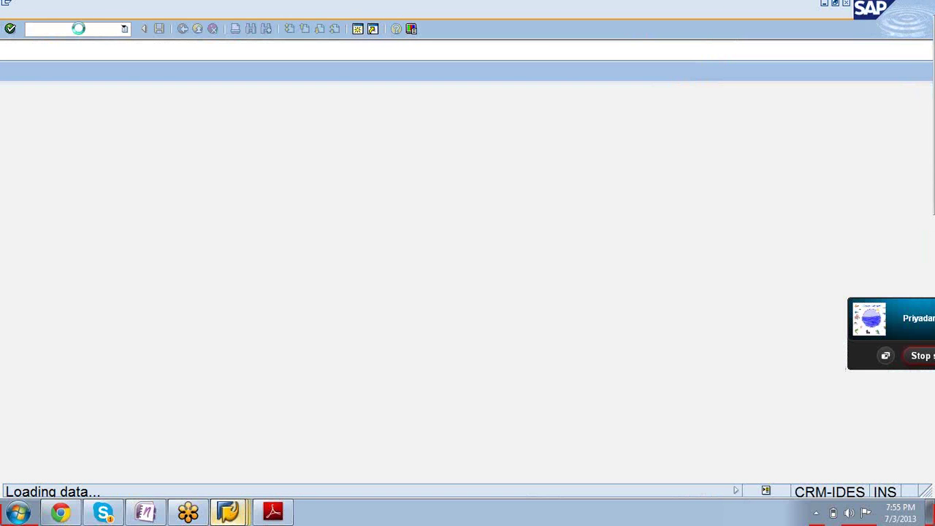
{"action": "type", "text": "crmd_ord"}
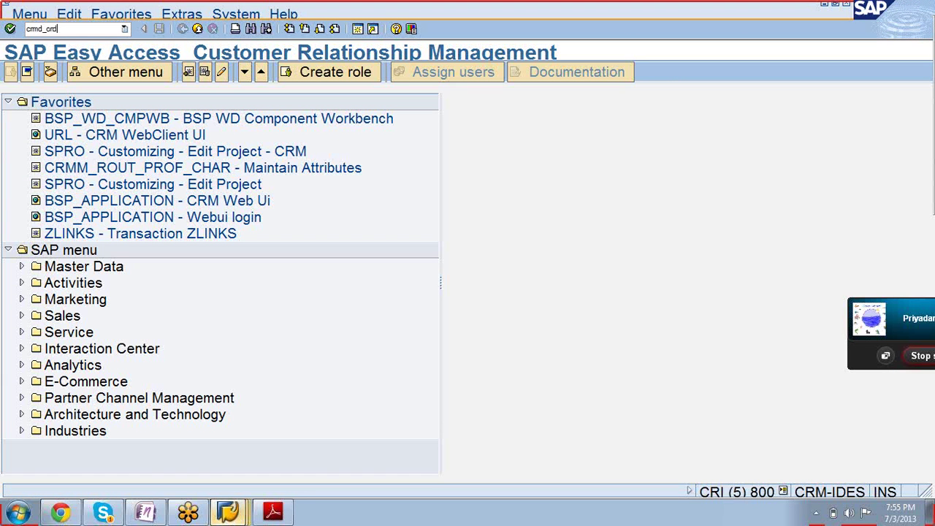
{"action": "type", "text": "er"}
{"action": "key", "text": "Return"}
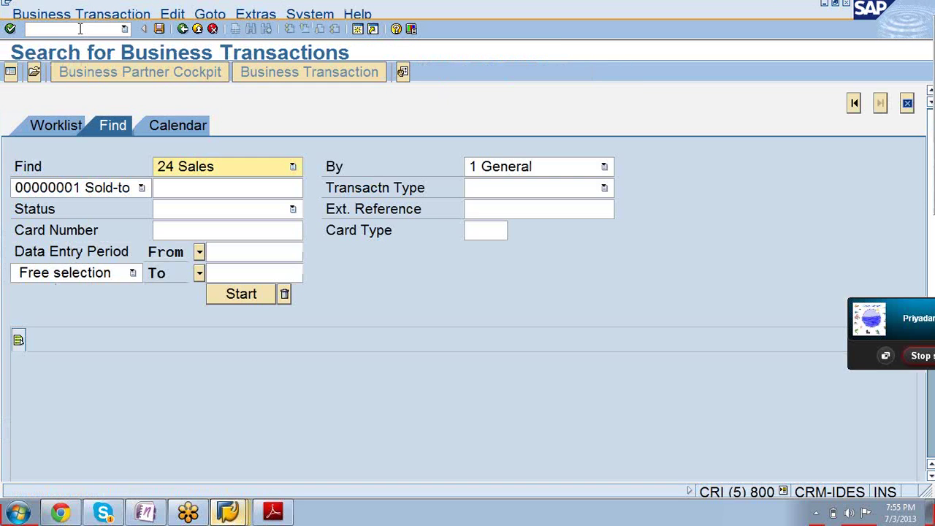
Step: Create a Quotation ERP business transaction and enter 11MegaStore's business partner number as the sold-to party
{"action": "left_click", "coordinate": [62, 14]}
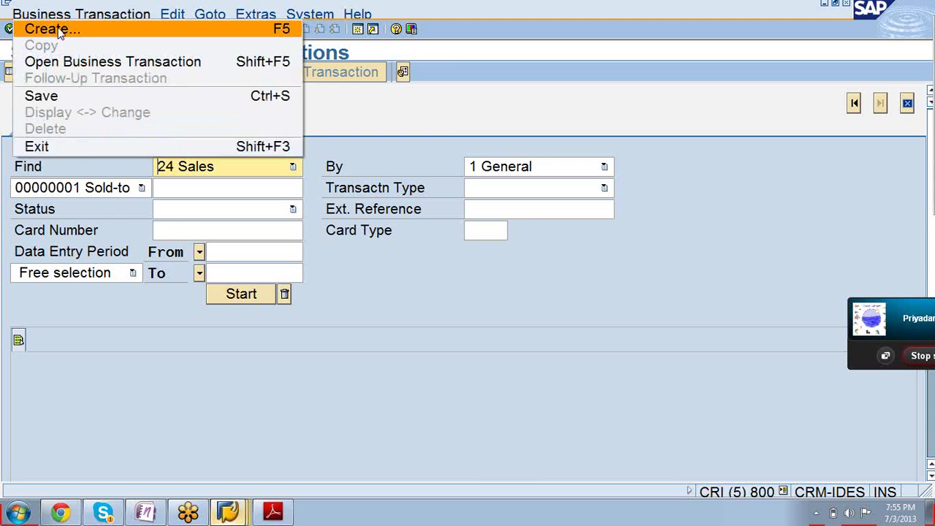
{"action": "left_click", "coordinate": [58, 29]}
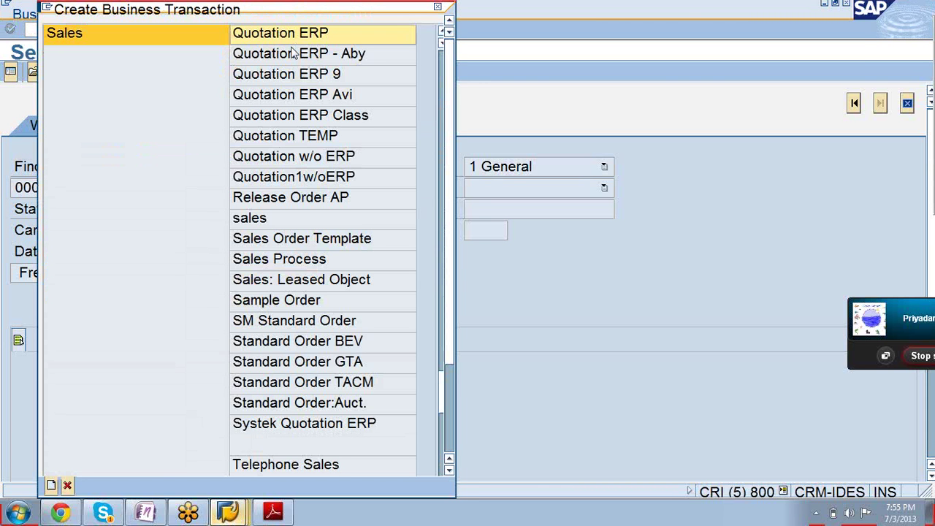
{"action": "left_click", "coordinate": [290, 38]}
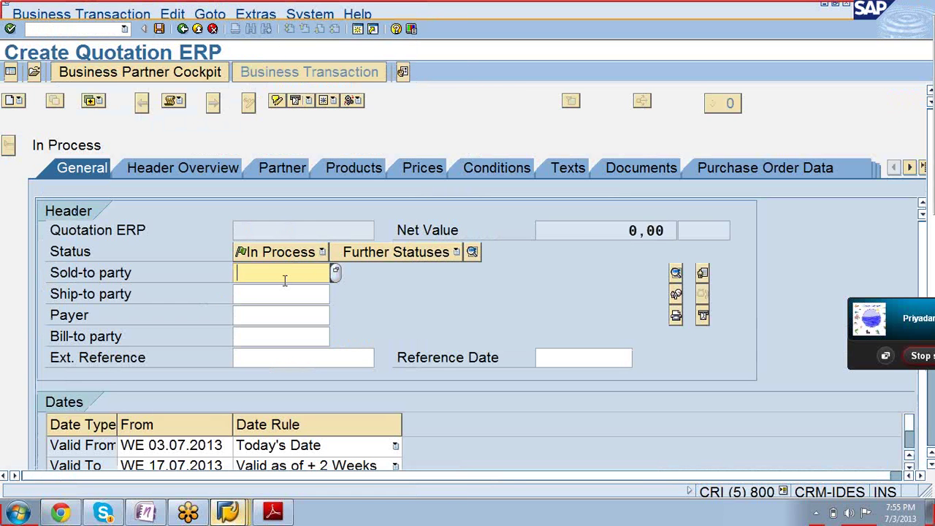
{"action": "type", "text": "3"}
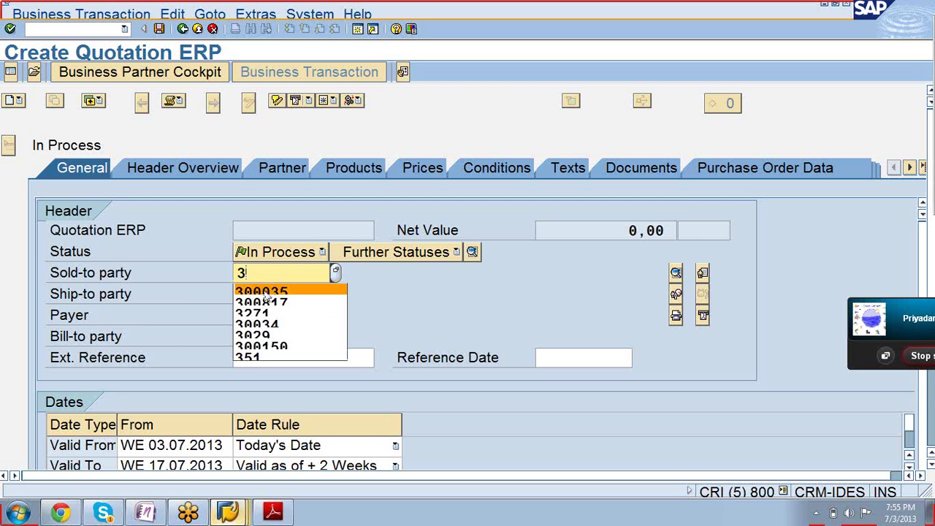
{"action": "left_click", "coordinate": [266, 292]}
{"action": "key", "text": "Return"}
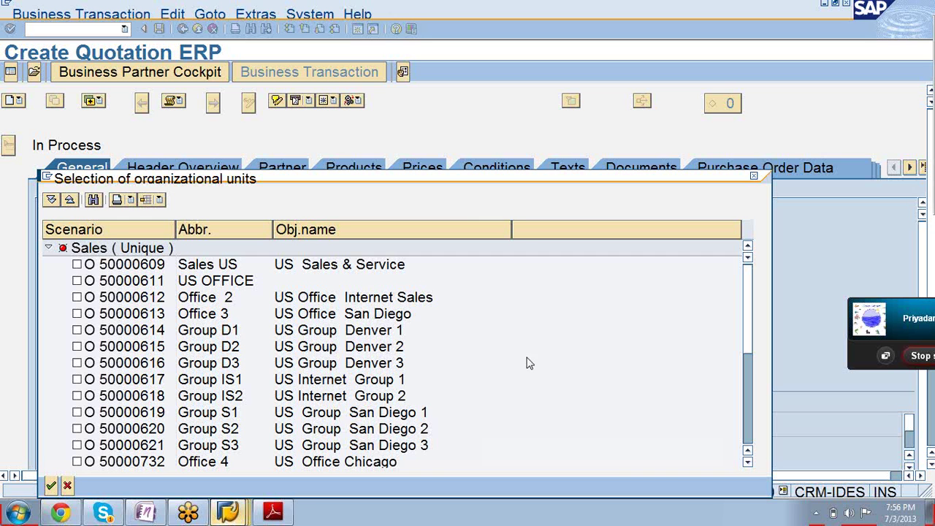
Step: Choose organizational unit 50000609, Sales US (US Sales & Service), as the sales unit for the quotation
{"action": "left_click", "coordinate": [77, 265]}
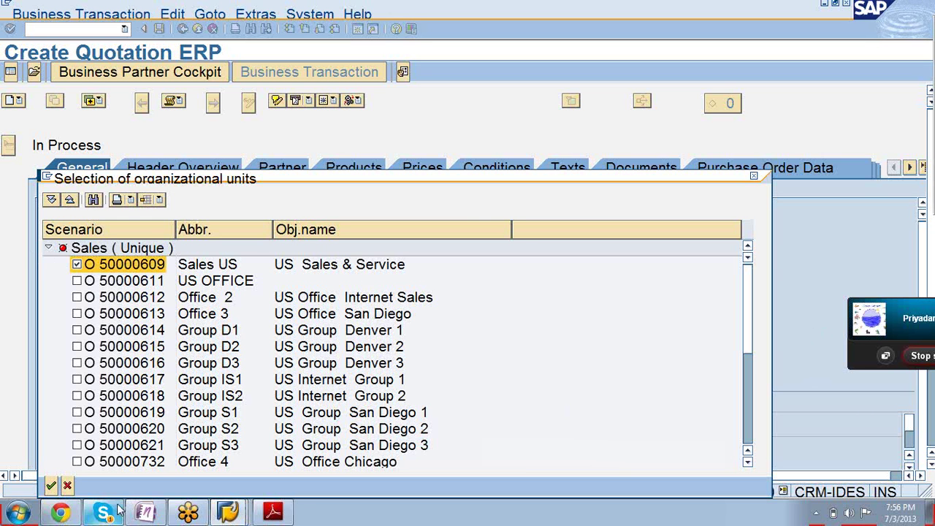
{"action": "left_click", "coordinate": [53, 486]}
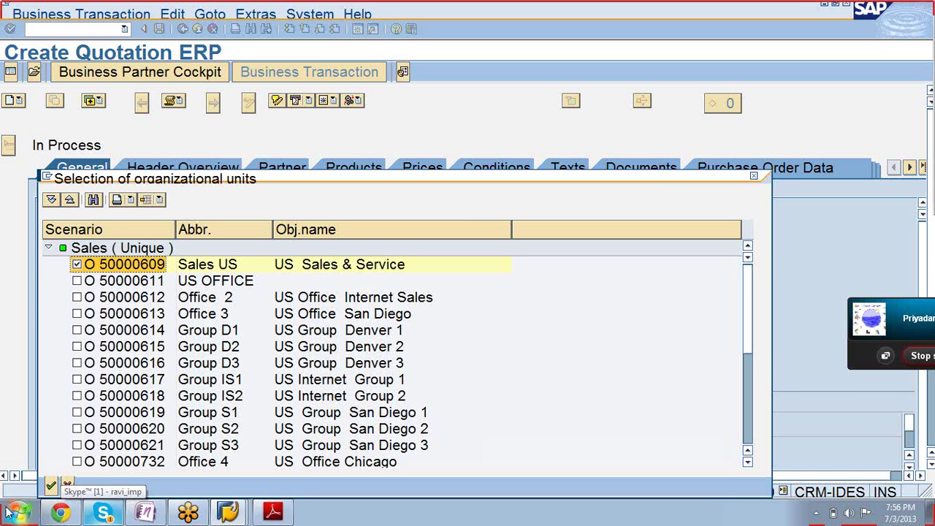
{"action": "left_click", "coordinate": [53, 487]}
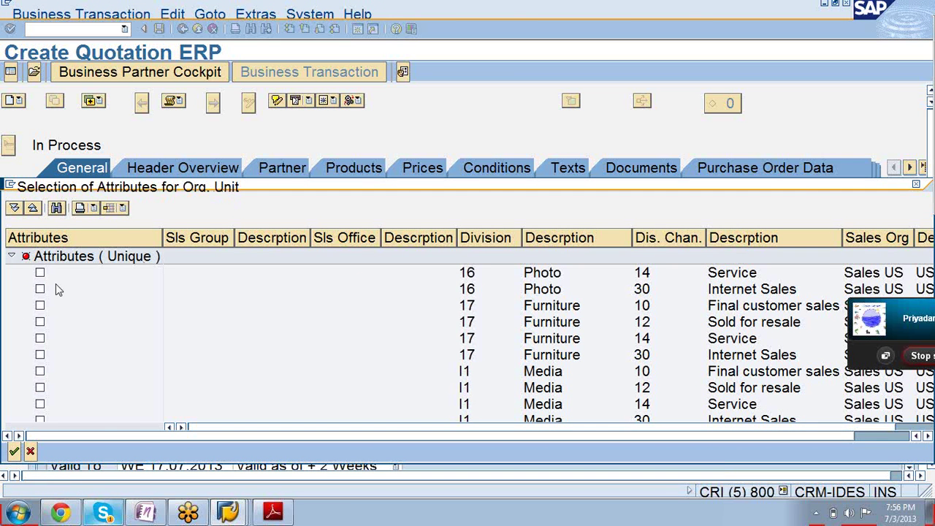
Step: Assign the Sales US attribute combination of division 00 Cross-division and distribution channel 10 Final customer sales to the quotation
{"action": "scroll", "coordinate": [125, 355], "scroll_direction": "right", "scroll_amount": 3}
{"action": "left_click_drag", "start_coordinate": [176, 436], "coordinate": [118, 435]}
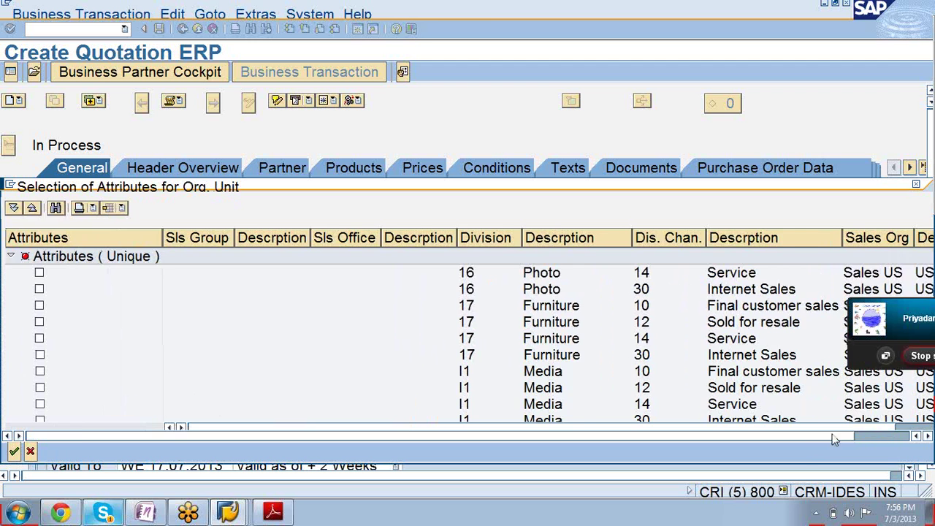
{"action": "left_click_drag", "start_coordinate": [819, 437], "coordinate": [918, 433]}
{"action": "scroll", "coordinate": [929, 425], "scroll_direction": "down", "scroll_amount": 2}
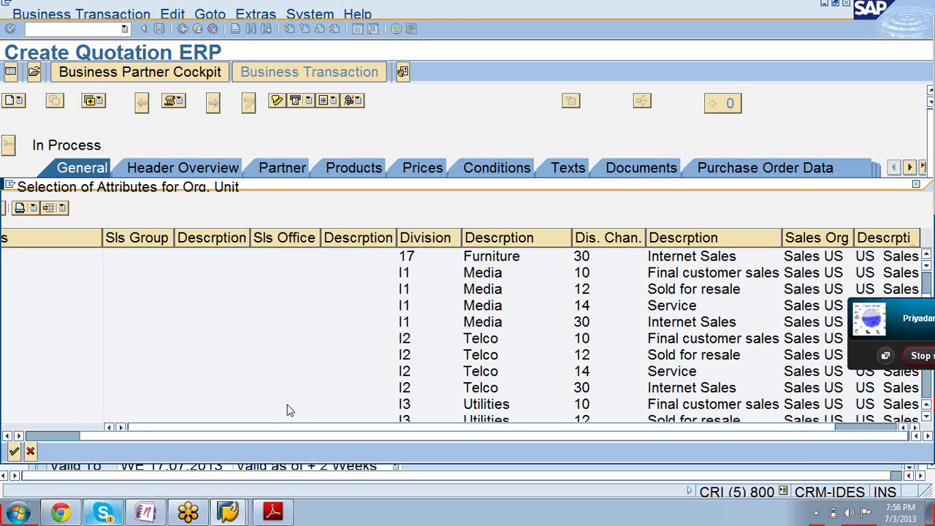
{"action": "left_click_drag", "start_coordinate": [236, 437], "coordinate": [122, 443]}
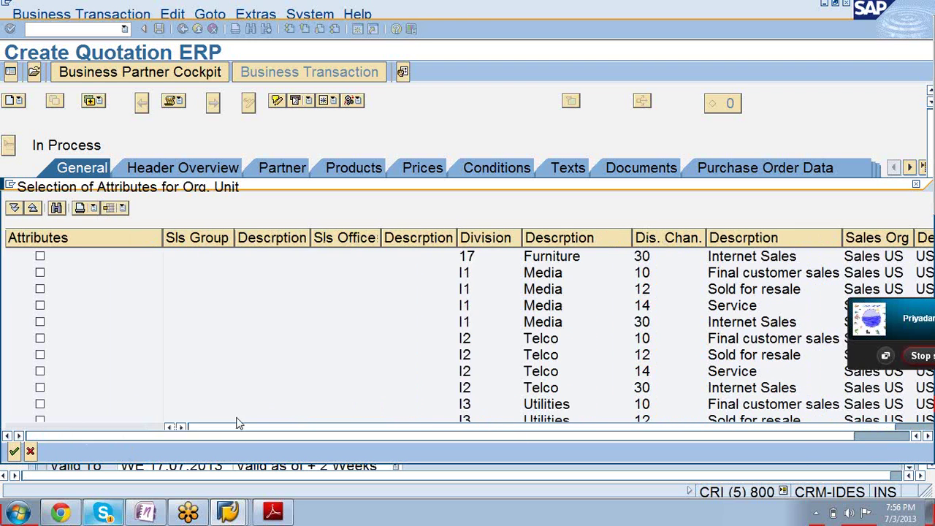
{"action": "left_click_drag", "start_coordinate": [819, 438], "coordinate": [913, 434]}
{"action": "left_click", "coordinate": [927, 418]}
{"action": "left_click", "coordinate": [926, 418]}
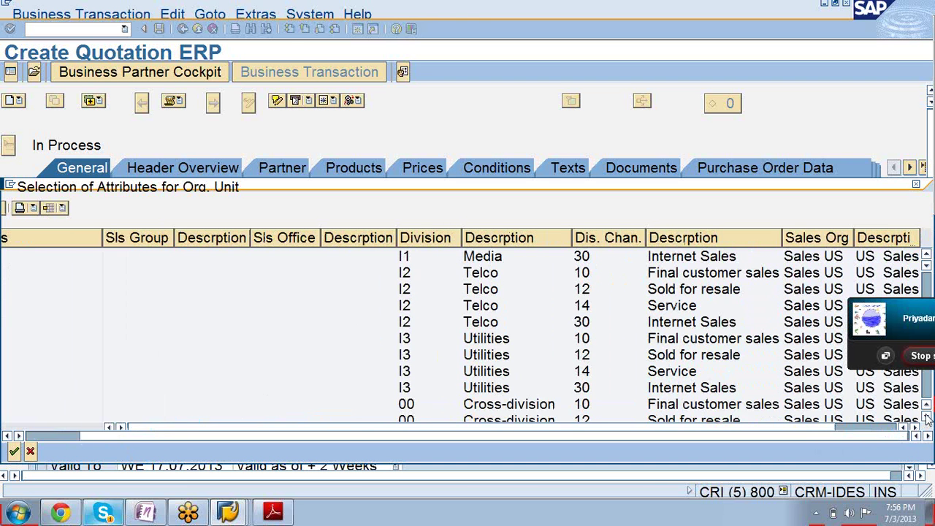
{"action": "left_click", "coordinate": [926, 418]}
{"action": "left_click", "coordinate": [926, 417]}
{"action": "left_click", "coordinate": [407, 324]}
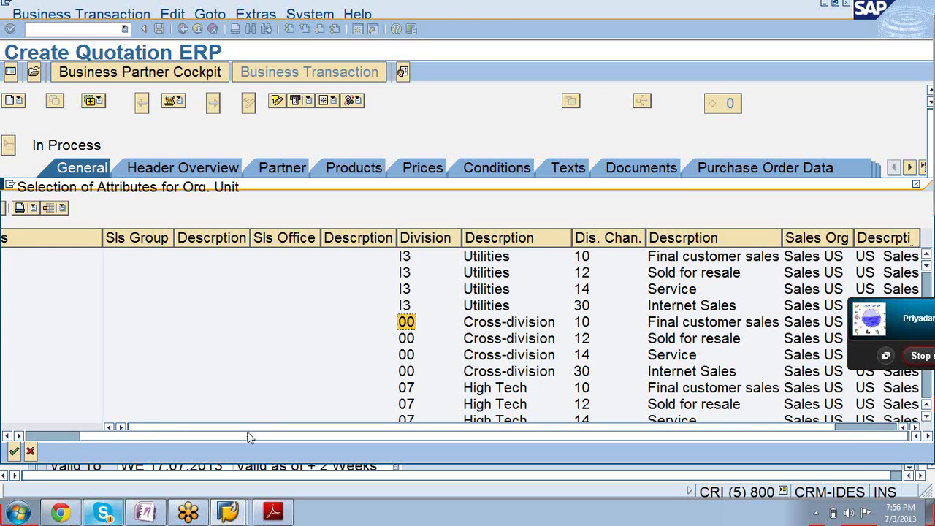
{"action": "left_click_drag", "start_coordinate": [241, 437], "coordinate": [113, 441]}
{"action": "left_click", "coordinate": [39, 321]}
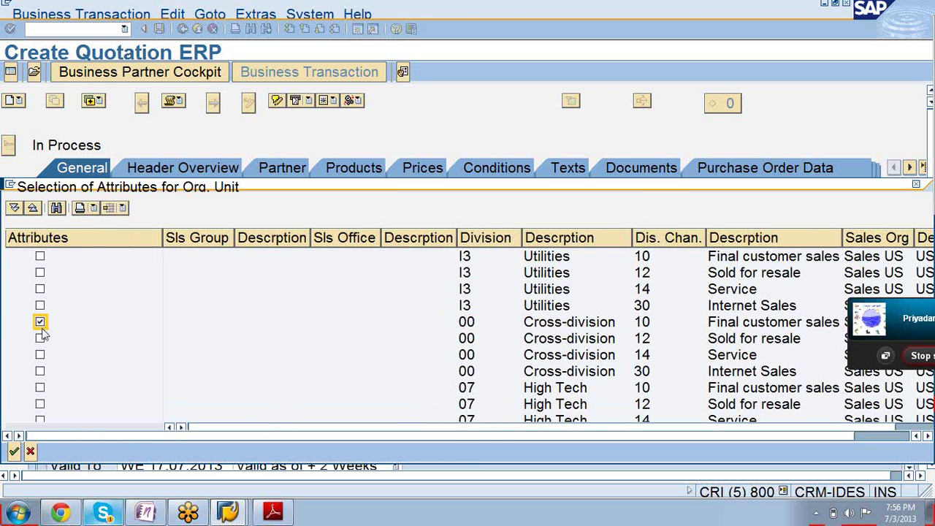
{"action": "left_click", "coordinate": [14, 452]}
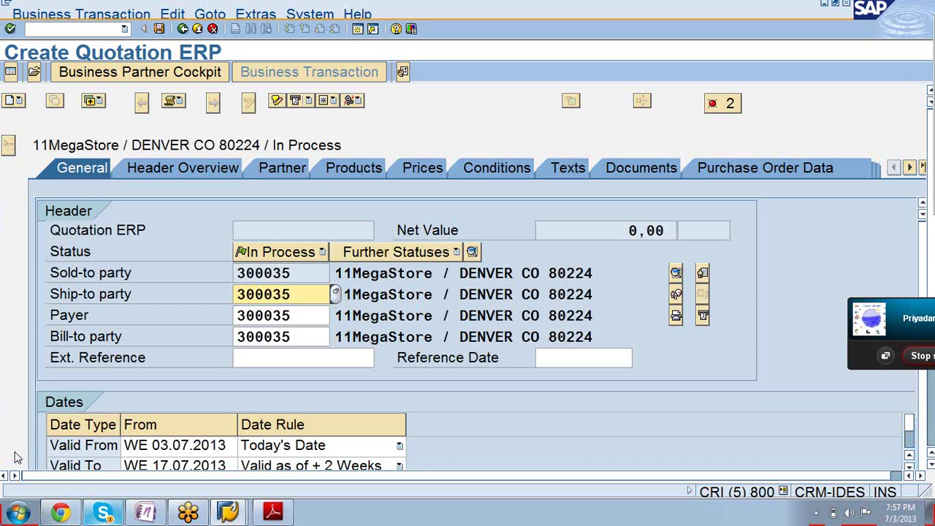
Step: Examine the quotation's organizational data, especially the distribution channel and division
{"action": "left_click", "coordinate": [909, 168]}
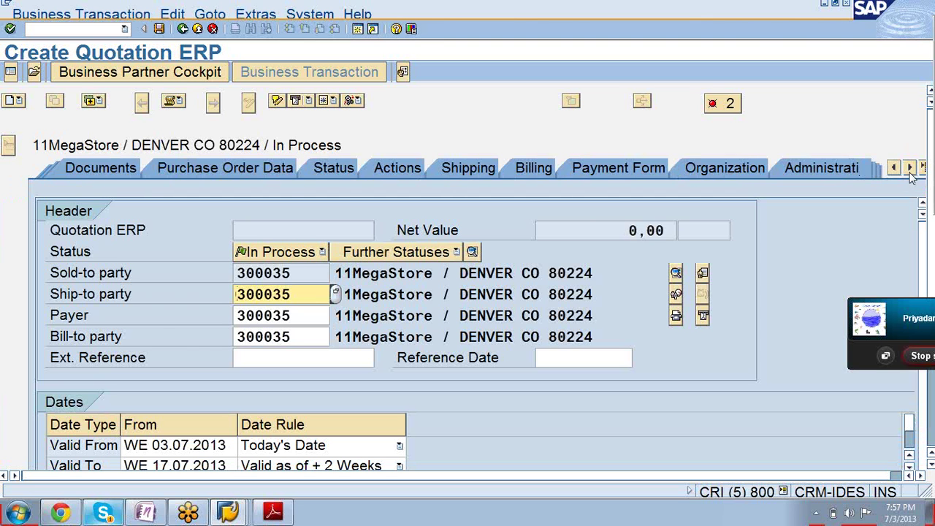
{"action": "left_click", "coordinate": [737, 168]}
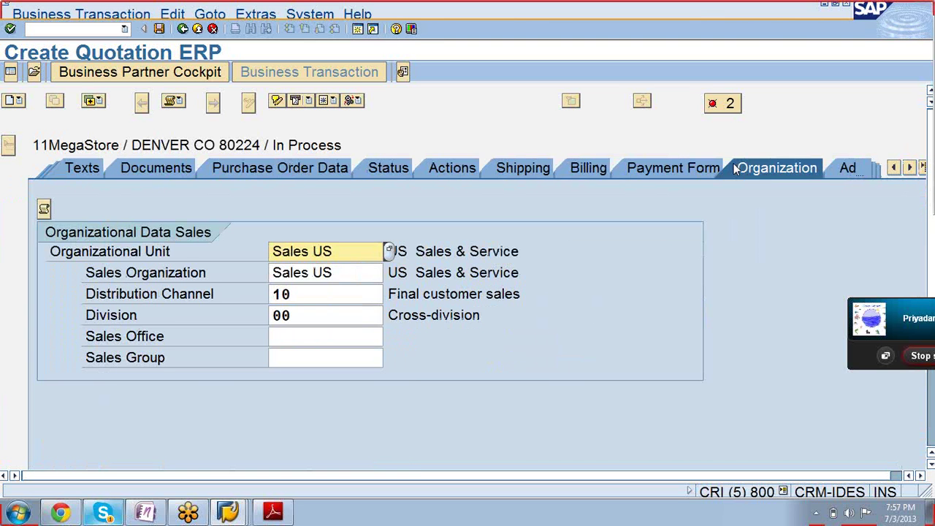
{"action": "left_click", "coordinate": [298, 294]}
{"action": "left_click", "coordinate": [301, 314]}
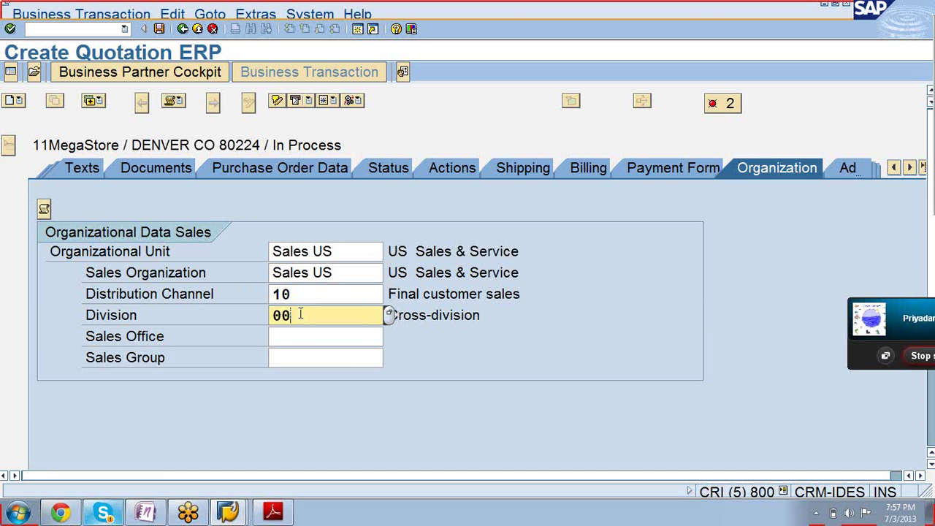
{"action": "left_click", "coordinate": [298, 296]}
{"action": "left_click", "coordinate": [299, 316]}
{"action": "left_click", "coordinate": [303, 295]}
{"action": "left_click", "coordinate": [300, 315]}
{"action": "left_click", "coordinate": [300, 298]}
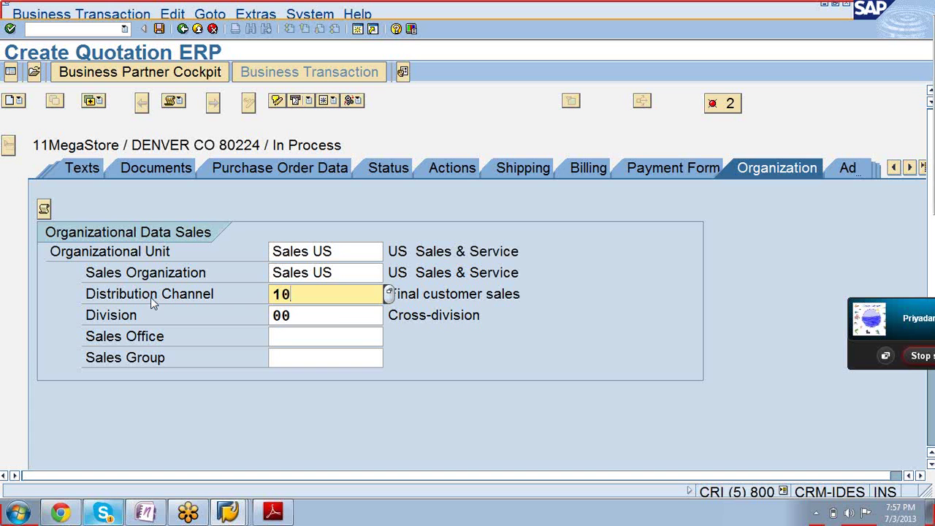
{"action": "left_click", "coordinate": [322, 314]}
{"action": "left_click", "coordinate": [313, 299]}
Step: Display the organizational data determination log and examine the profile, determination rule and the COUNTRY and DIVISION attributes
{"action": "left_click", "coordinate": [44, 209]}
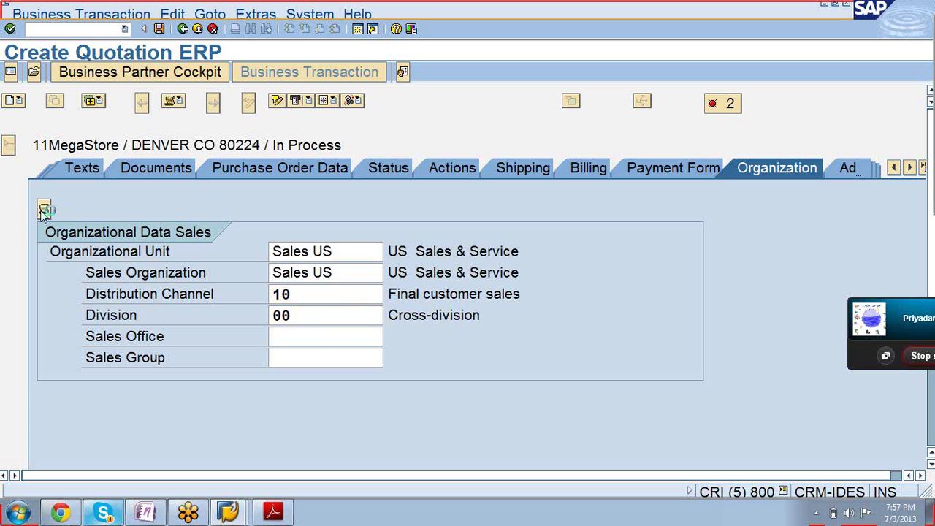
{"action": "left_click", "coordinate": [44, 210]}
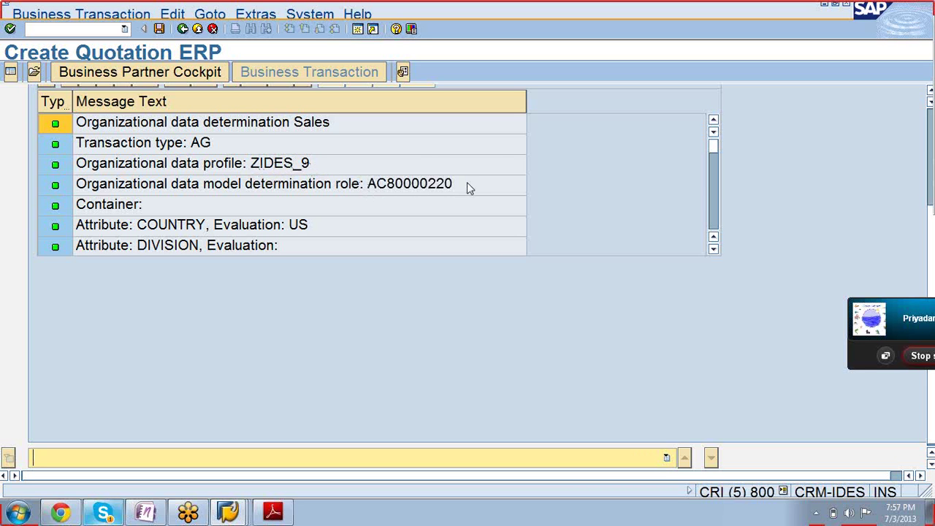
{"action": "left_click", "coordinate": [148, 230]}
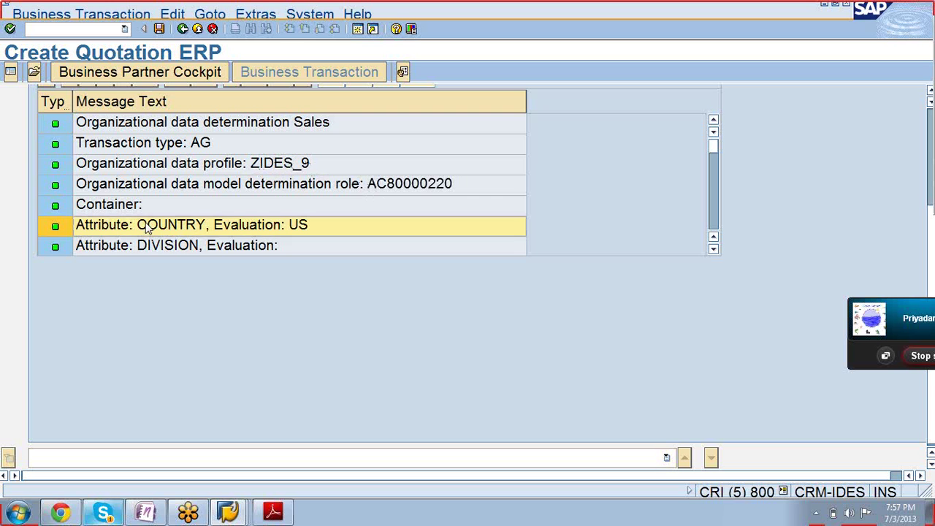
{"action": "left_click", "coordinate": [158, 245]}
{"action": "left_click", "coordinate": [169, 229]}
{"action": "left_click", "coordinate": [159, 246]}
{"action": "left_click", "coordinate": [164, 227]}
{"action": "left_click", "coordinate": [161, 247]}
{"action": "left_click", "coordinate": [163, 229]}
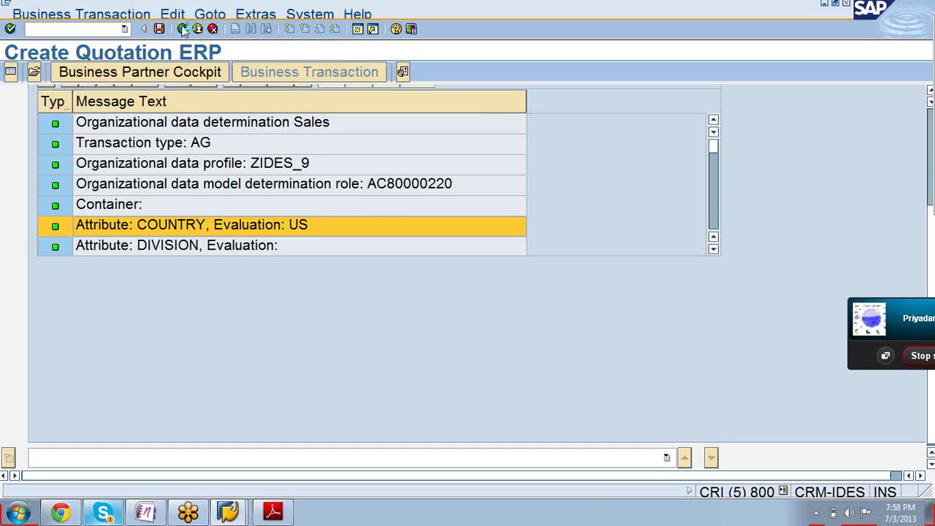
{"action": "left_click", "coordinate": [183, 29]}
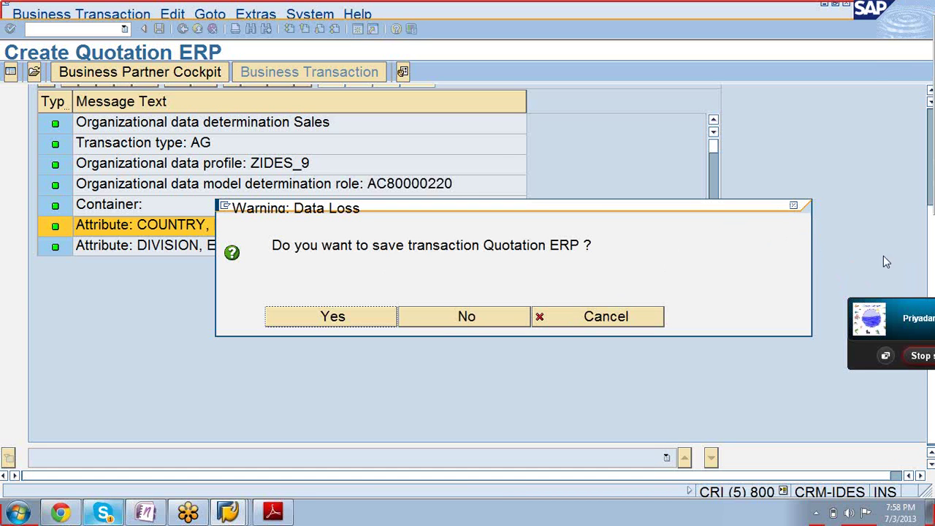
{"action": "left_click", "coordinate": [794, 206]}
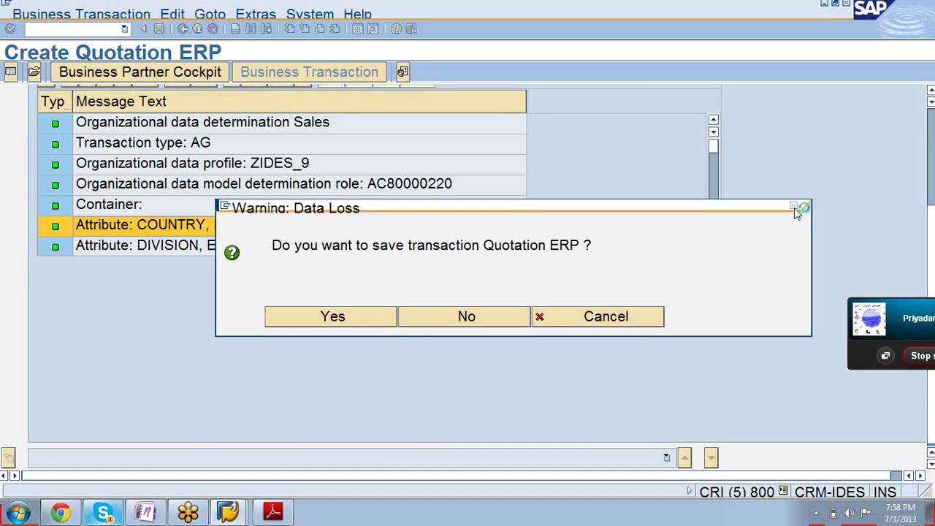
{"action": "left_click", "coordinate": [597, 317]}
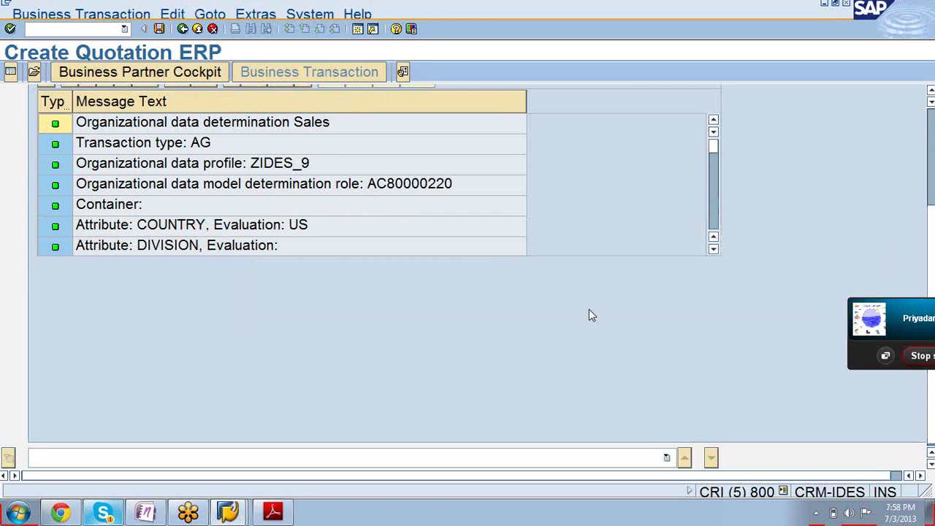
Step: Review the further container attributes, such as D_CHANNEL, POSTCODE_1 and SA_GROUP, in the determination log
{"action": "scroll", "coordinate": [748, 375], "scroll_direction": "down", "scroll_amount": 2}
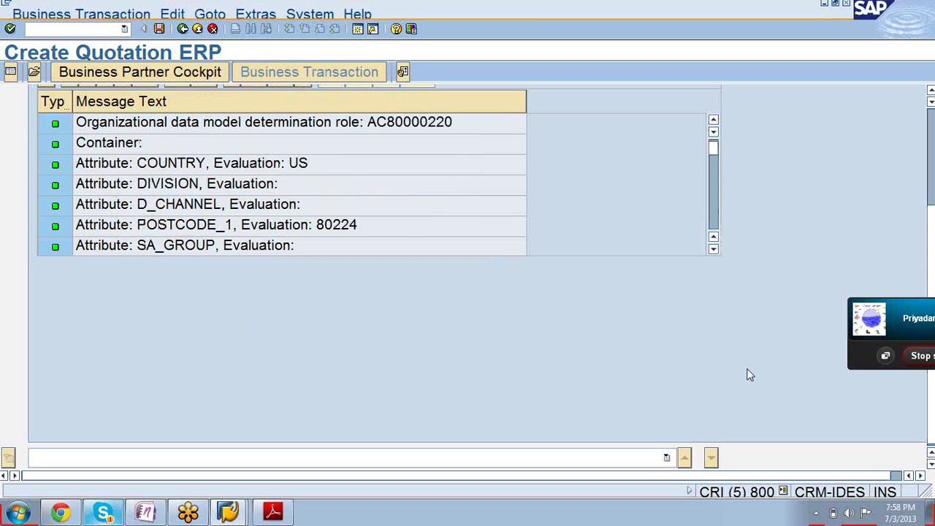
{"action": "scroll", "coordinate": [742, 368], "scroll_direction": "up", "scroll_amount": 2}
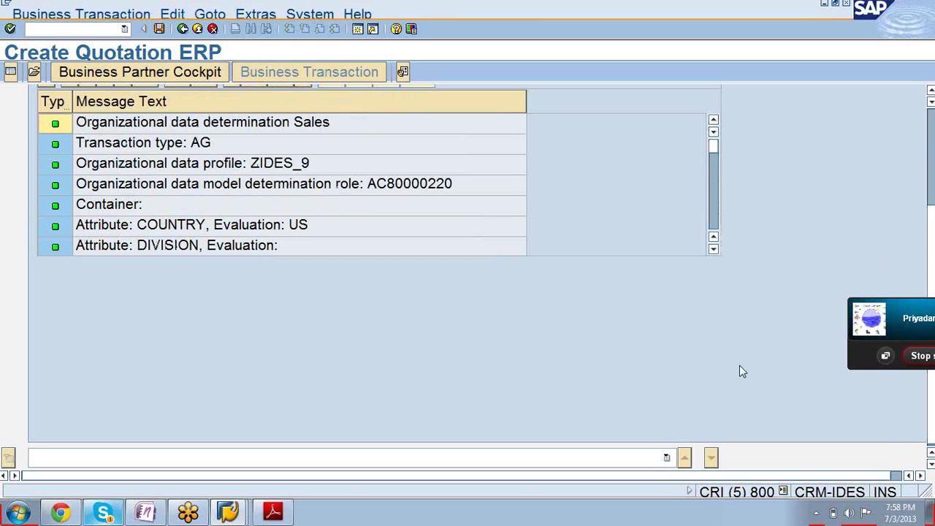